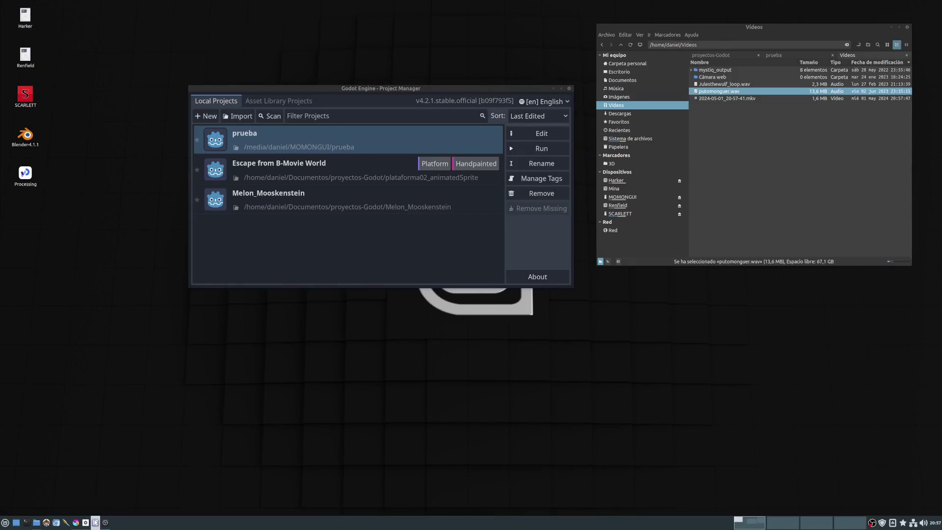
Start a new project located in proyectos-Godot and name it Prueba2.
mouse_move(86, 523)
click(208, 118)
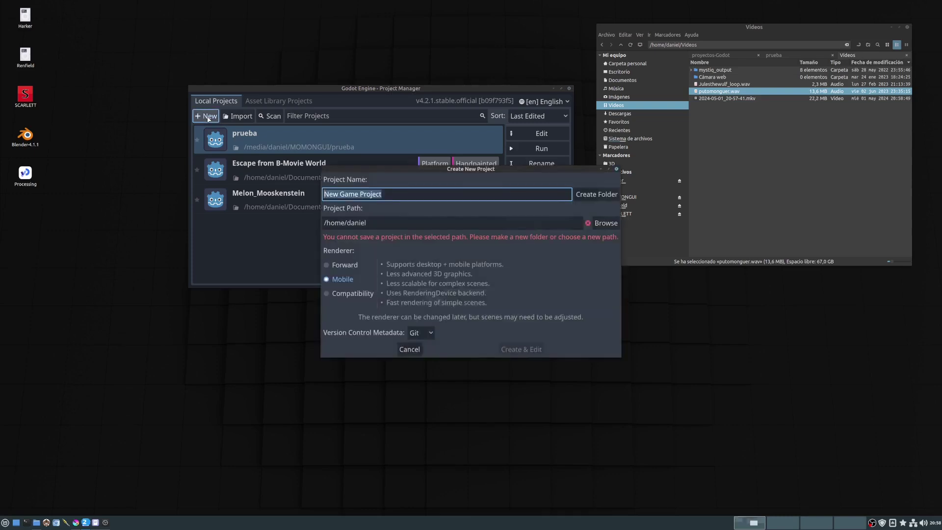
click(605, 223)
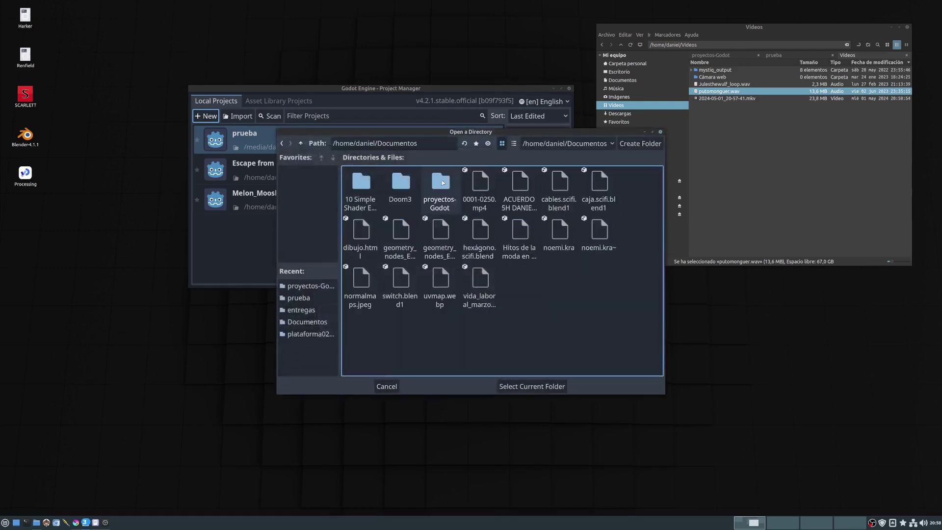
double_click(443, 183)
click(531, 386)
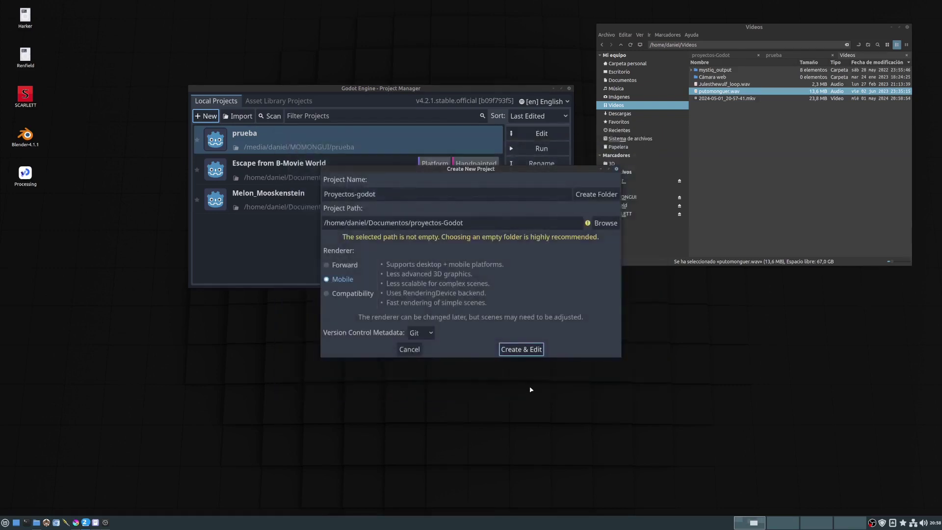
double_click(383, 195)
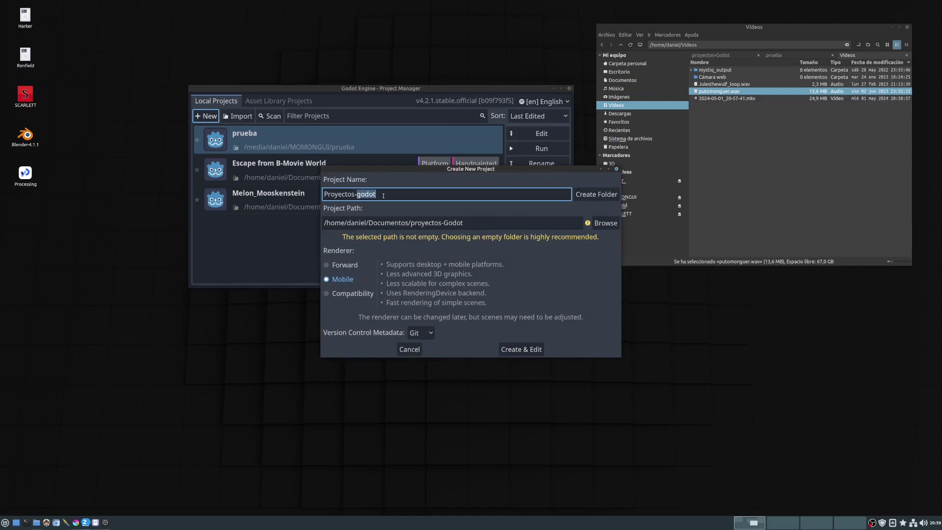
key(BackSpace)
key(BackSpace)
key(BackSpace)
key(BackSpace)
key(BackSpace)
key(BackSpace)
key(BackSpace)
key(BackSpace)
key(BackSpace)
text(ue)
text(ba2)
Give Prueba2 its own folder, set version control metadata to None, and create it.
click(606, 225)
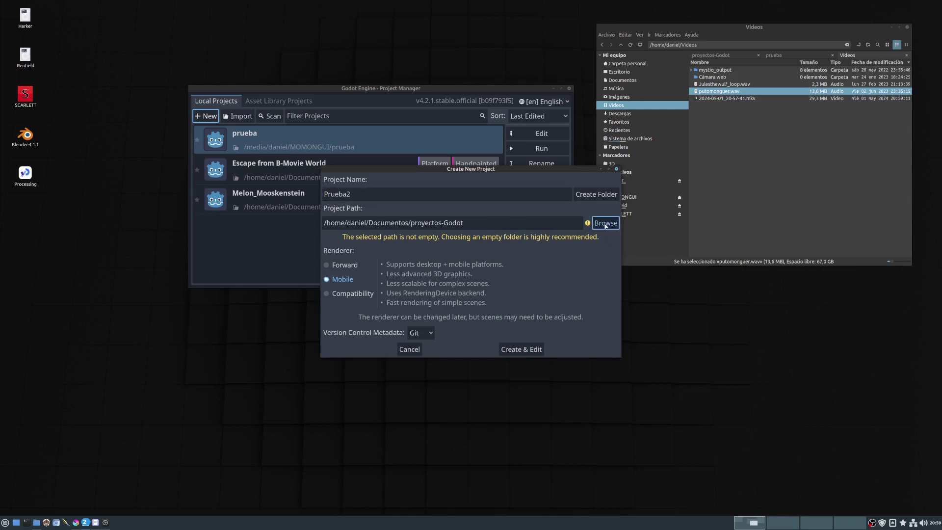
click(387, 385)
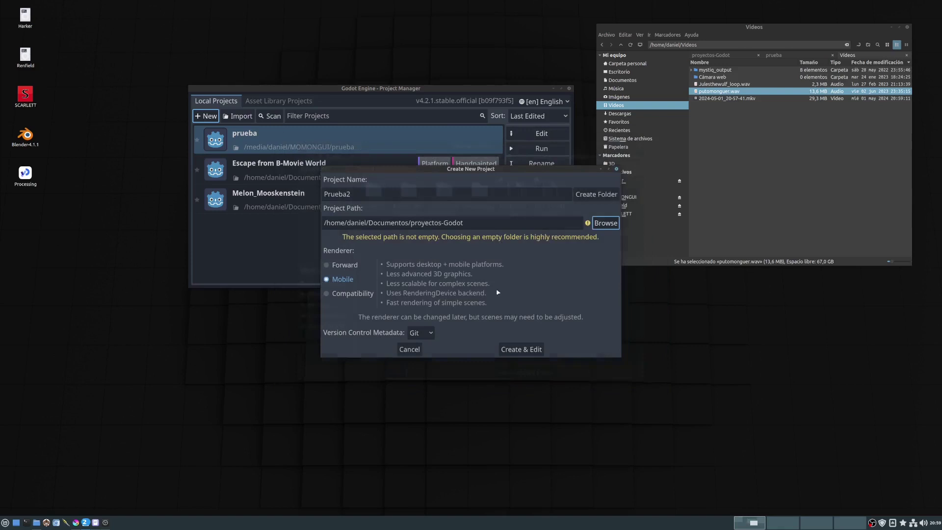
click(596, 194)
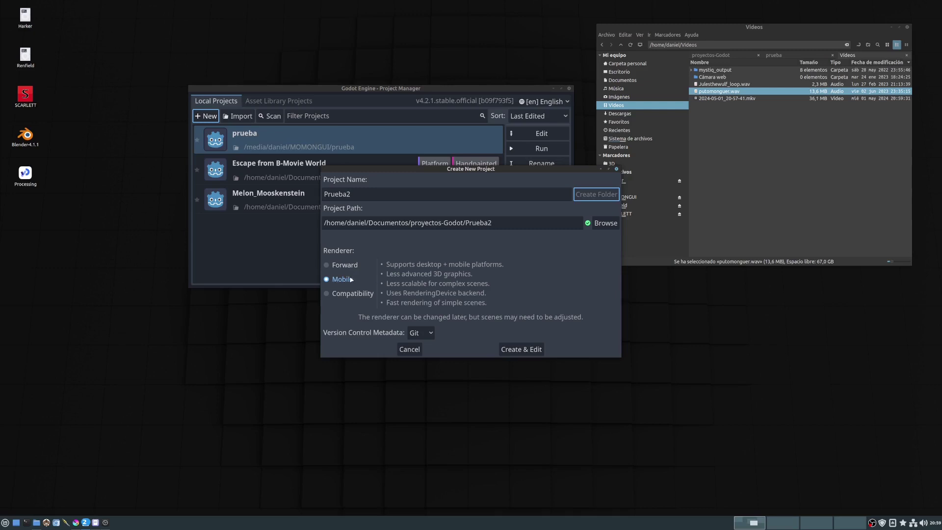
click(424, 332)
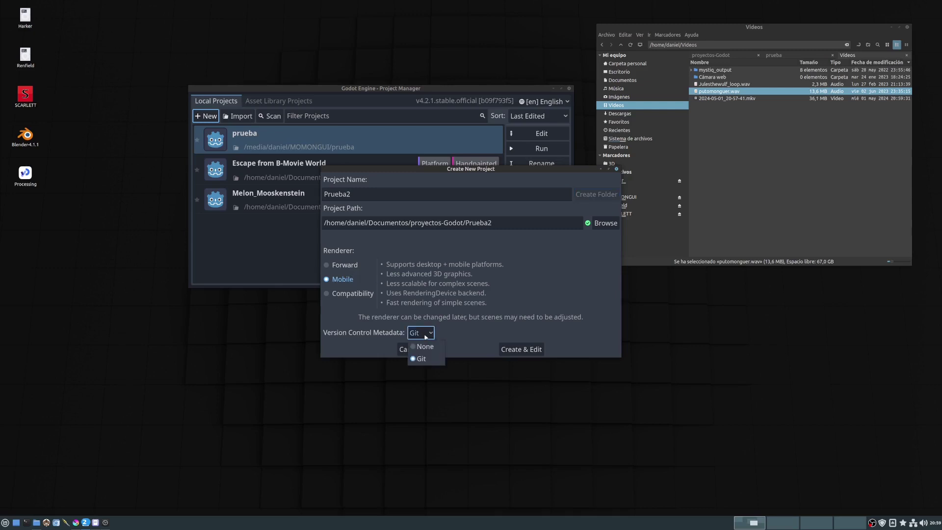
click(423, 346)
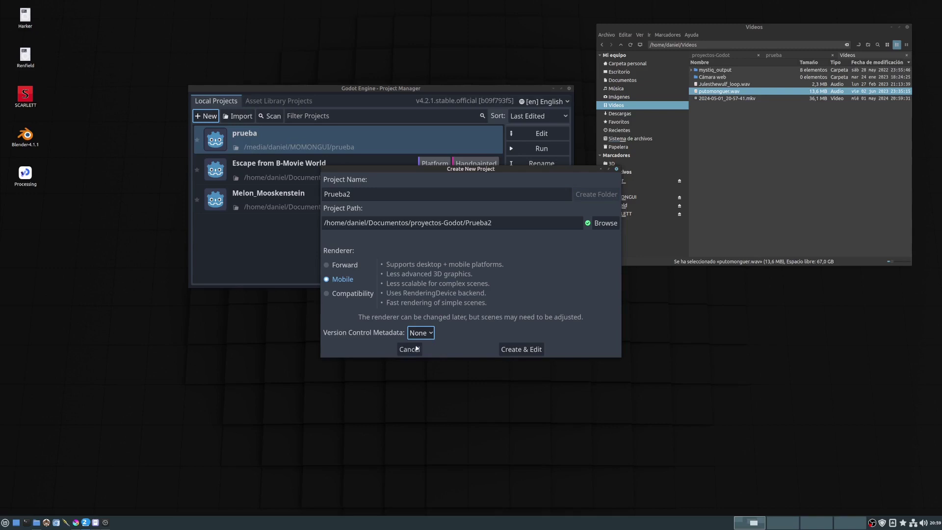
click(529, 349)
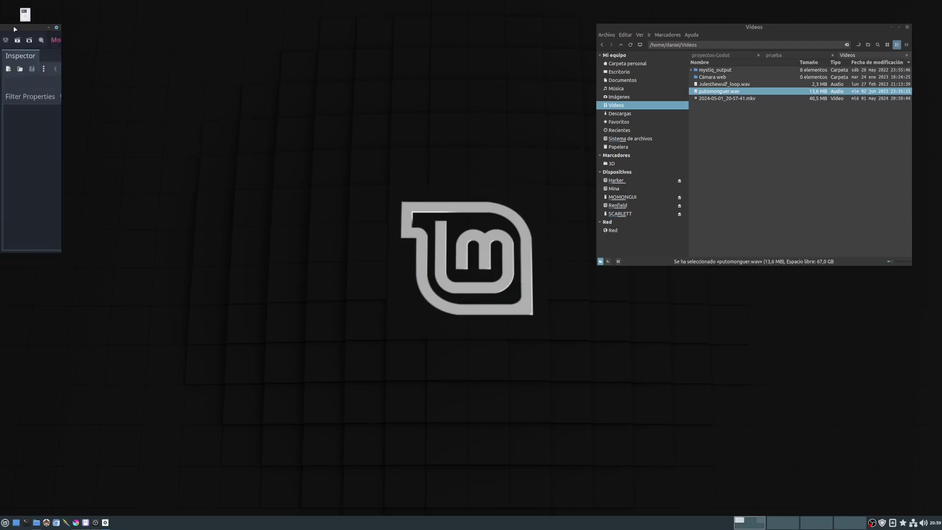
Snap the editor window to the left half, widen it, and switch to the 2D workspace.
mouse_move(21, 29)
mouse_down()
mouse_move(328, 83)
mouse_move(250, 31)
mouse_move(18, 284)
mouse_up()
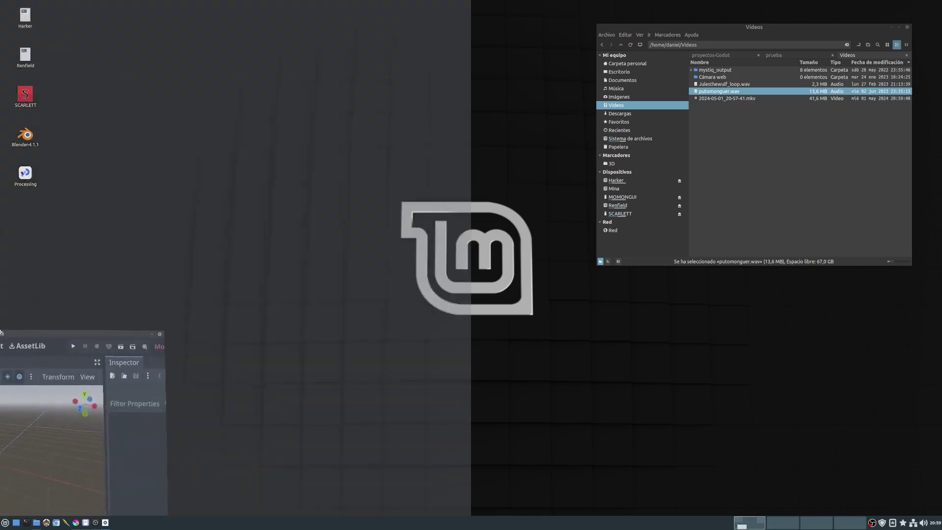
drag(1, 330, 0, 314)
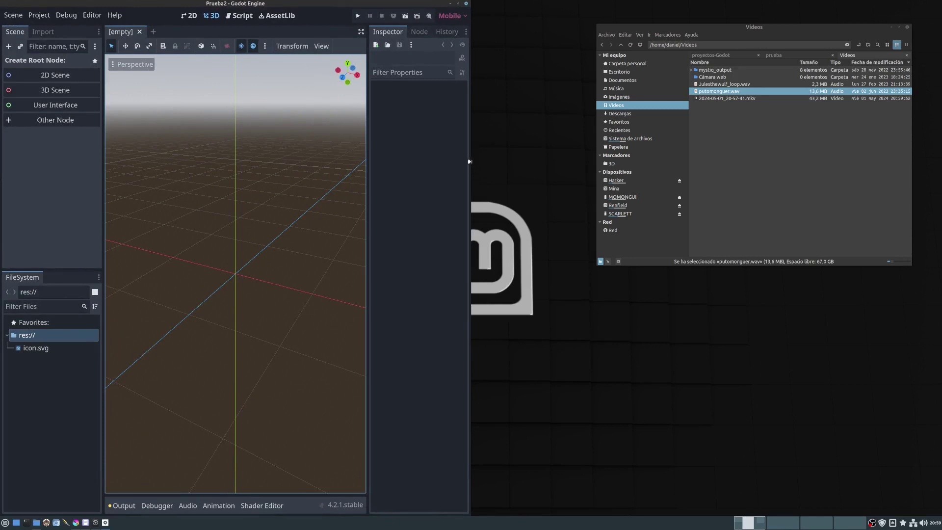
drag(470, 166, 584, 160)
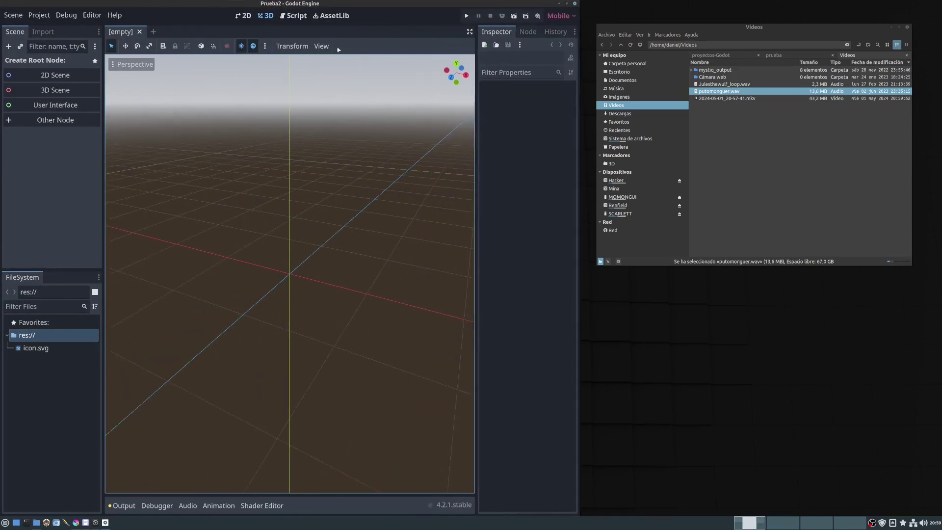
click(243, 16)
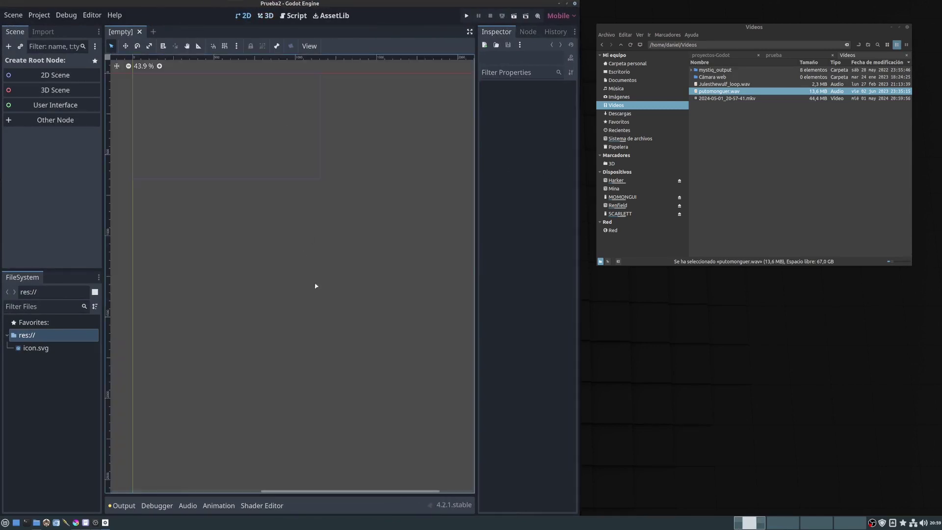
middle_drag(237, 132, 292, 250)
scroll(298, 248, up, 3)
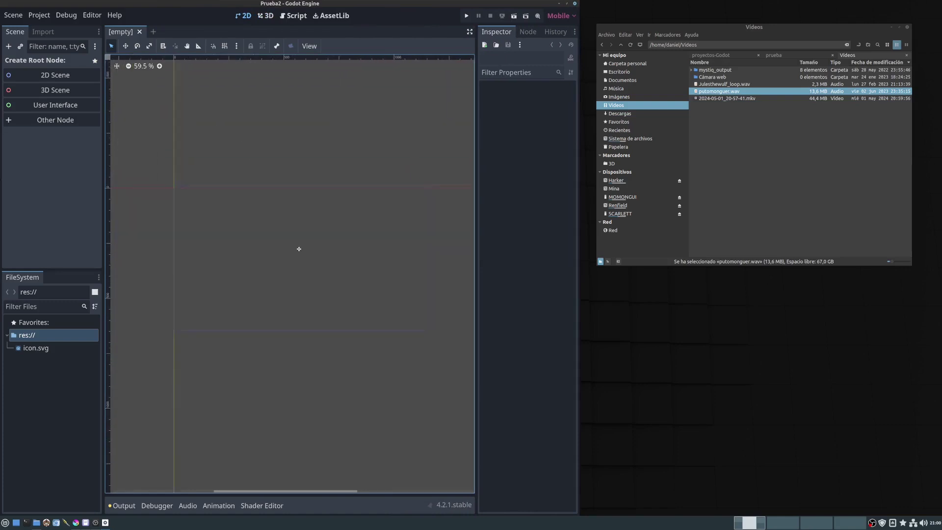
scroll(299, 249, up, 1)
scroll(265, 222, up, 1)
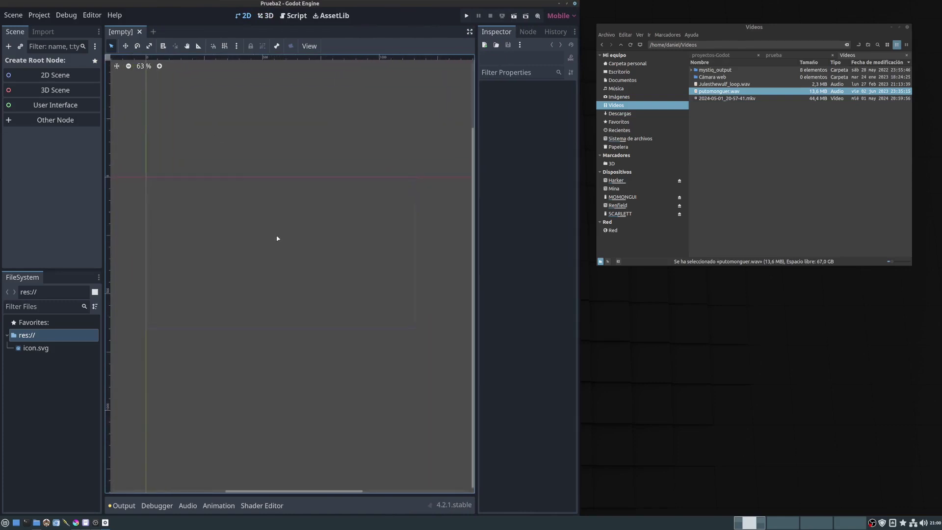
In Project Settings > Display > Window, set the viewport to 1920 × 980.
click(40, 17)
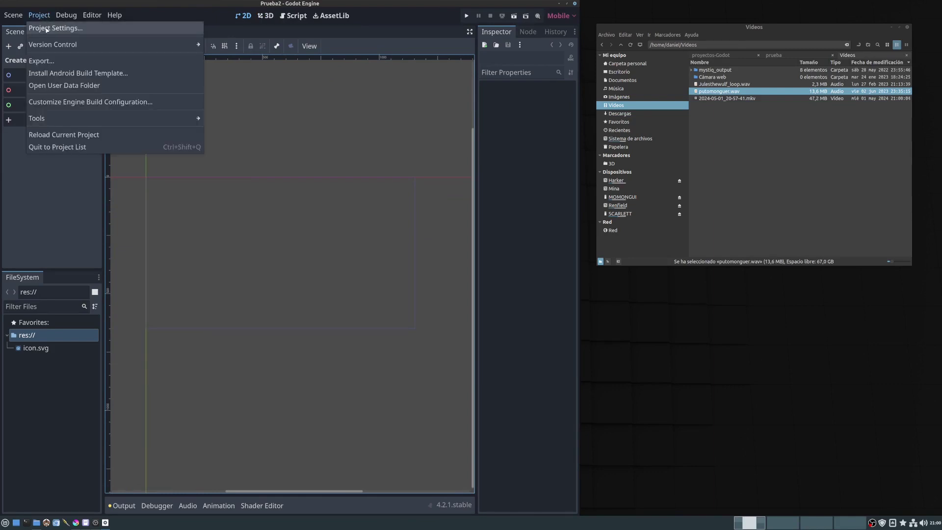
click(46, 29)
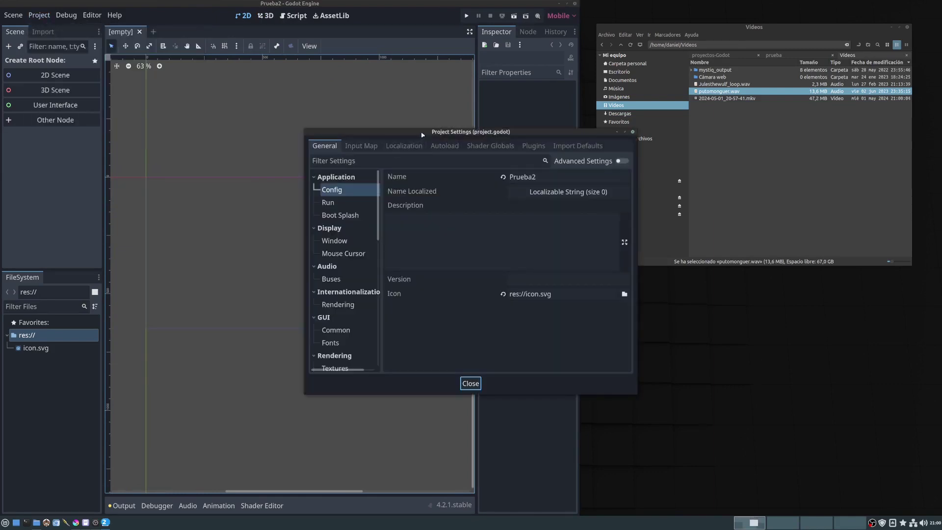
drag(387, 129, 286, 100)
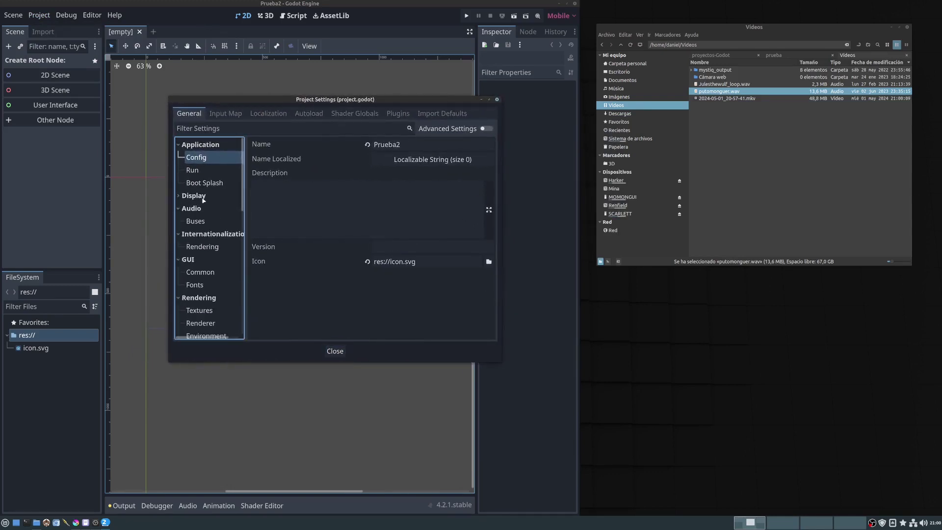
click(203, 210)
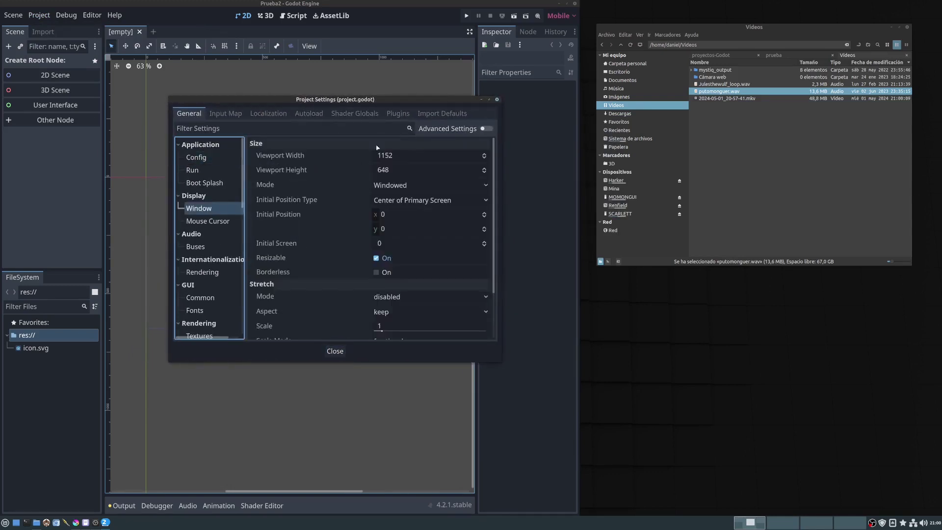
click(396, 157)
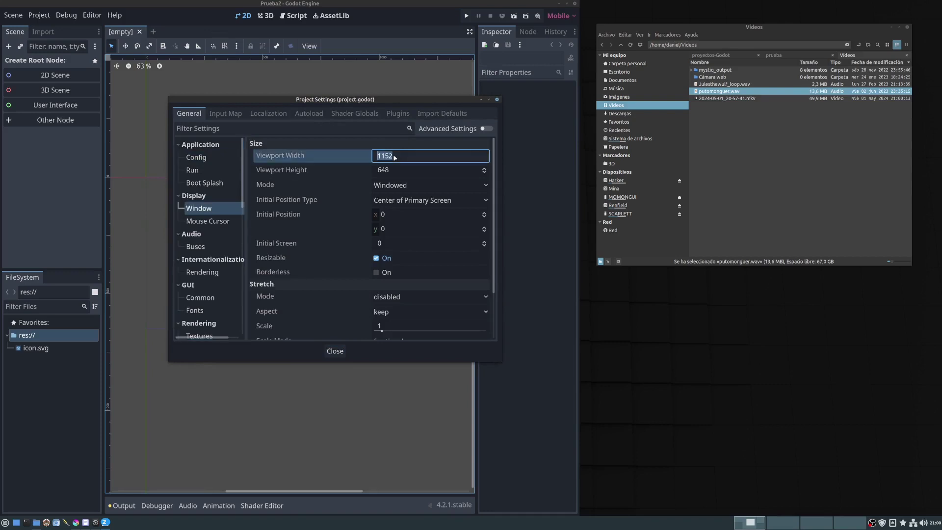
text(19)
text(20)
click(387, 171)
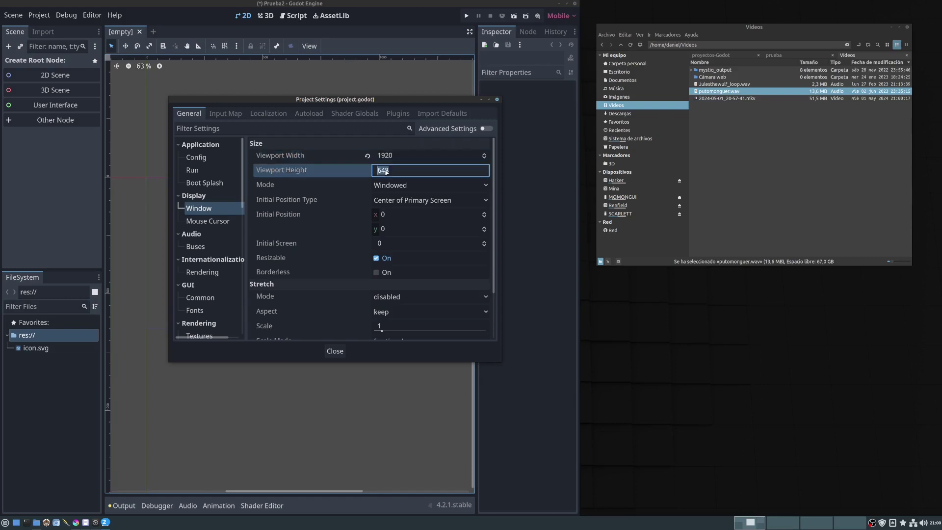
text(980)
key(Return)
Set the stretch mode to viewport with a stretch scale of 2, then close settings.
scroll(371, 285, down, 3)
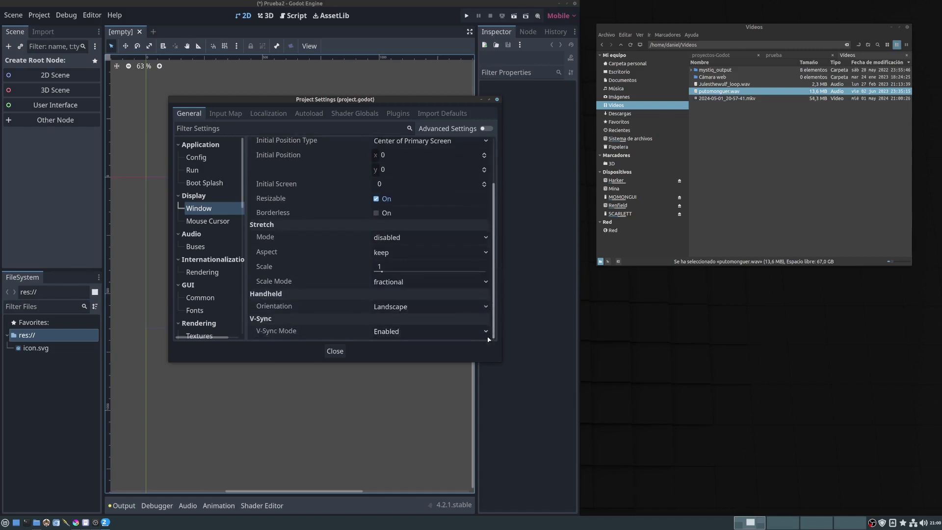
click(401, 238)
click(385, 273)
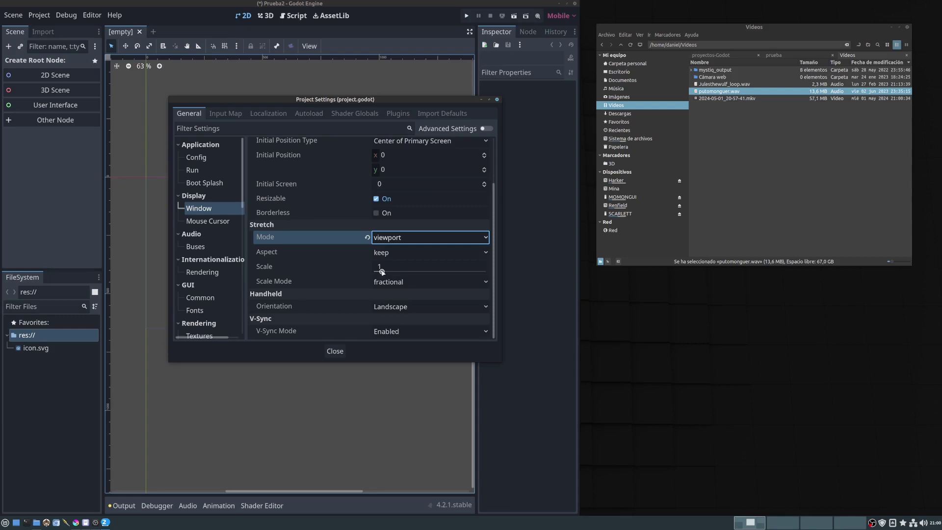
click(383, 268)
text(2)
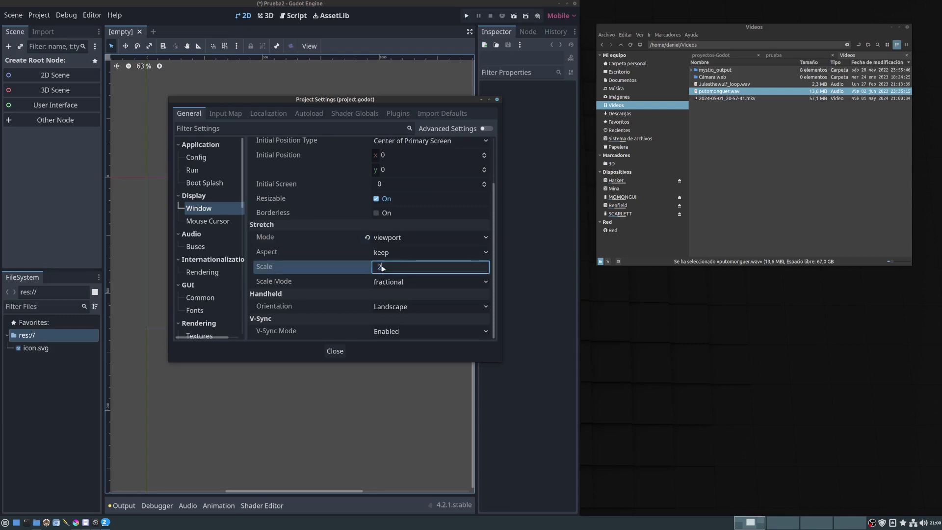
key(Return)
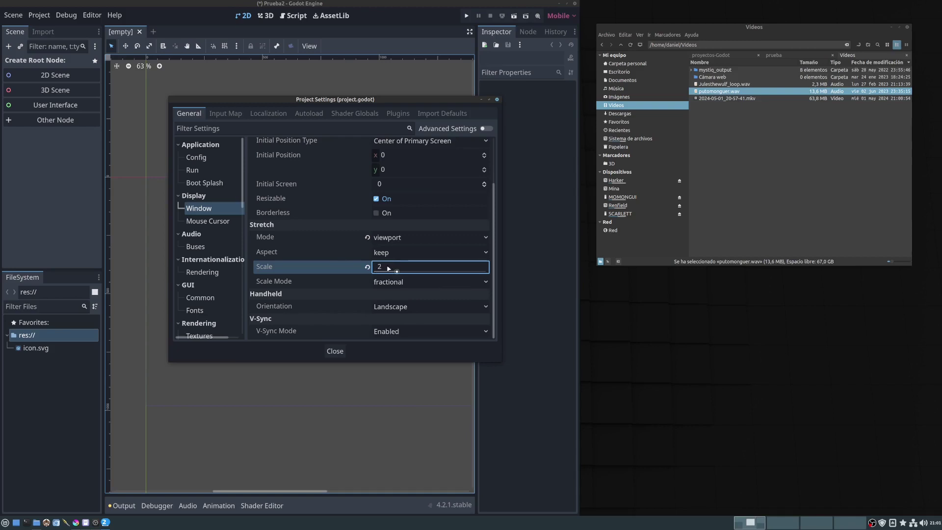
click(340, 351)
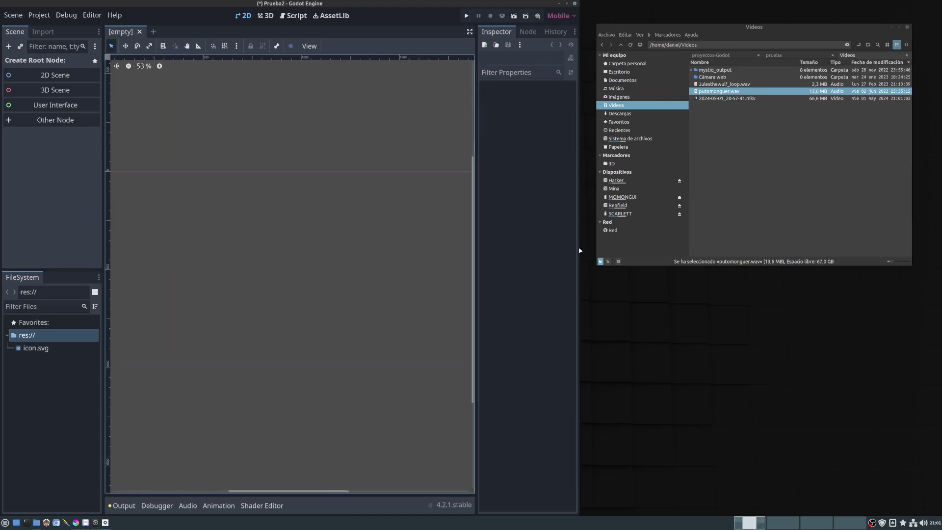
Widen the Godot editor and move the file manager window down and right.
drag(580, 250, 719, 245)
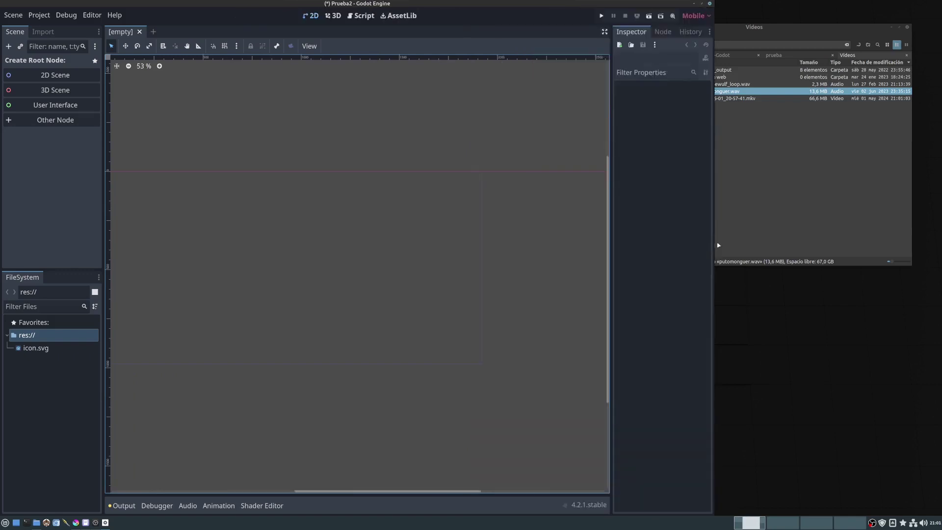
click(822, 202)
drag(753, 29, 778, 61)
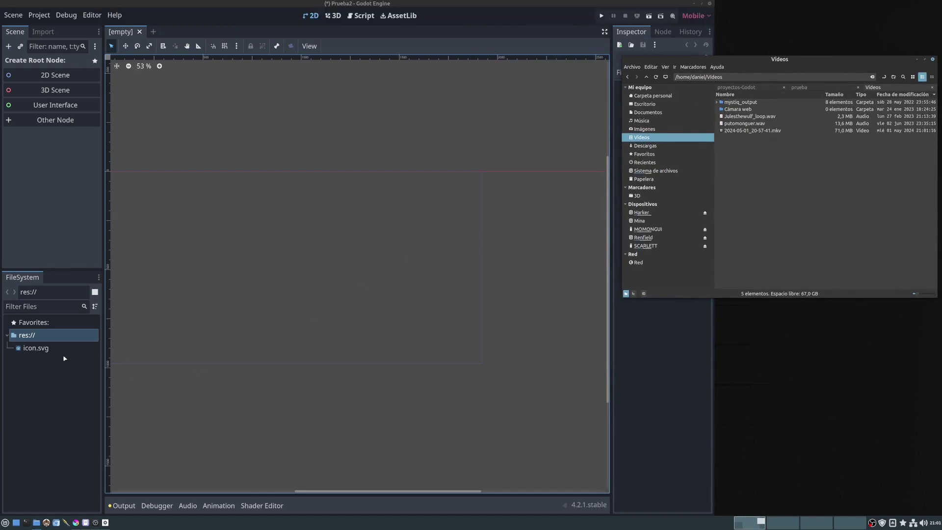
click(207, 262)
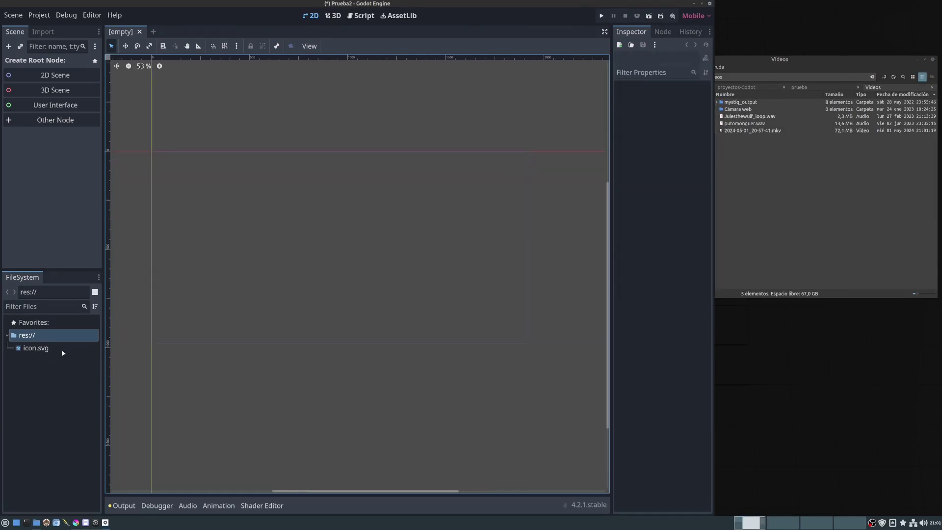
click(847, 195)
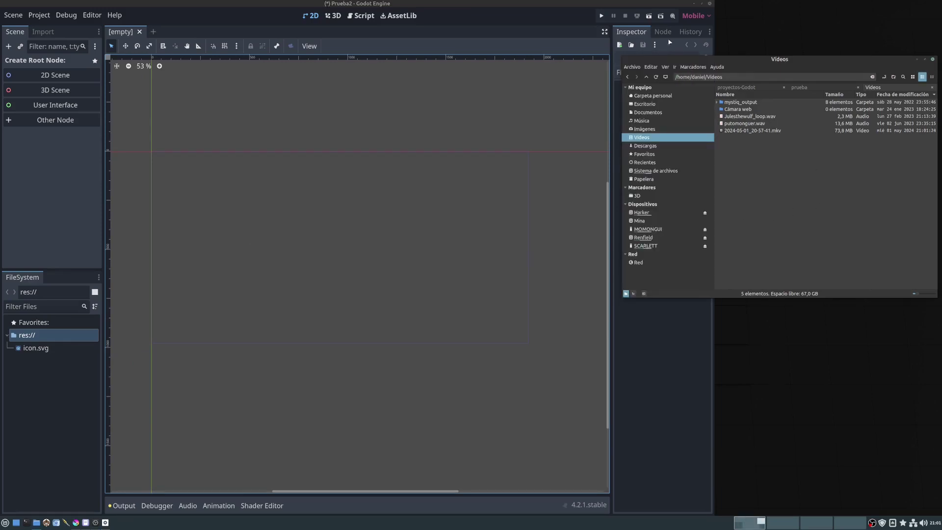
Open a second file manager window and position it, enlarged, over the lower middle.
click(632, 67)
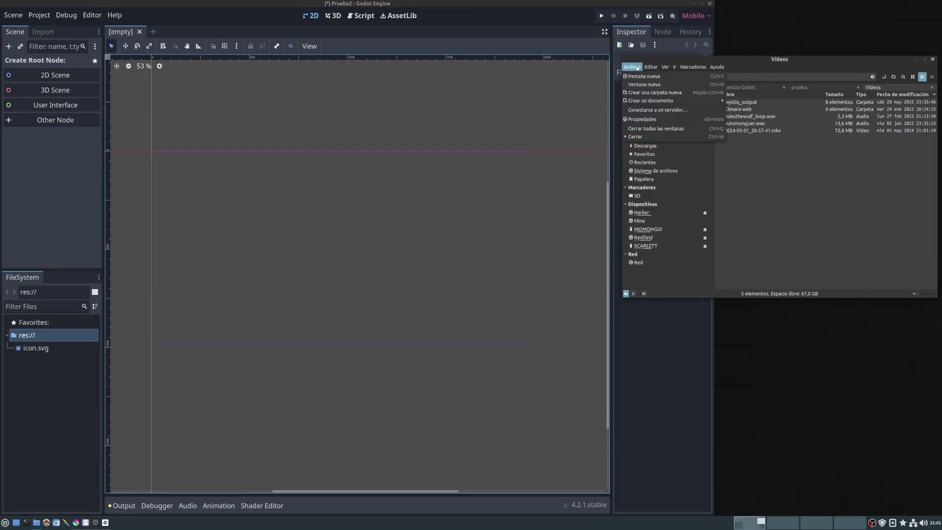
click(658, 84)
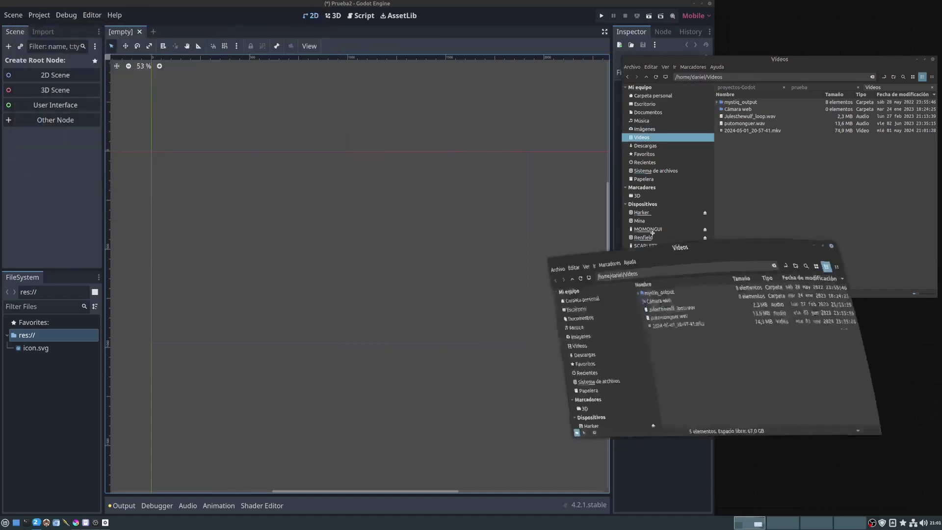
drag(186, 14, 651, 242)
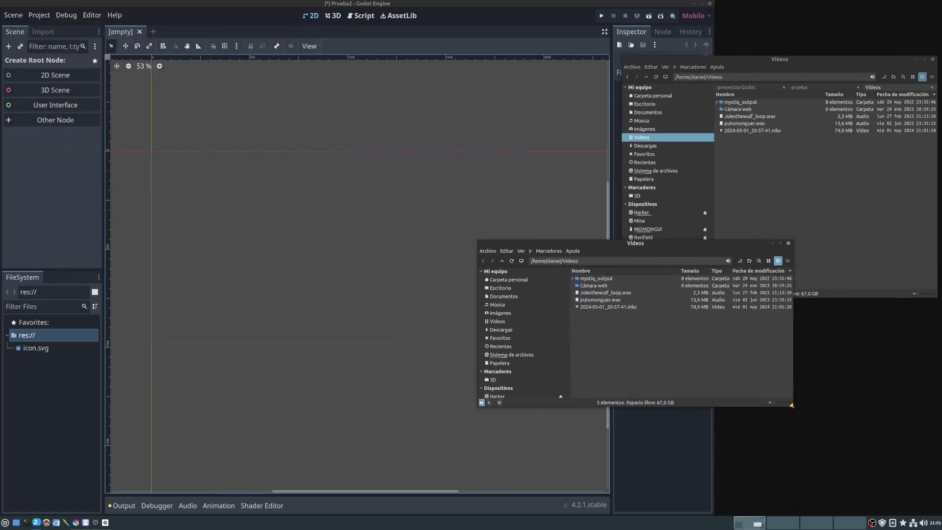
drag(792, 406, 894, 484)
drag(665, 239, 359, 206)
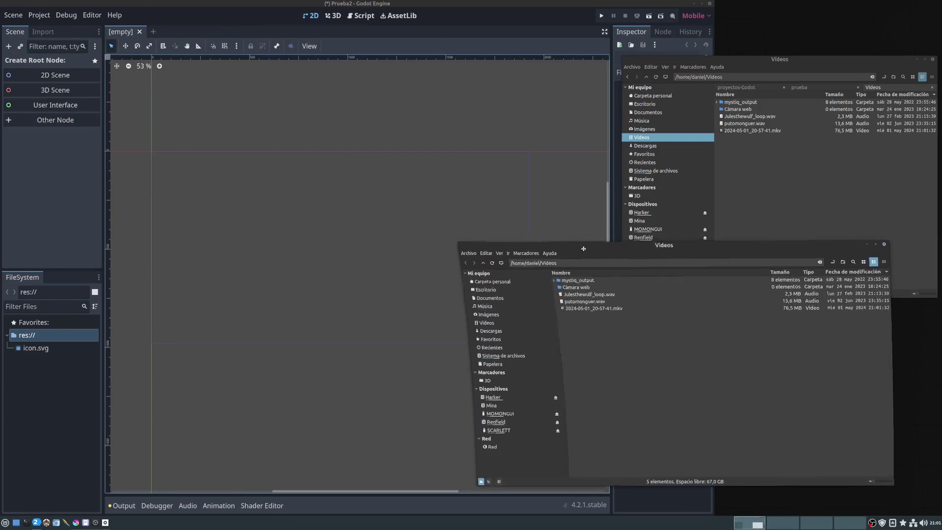
Create an assets folder inside Documentos/proyectos-Godot/Prueba2 and open it.
click(216, 263)
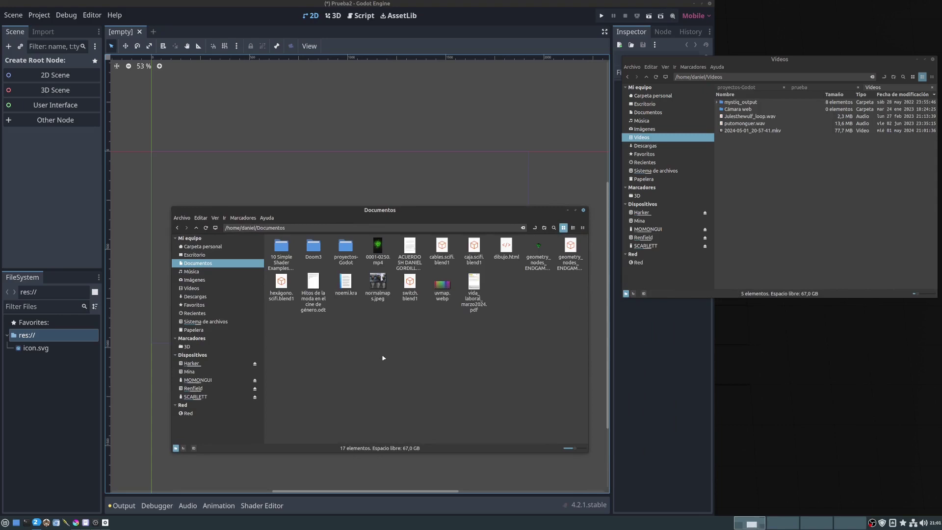
double_click(345, 248)
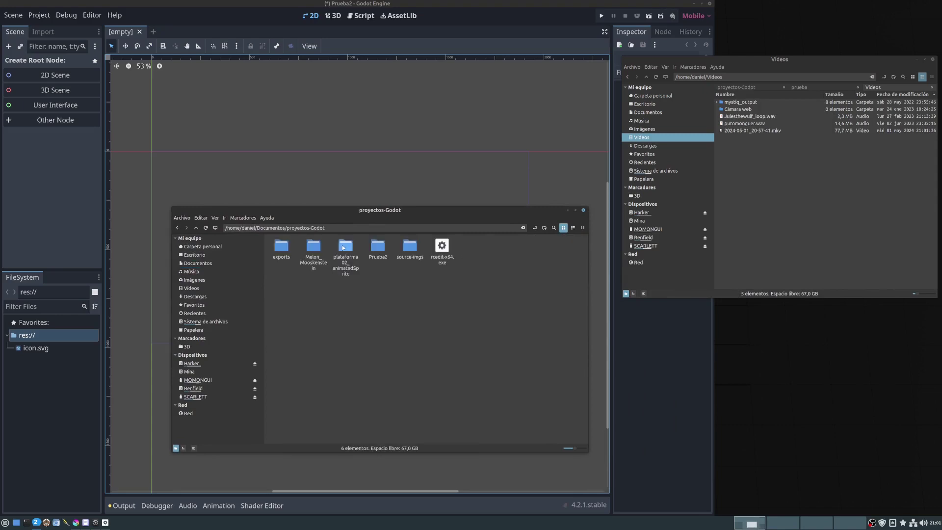
double_click(377, 247)
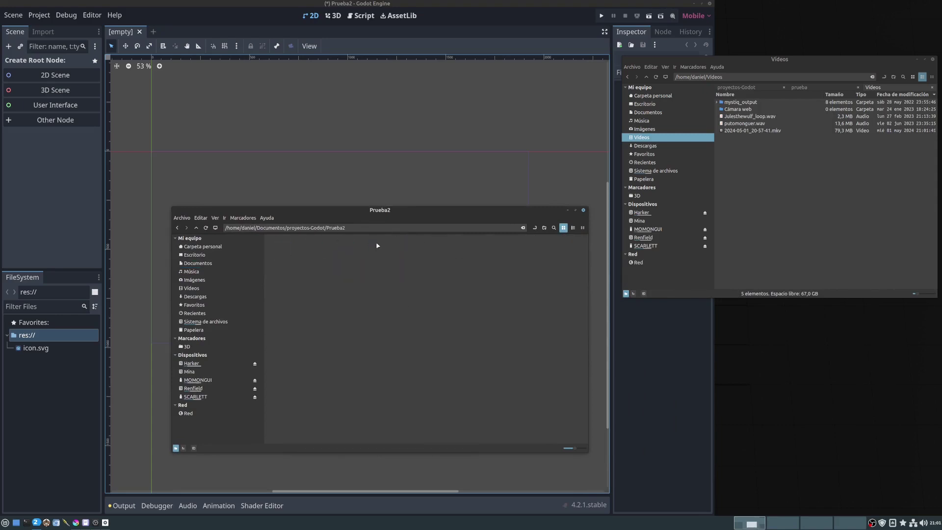
right_click(390, 308)
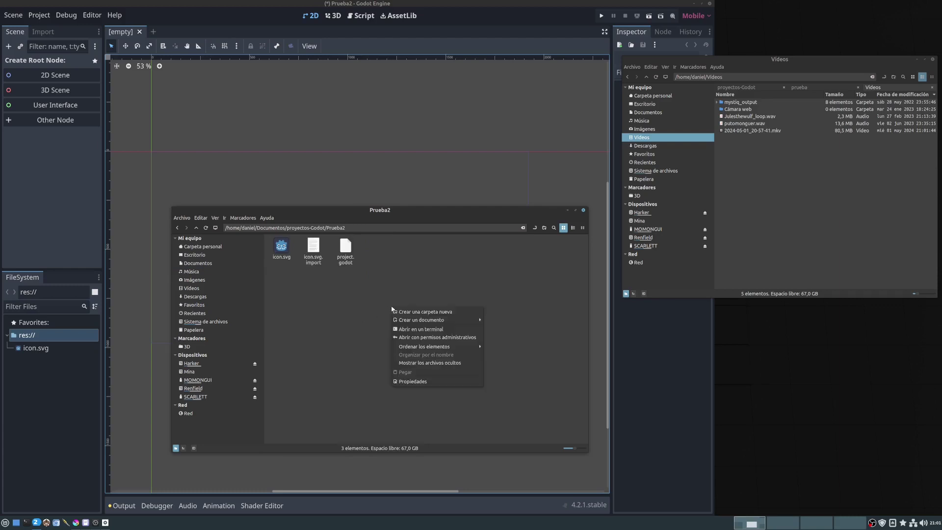
click(435, 314)
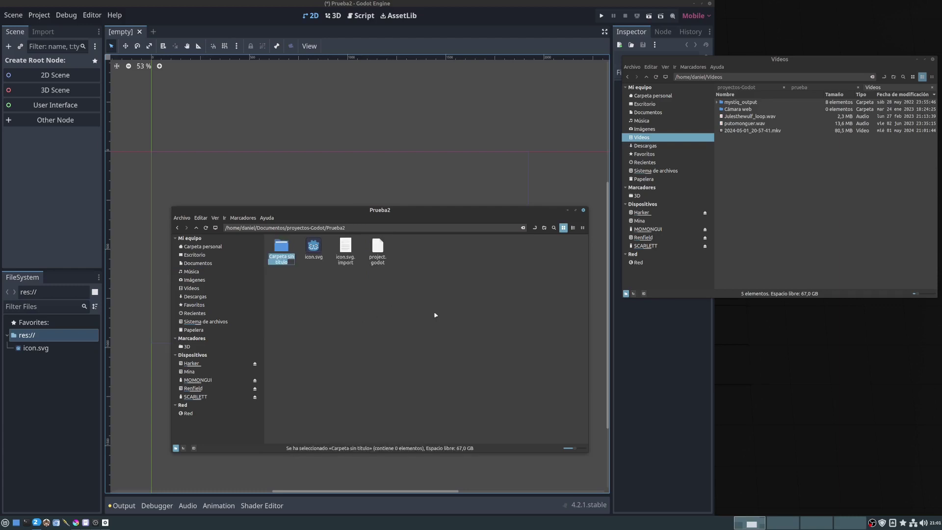
text(assets)
key(Return)
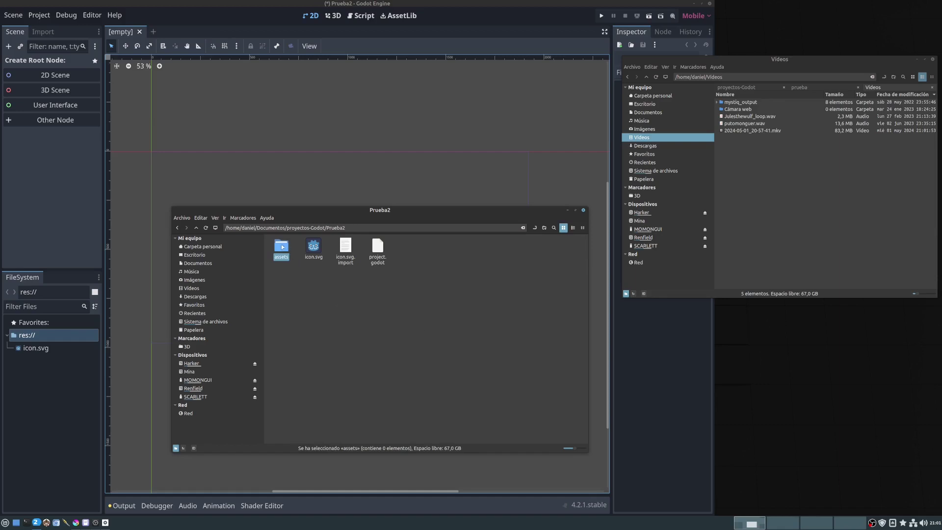
double_click(281, 247)
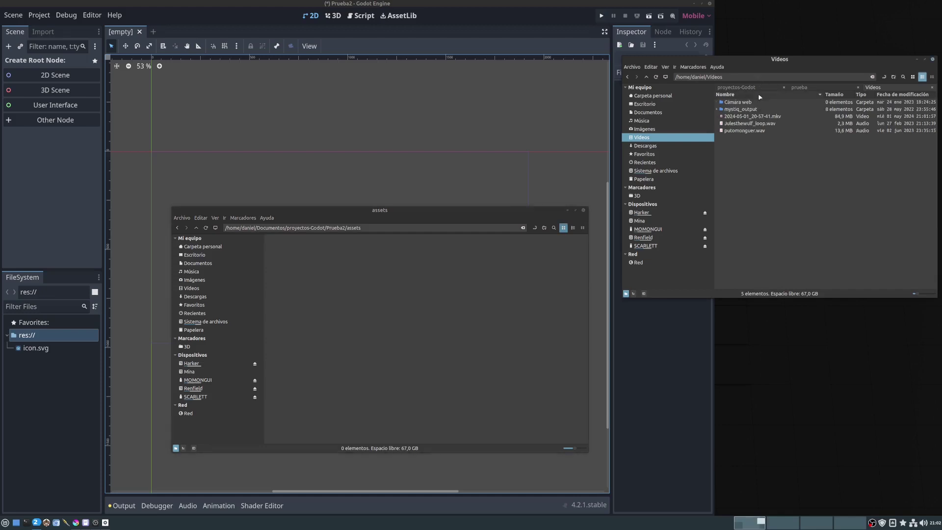
Show the prueba folder on the MOMONGUI drive in the other window.
click(798, 87)
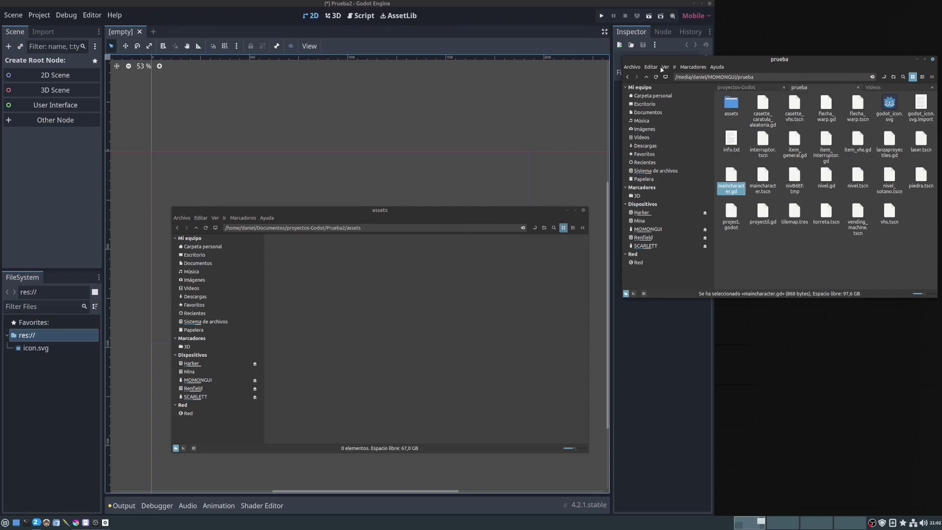
click(647, 77)
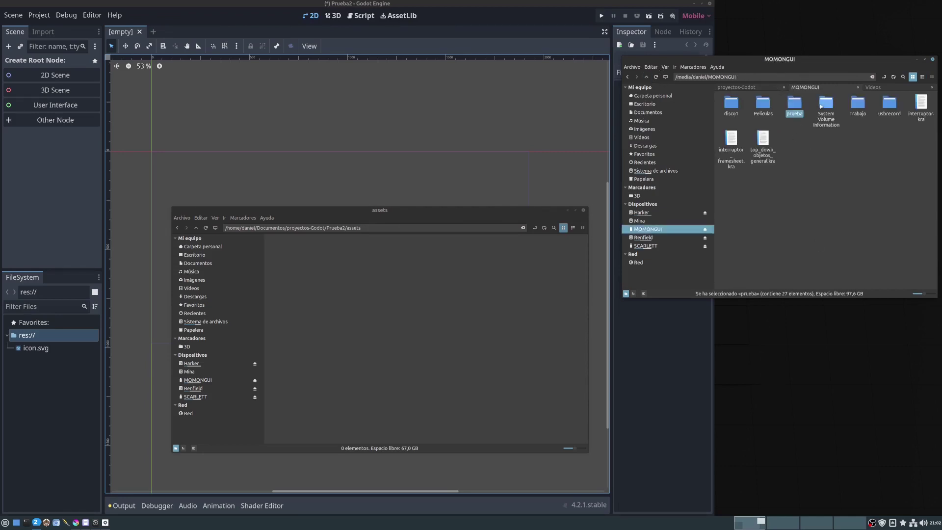
double_click(798, 104)
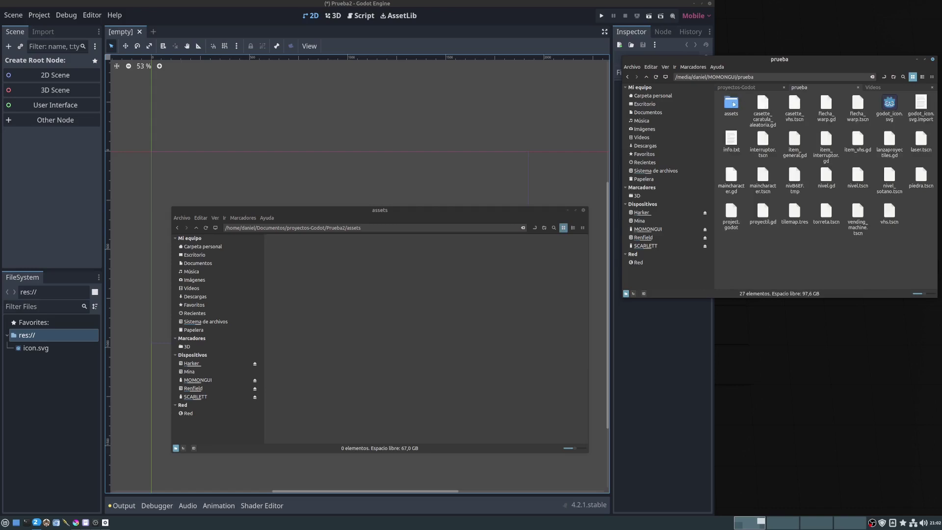
Open top_down_spritesheet.png from prueba/assets, zoom in on its frames, then close the viewer.
double_click(729, 104)
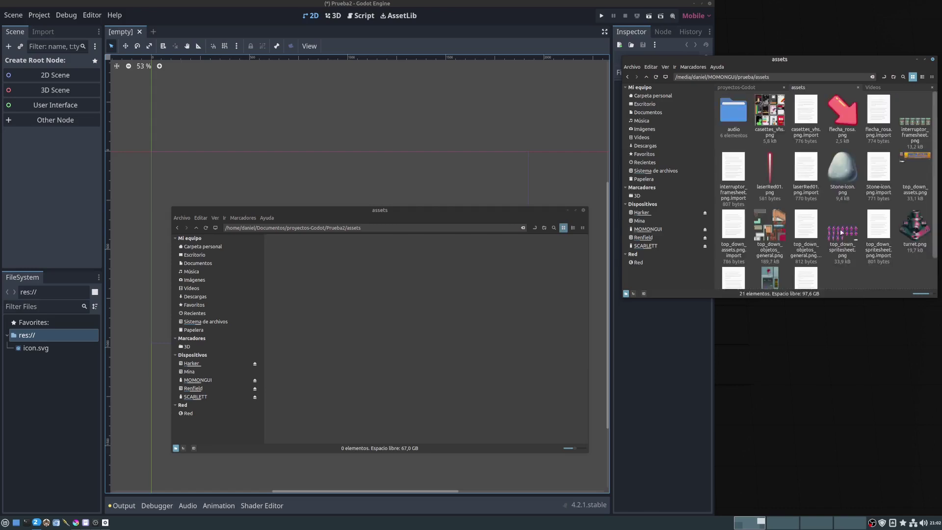
double_click(840, 232)
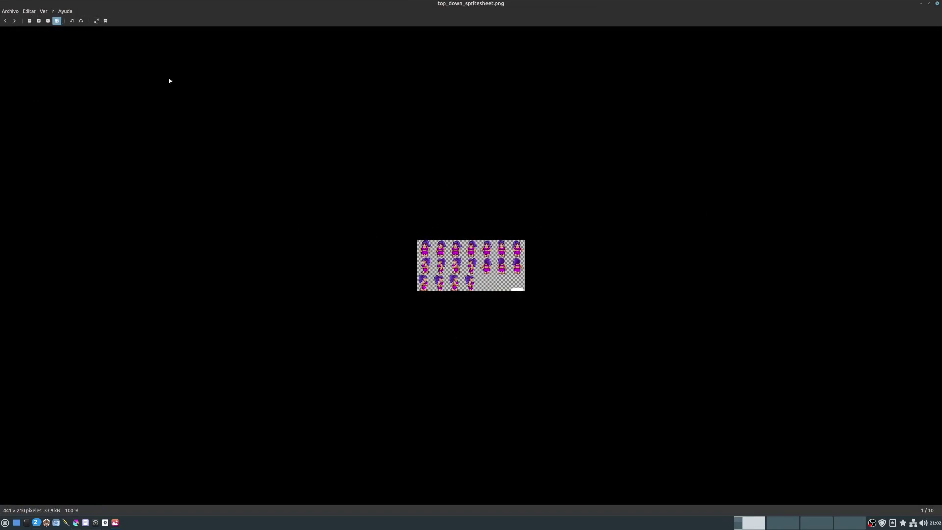
click(39, 21)
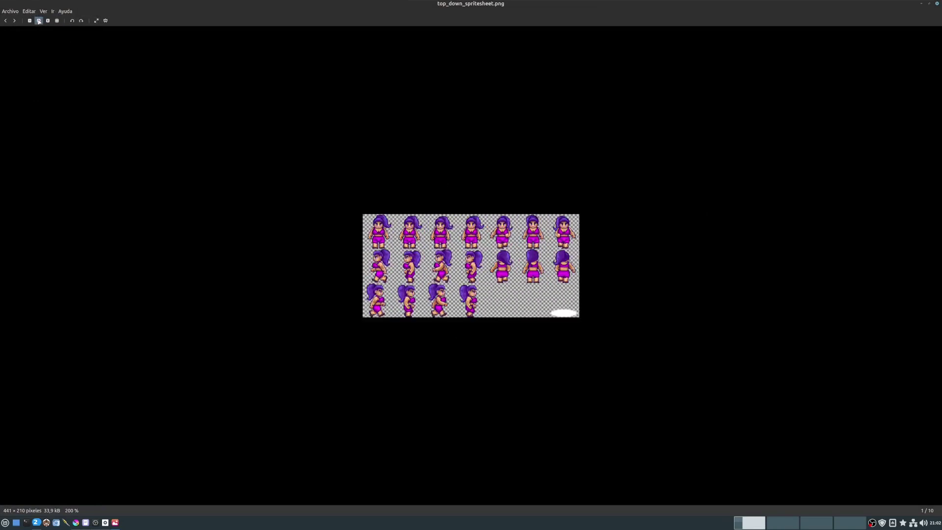
click(39, 20)
click(38, 20)
click(39, 21)
click(39, 21)
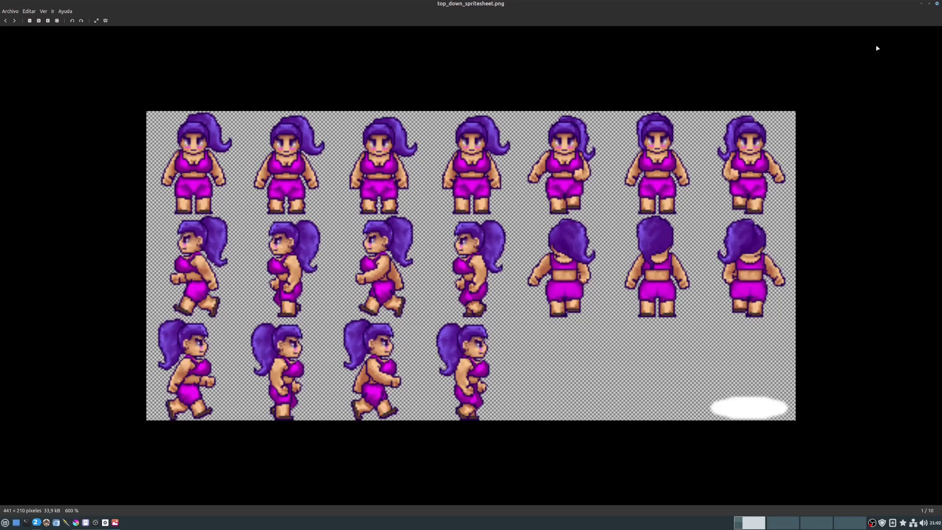
click(937, 4)
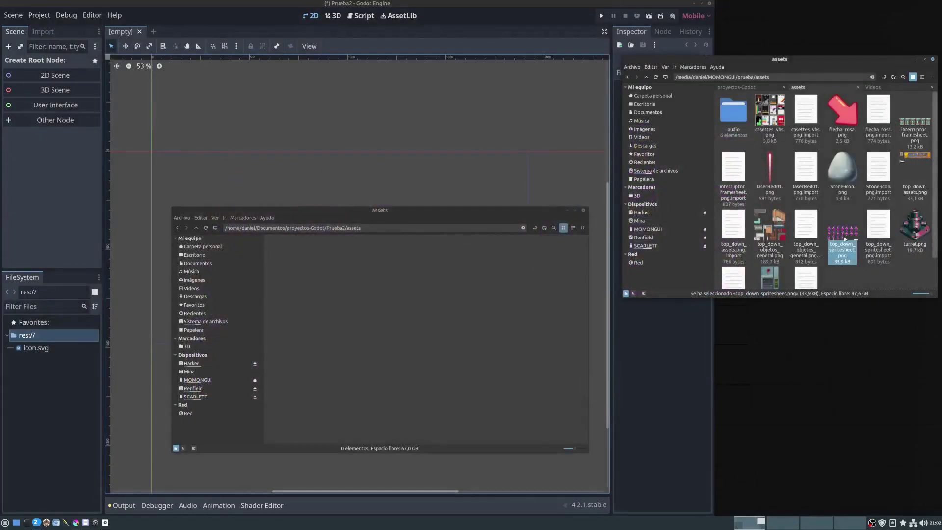
Paste top_down_spritesheet.png into Prueba2/assets, then preview uvmap.webp in Documentos.
key(ctrl+c)
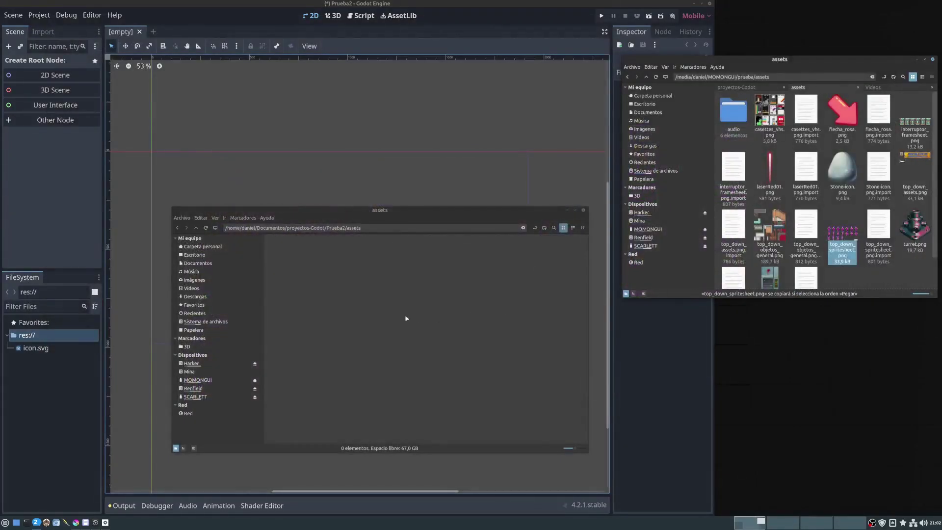
key(ctrl+v)
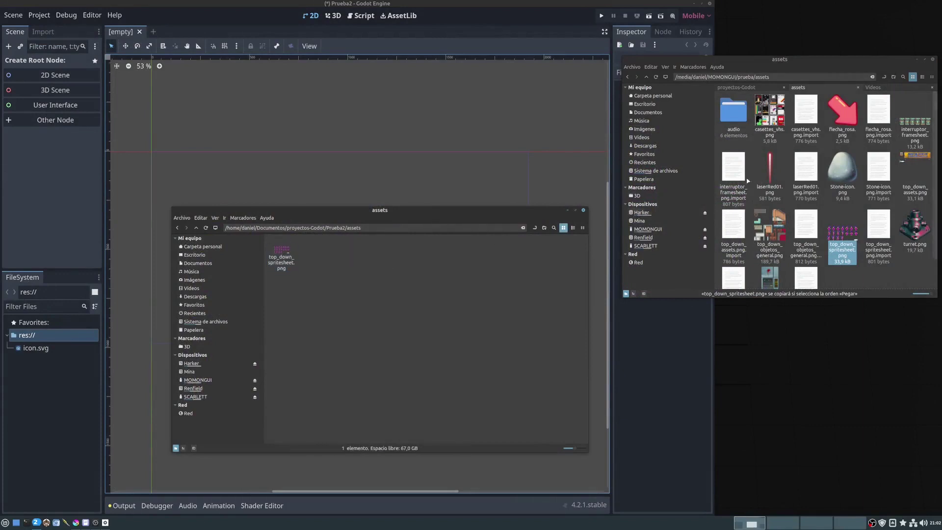
click(752, 87)
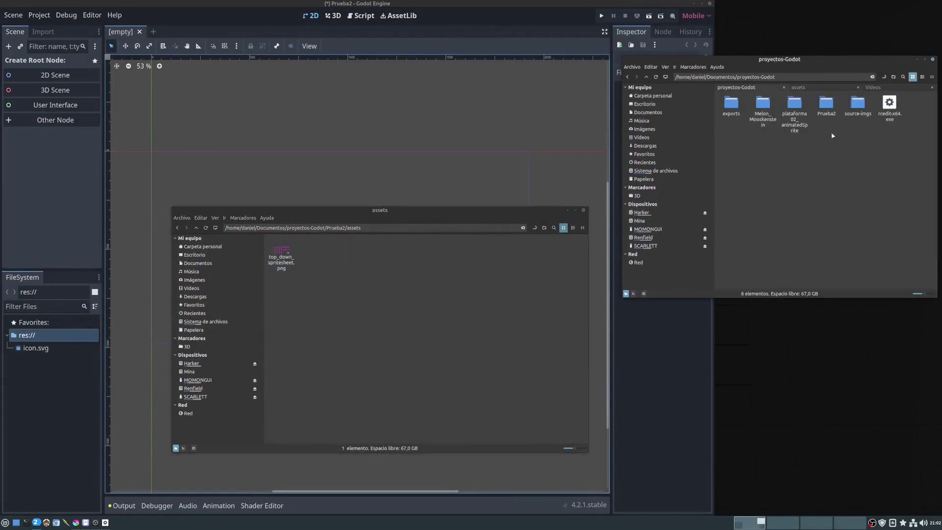
click(646, 77)
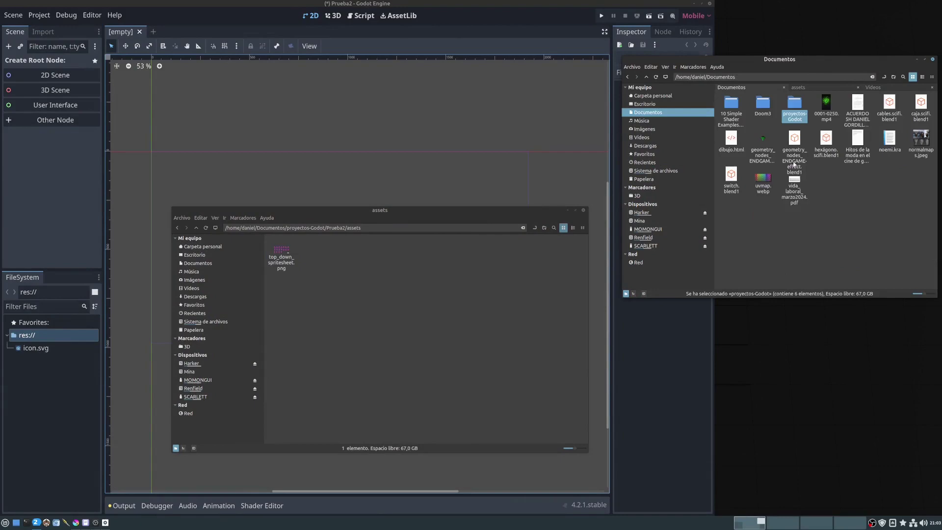
double_click(764, 183)
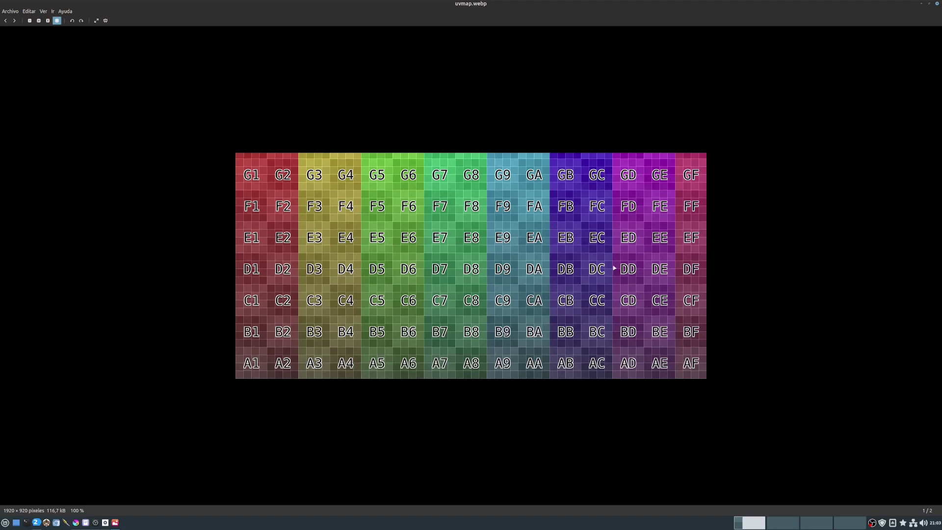
click(936, 3)
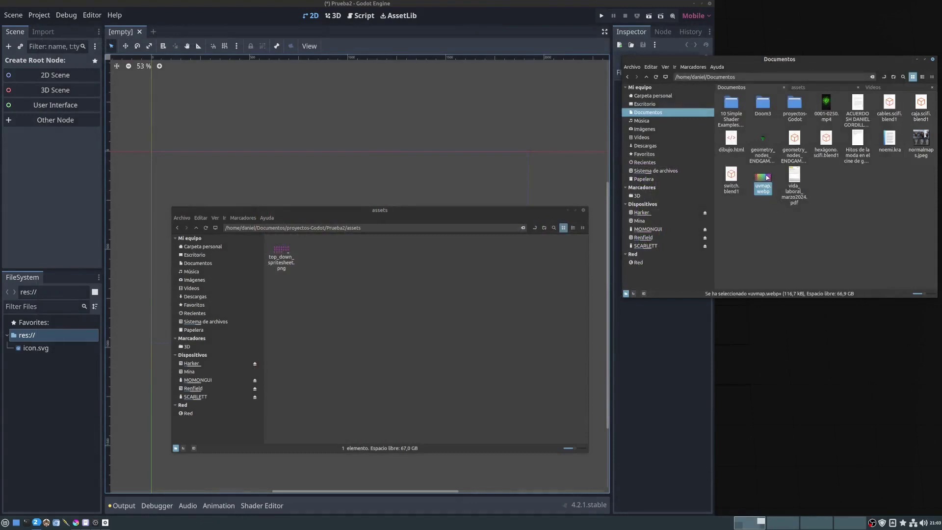
Copy uvmap.webp into the Prueba2 assets folder as well.
key(ctrl+c)
click(415, 293)
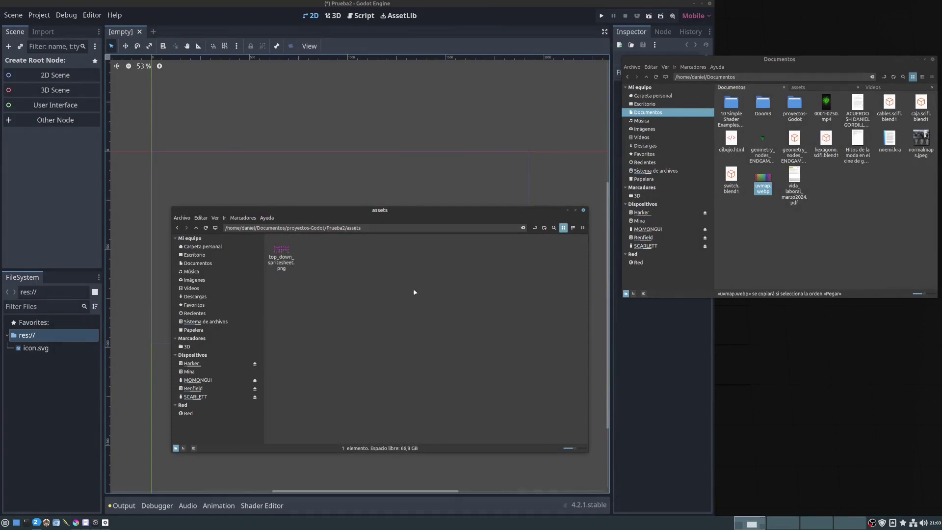
key(ctrl+v)
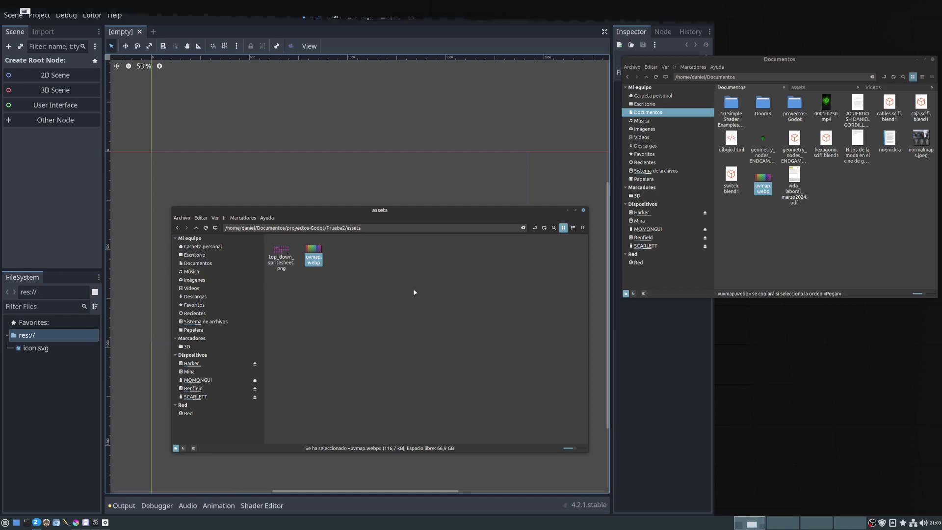
click(408, 318)
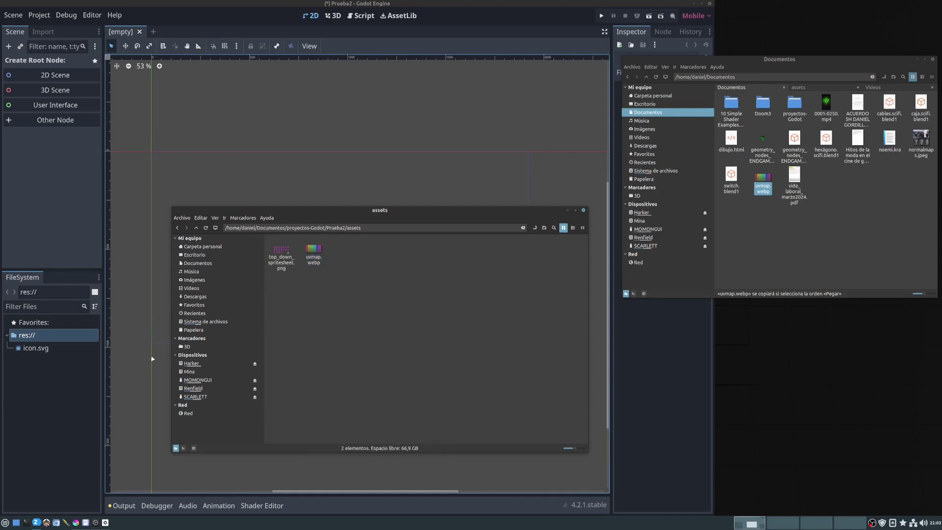
click(51, 369)
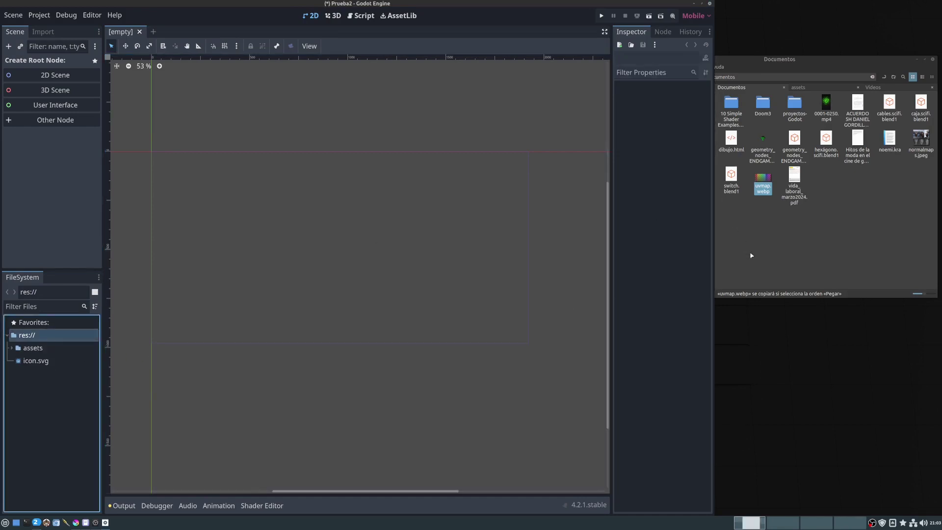
Create a Node2D scene root renamed to nivel, then select uvmap.webp in FileSystem.
click(11, 347)
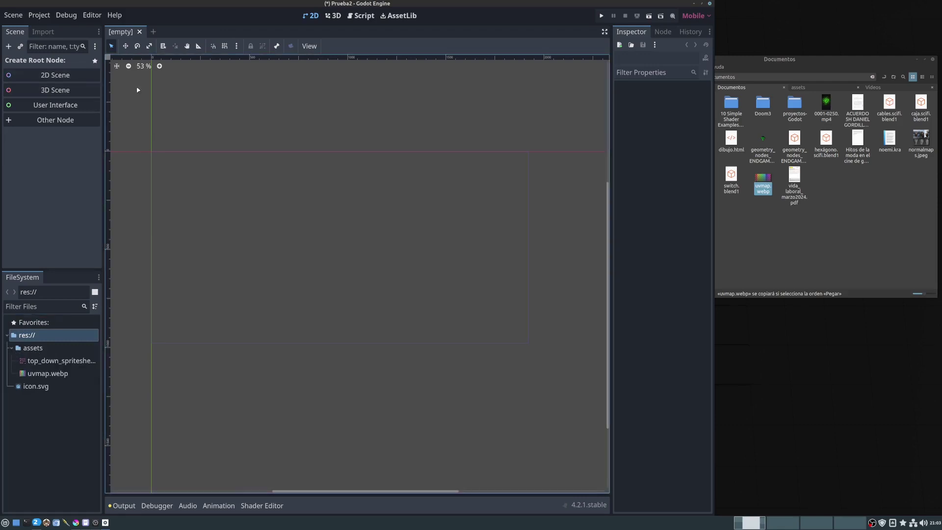
click(40, 76)
click(42, 76)
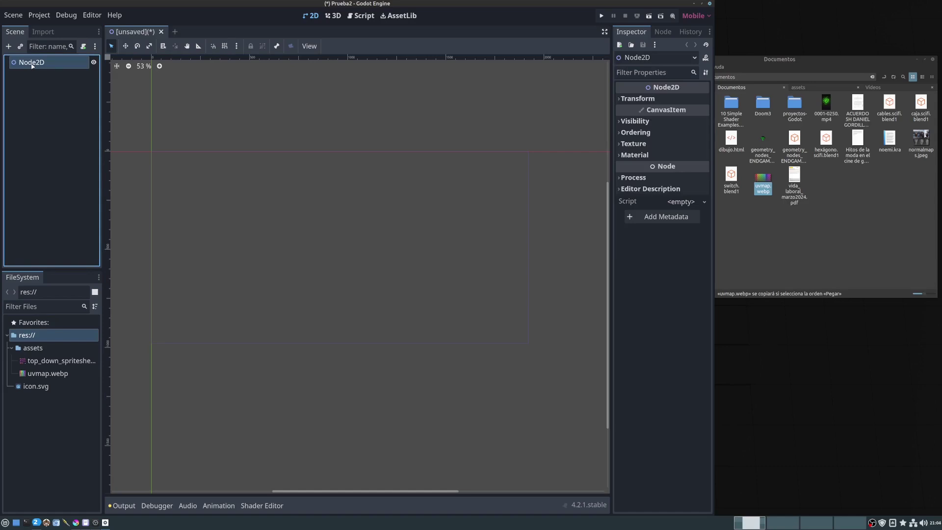
double_click(31, 62)
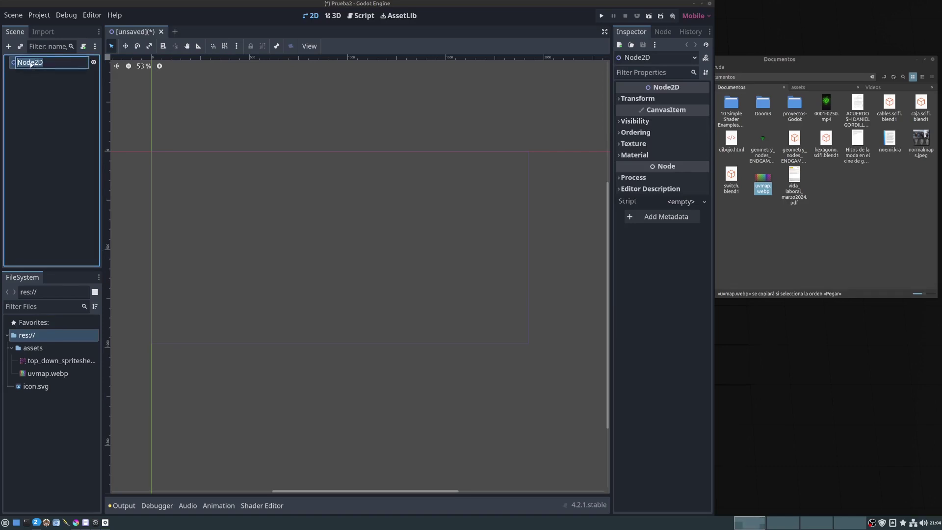
text(nivel)
key(Return)
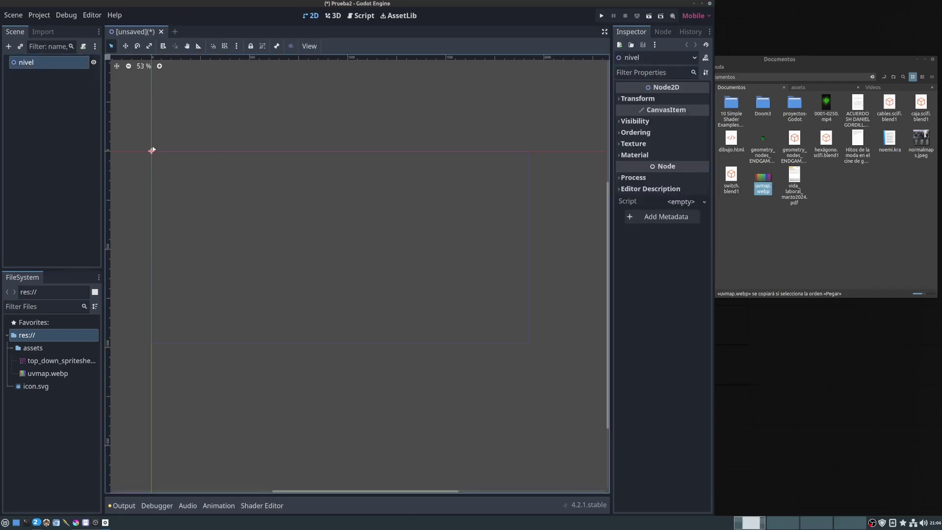
scroll(157, 156, up, 1)
scroll(167, 155, up, 1)
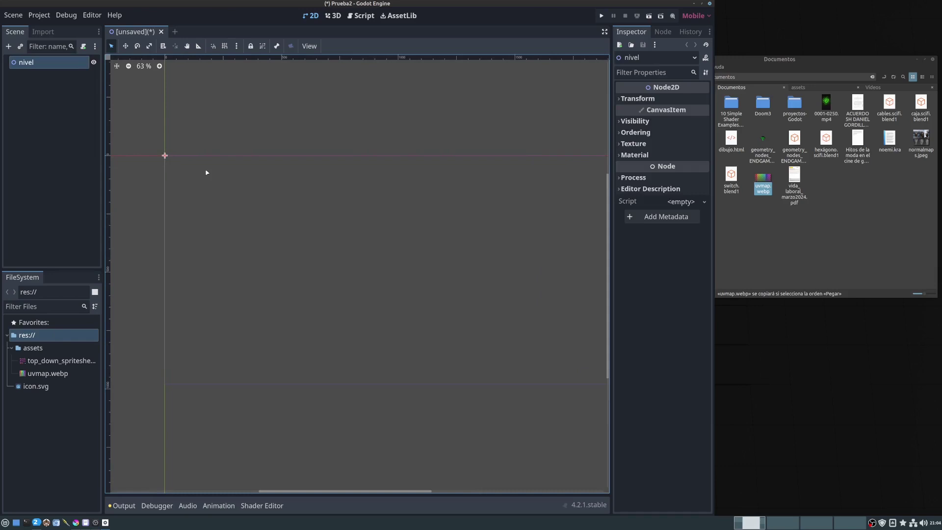
click(24, 376)
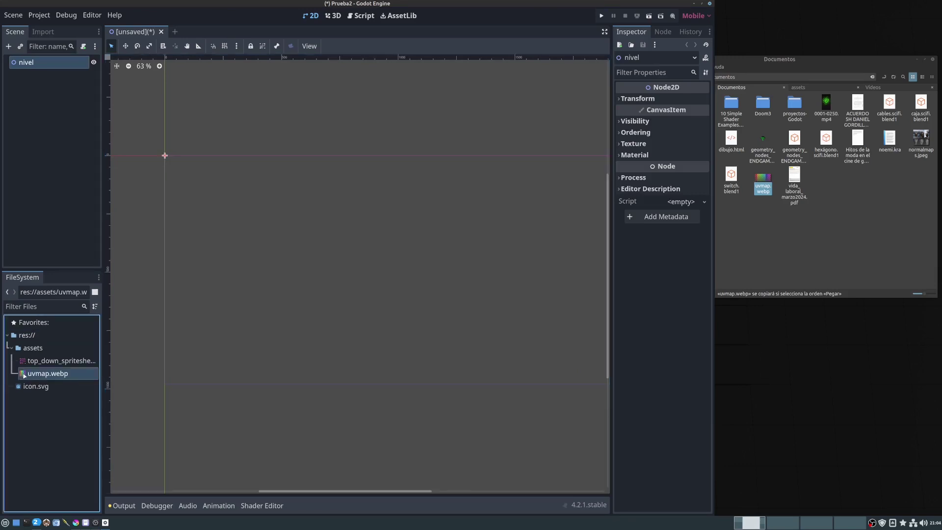
Drop uvmap.webp into the scene as the Uvmap sprite and turn off Offset > Centered.
drag(25, 375, 346, 241)
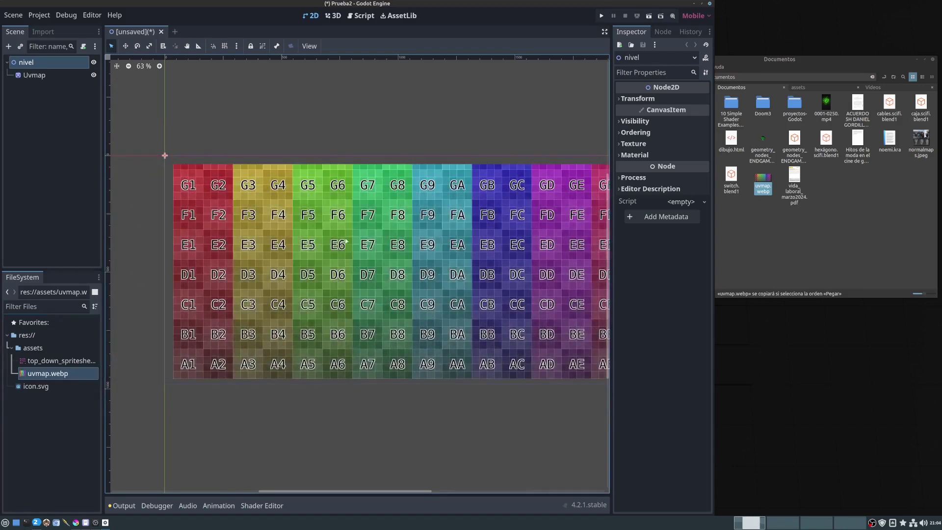
click(401, 258)
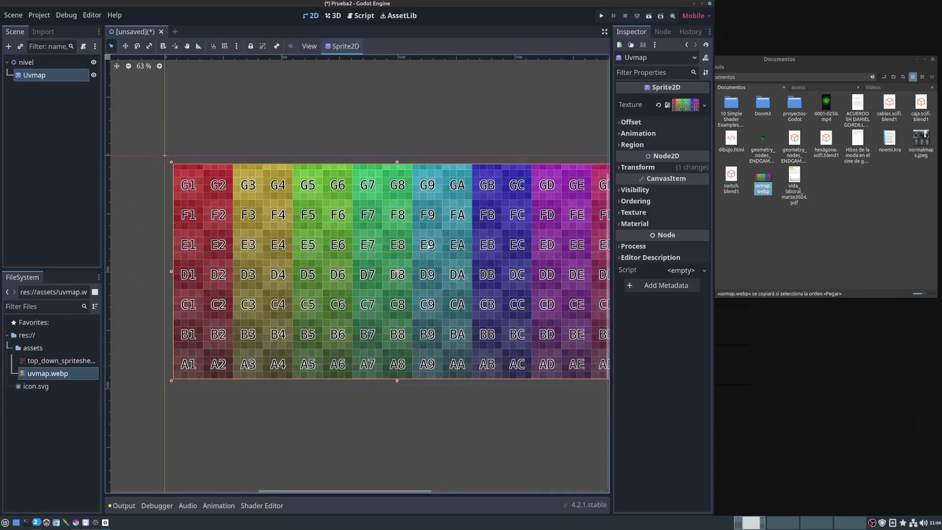
drag(397, 272, 395, 286)
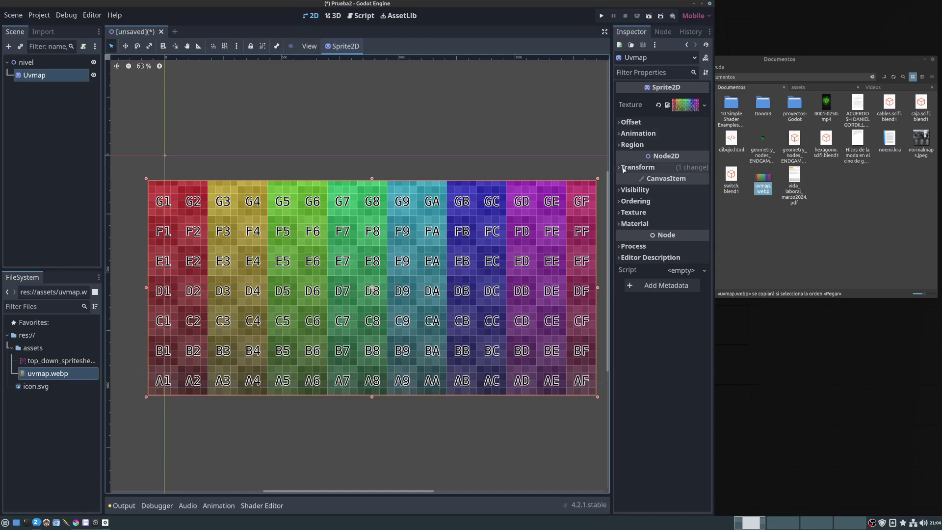
click(630, 123)
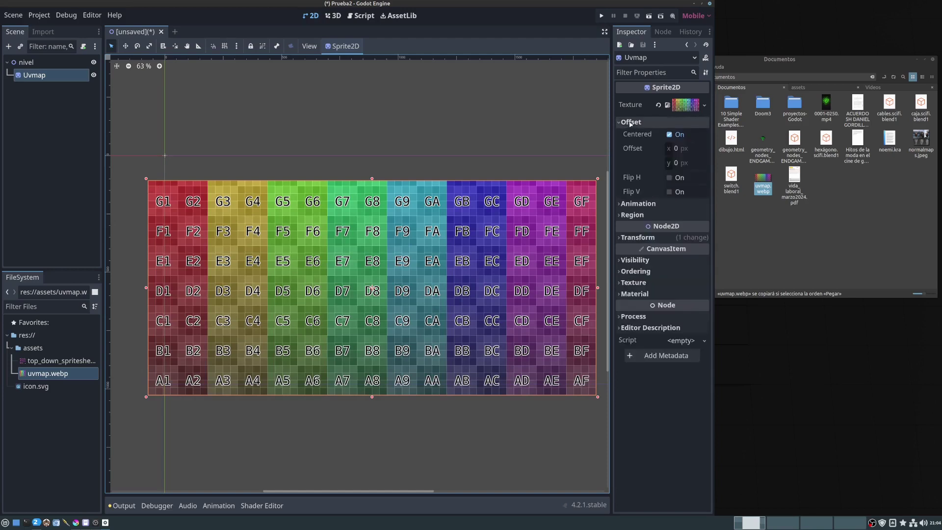
click(669, 134)
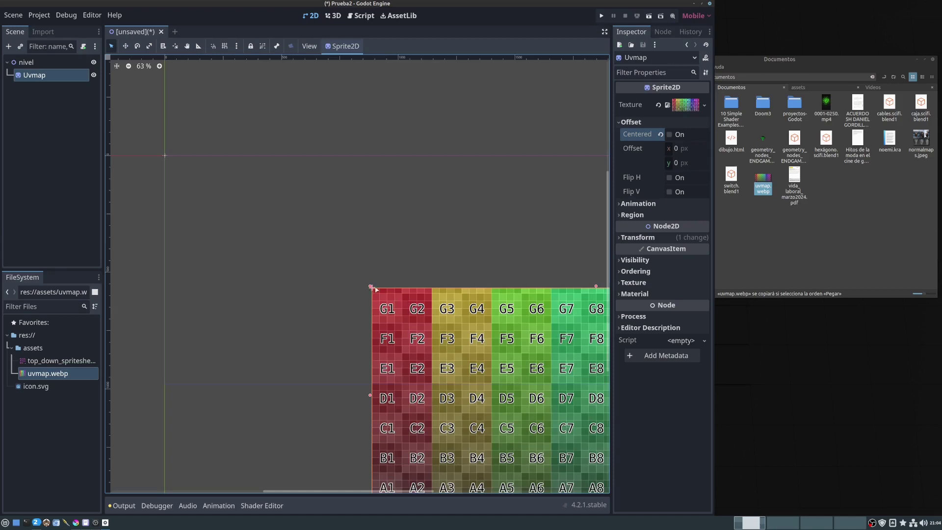
Set the Uvmap sprite's position to 0, 0 and stretch it slightly taller.
click(636, 238)
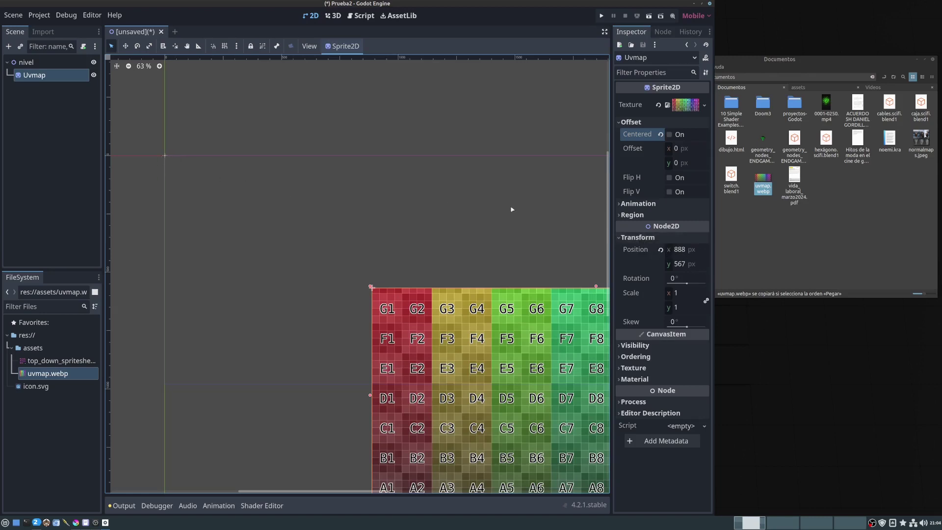
click(683, 251)
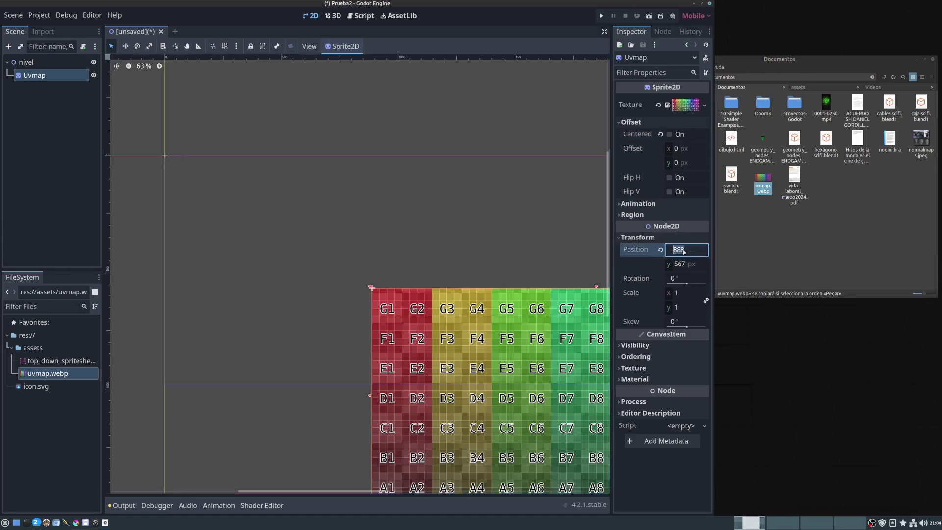
text(0)
click(678, 265)
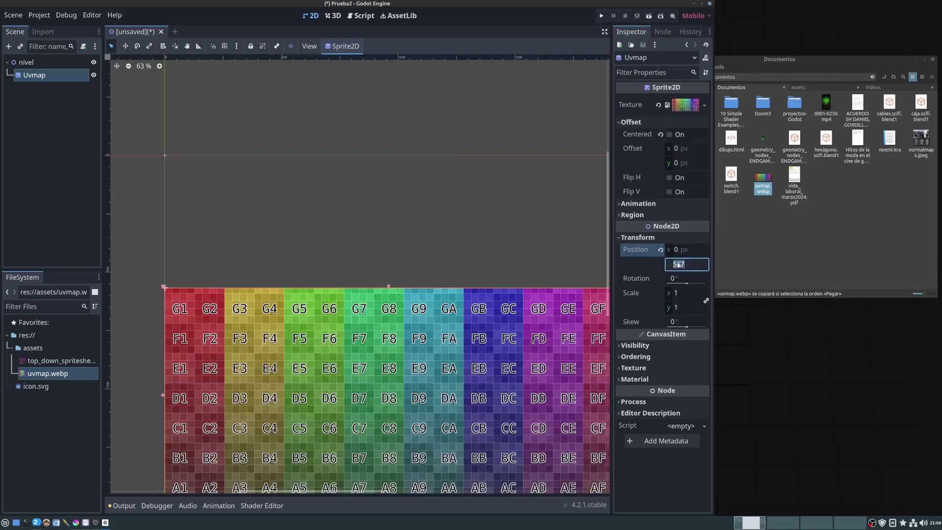
text(0)
key(Return)
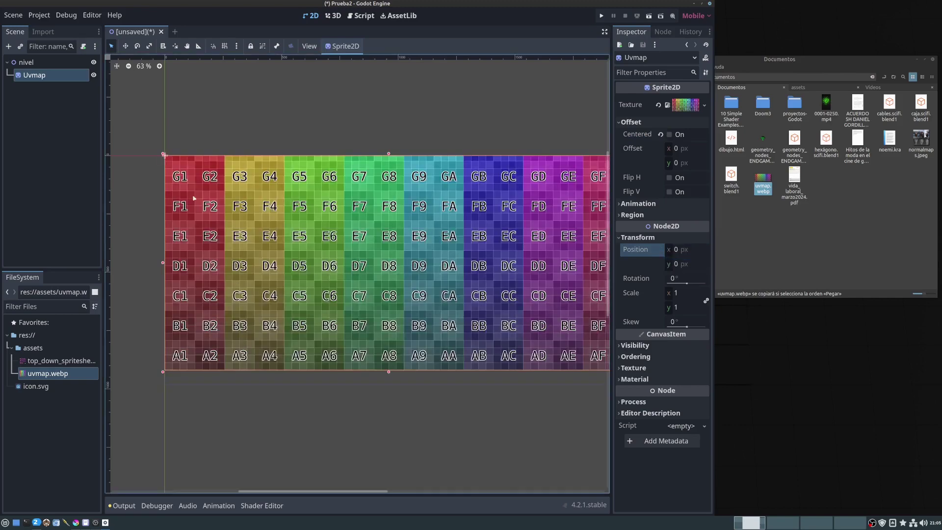
scroll(407, 337, down, 1)
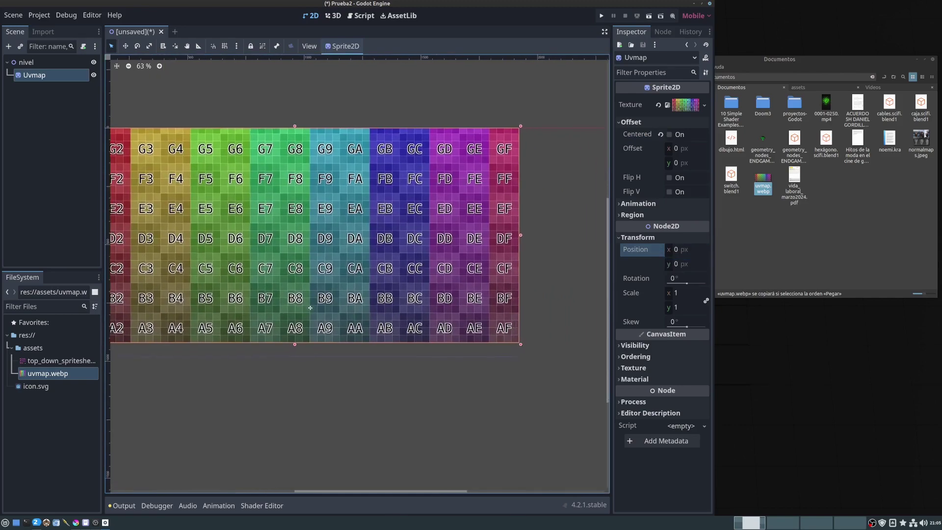
scroll(284, 378, up, 1)
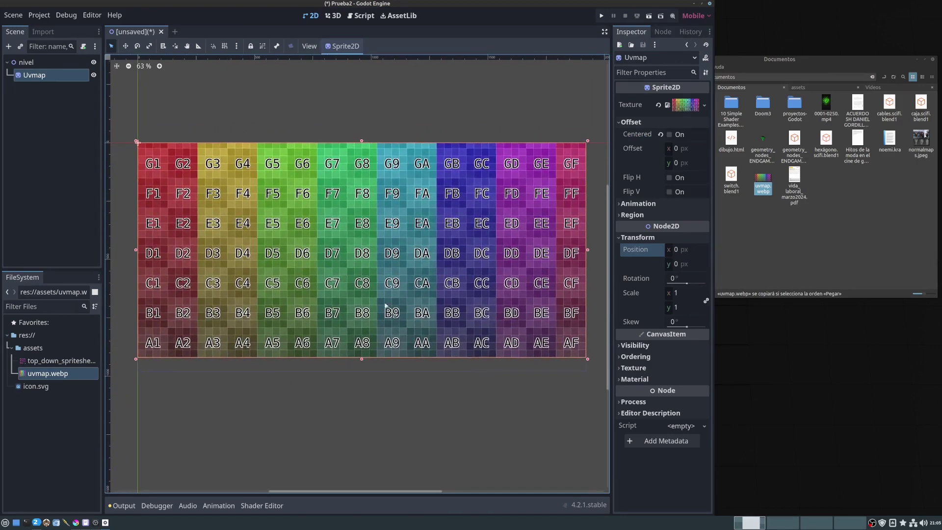
click(686, 105)
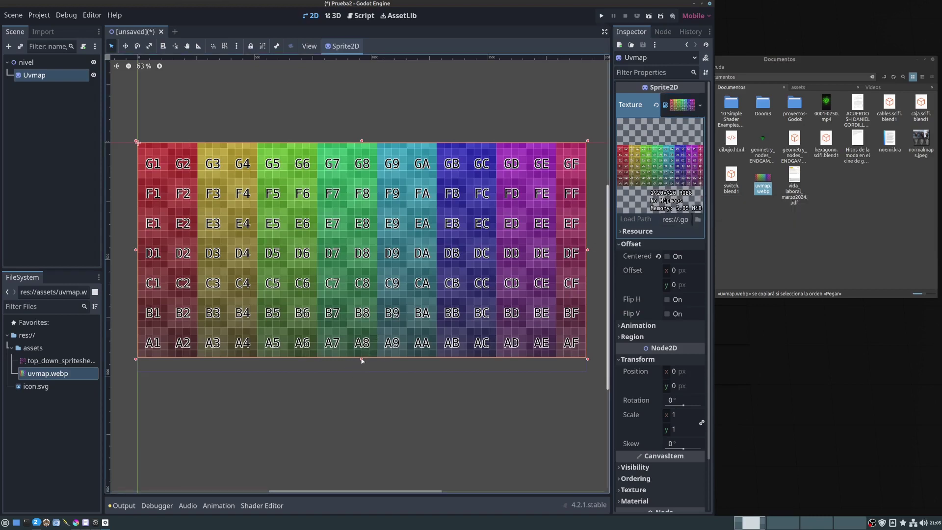
drag(361, 359, 361, 374)
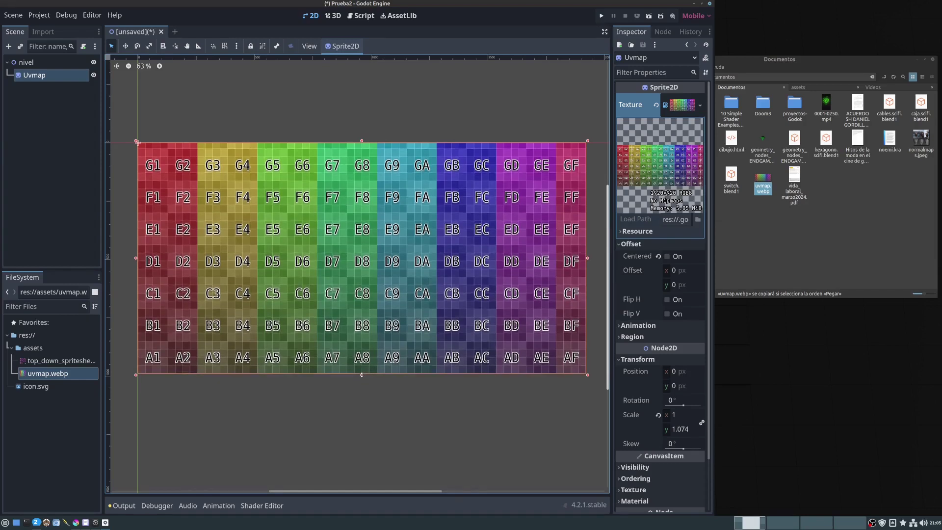
click(396, 429)
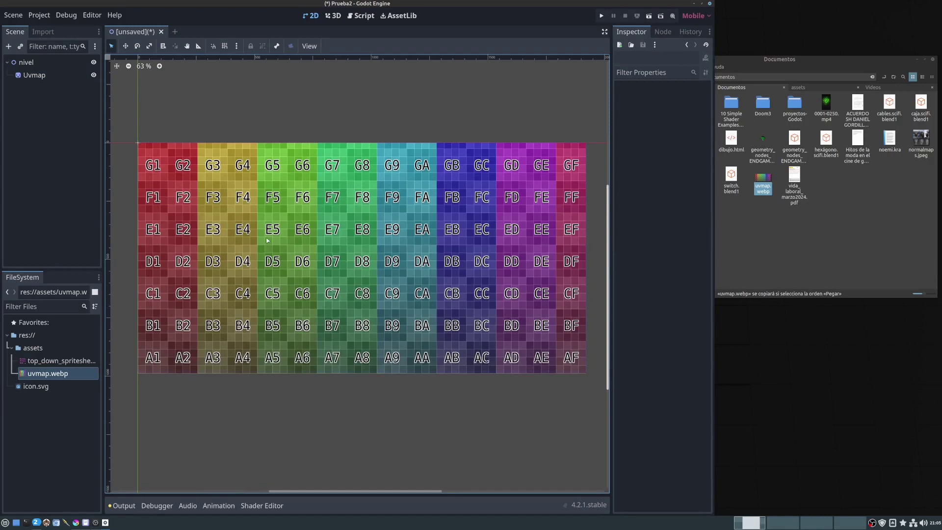
Save the scene as nivel.tscn and run the project with F5.
click(13, 15)
click(28, 94)
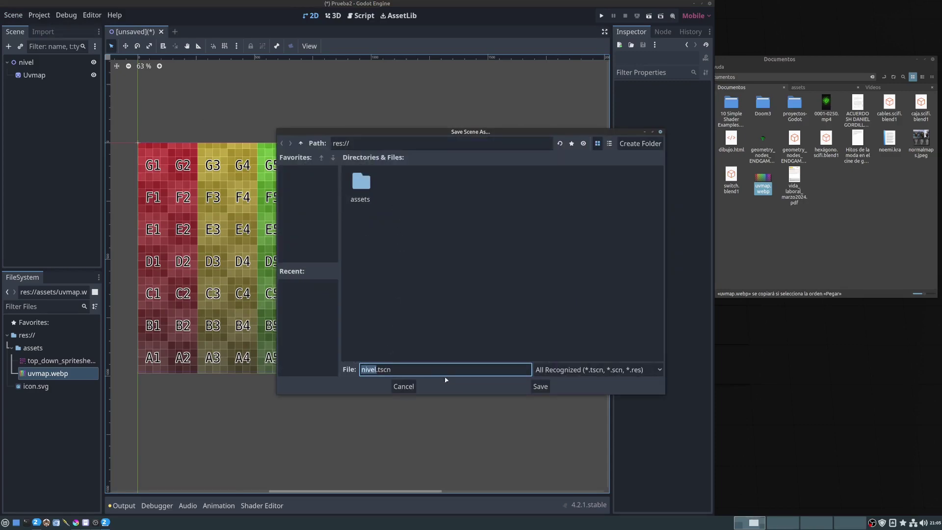
click(540, 386)
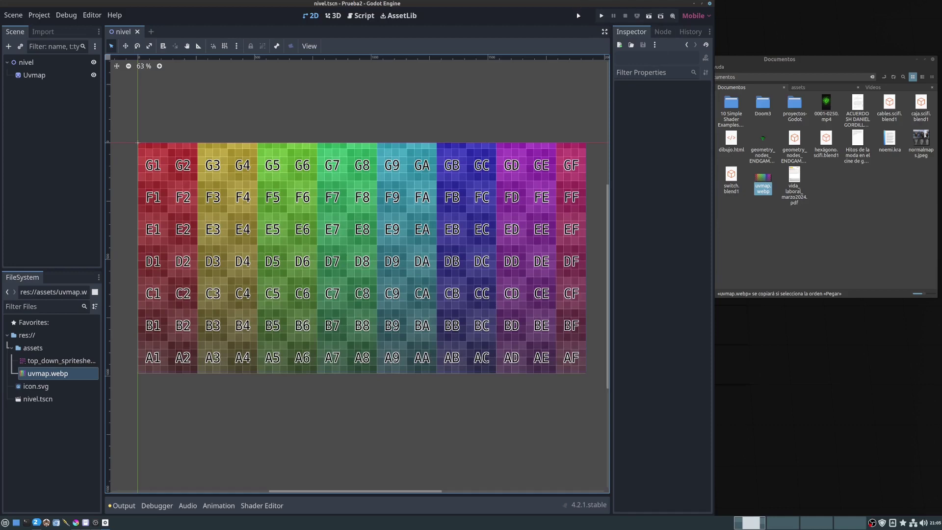
key(F5)
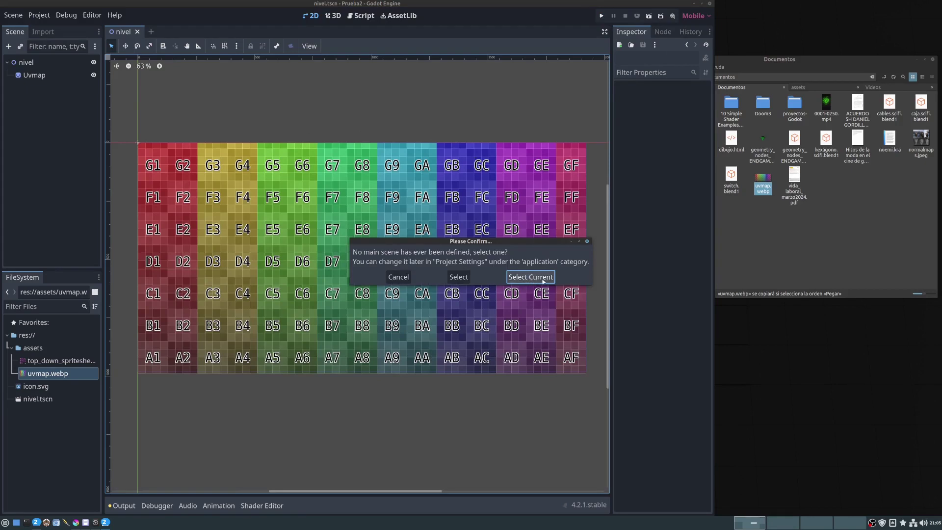
Set nivel as the main scene, check the UV map in the running game, then stop it.
click(537, 277)
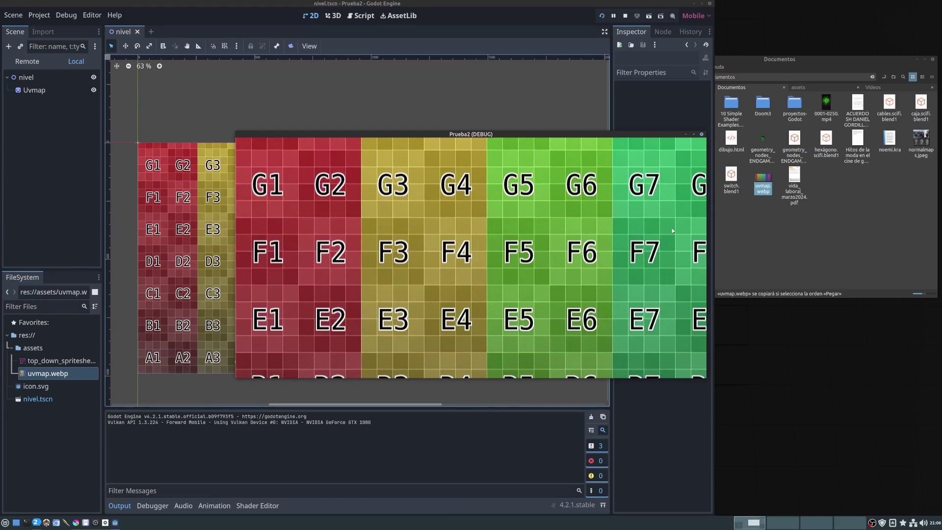
click(701, 134)
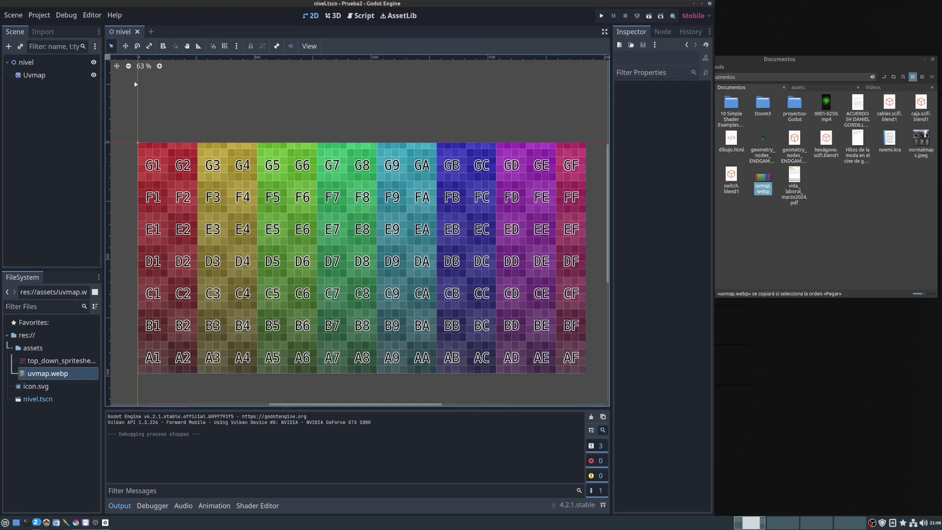
Create a new scene tab whose root is a CharacterBody2D, found by searching 'charac'.
click(152, 32)
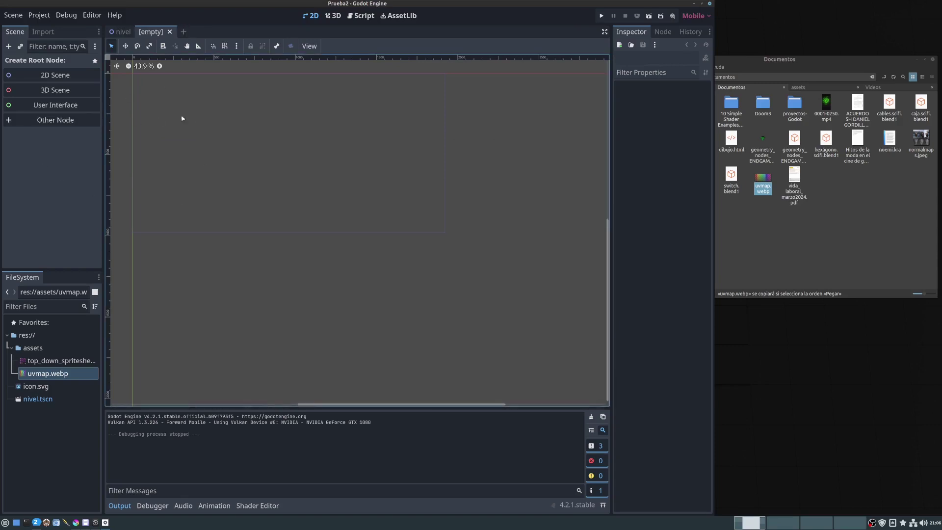
middle_drag(181, 118, 278, 170)
scroll(260, 188, up, 1)
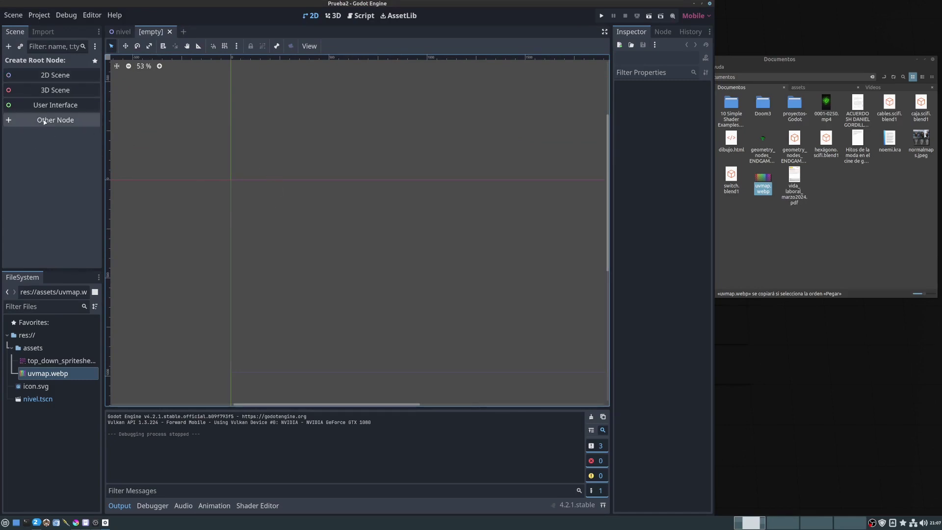
click(44, 121)
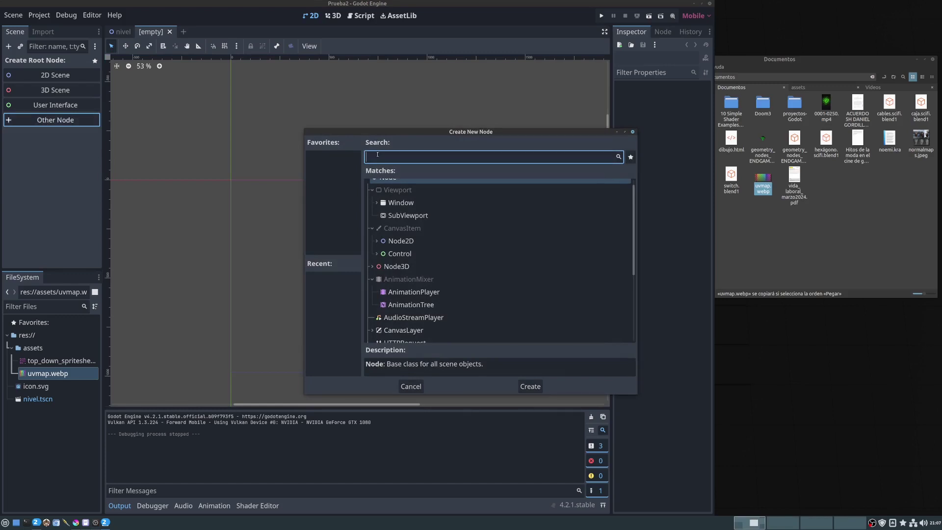
text(c)
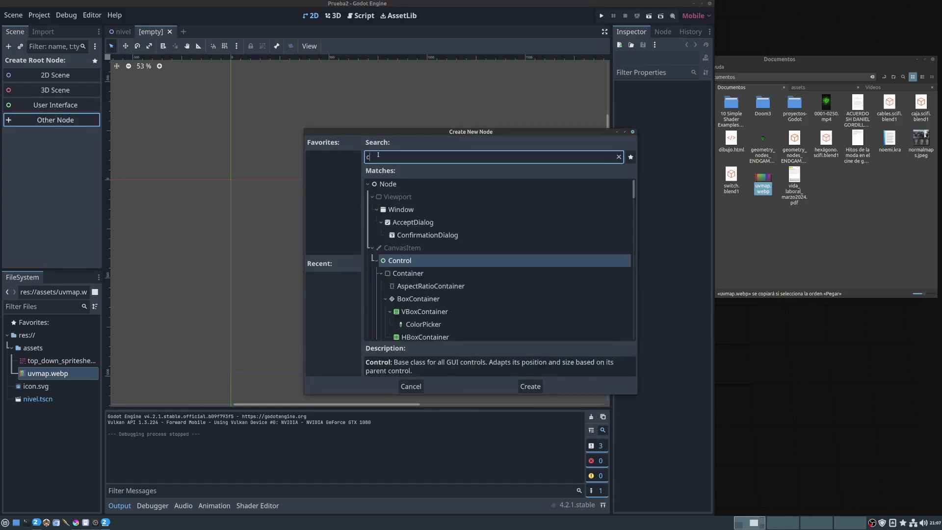
text(harac)
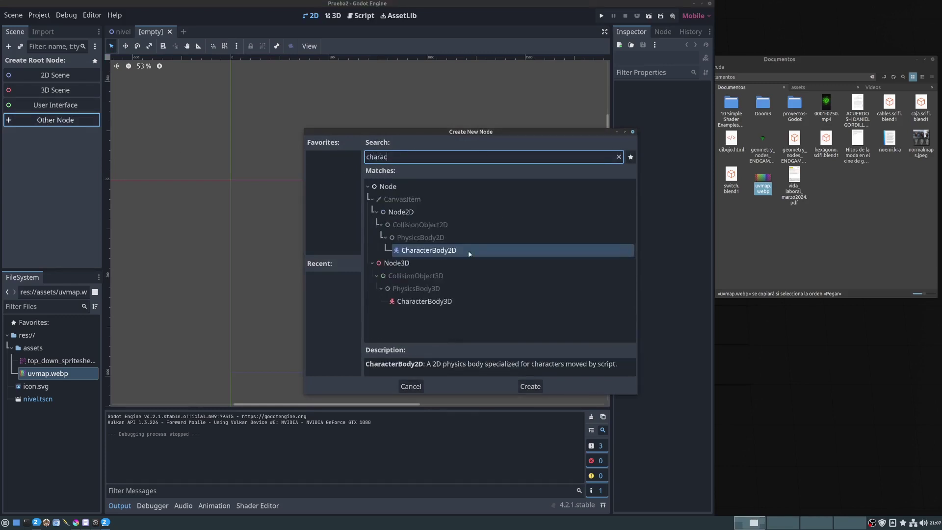
double_click(434, 251)
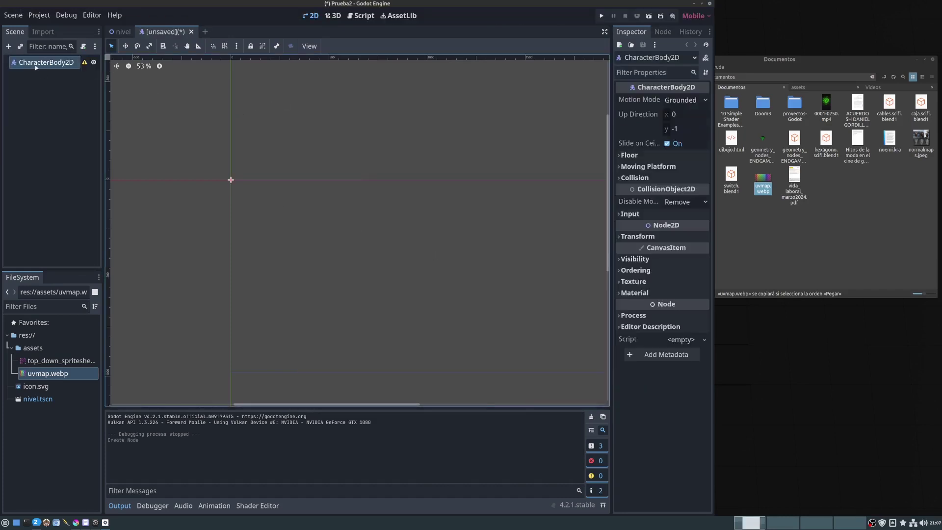
Rename the CharacterBody2D root node to 'personaje principal'.
click(44, 64)
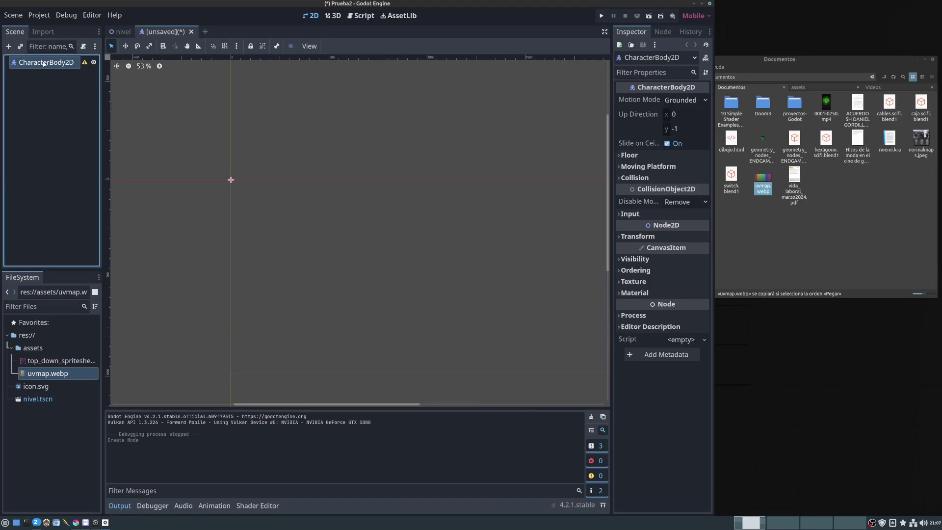
double_click(49, 63)
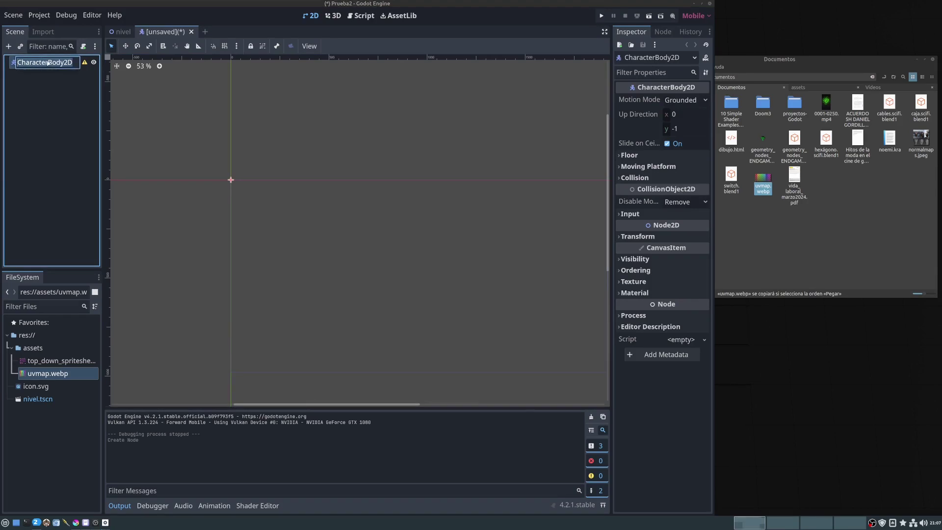
text(personaje)
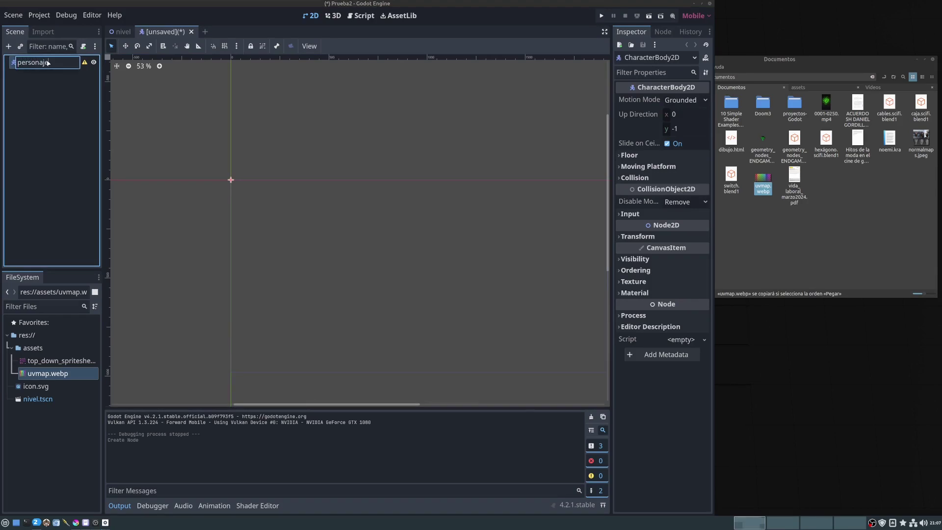
text( principal)
key(Return)
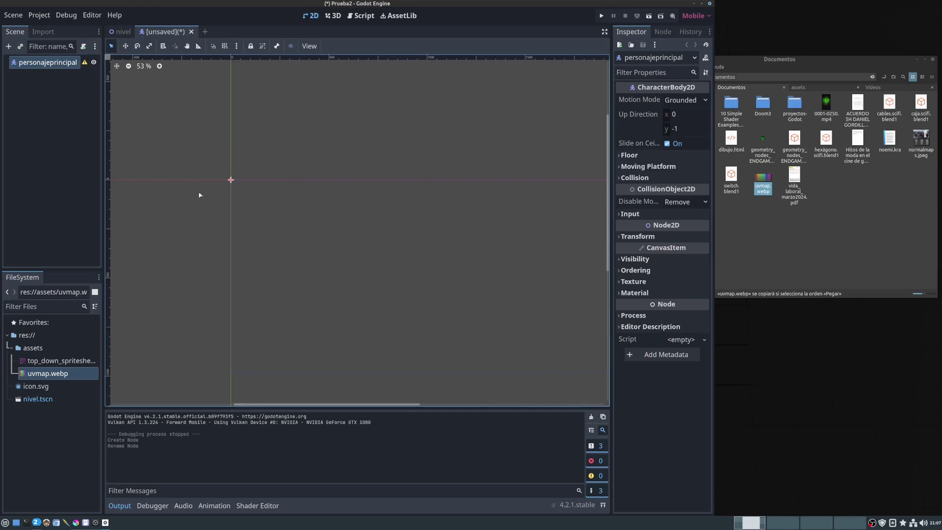
Expand the Inspector's Transform section for the personajeprincipal node.
click(637, 236)
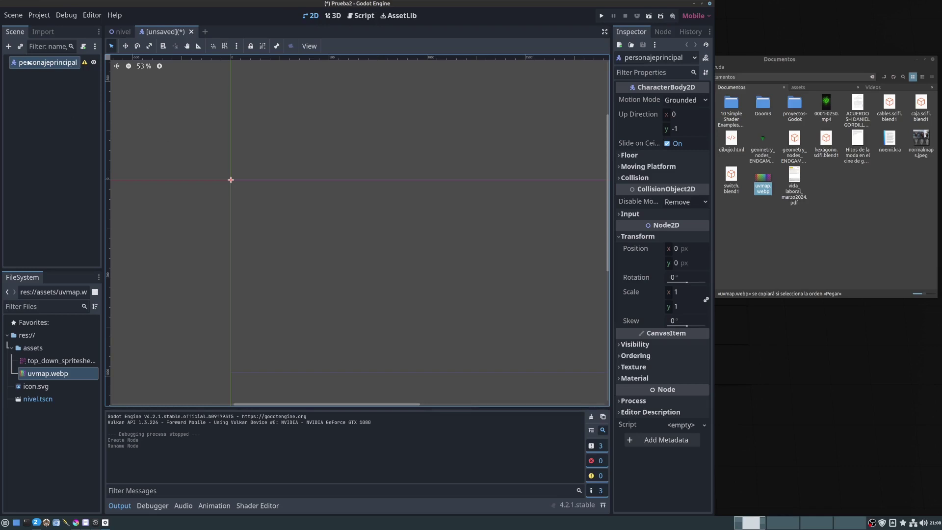
Filter the Create New Node dialog by 'anim' and view the AnimatedSprite2D description.
click(9, 48)
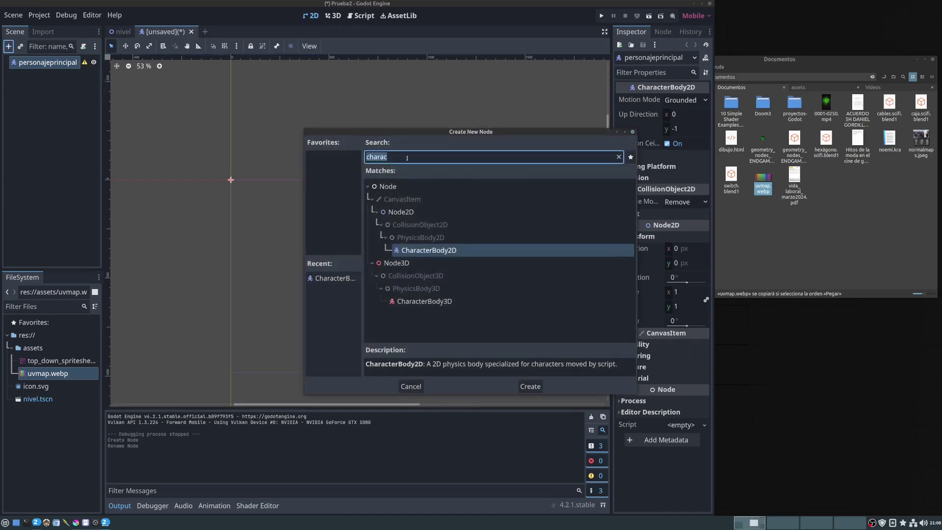
click(405, 156)
key(BackSpace)
key(BackSpace)
key(BackSpace)
key(BackSpace)
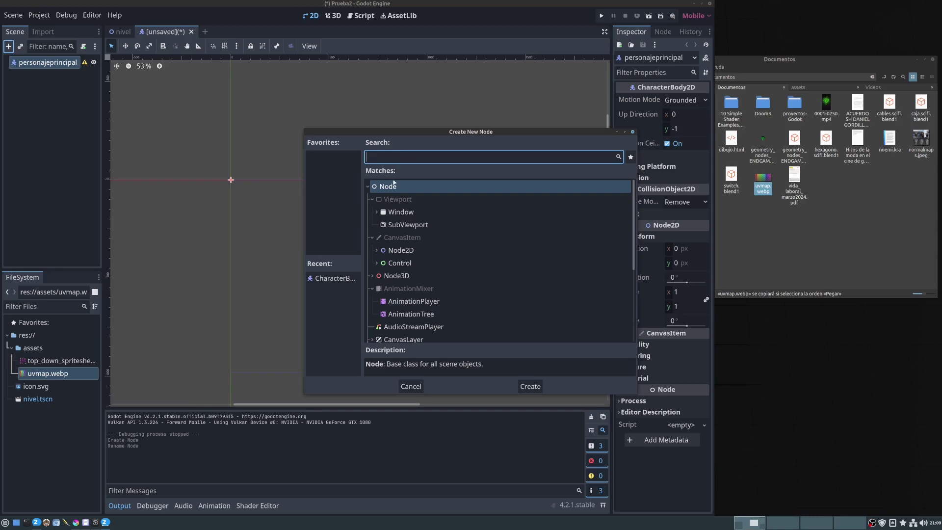
text(an)
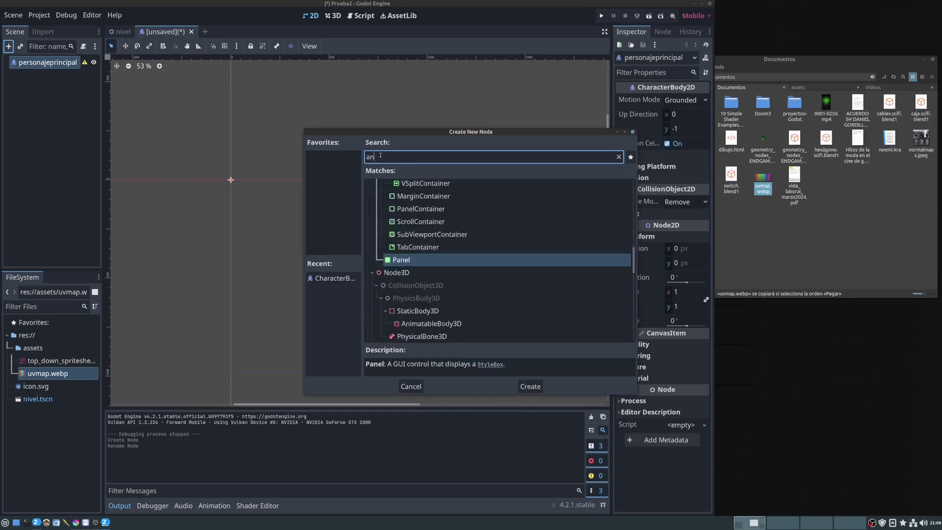
text(im)
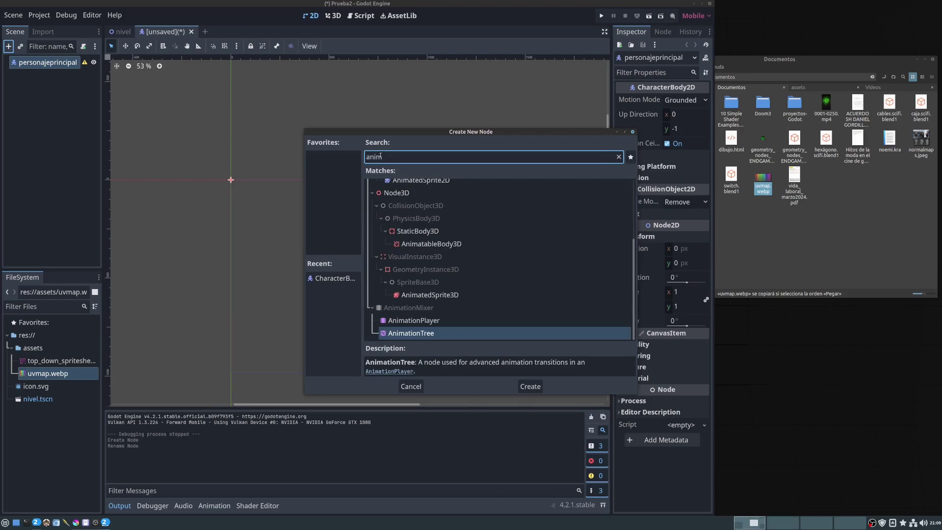
scroll(448, 247, up, 2)
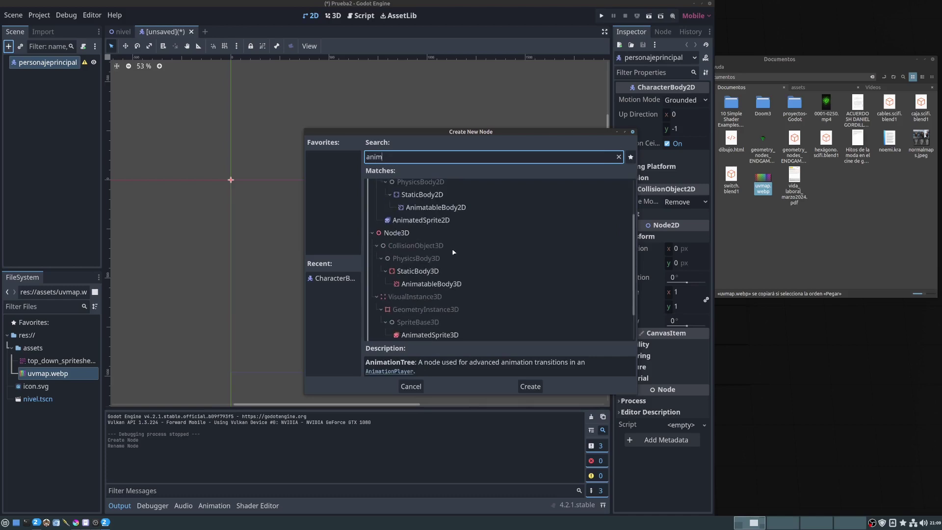
click(421, 222)
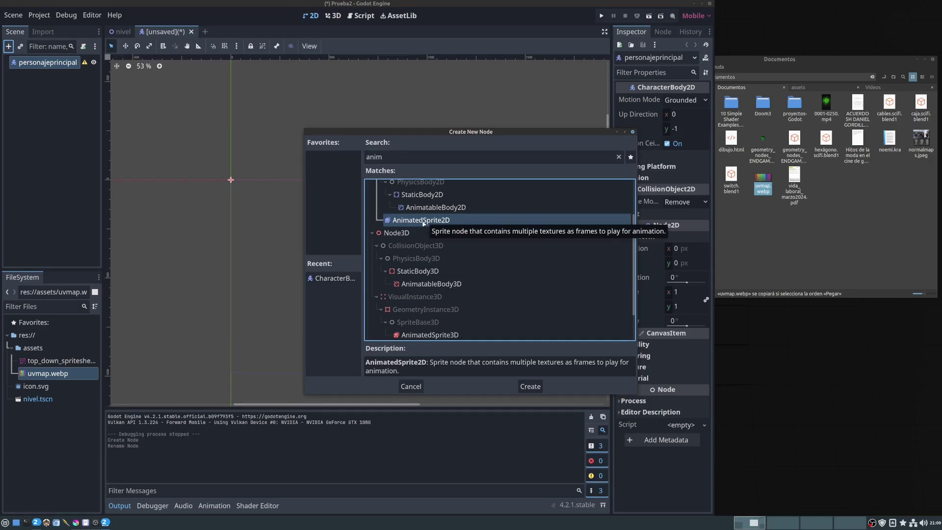
scroll(423, 222, down, 2)
Pick AnimationPlayer from the 'anim' matches and create it under personajeprincipal.
click(410, 321)
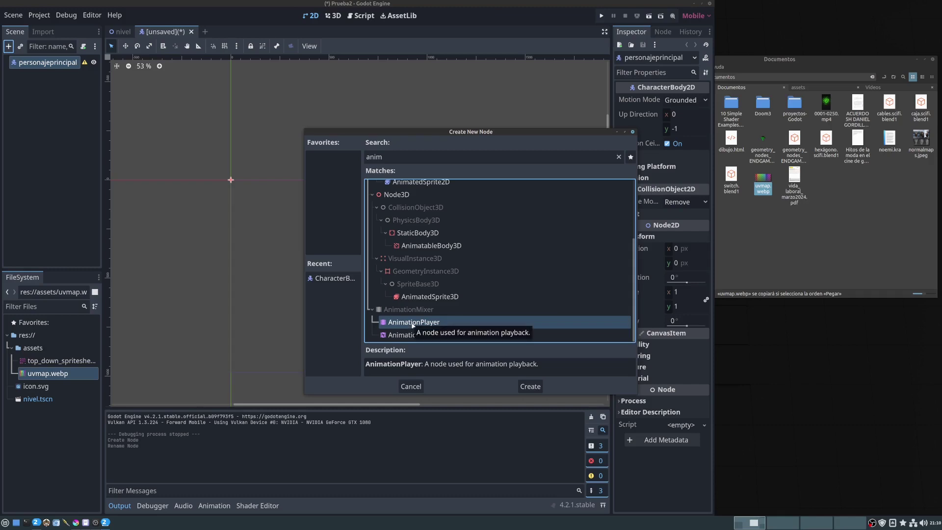
double_click(412, 325)
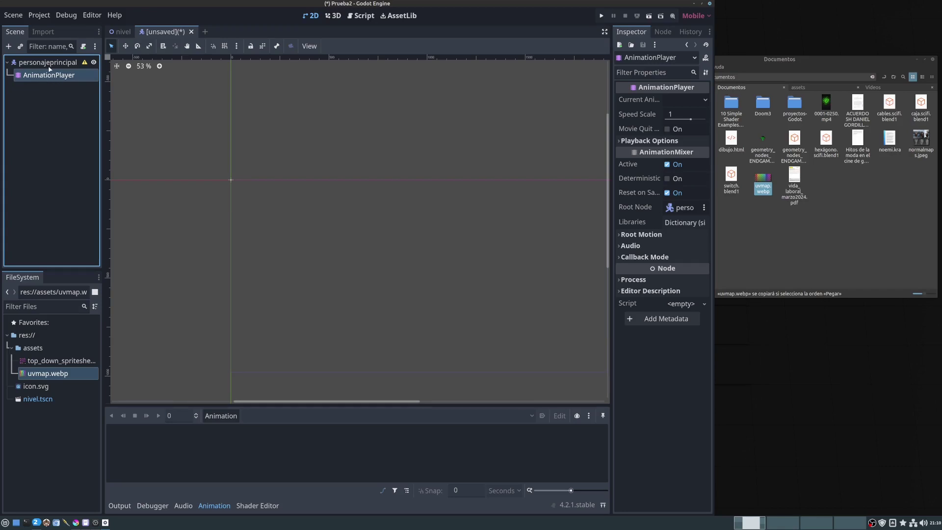
Select personajeprincipal, widen the editor window and Inspector panel, and open Create New Node.
click(48, 63)
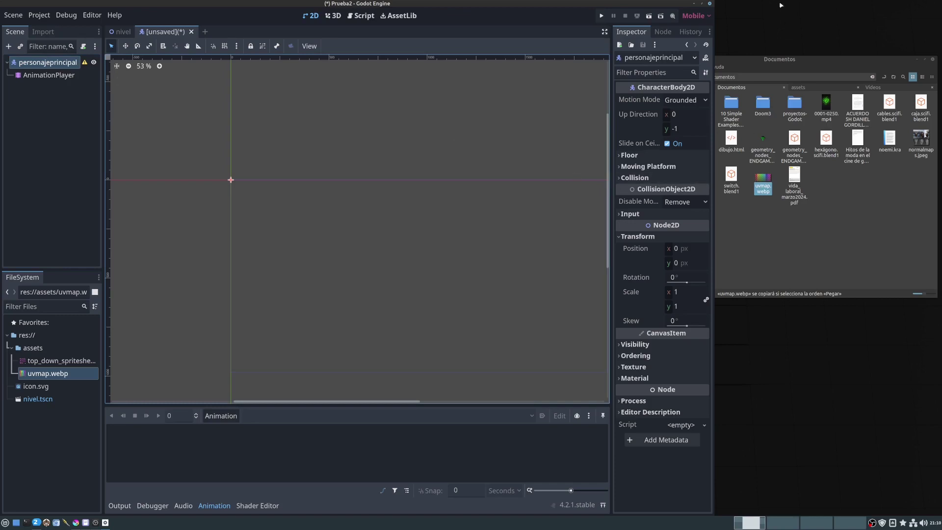
drag(714, 102, 935, 98)
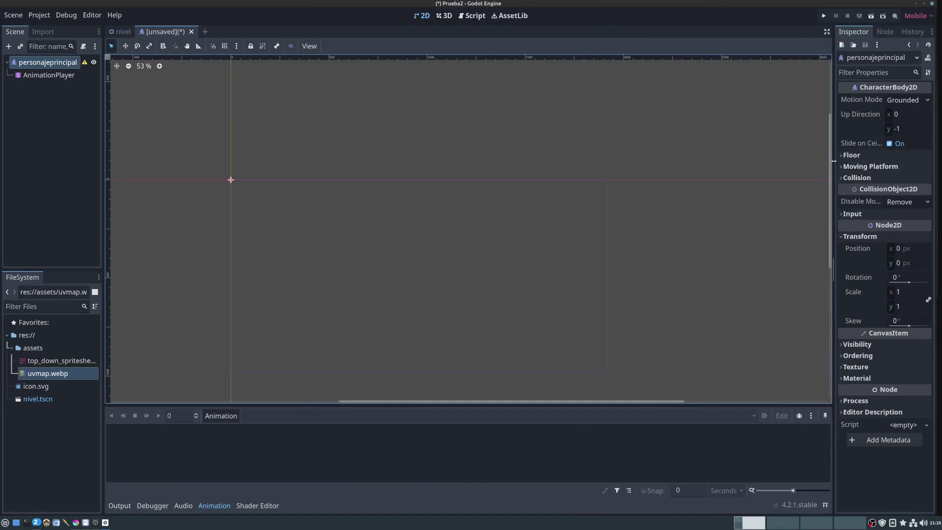
drag(834, 269, 720, 169)
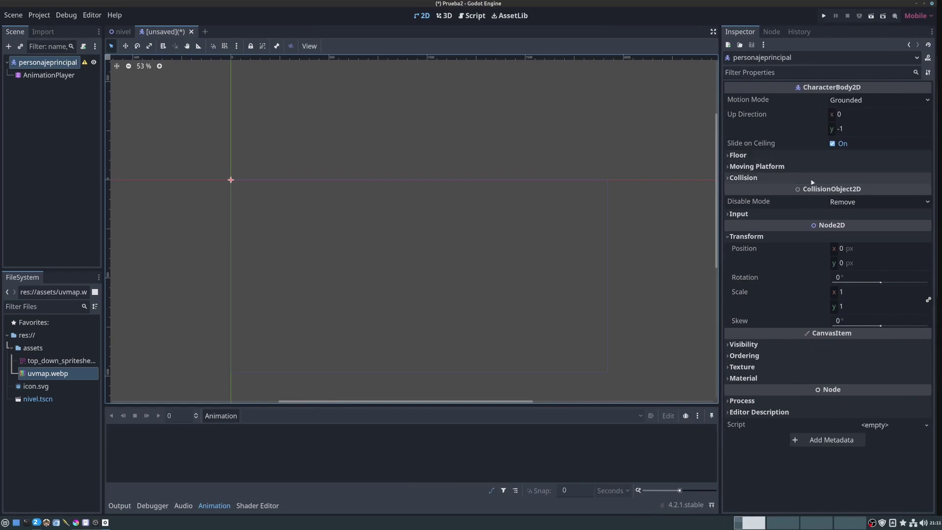
click(9, 46)
Search 'sprite', add a Sprite2D under personajeprincipal, and give it the icon.svg texture.
click(399, 157)
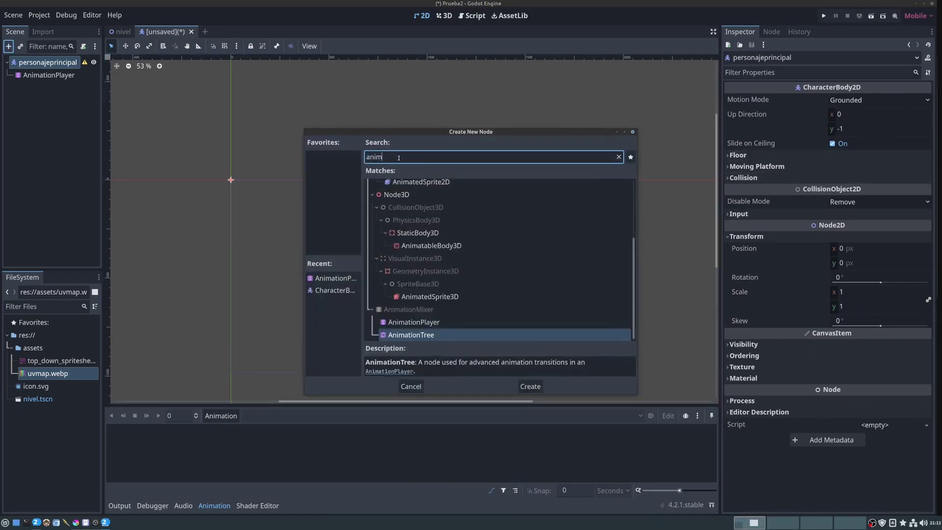
key(BackSpace)
key(BackSpace)
key(BackSpace)
key(BackSpace)
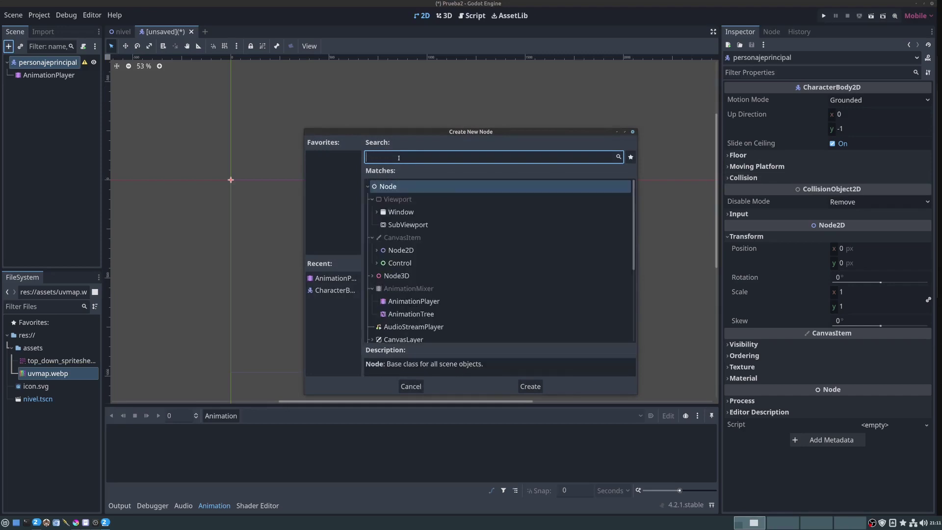
text(sprite)
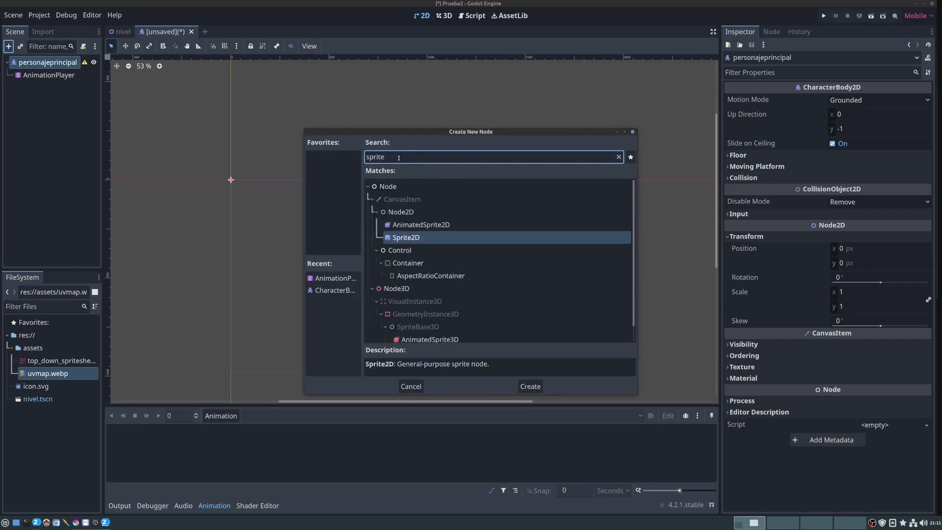
double_click(410, 238)
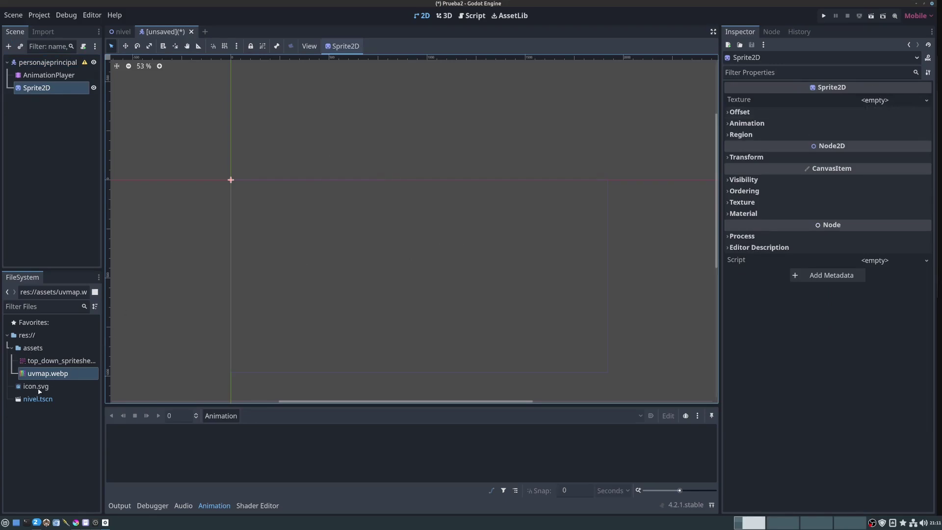
mouse_move(36, 386)
mouse_down()
mouse_move(853, 120)
mouse_move(868, 93)
mouse_up()
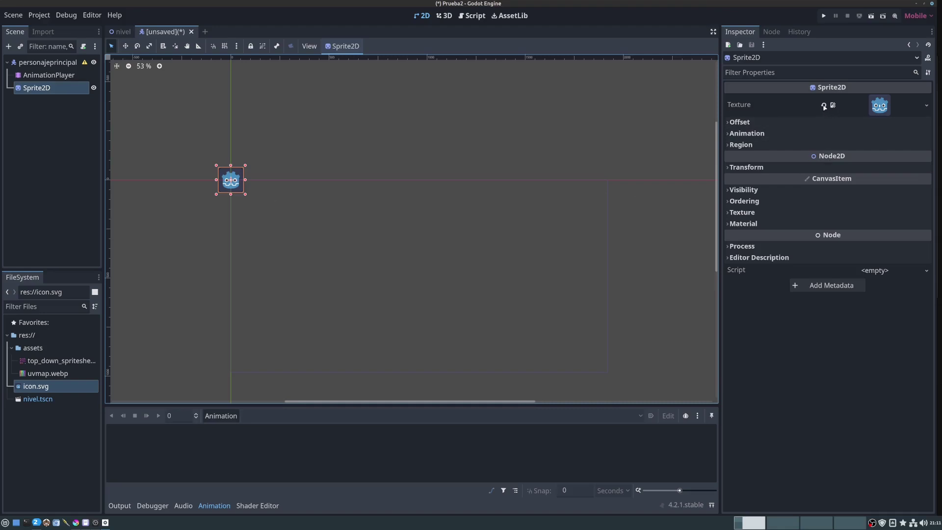
Expand the Sprite2D's Animation section, showing 1 horizontal and 1 vertical frame.
click(728, 132)
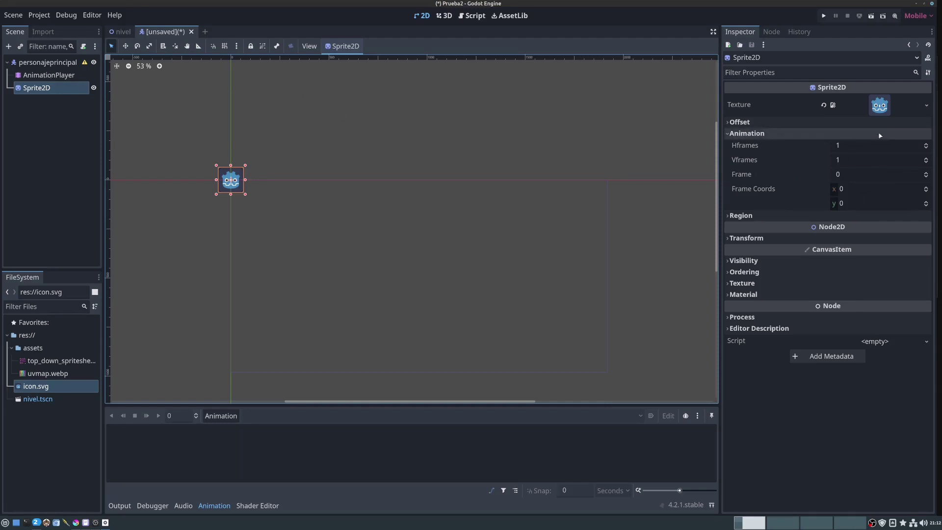
Swap the Sprite2D texture for top_down_spritesheet.png and zoom the canvas in on it.
click(824, 105)
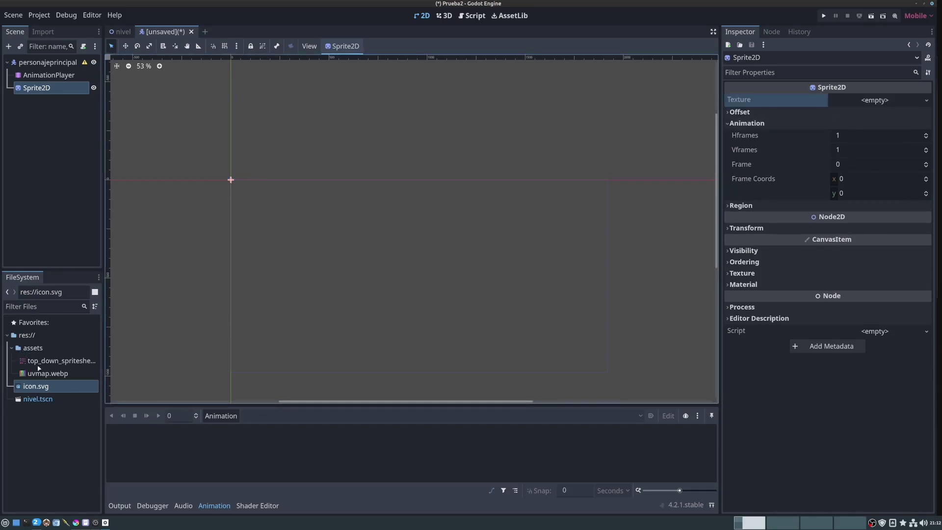
drag(29, 362, 40, 366)
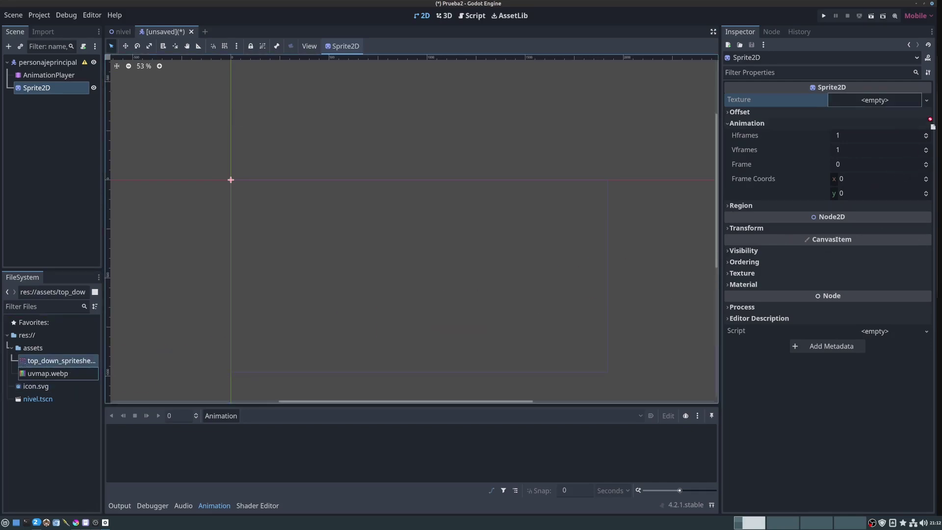
drag(39, 366, 876, 101)
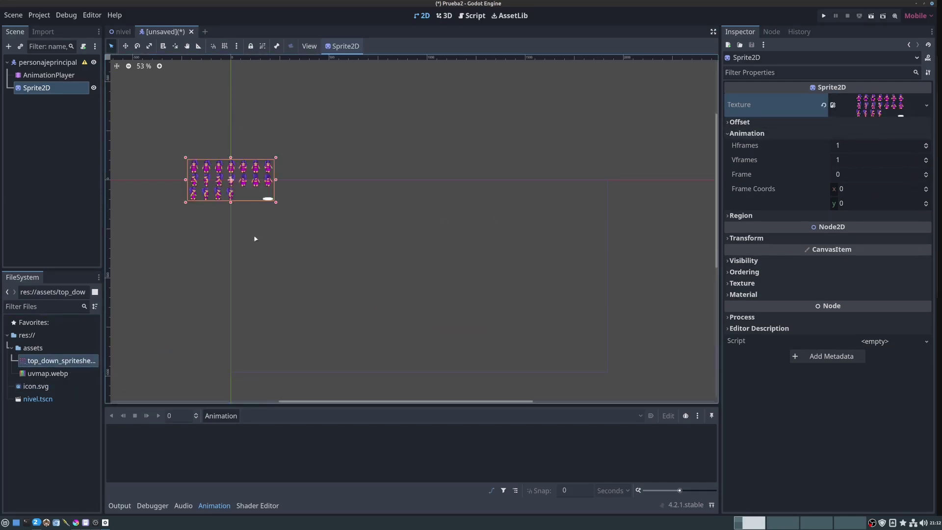
scroll(210, 167, up, 3)
scroll(235, 176, up, 4)
scroll(238, 196, up, 5)
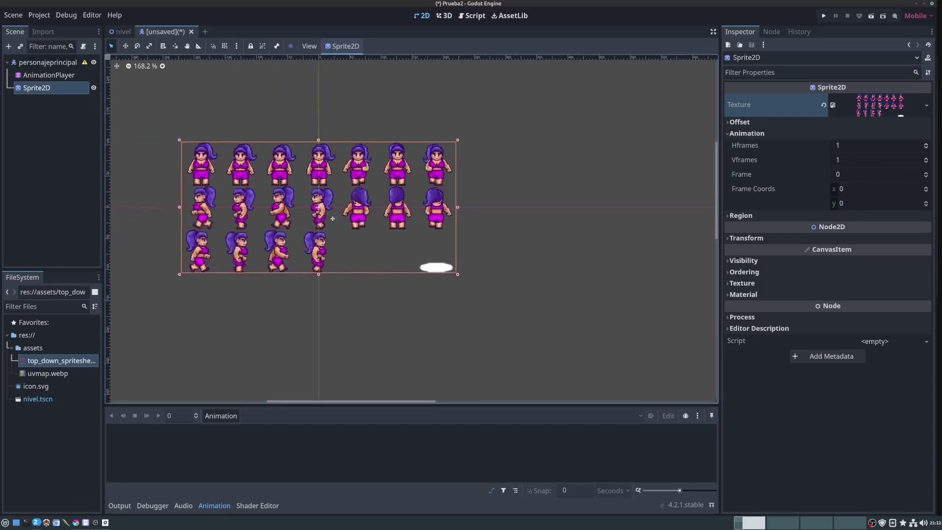
middle_drag(241, 207, 339, 216)
scroll(364, 222, up, 1)
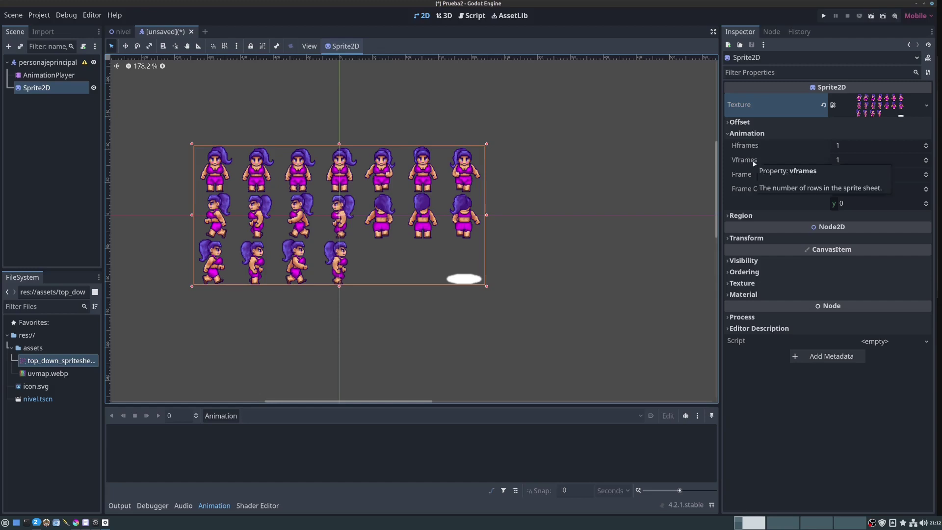
Raise the Sprite2D's Vframes to 3 so only the top row of seven characters shows.
click(926, 159)
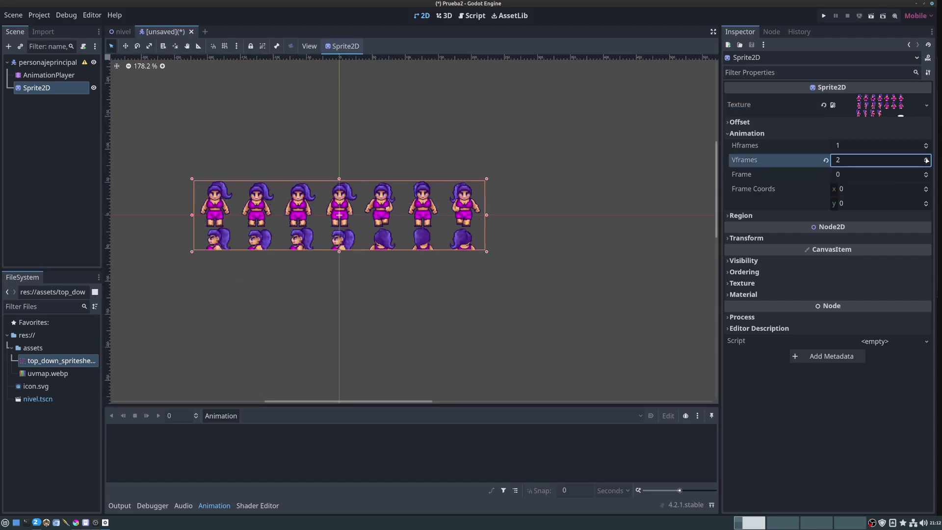
click(925, 157)
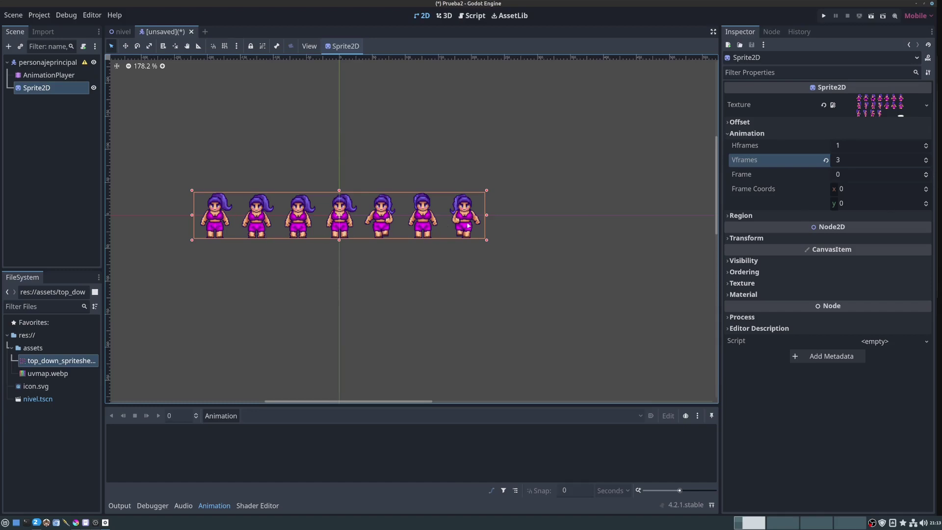
Set Hframes to 7 so only character frame 0 is displayed, zooming in on the sprite.
click(926, 144)
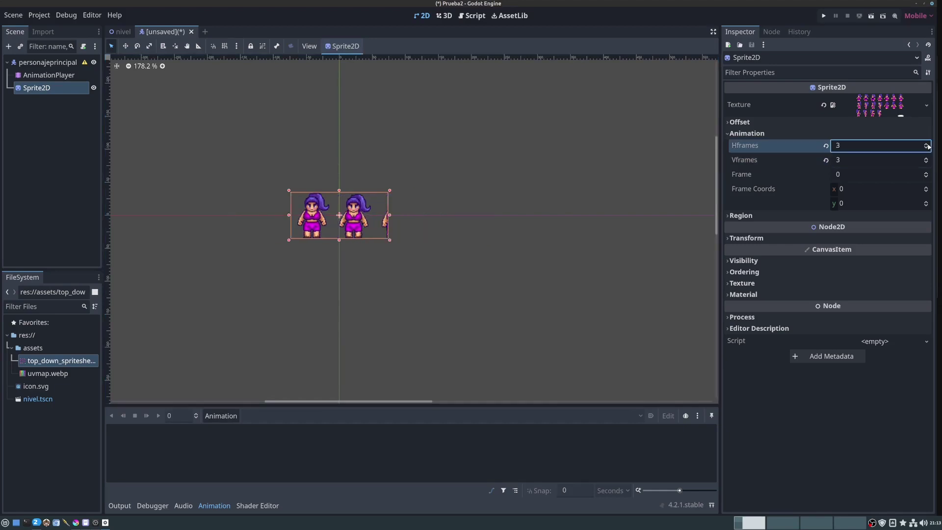
click(926, 145)
click(926, 144)
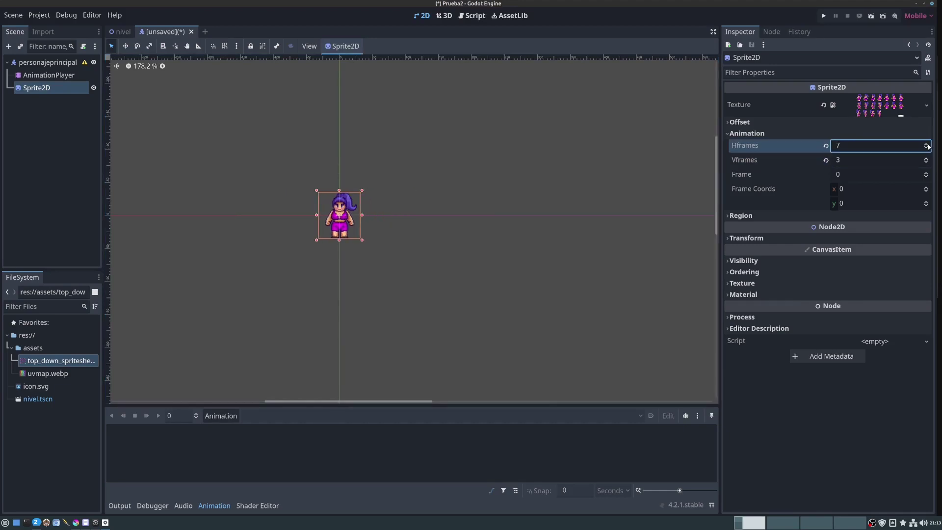
scroll(338, 205, up, 2)
scroll(338, 205, up, 2)
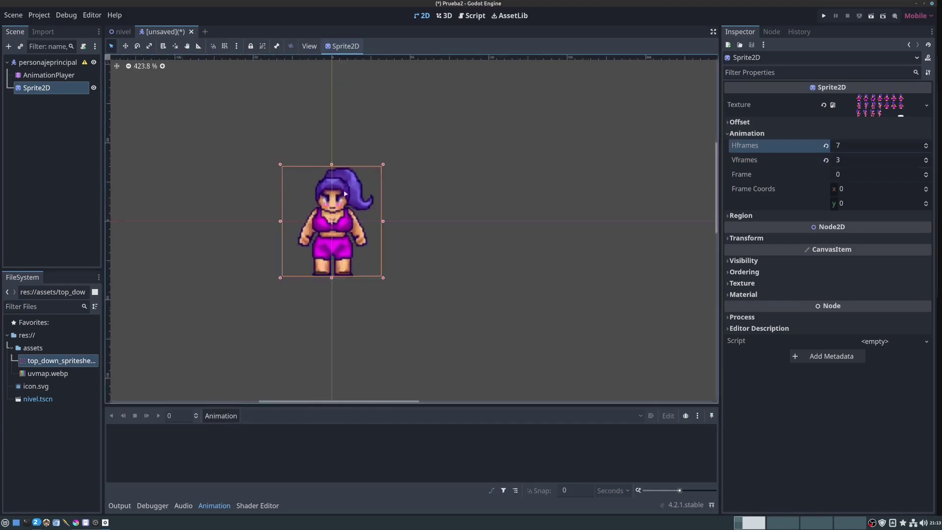
scroll(338, 205, up, 2)
scroll(339, 205, up, 2)
scroll(322, 237, down, 1)
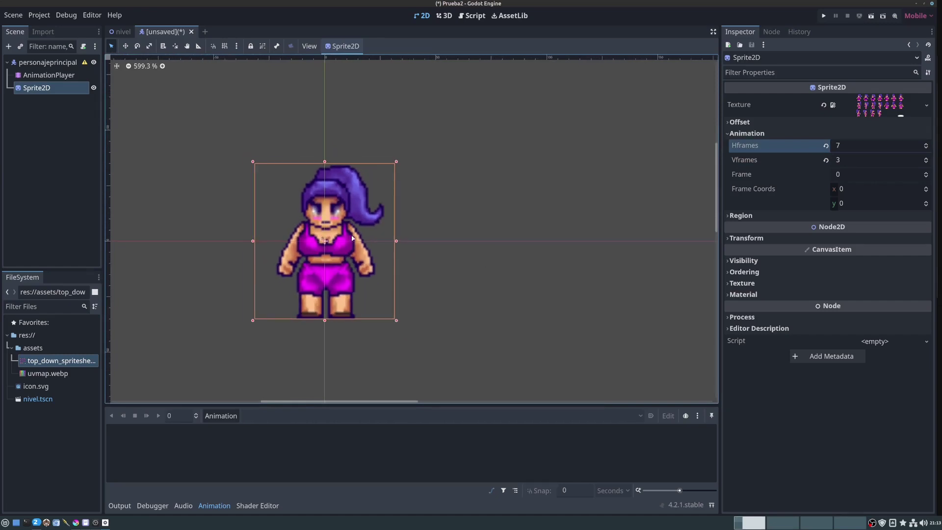
scroll(353, 239, up, 1)
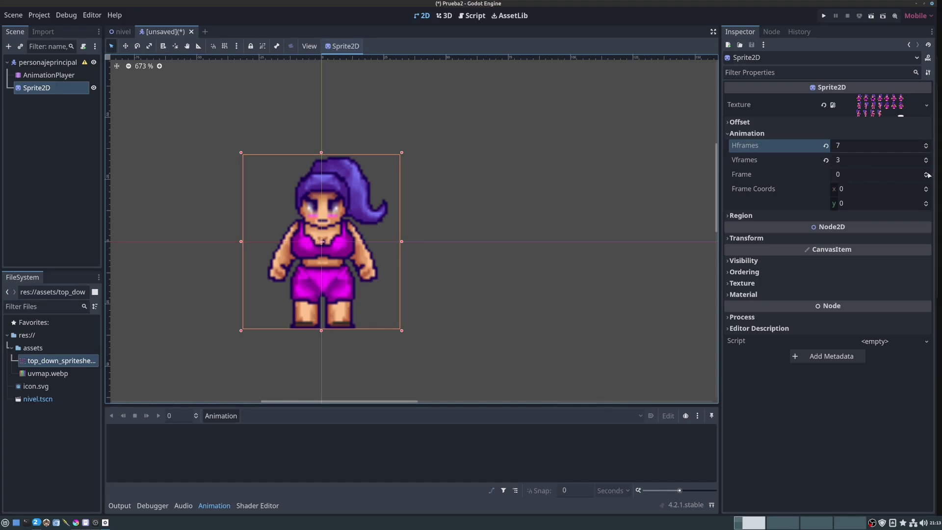
click(926, 173)
click(926, 172)
click(926, 172)
click(926, 172)
click(926, 173)
click(926, 173)
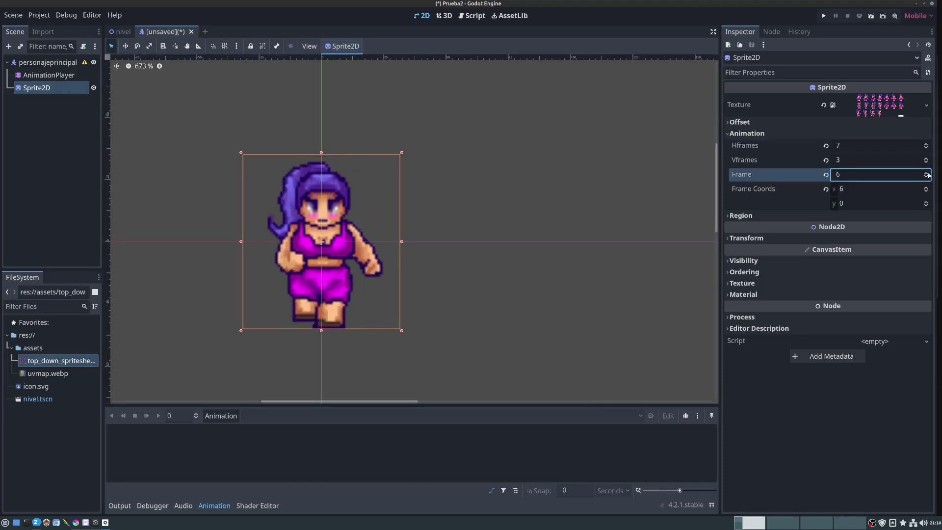
click(926, 172)
click(926, 173)
click(926, 172)
click(926, 173)
click(925, 173)
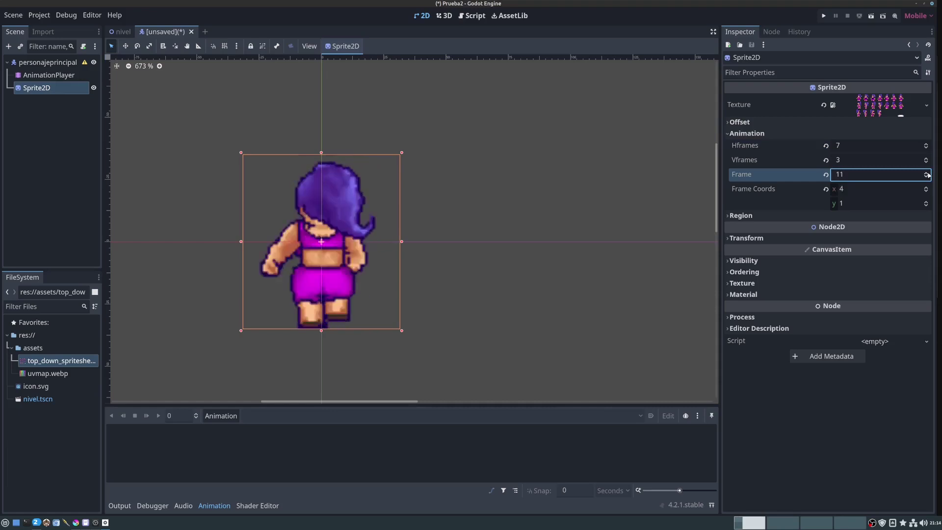
click(926, 173)
click(926, 173)
click(926, 172)
click(925, 173)
click(926, 173)
click(926, 173)
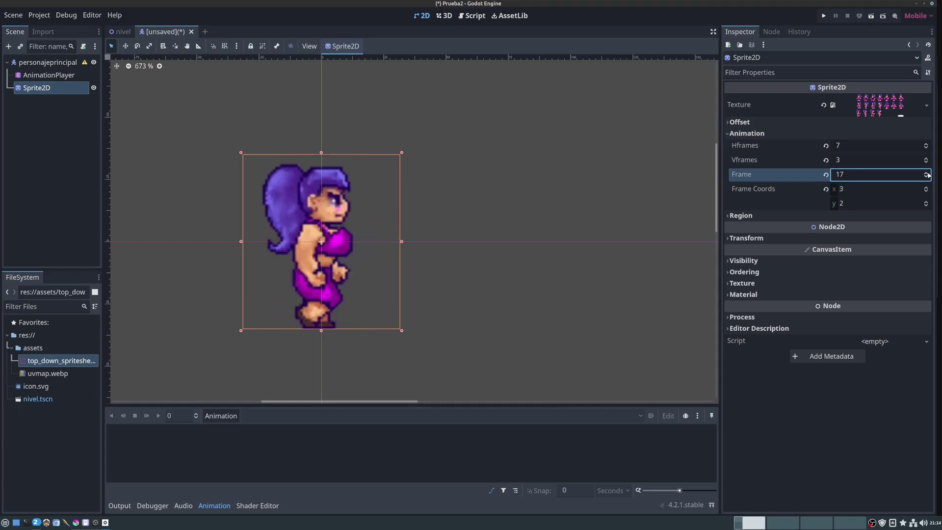
click(926, 172)
click(926, 173)
click(926, 172)
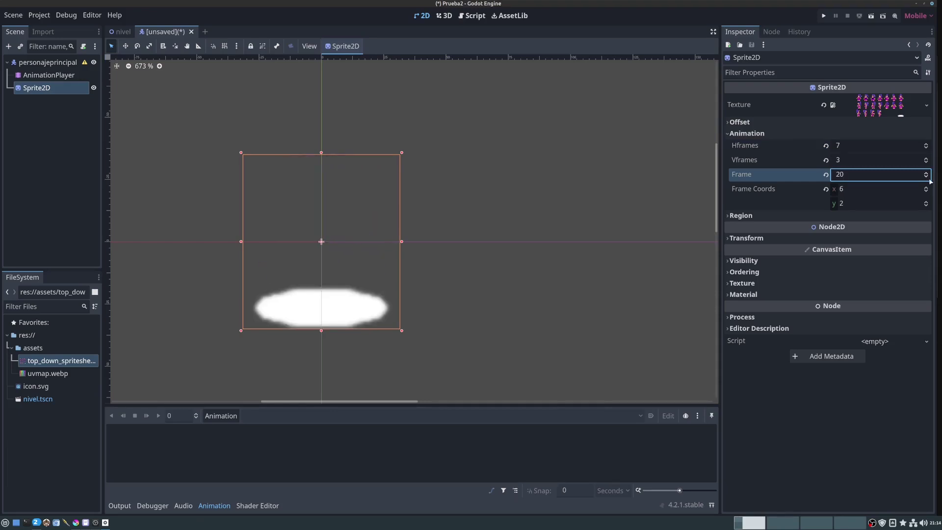
click(926, 177)
click(927, 177)
click(927, 176)
click(927, 177)
click(927, 177)
click(927, 176)
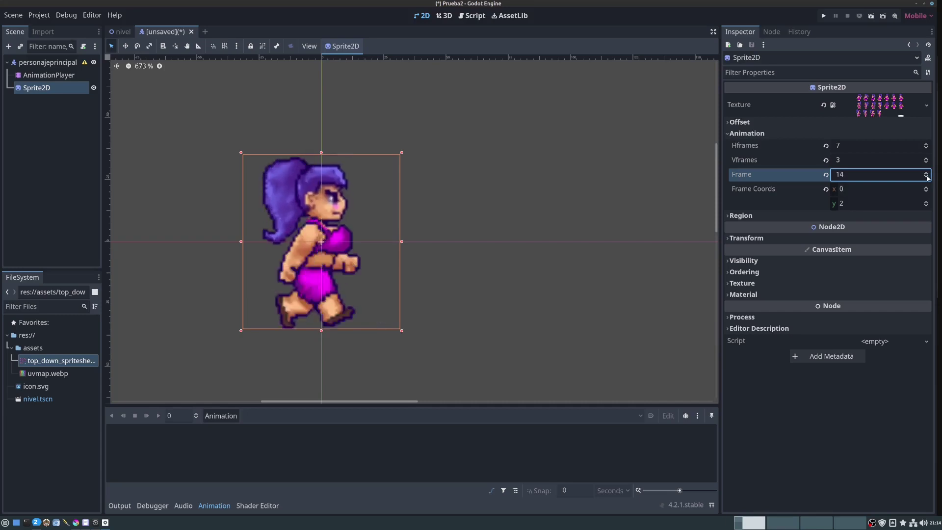
click(926, 177)
click(927, 177)
click(926, 177)
click(926, 177)
click(927, 177)
click(926, 177)
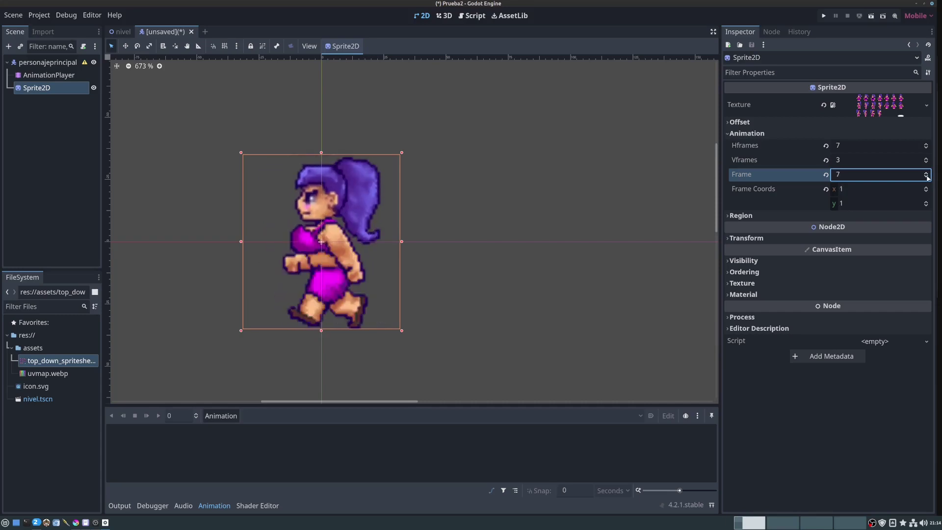
click(926, 177)
click(927, 176)
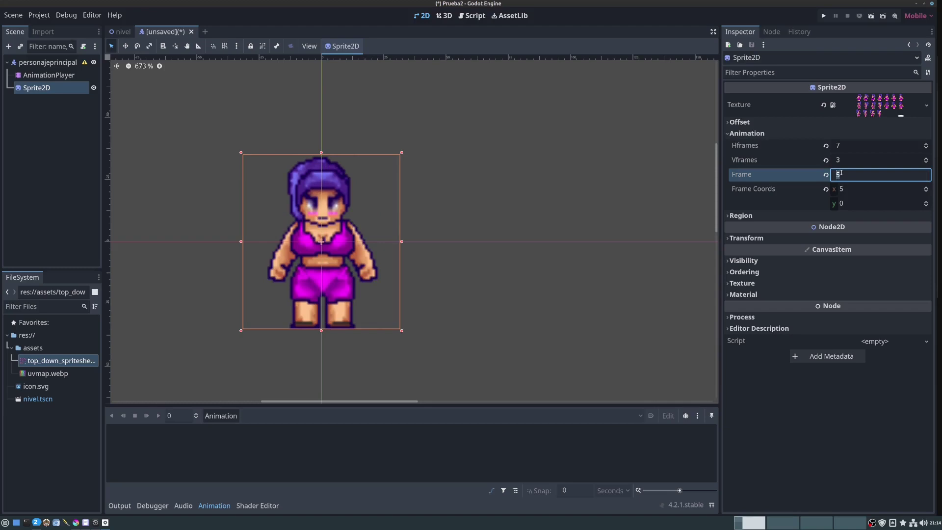
text(0)
key(Return)
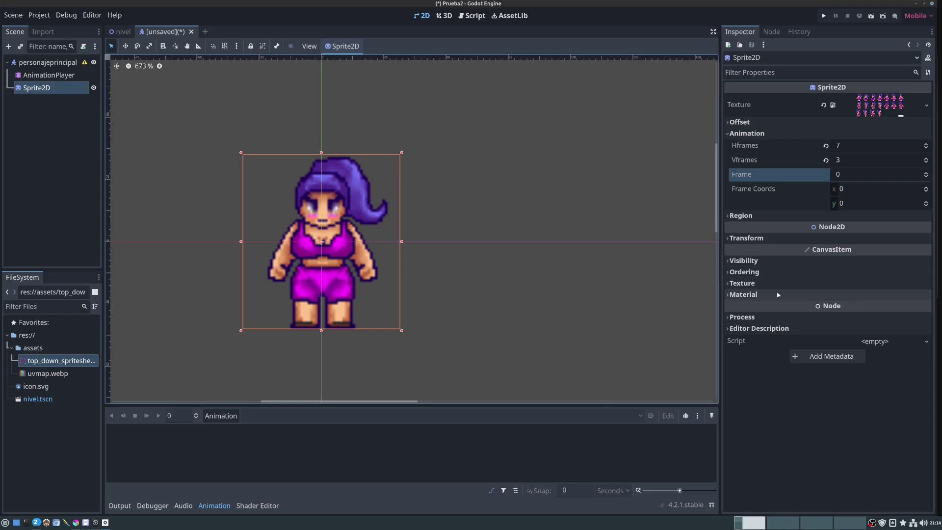
Set the Sprite2D's CanvasItem > Texture Filter to Nearest for crisp pixel art.
click(746, 261)
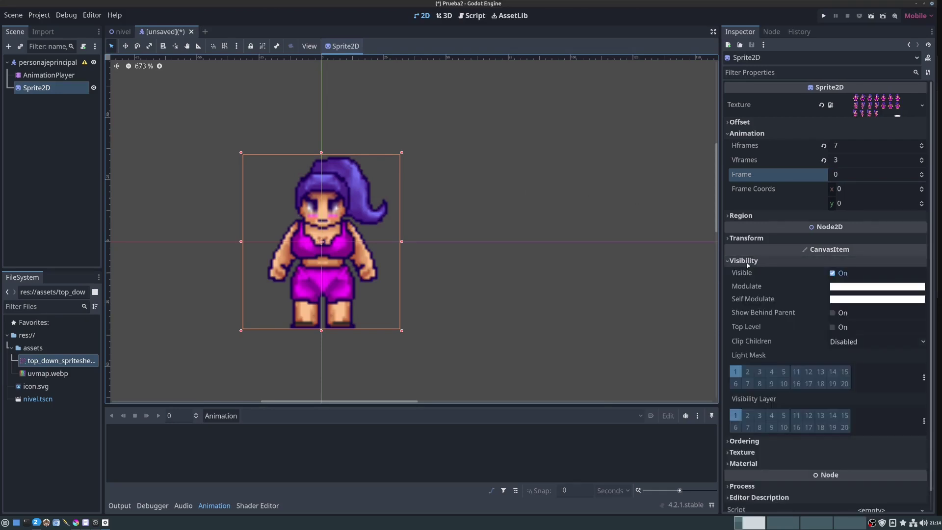
click(747, 261)
click(745, 272)
click(744, 271)
click(743, 283)
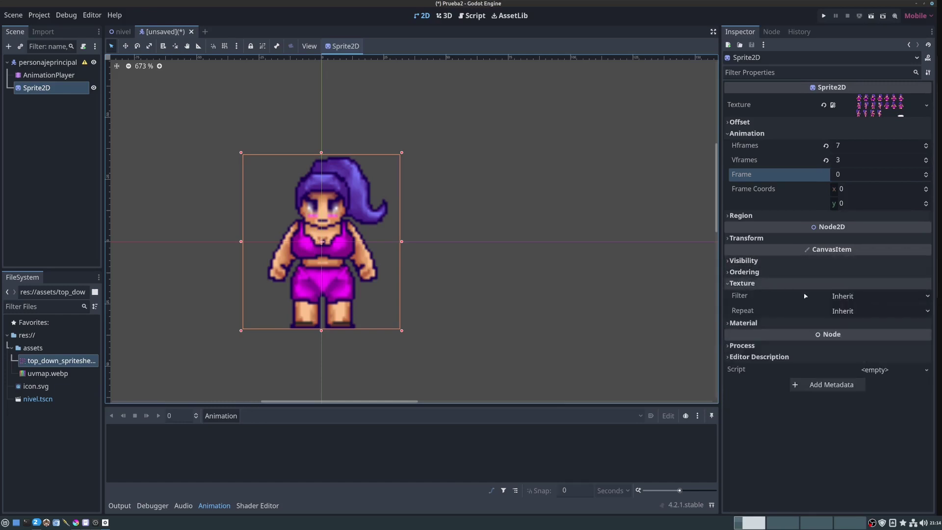
click(861, 294)
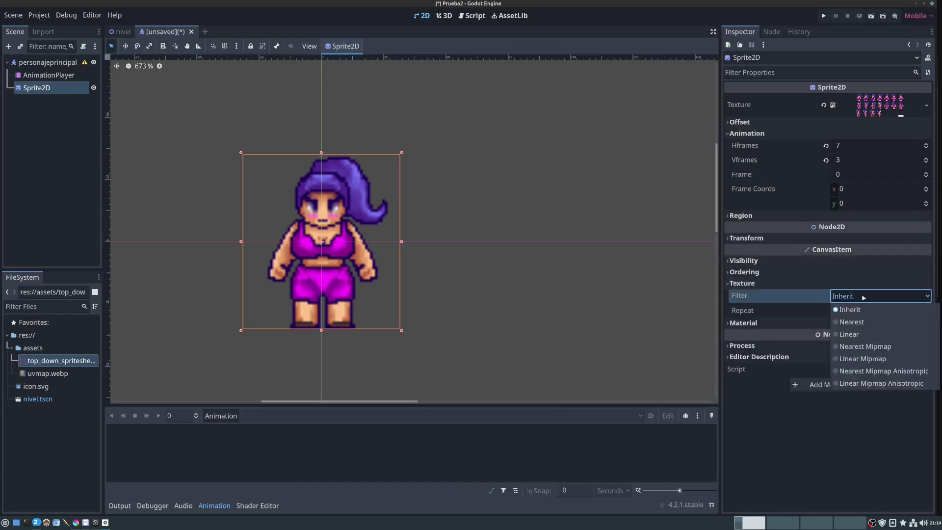
click(854, 323)
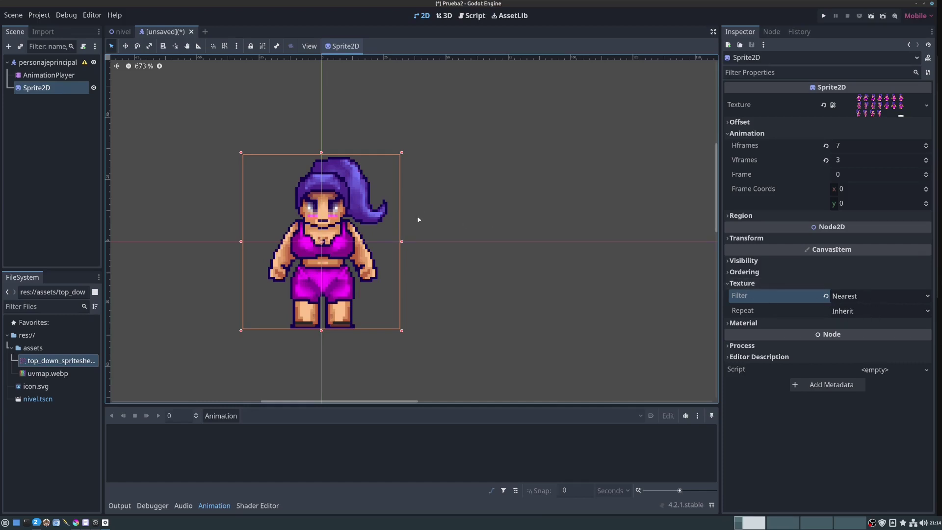
click(497, 214)
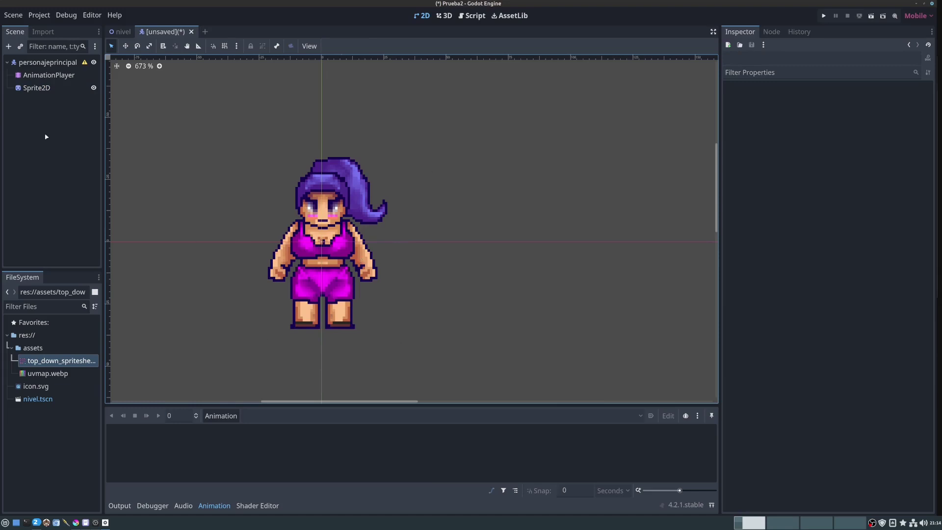
Rename the Sprite2D node under personajeprincipal to 'animaciones'.
click(36, 89)
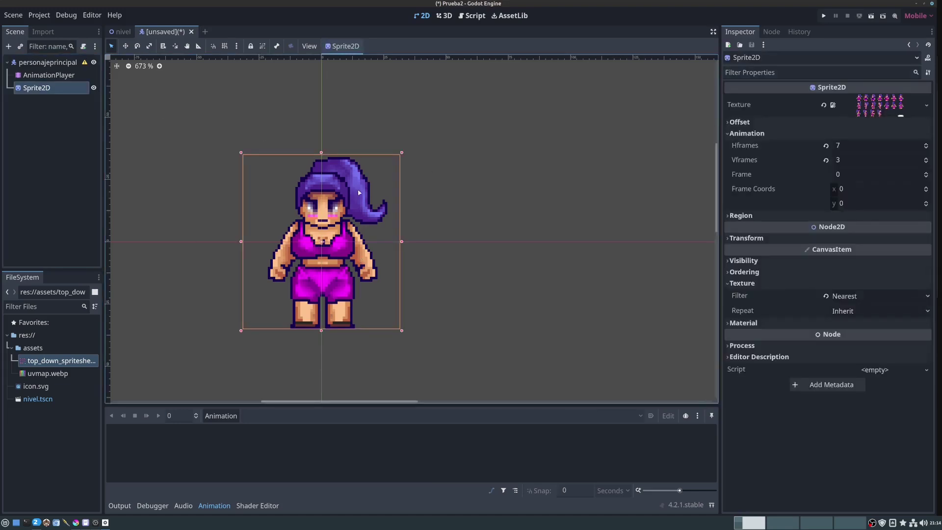
double_click(36, 89)
text(ani)
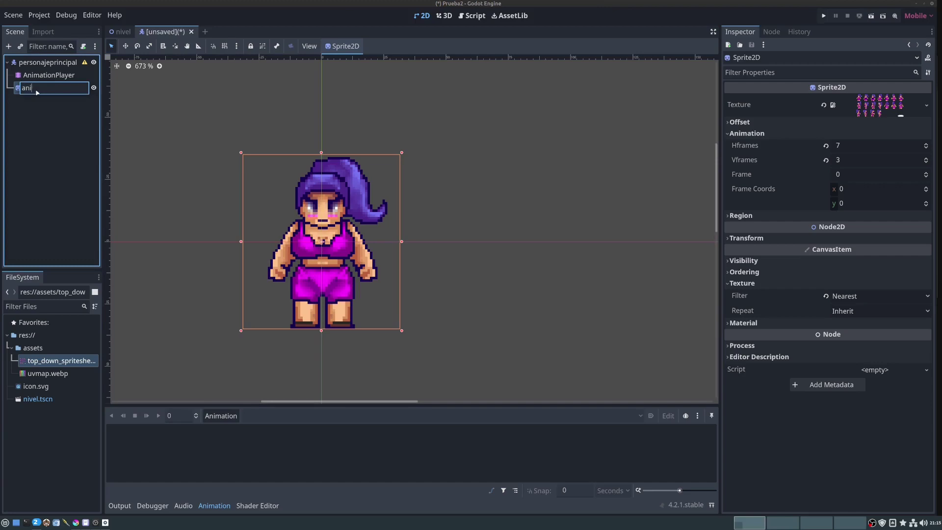
text(maciones)
key(Return)
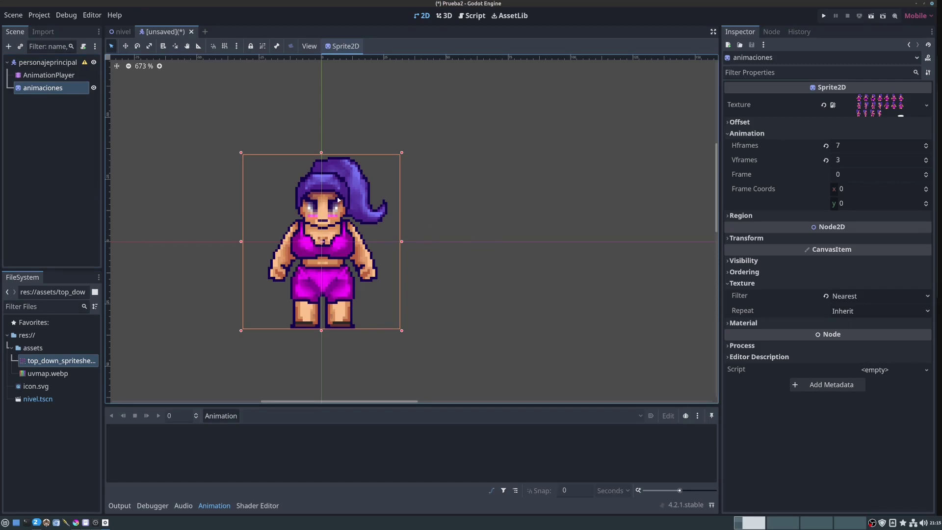
click(46, 77)
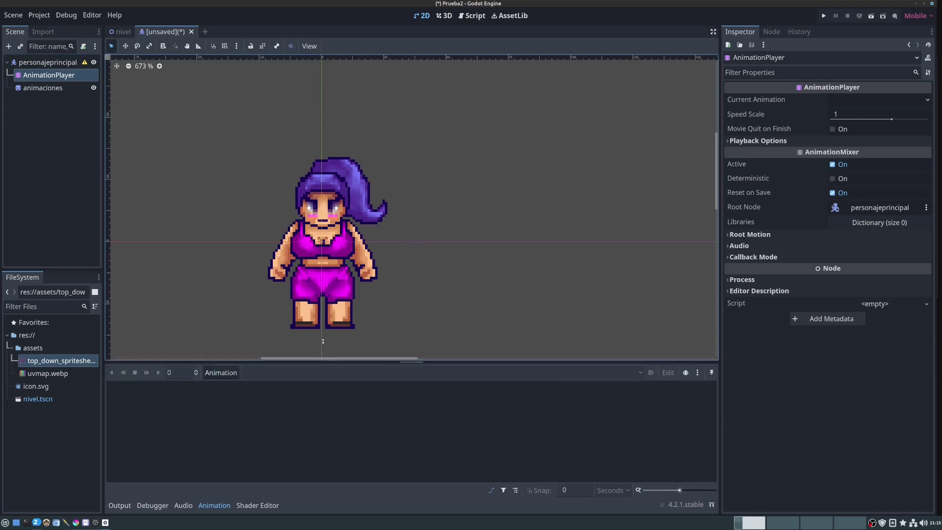
Enlarge the Animation panel and create a new animation named 'reposo'.
drag(319, 409, 319, 347)
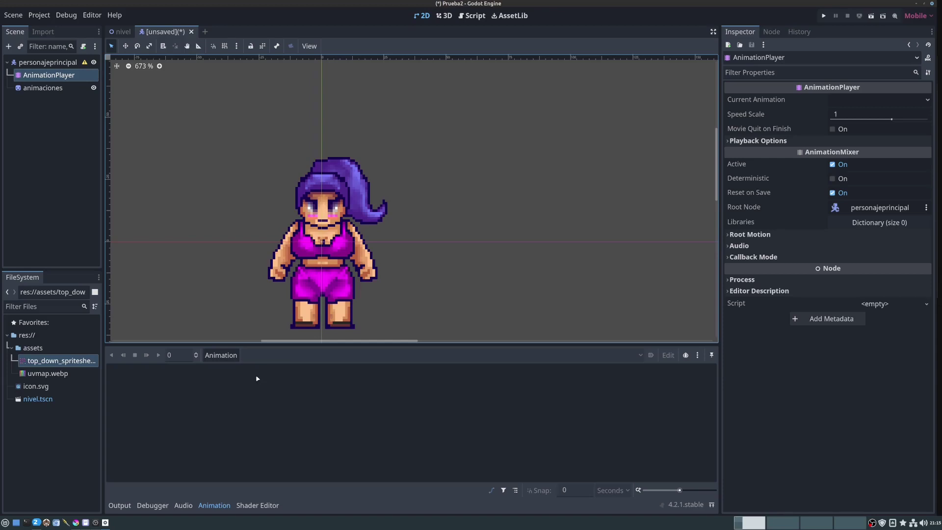
click(218, 357)
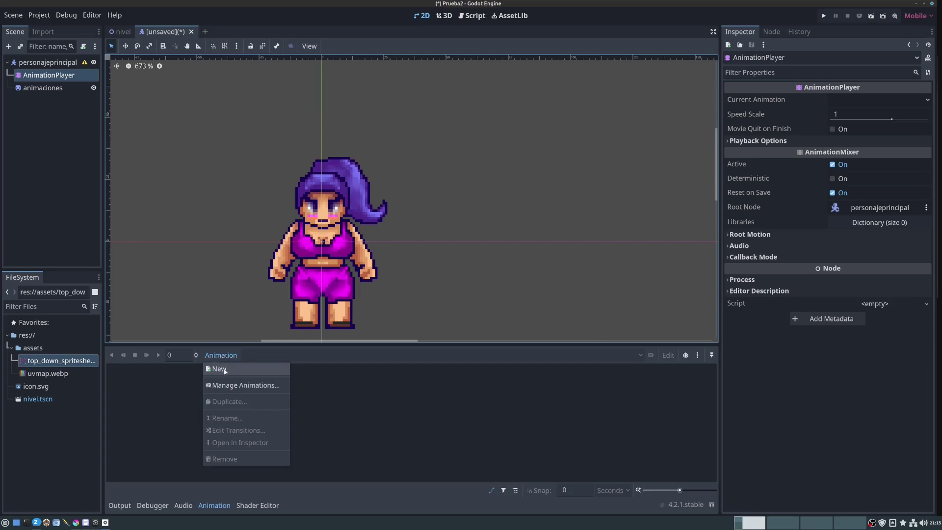
click(225, 370)
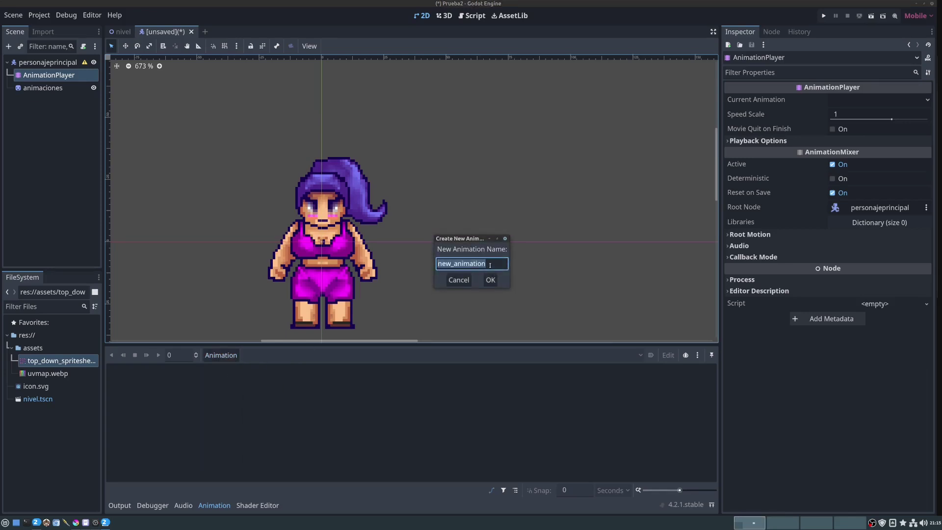
text(reposo)
click(492, 281)
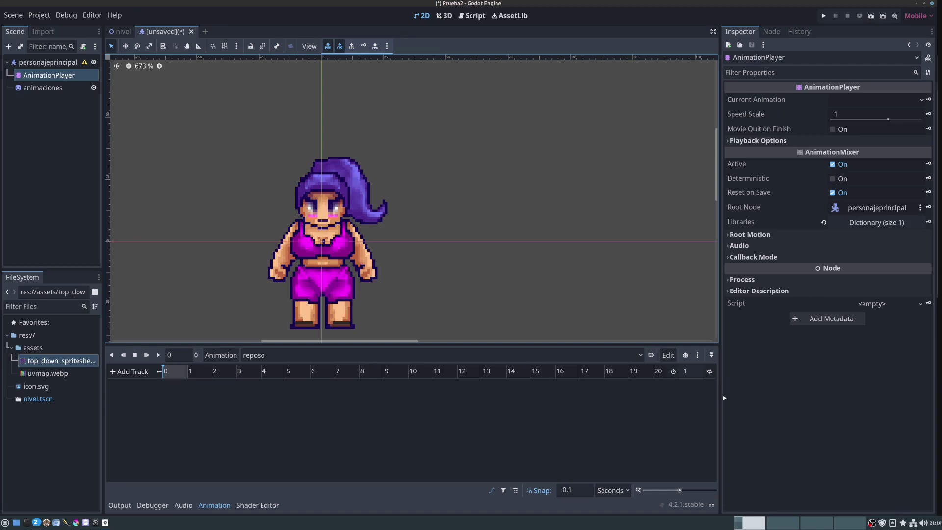
Set the reposo animation length to 2 seconds and turn on looping.
click(693, 373)
double_click(693, 373)
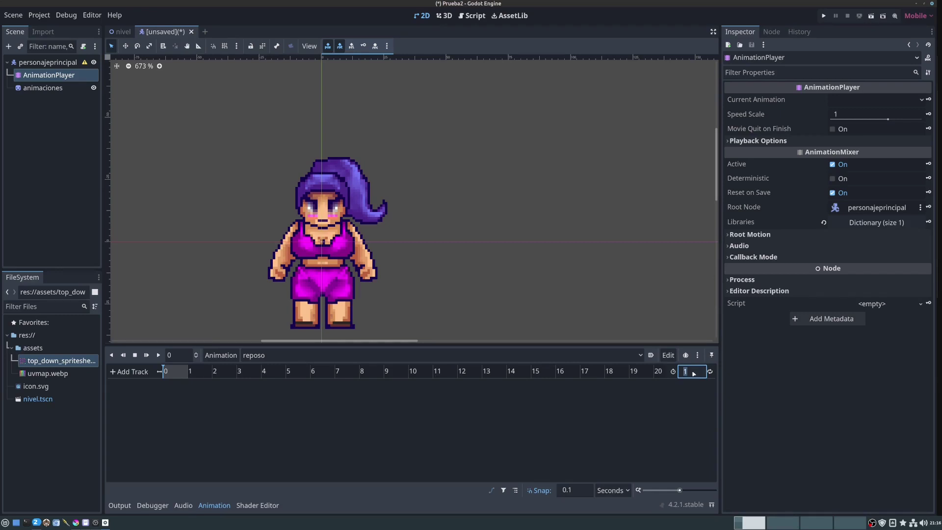
text(2)
key(Return)
click(710, 372)
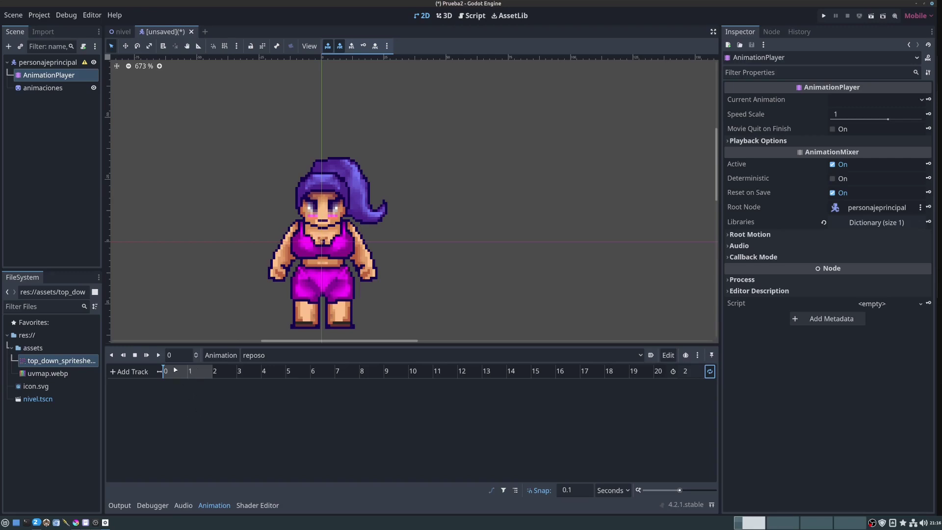
Switch the timeline snap unit from Seconds to FPS.
click(627, 495)
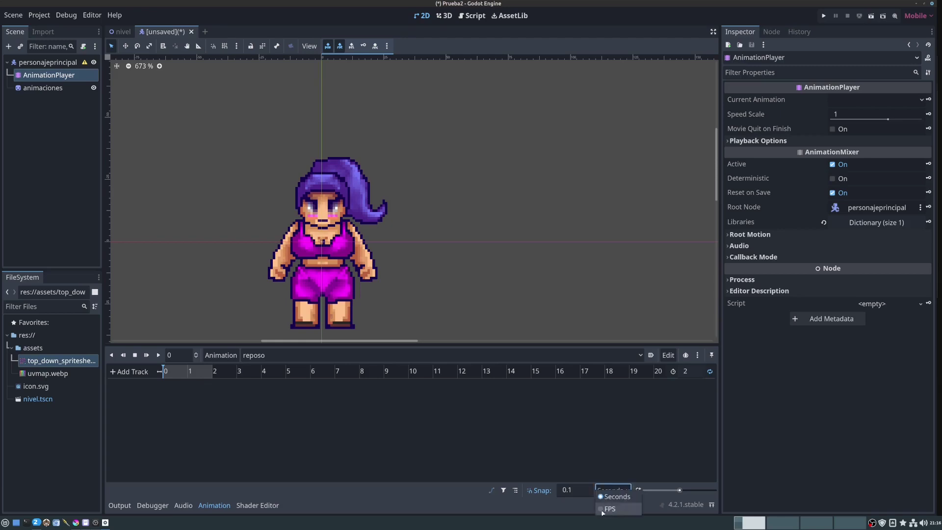
click(608, 509)
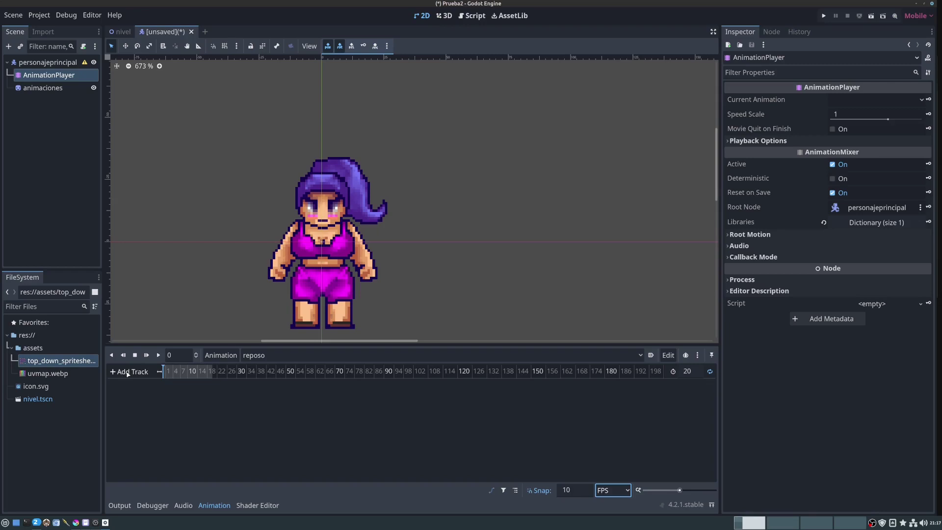
click(127, 373)
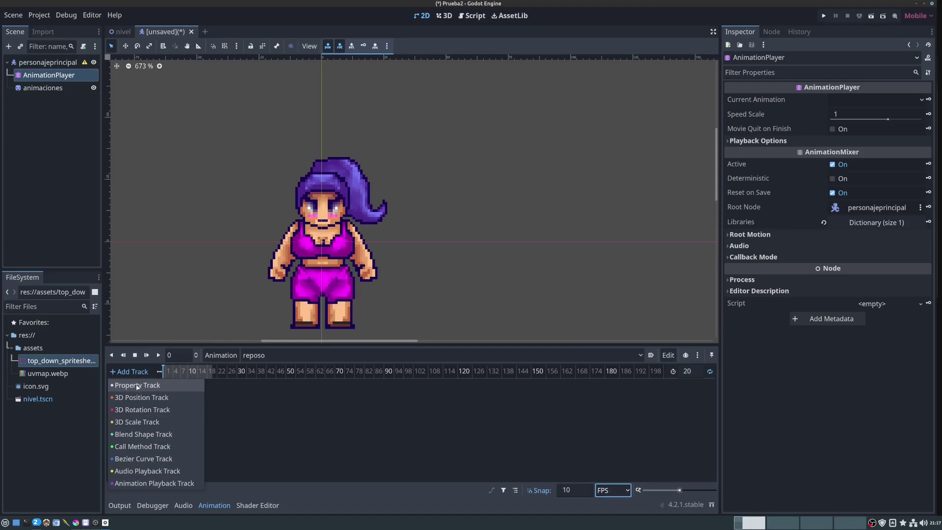
Add a property track for the animaciones node's 'frame' property to reposo.
click(136, 388)
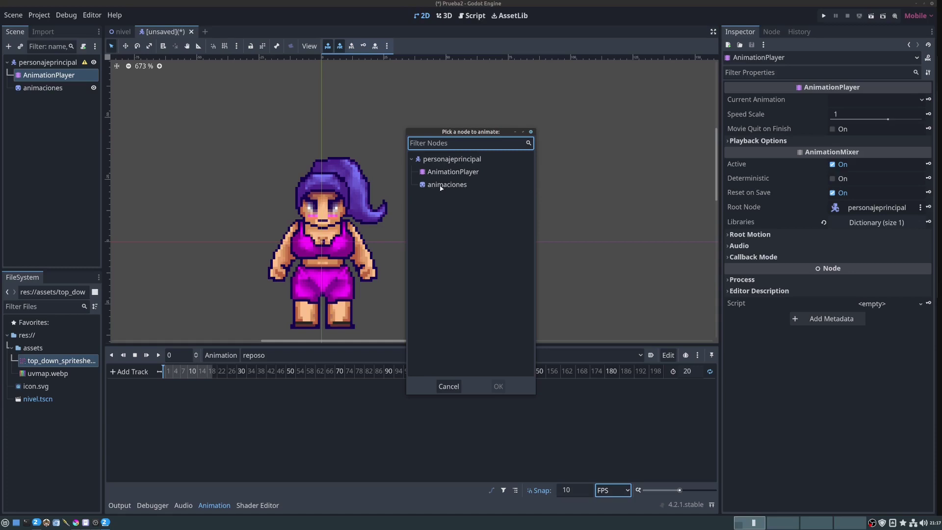
click(447, 186)
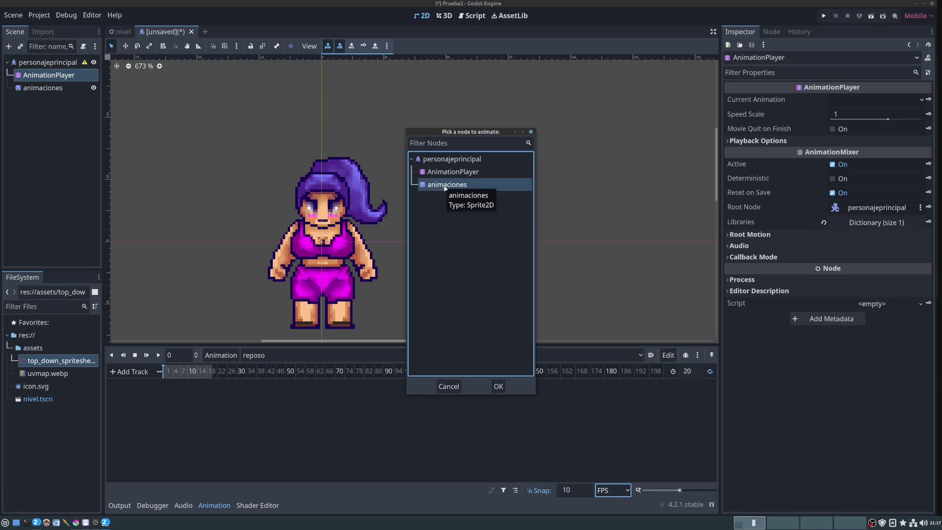
click(497, 387)
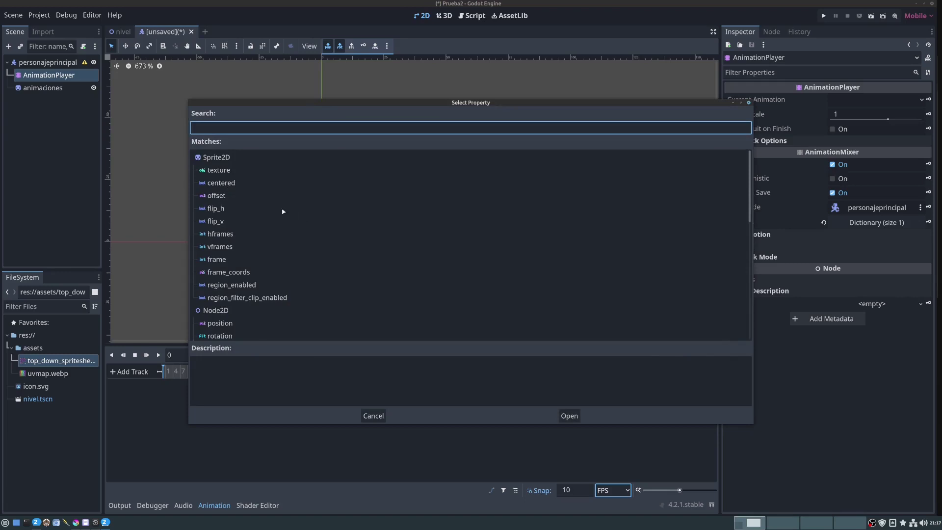
scroll(311, 224, down, 3)
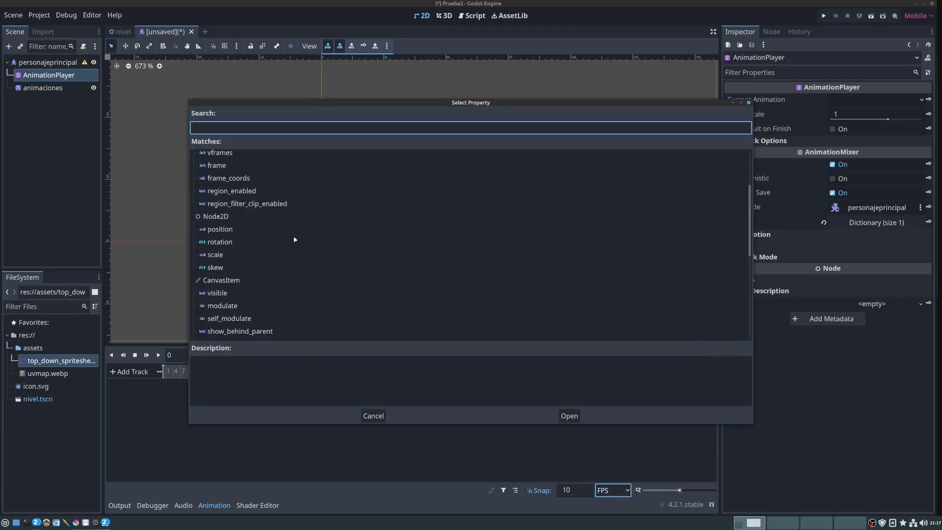
scroll(250, 242, down, 5)
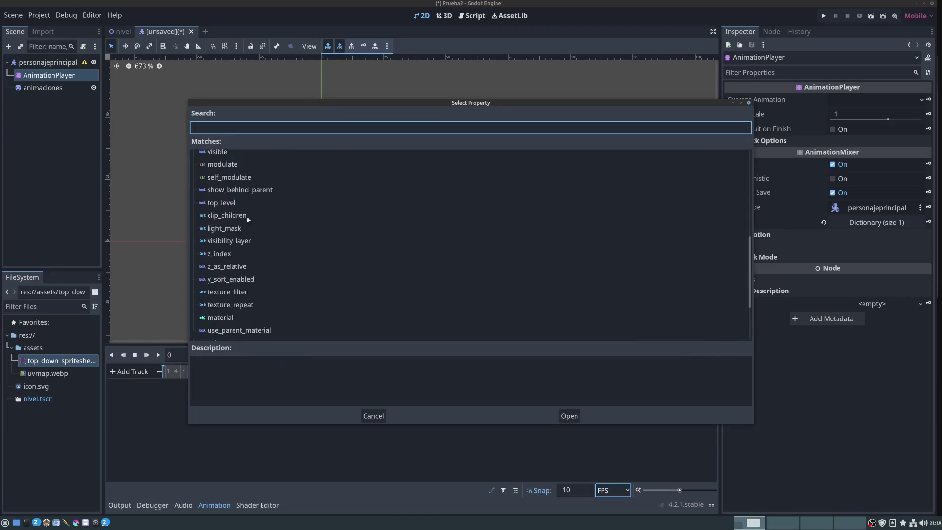
scroll(295, 269, down, 3)
scroll(311, 272, up, 6)
scroll(316, 269, up, 5)
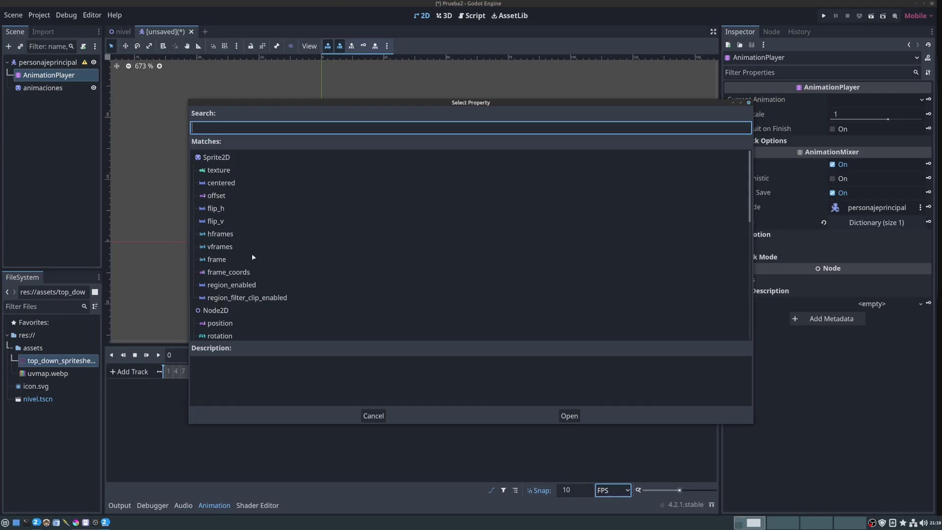
click(218, 260)
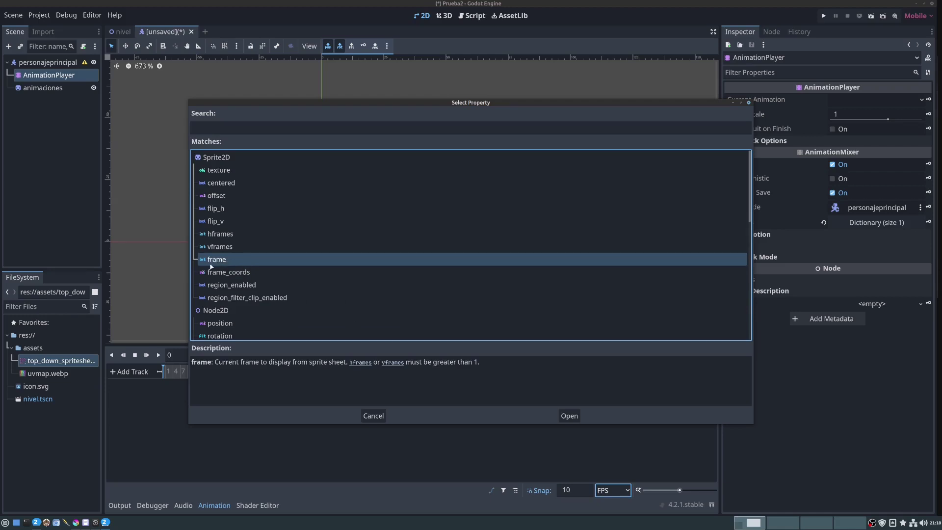
click(568, 416)
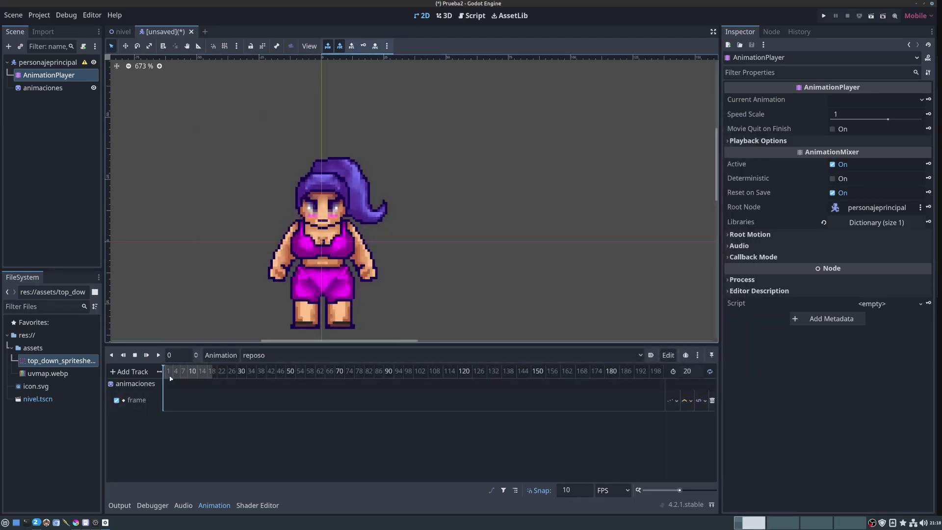
Insert a keyframe at time 0 on the frame track.
double_click(136, 400)
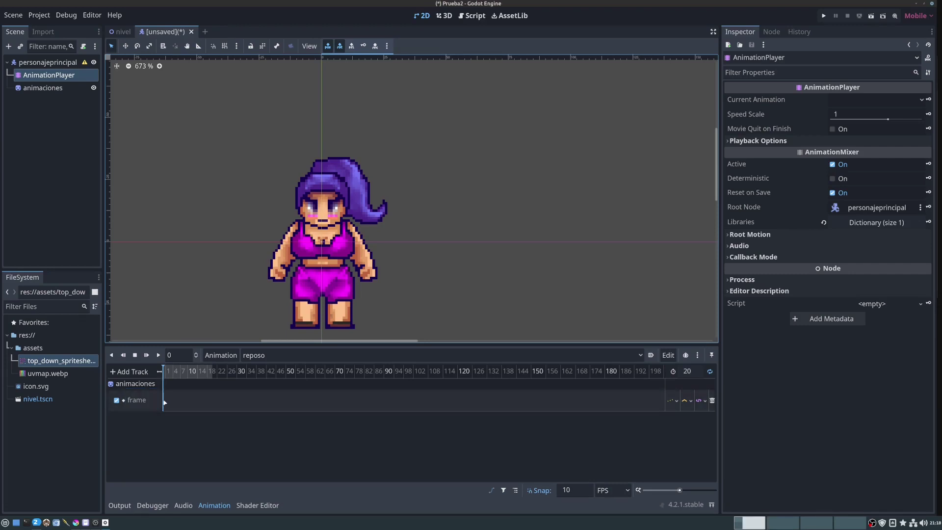
right_click(165, 402)
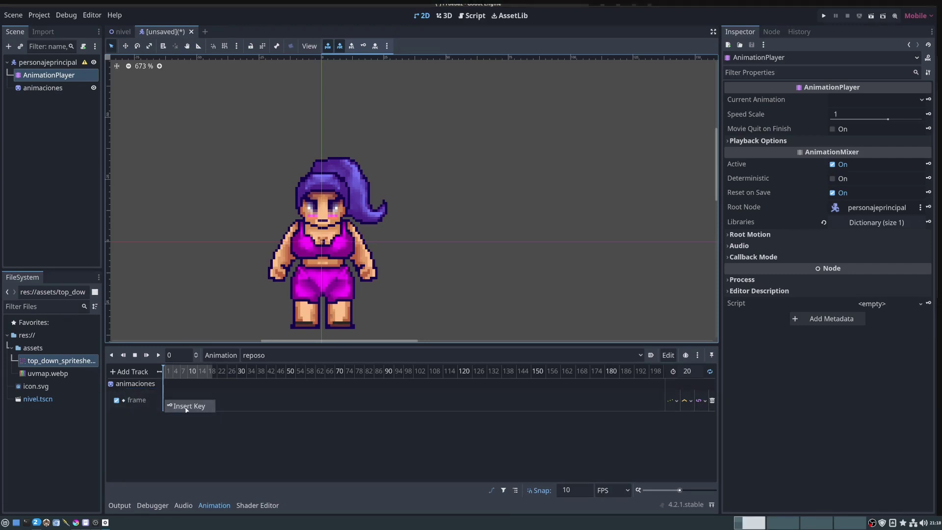
click(186, 407)
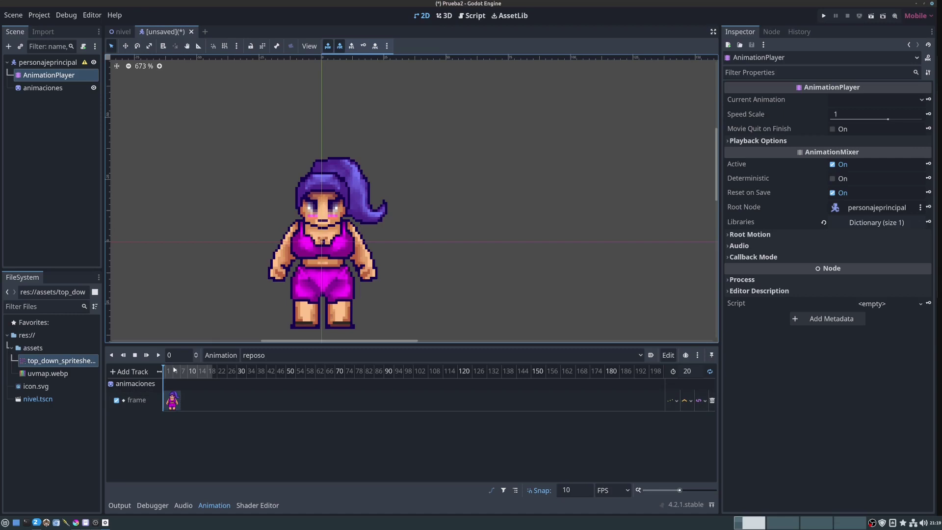
At 0.7, set the sprite to frame 1 and key it.
drag(174, 370, 182, 372)
click(35, 89)
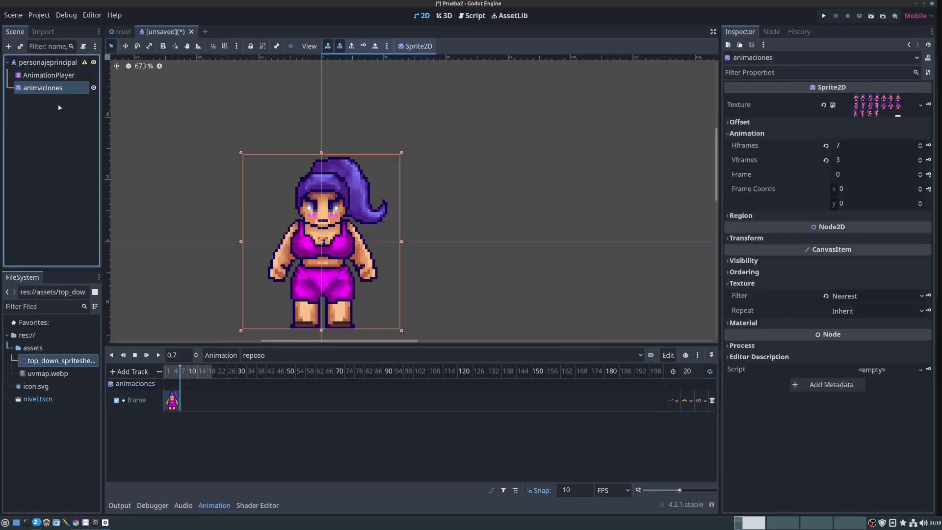
click(920, 172)
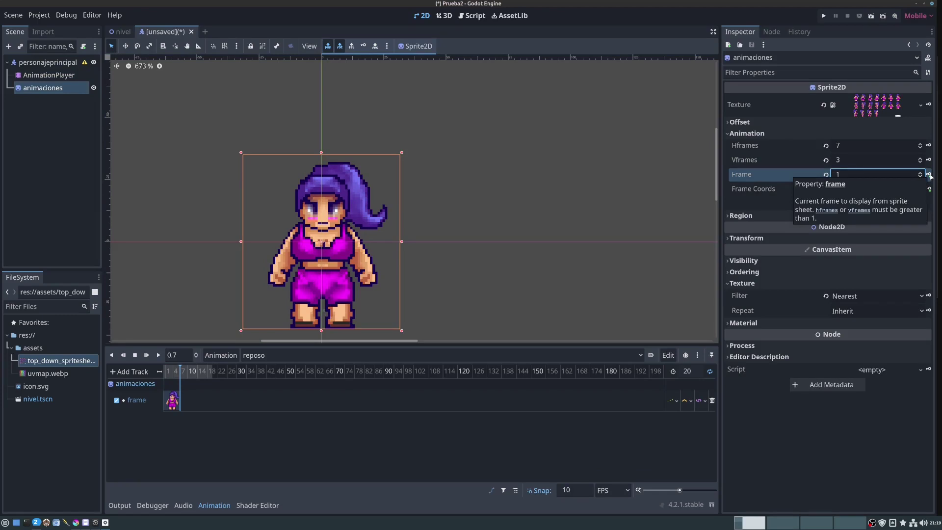
click(928, 174)
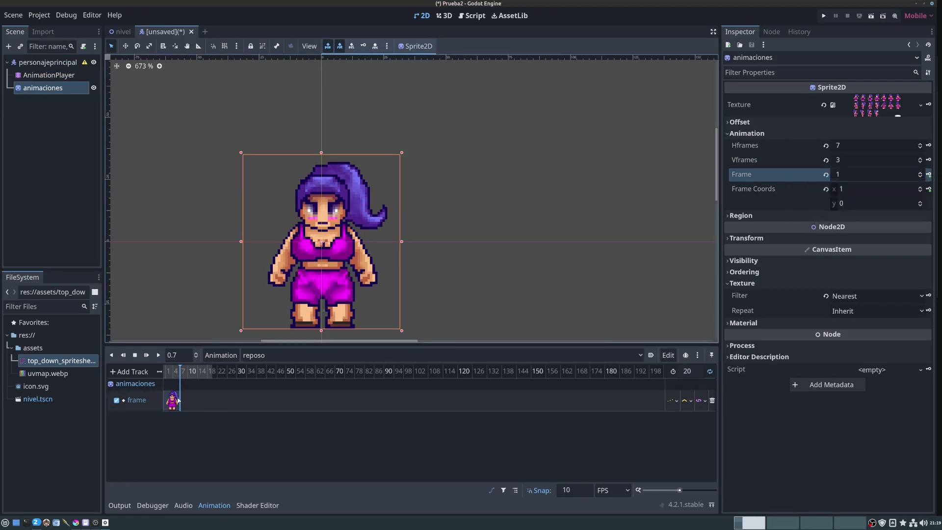
click(928, 175)
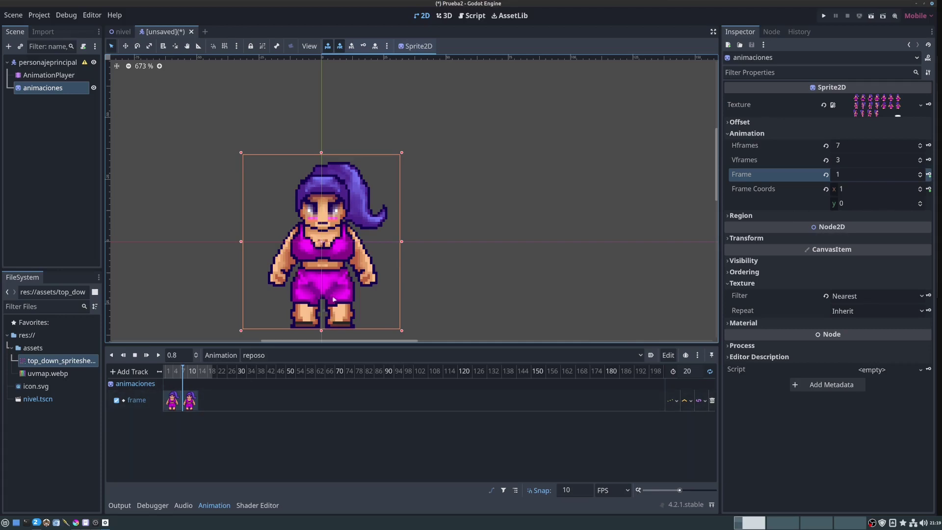
At 1.4, set the sprite to frame 2 and key it, then rewind the playhead.
click(198, 374)
click(919, 172)
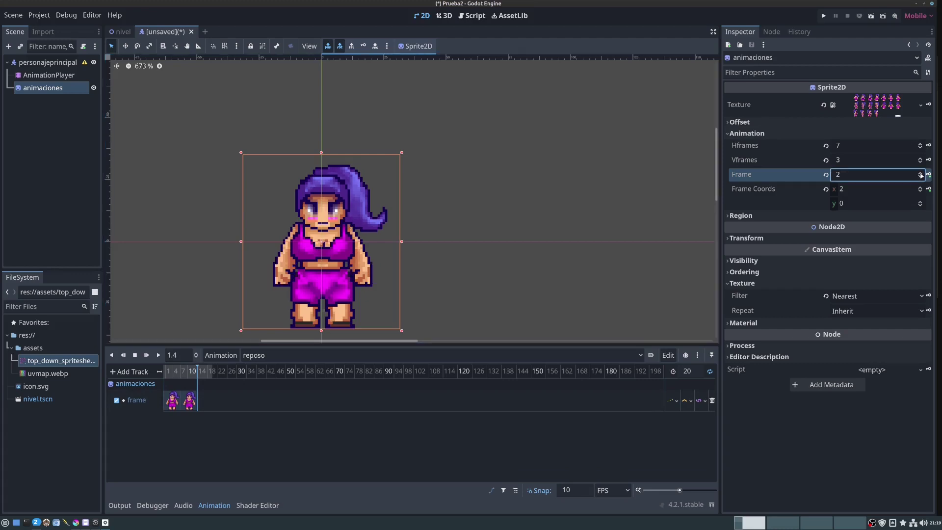
click(929, 175)
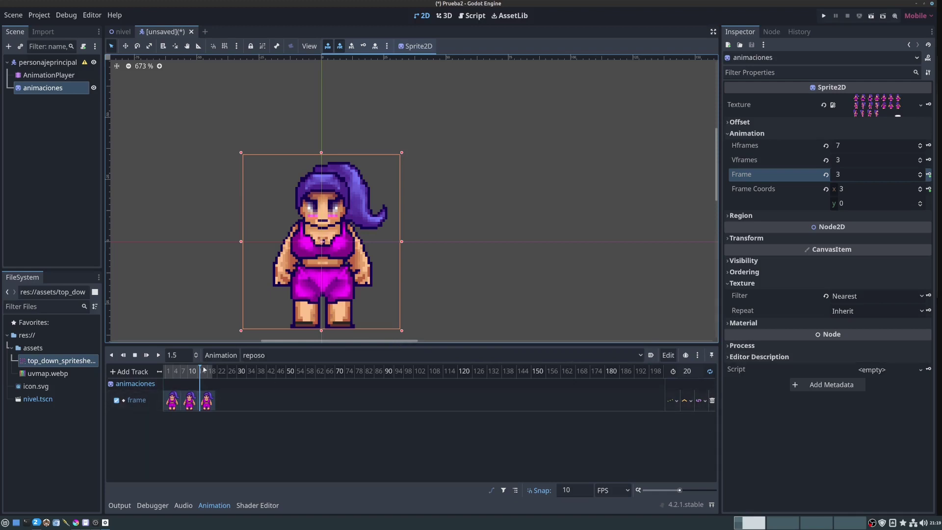
drag(193, 371, 164, 371)
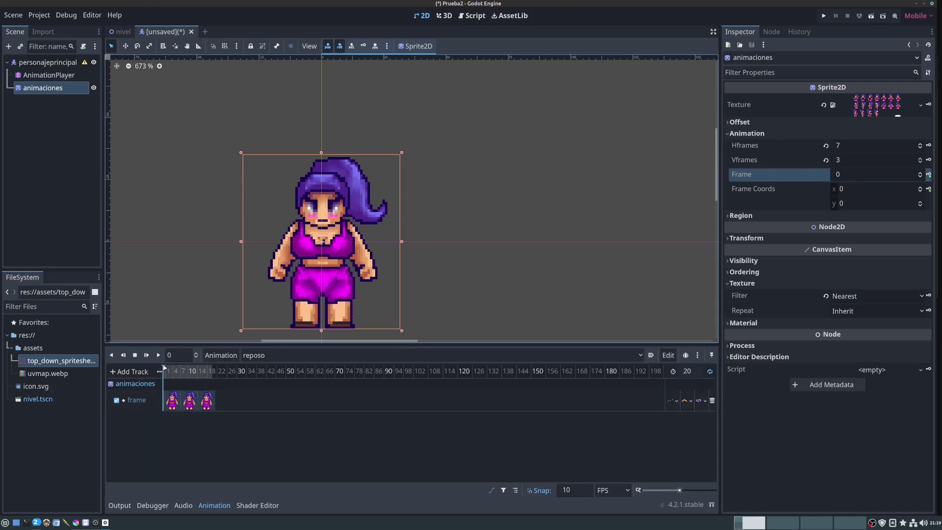
Preview reposo and nudge the second and third keyframes closer to the first.
click(158, 355)
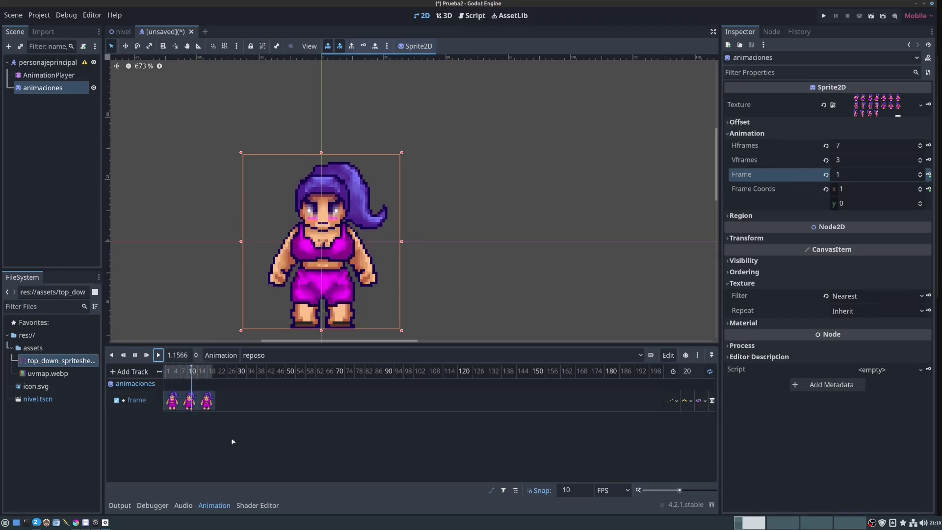
click(135, 355)
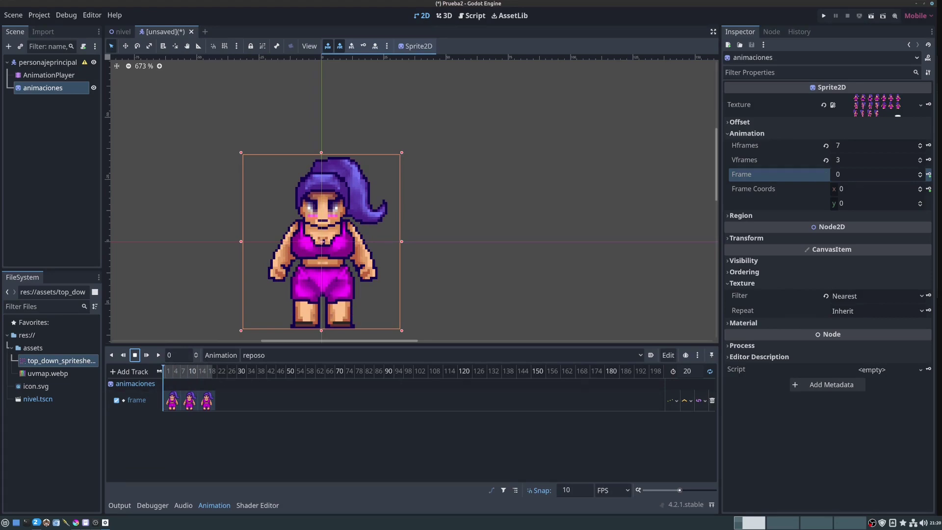
click(172, 400)
drag(191, 404, 184, 404)
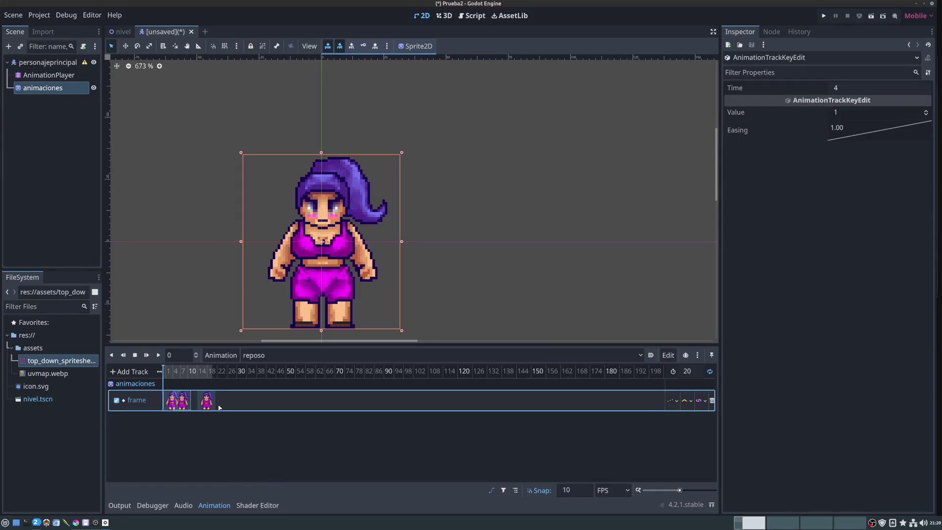
click(169, 401)
click(187, 402)
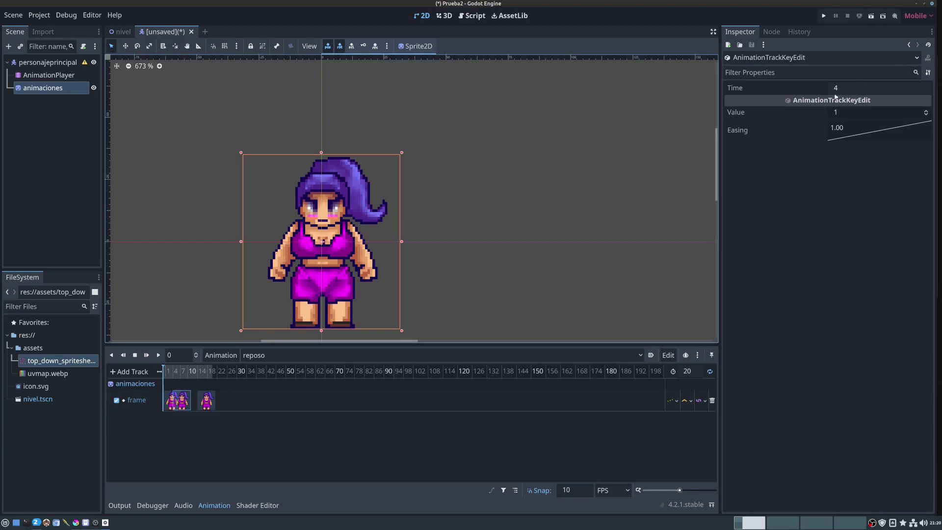
drag(206, 402, 197, 403)
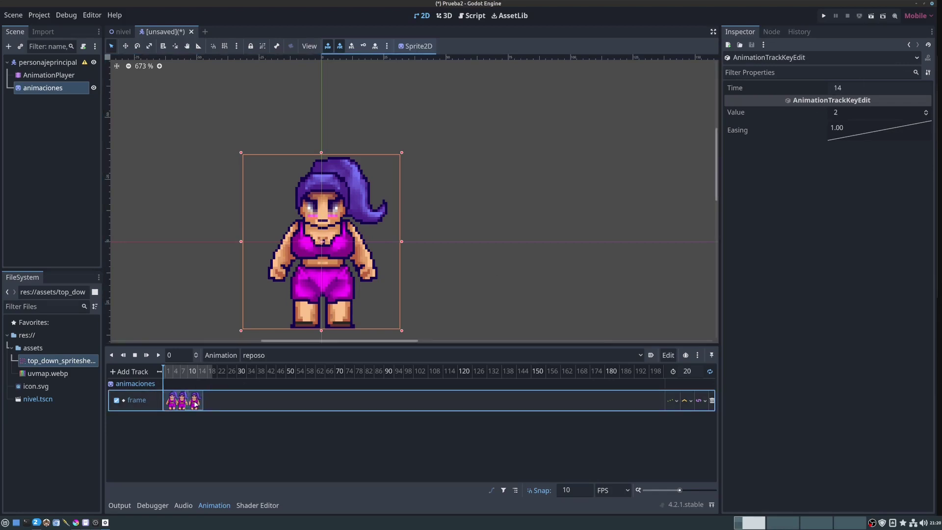
click(175, 402)
click(206, 402)
Key a fourth sprite frame at 1.4 and replay the animation.
click(206, 372)
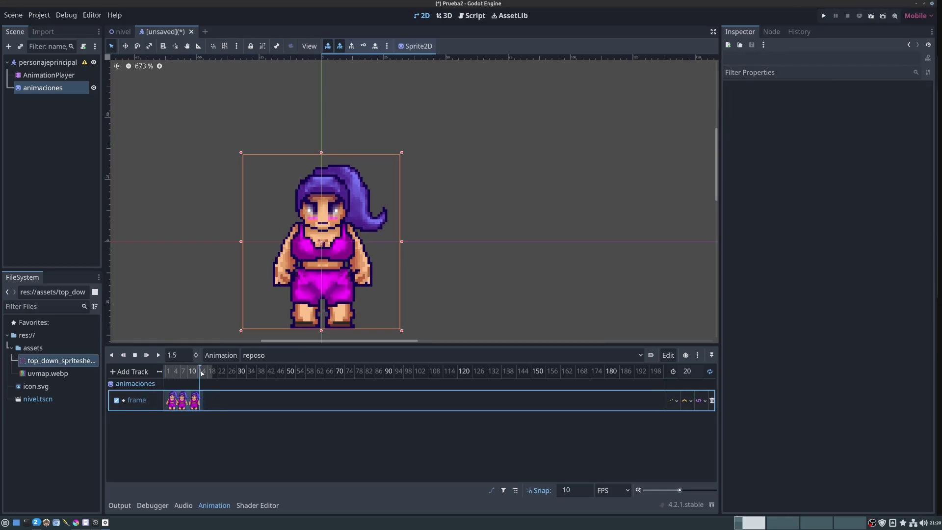
drag(205, 373, 199, 376)
click(56, 91)
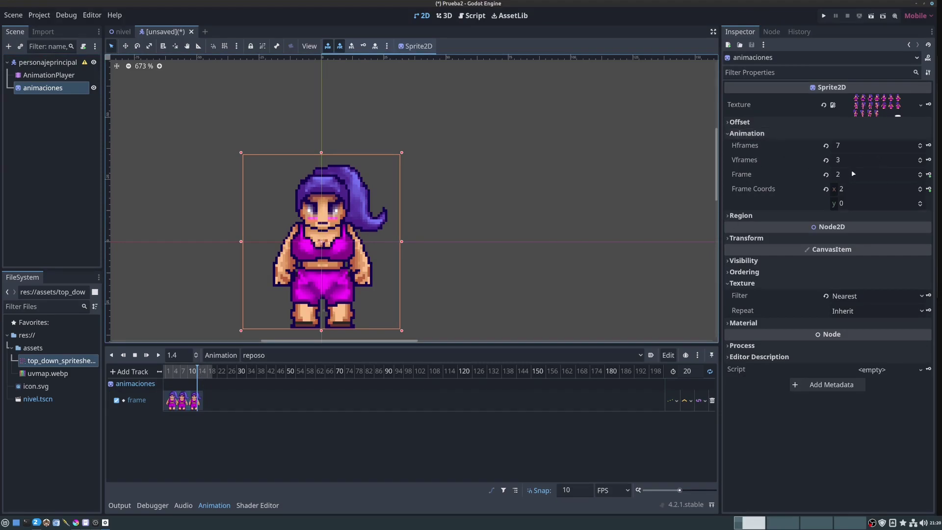
click(921, 173)
click(929, 174)
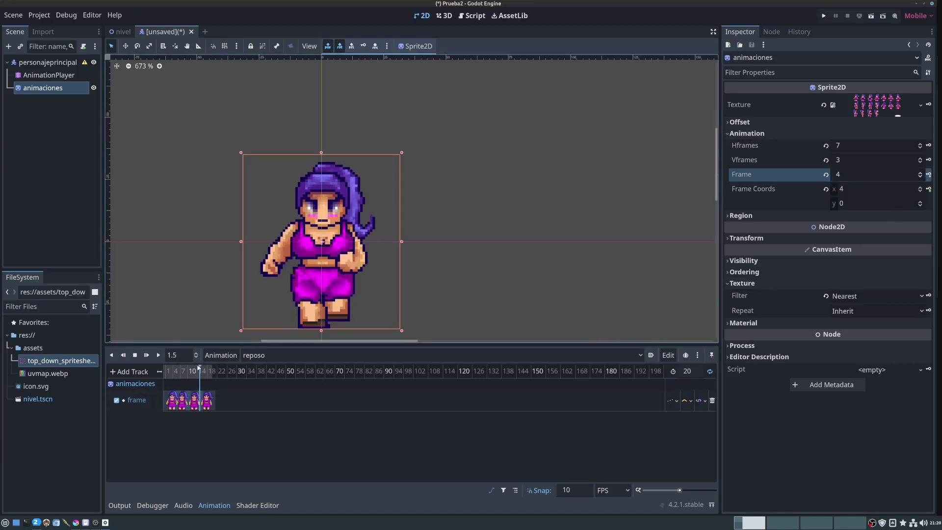
drag(172, 368, 164, 369)
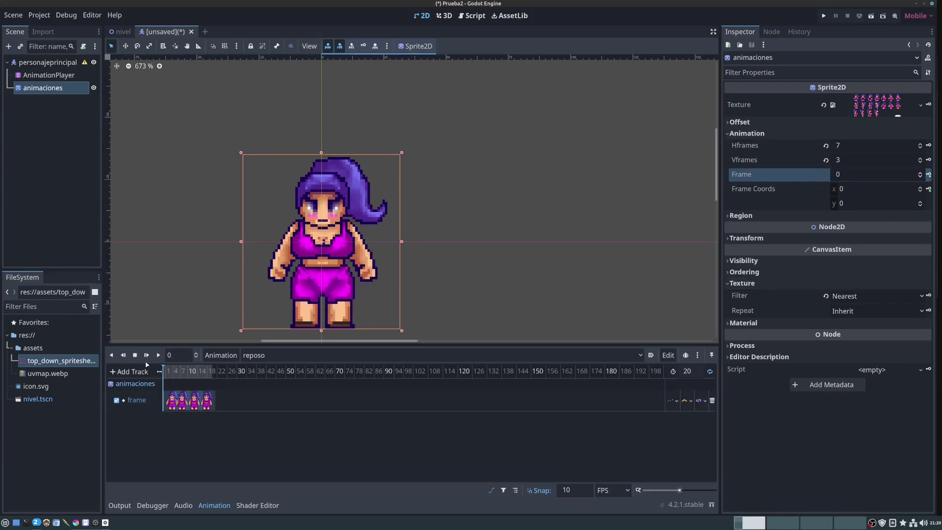
click(159, 355)
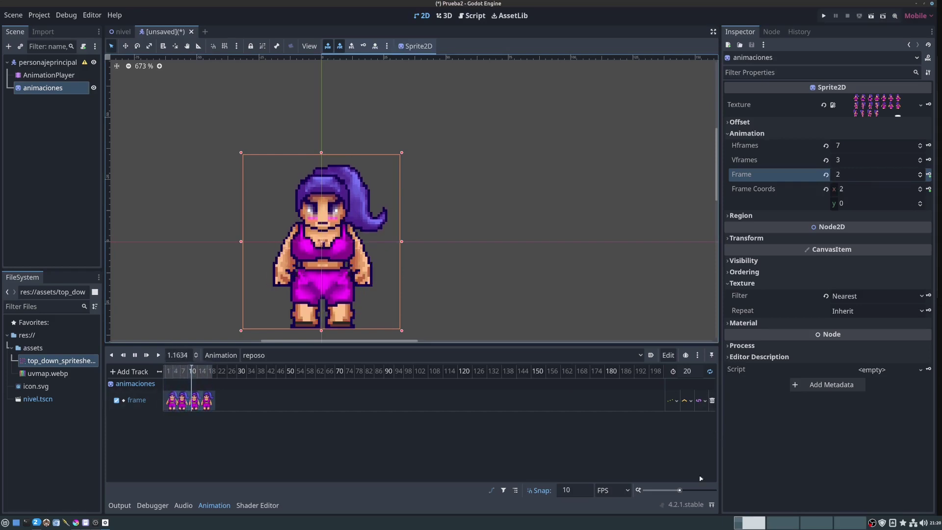
Zoom the timeline and drag the keyframes to ticks 2, 4 and 6.
drag(680, 490, 686, 490)
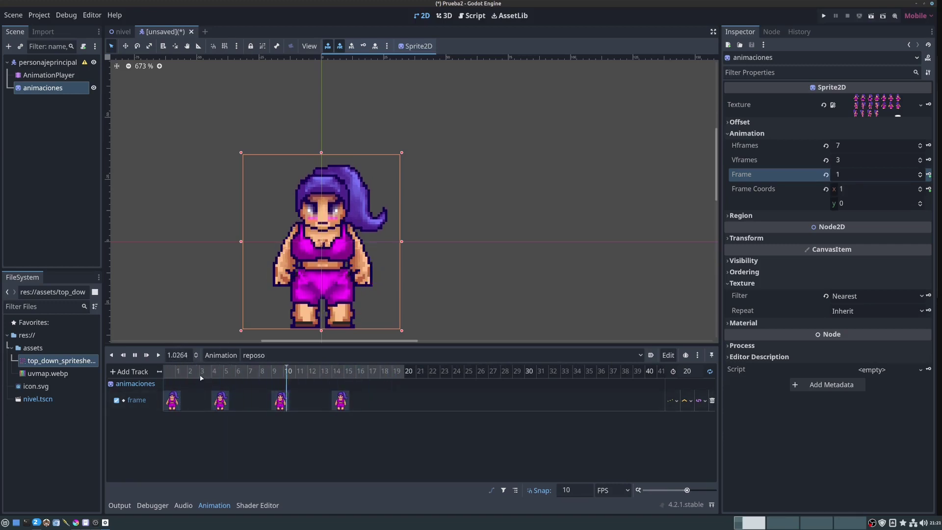
drag(686, 490, 687, 490)
click(134, 354)
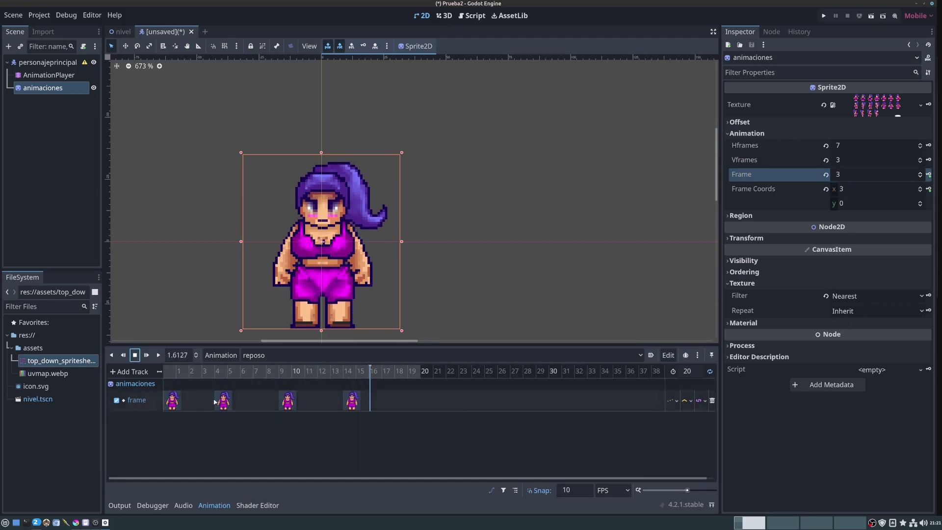
drag(224, 406, 198, 406)
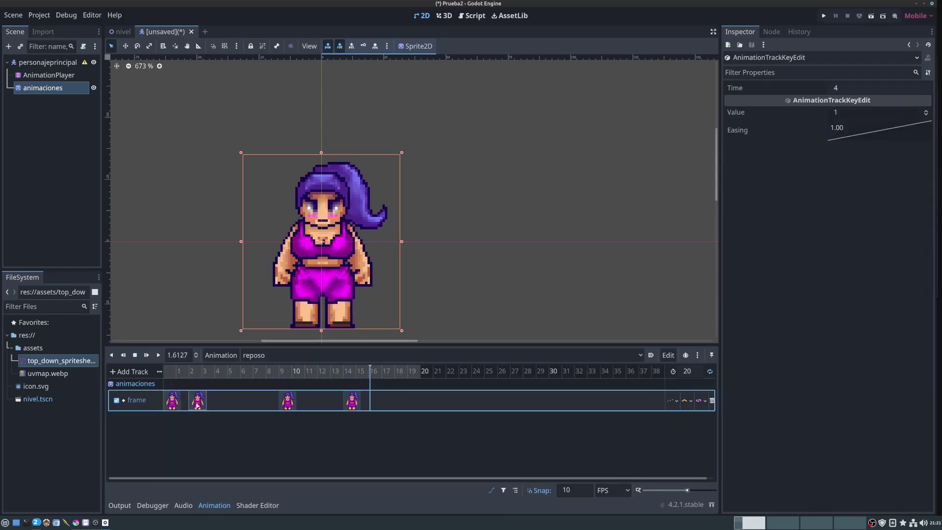
drag(289, 406, 224, 406)
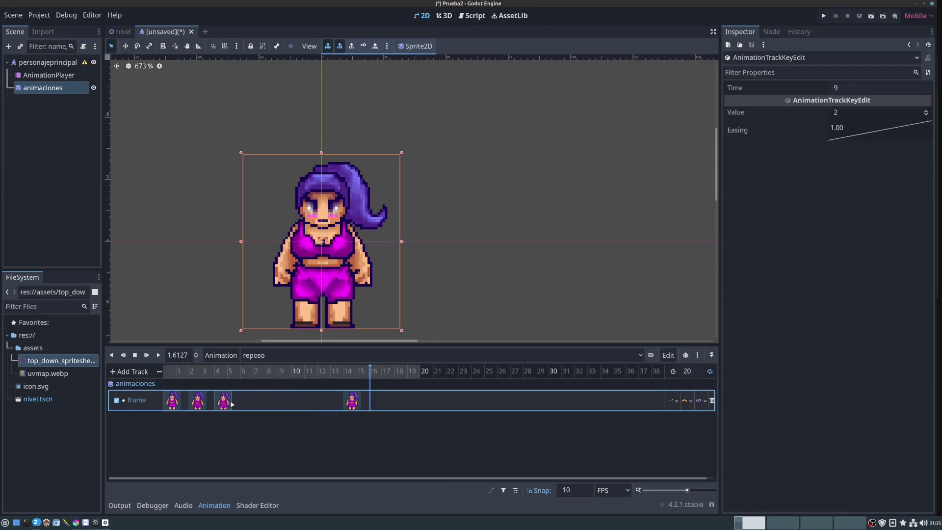
drag(353, 401, 249, 402)
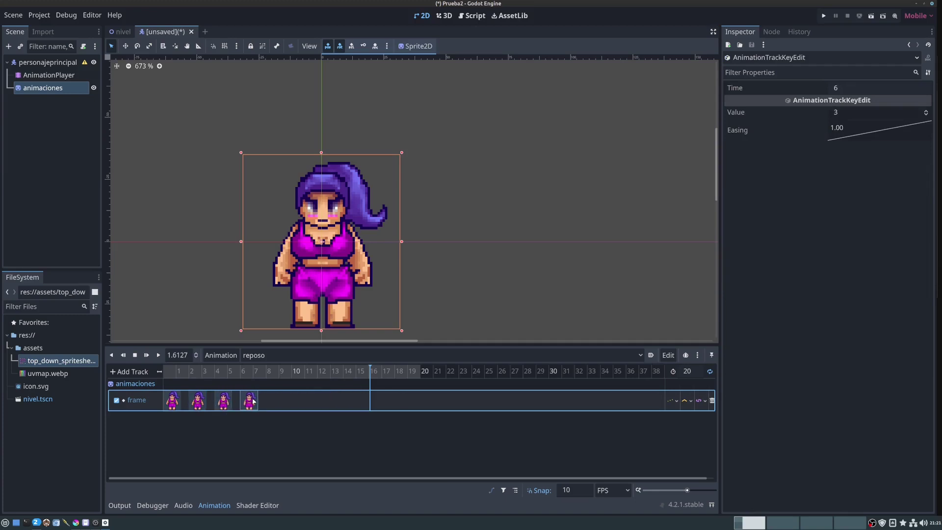
drag(304, 371, 264, 372)
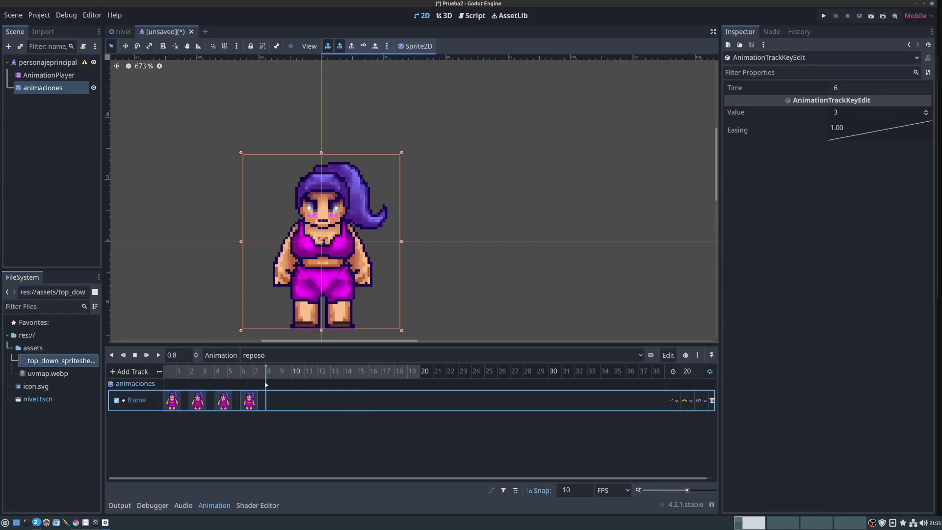
Set the reposo animation length to 8 frames.
click(697, 374)
text(1)
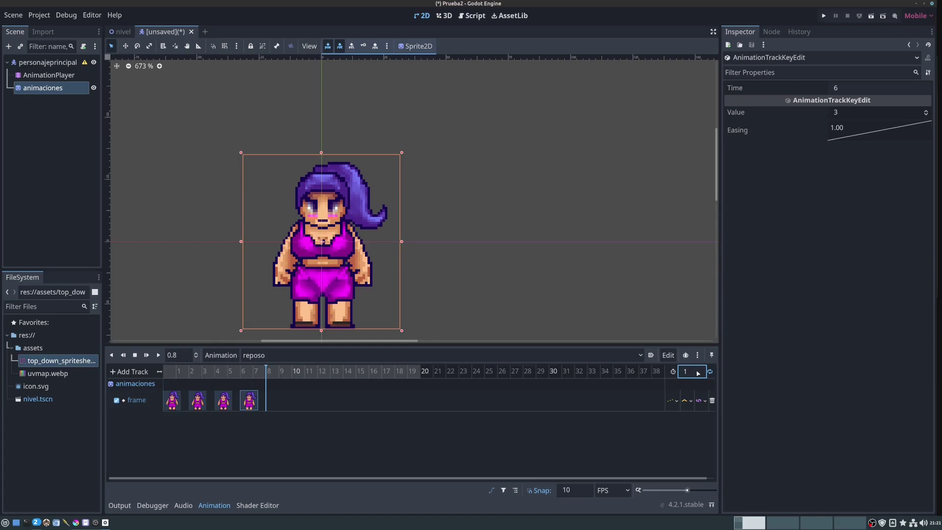
key(Return)
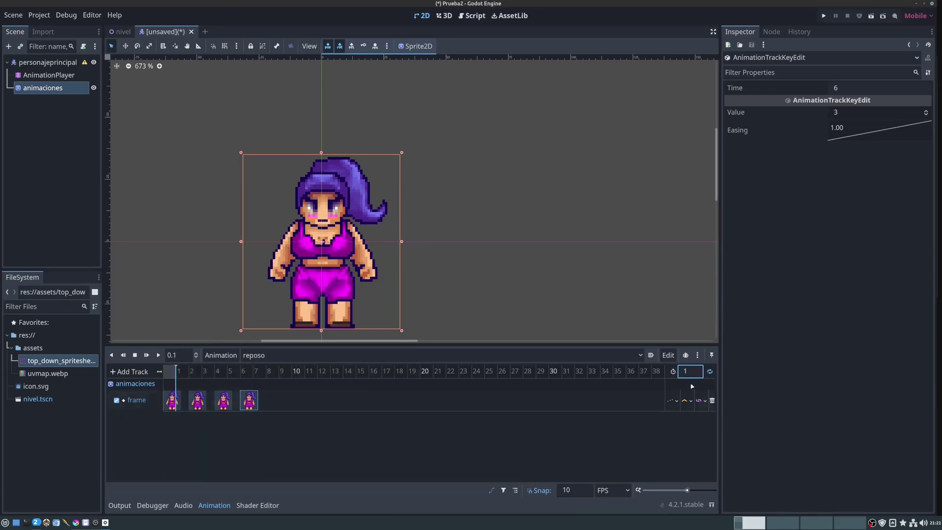
click(696, 374)
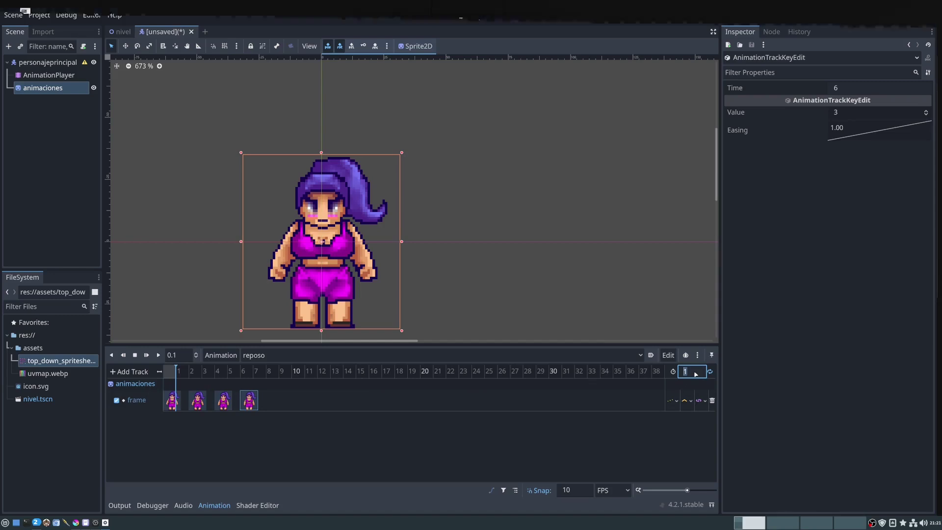
text(4)
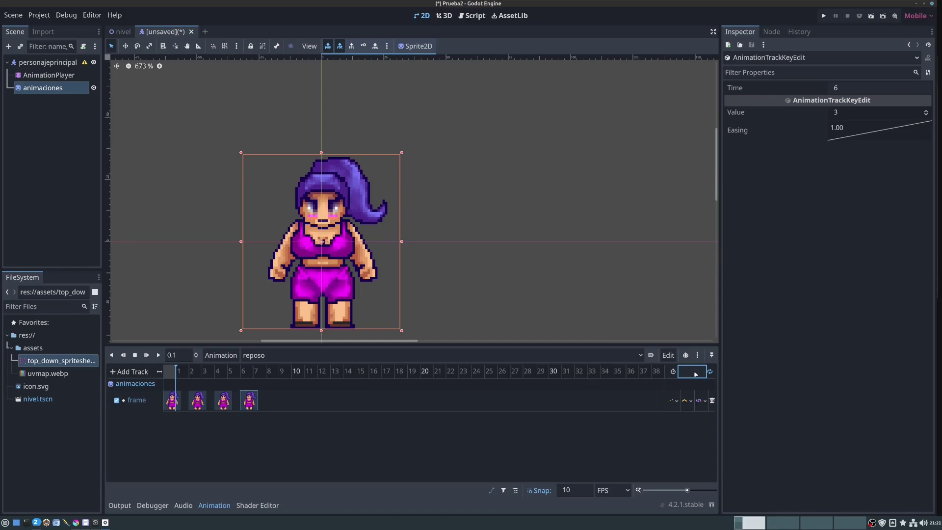
text(2)
key(Return)
double_click(695, 374)
text(8)
key(Return)
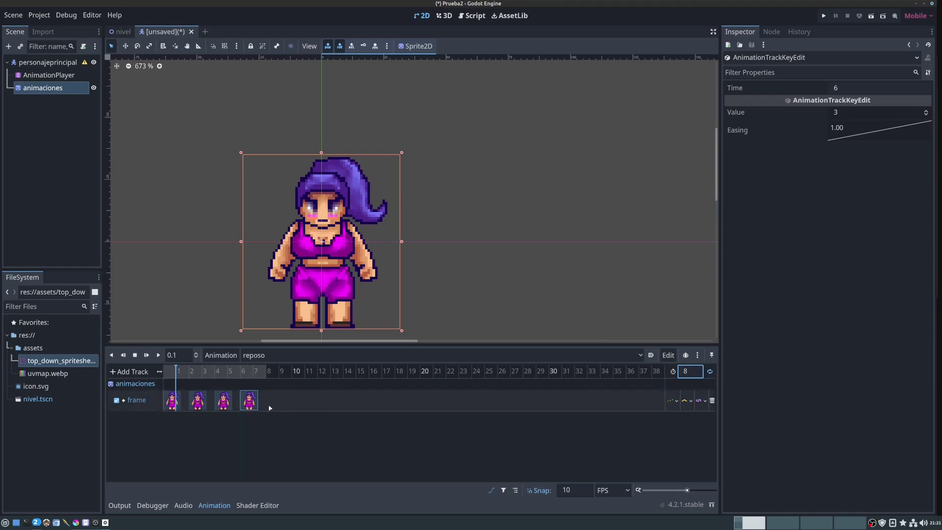
Move the second keyframe closer to the first and play the animation back.
click(197, 400)
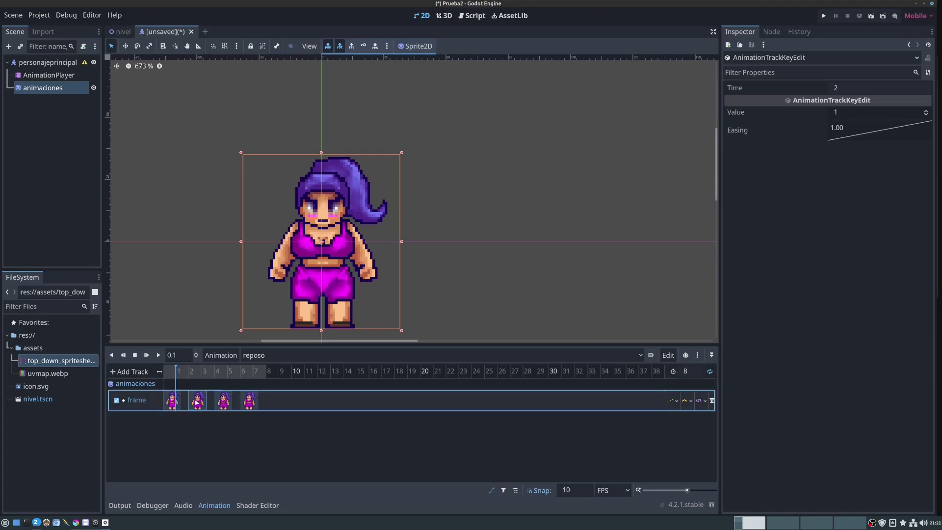
mouse_move(197, 403)
mouse_down()
mouse_move(189, 403)
mouse_move(196, 404)
mouse_up()
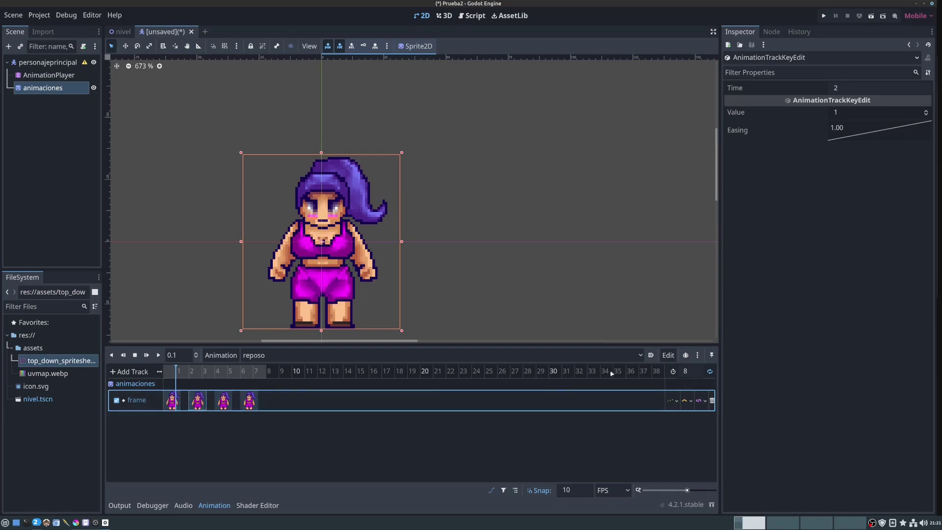
drag(250, 372, 256, 373)
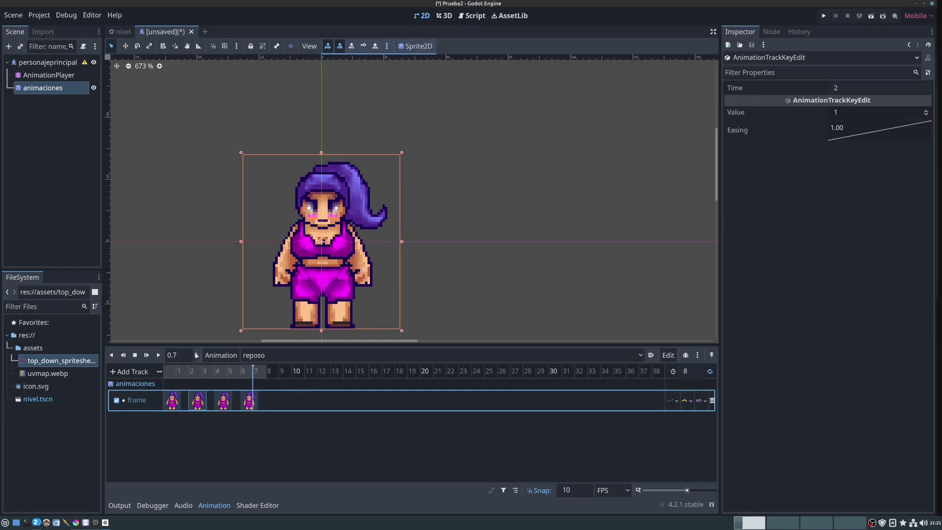
click(158, 355)
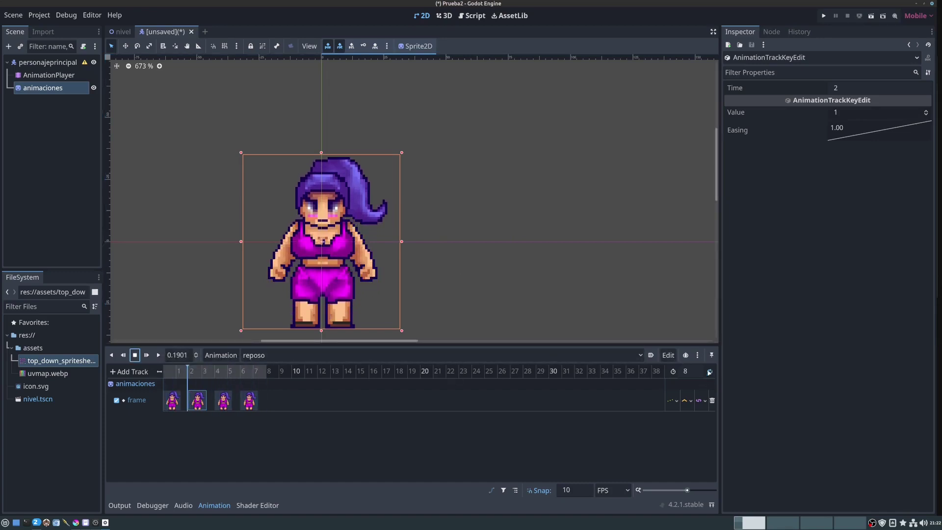
Create a new animation named 'arriba' and select it in the animation list.
click(223, 356)
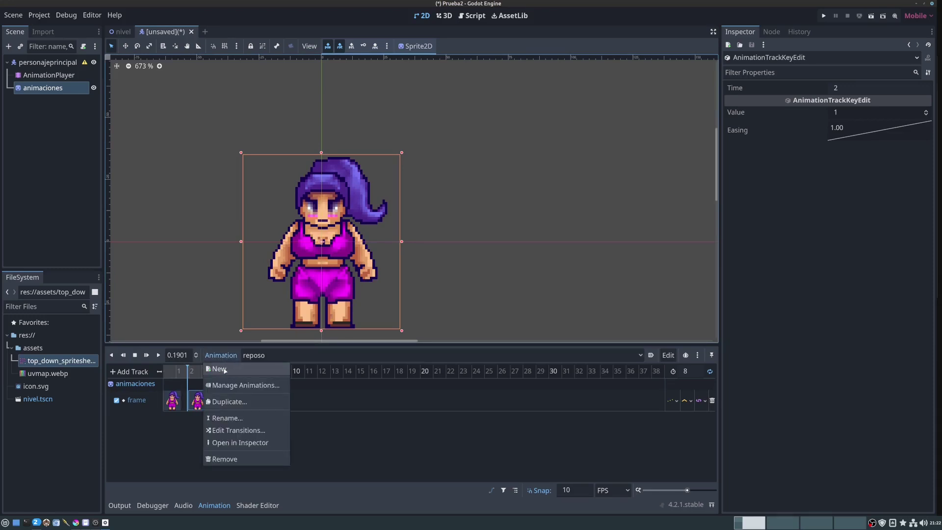
click(219, 369)
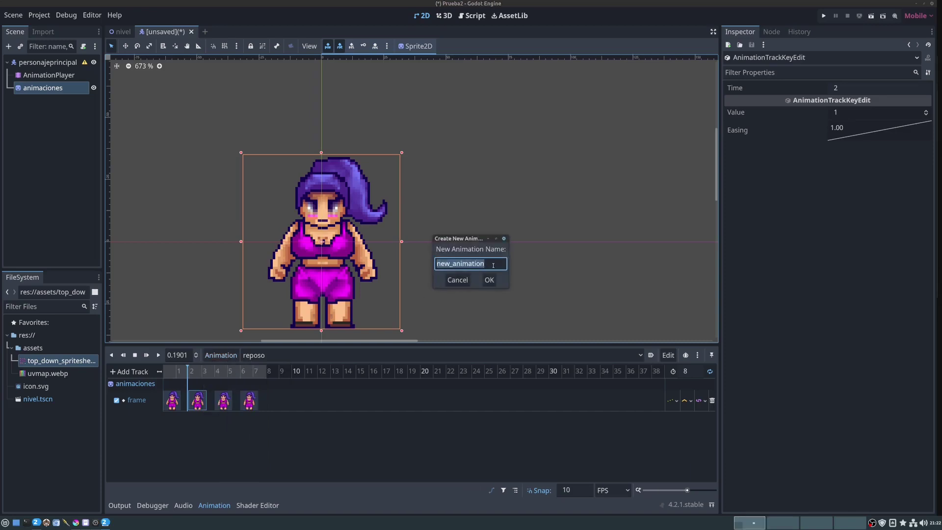
key(BackSpace)
text(arrib)
text(a)
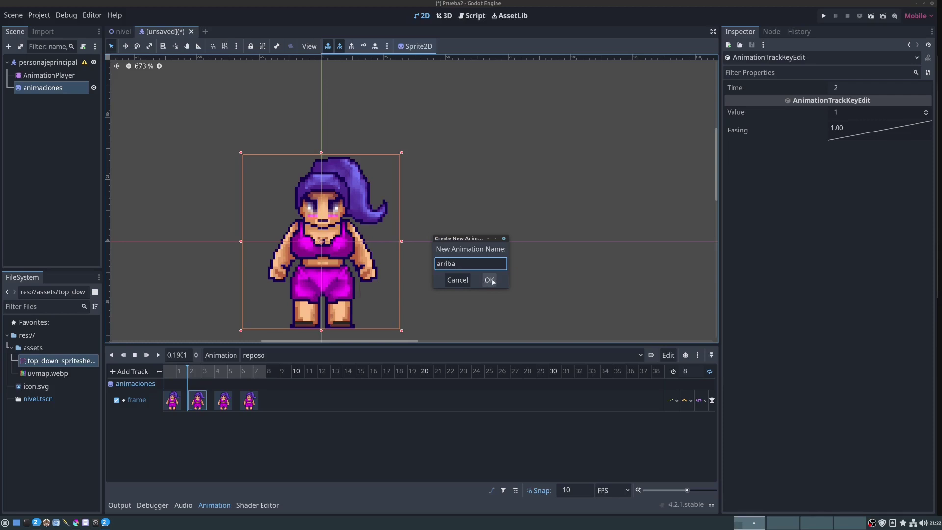
click(489, 280)
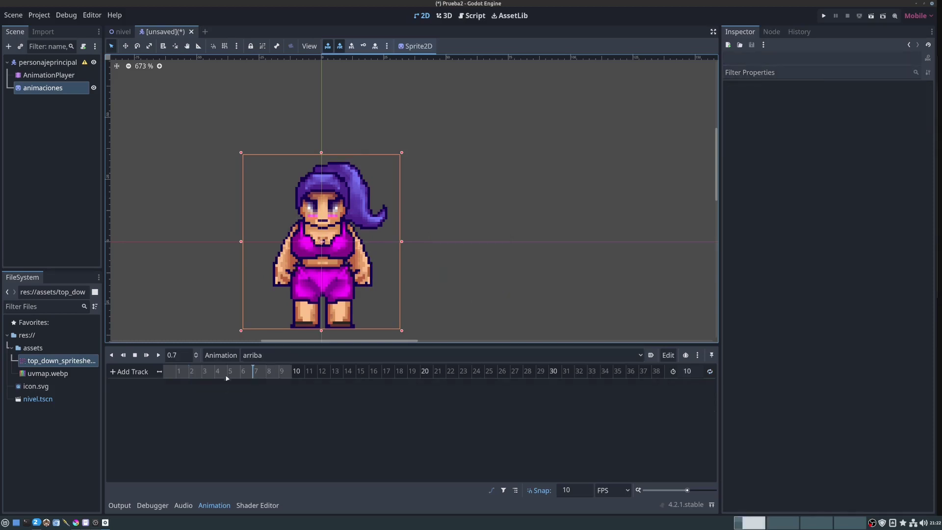
click(291, 357)
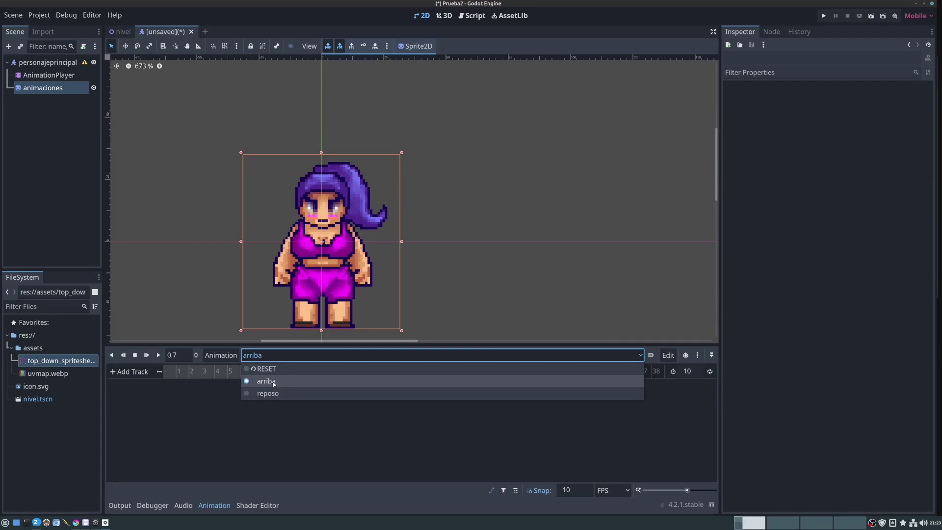
Add a property track animating the animaciones sprite's frame property to arriba.
click(273, 382)
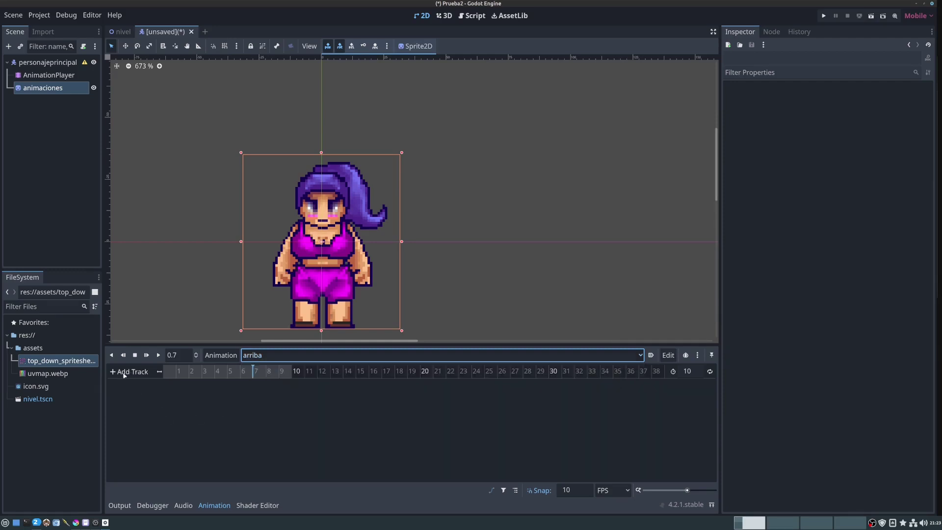
click(123, 374)
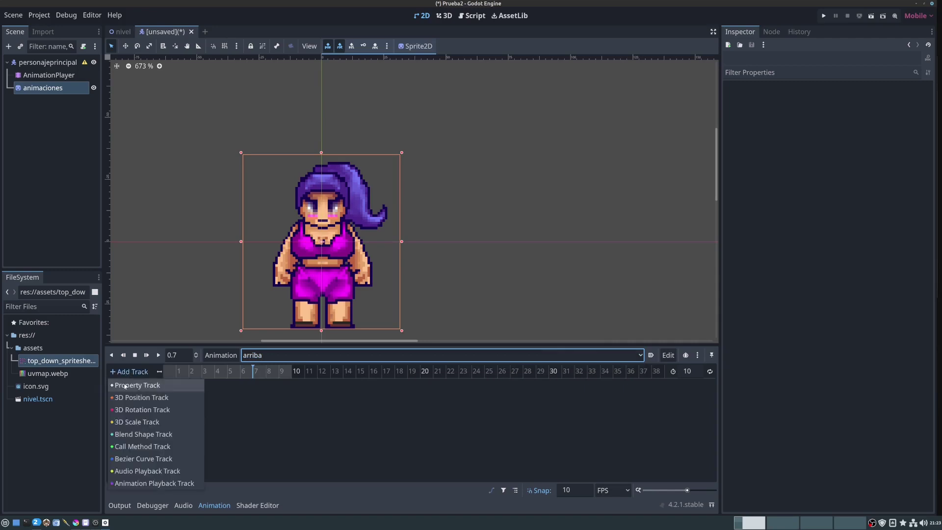
click(125, 385)
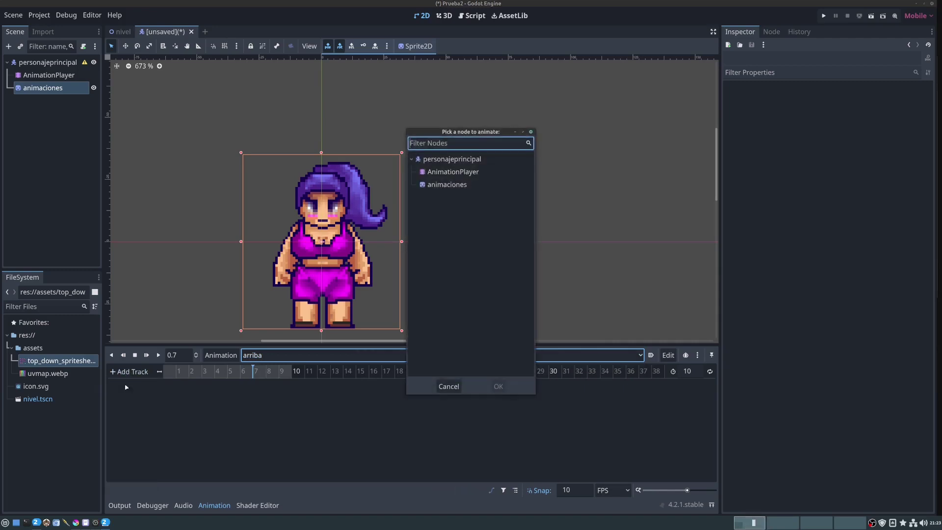
click(433, 186)
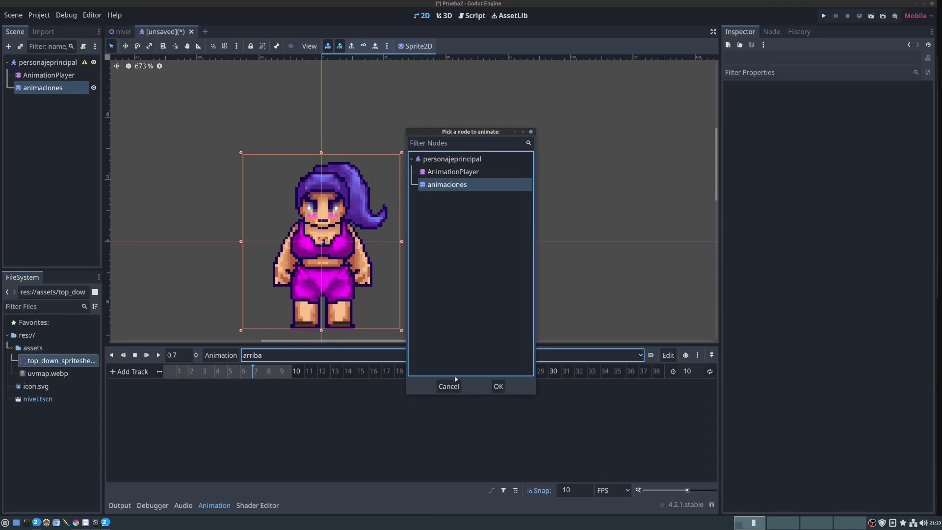
click(499, 387)
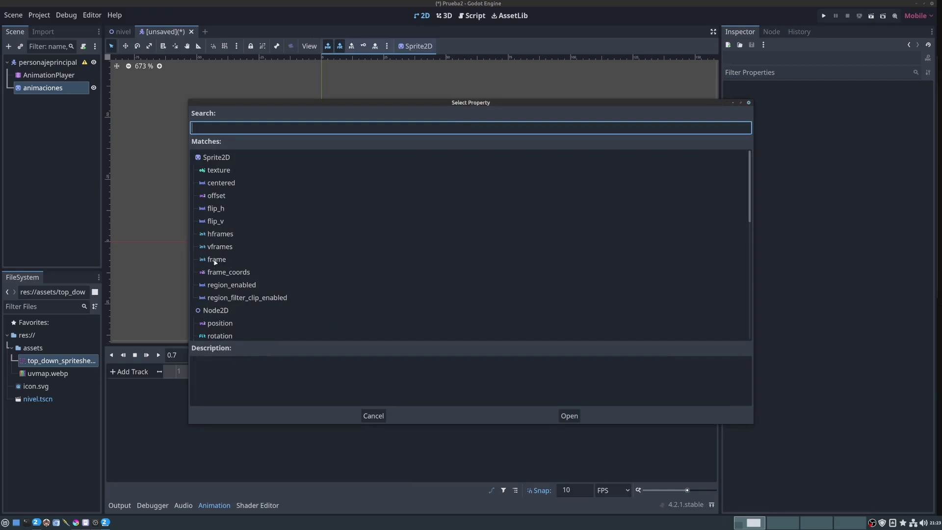
click(215, 260)
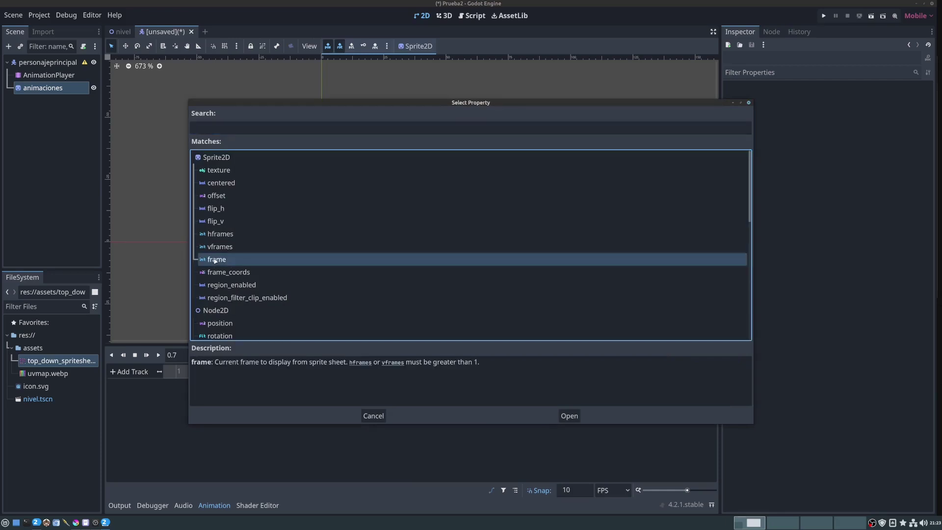
click(577, 416)
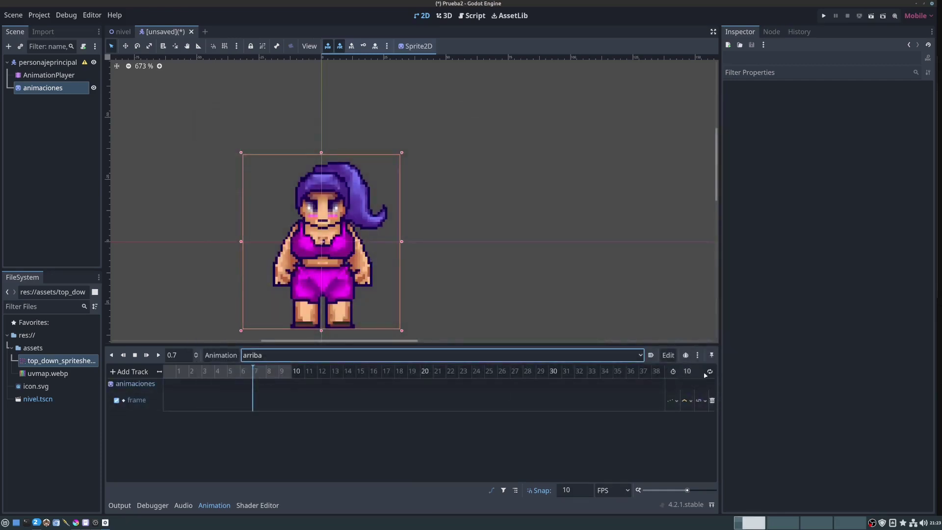
Set the arriba animation length to 8.
click(687, 371)
text(8)
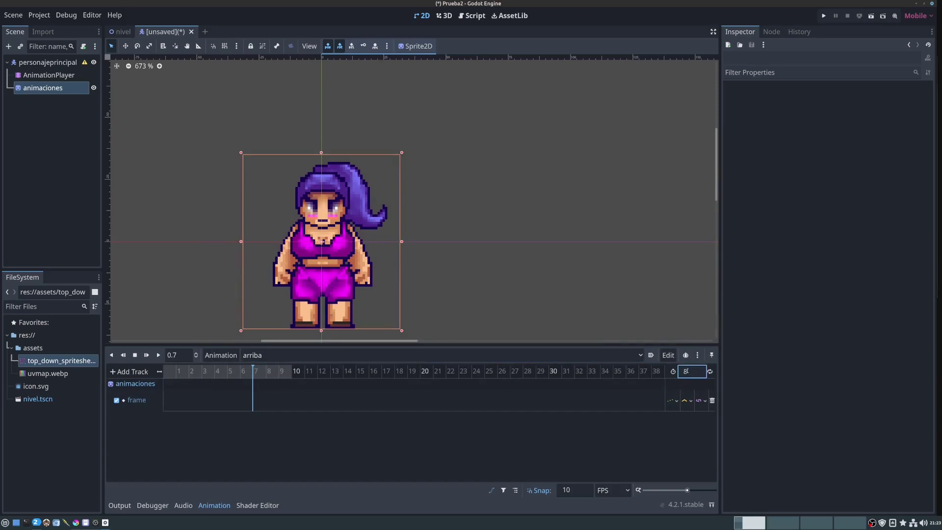
key(Return)
With the playhead at the start, step the animaciones sprite's Frame value to the first back-facing pose.
drag(240, 371, 159, 371)
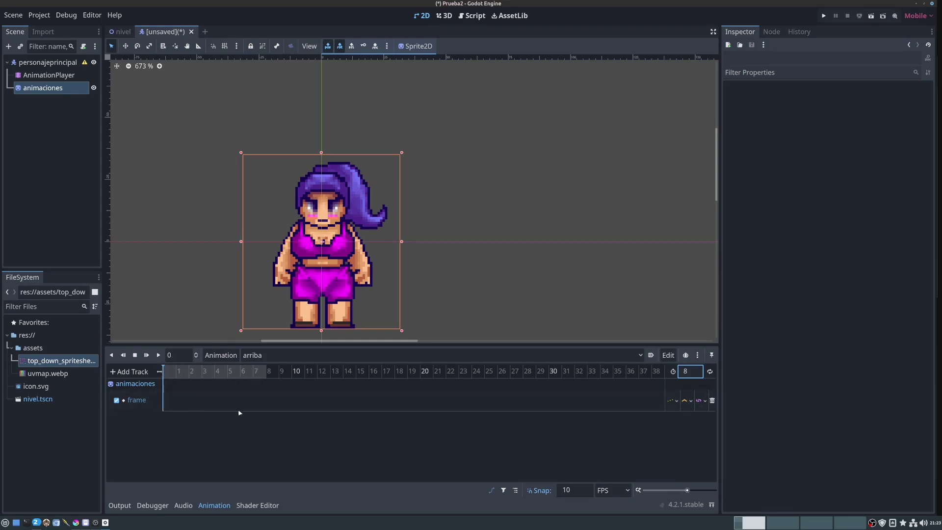
click(390, 238)
click(53, 89)
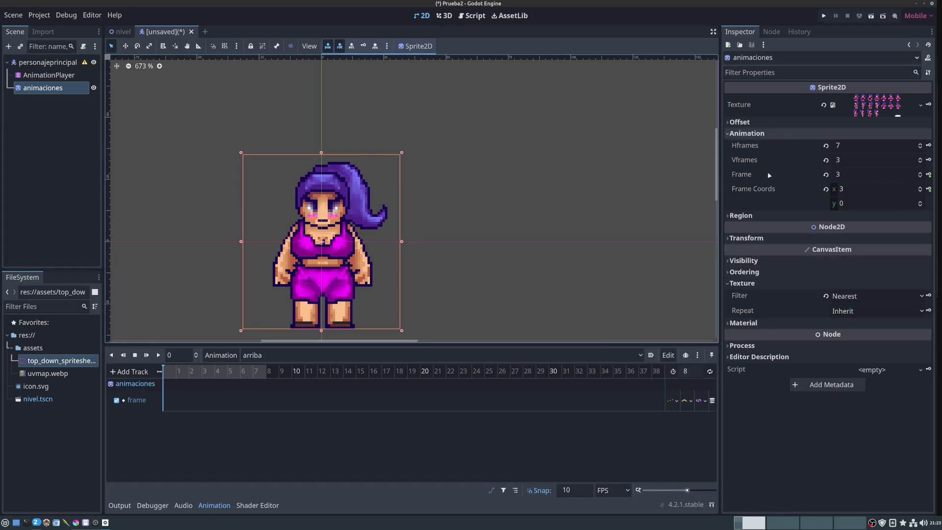
click(920, 174)
click(920, 173)
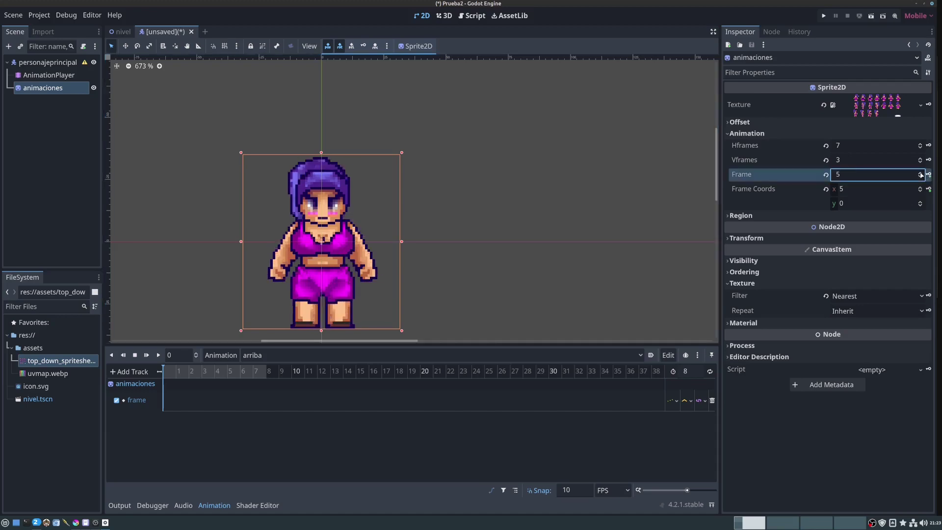
click(920, 173)
click(920, 174)
click(920, 173)
click(920, 173)
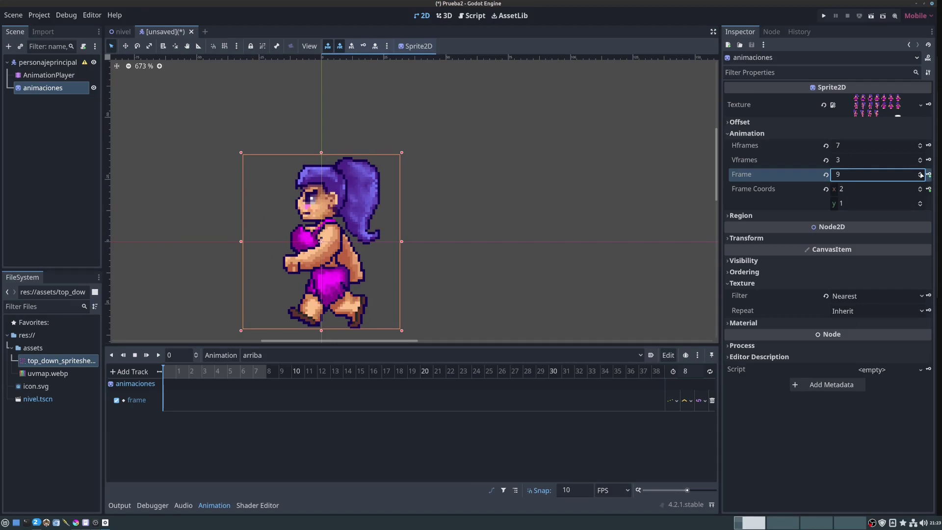
click(920, 173)
click(920, 173)
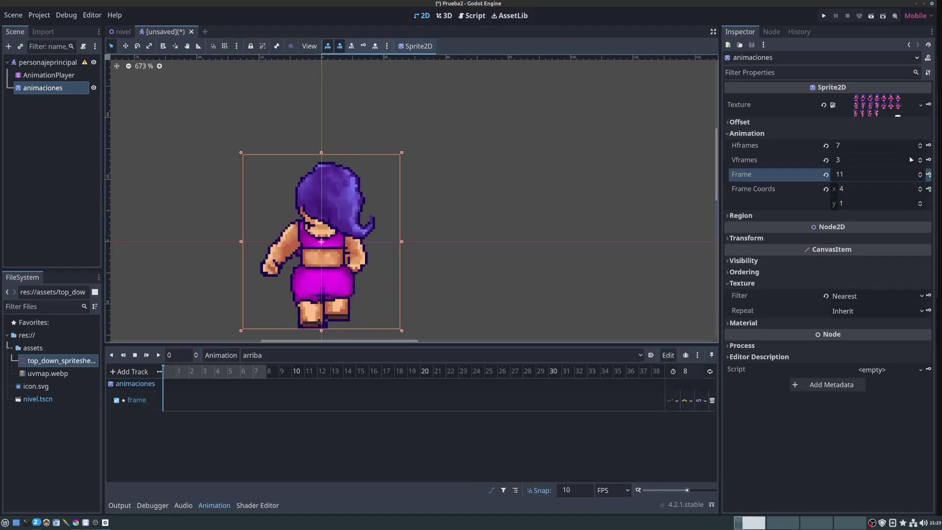
Keyframe successive back-facing frames at 0, 0.2 and 0.4 on the frame track.
click(928, 174)
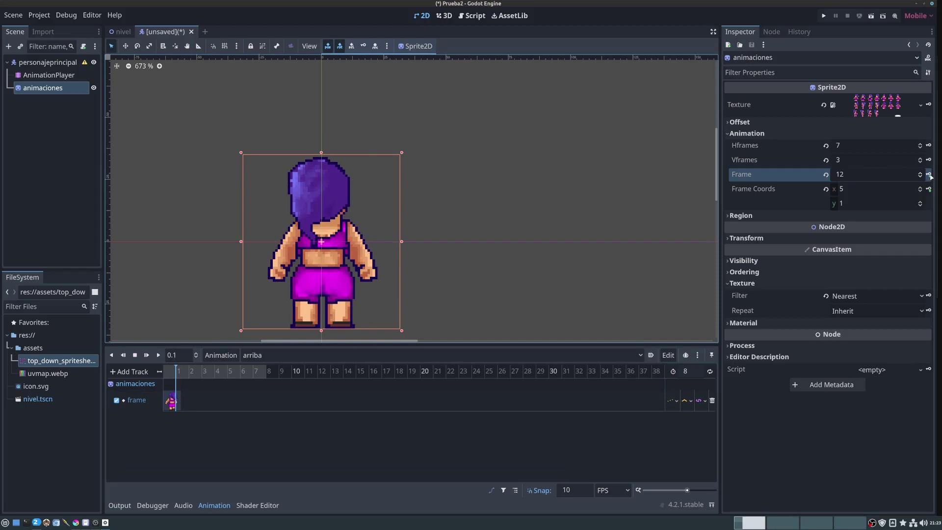
click(187, 374)
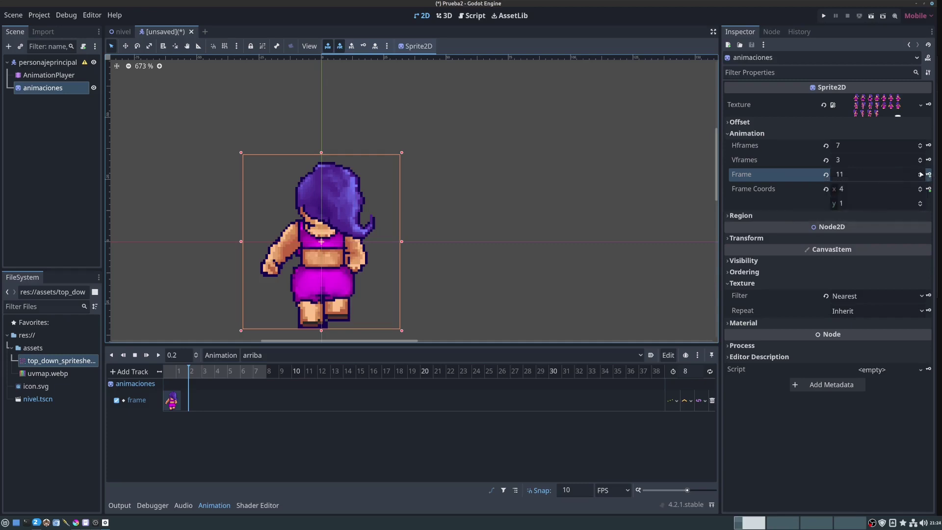
click(920, 172)
click(927, 174)
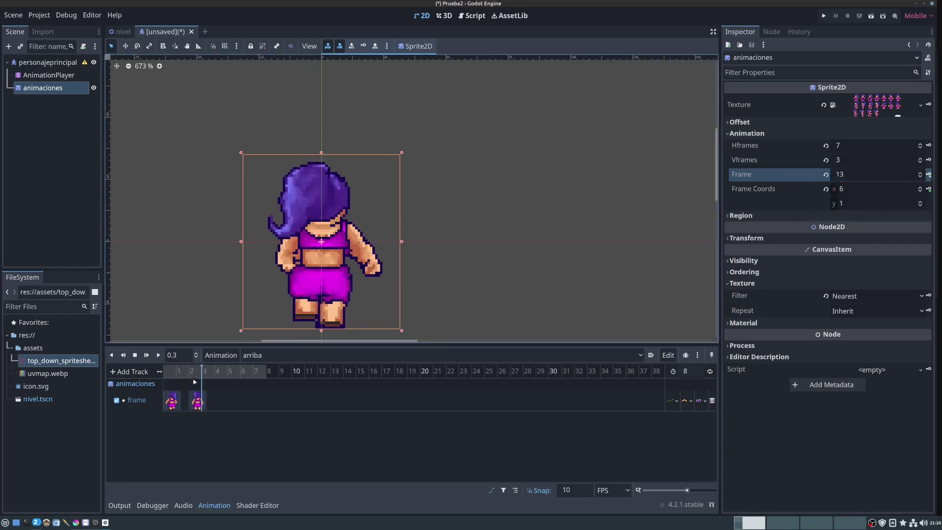
drag(195, 381, 215, 381)
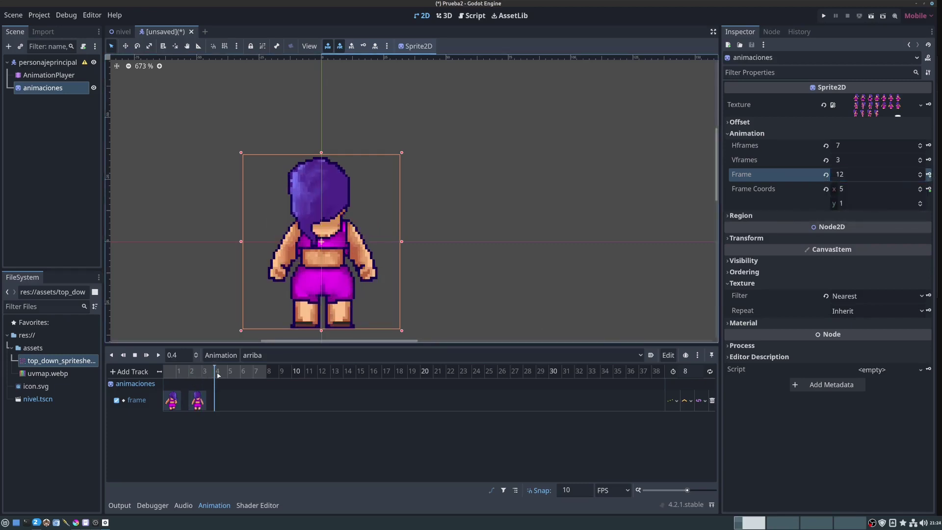
click(920, 172)
click(928, 174)
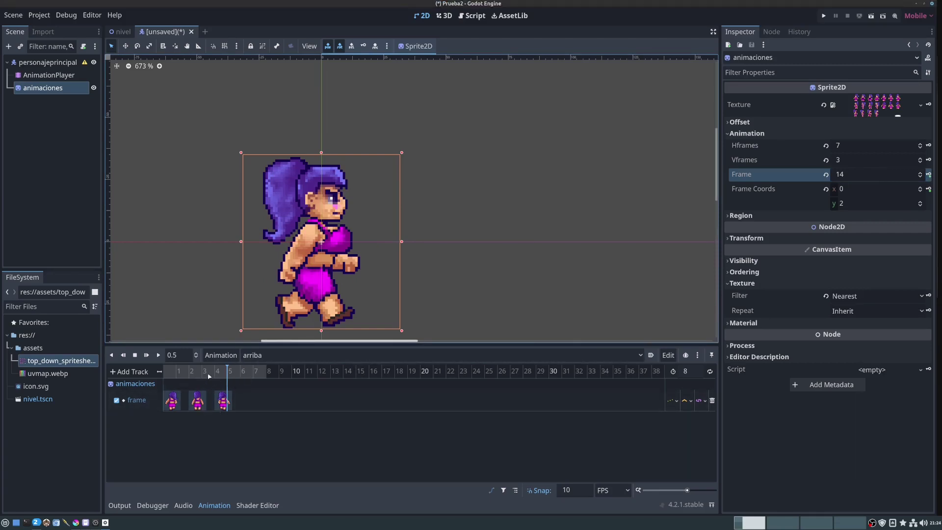
Key sprite frame 12 at 0.6 in the arriba animation.
click(239, 372)
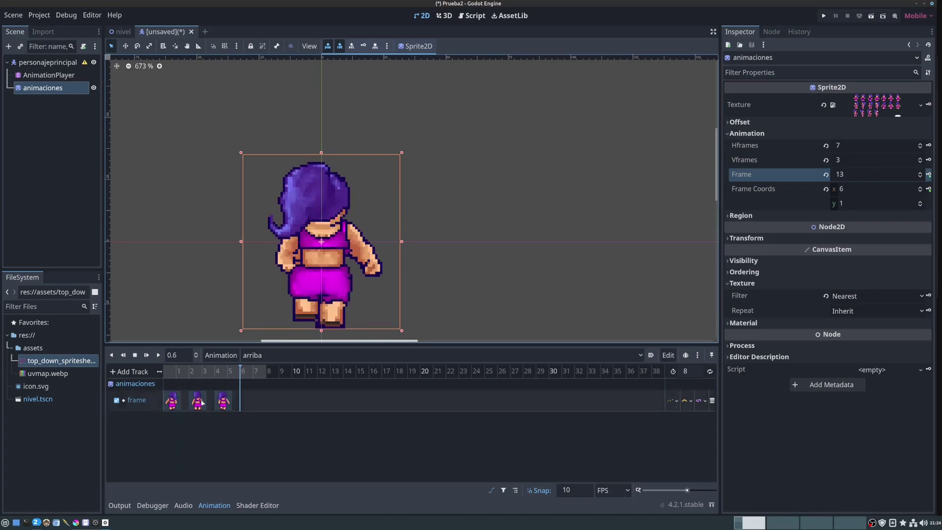
double_click(921, 177)
click(921, 177)
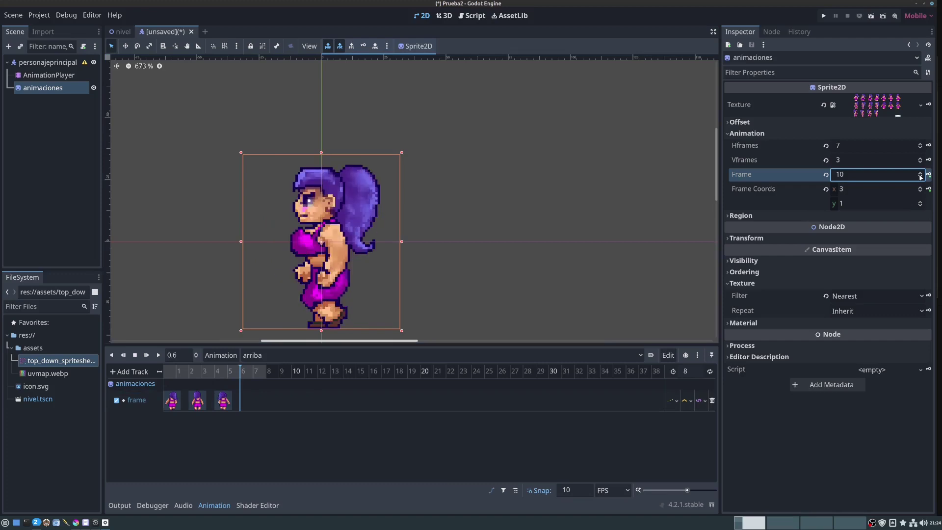
double_click(920, 174)
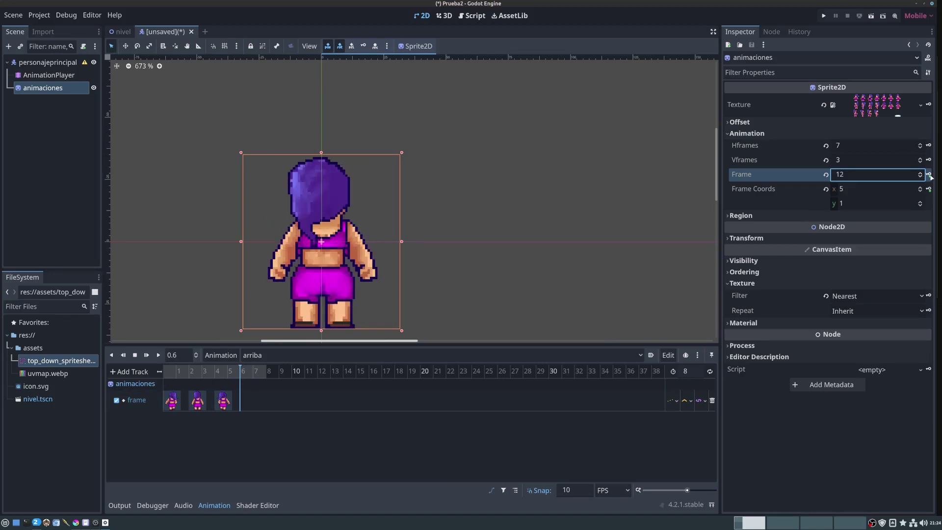
click(929, 174)
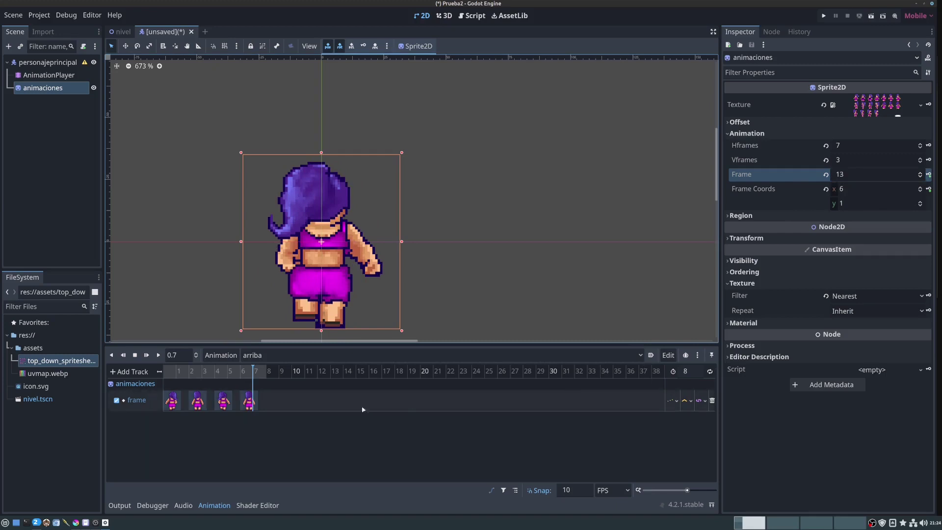
Turn on looping for arriba and preview it, then pause and stop playback.
click(710, 371)
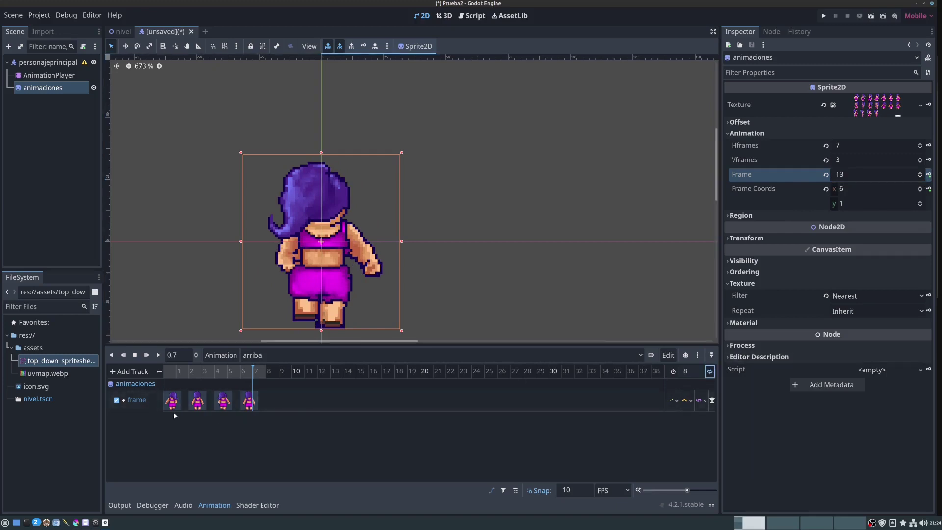
click(158, 355)
click(135, 355)
click(136, 357)
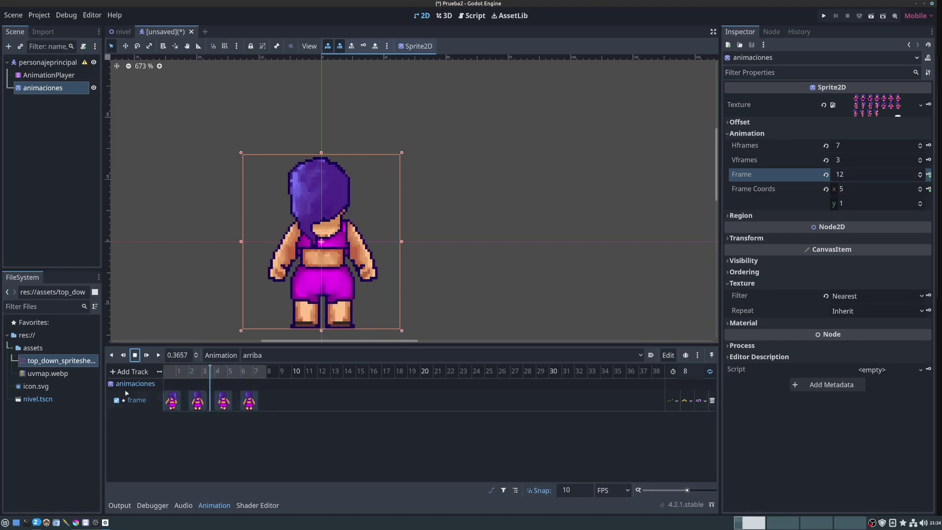
Create a new animation named 'abajo' with length 8.
click(230, 357)
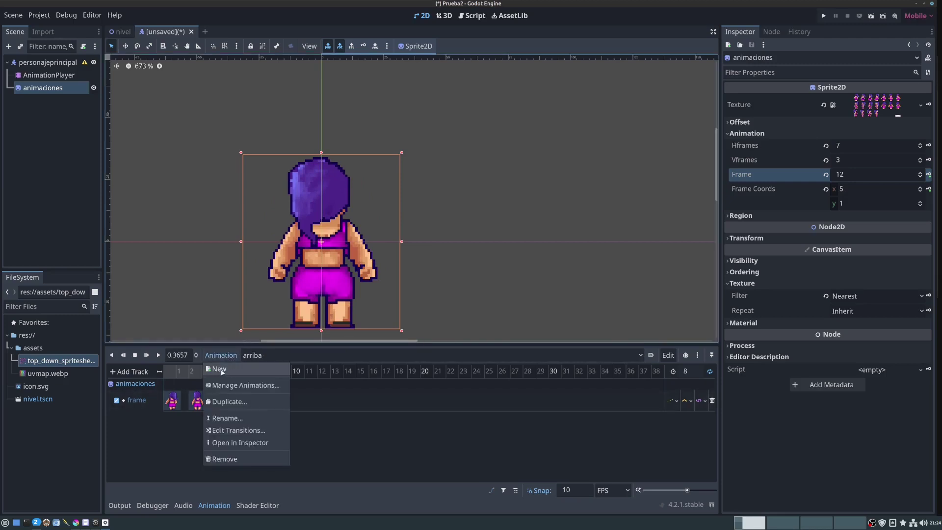
click(222, 371)
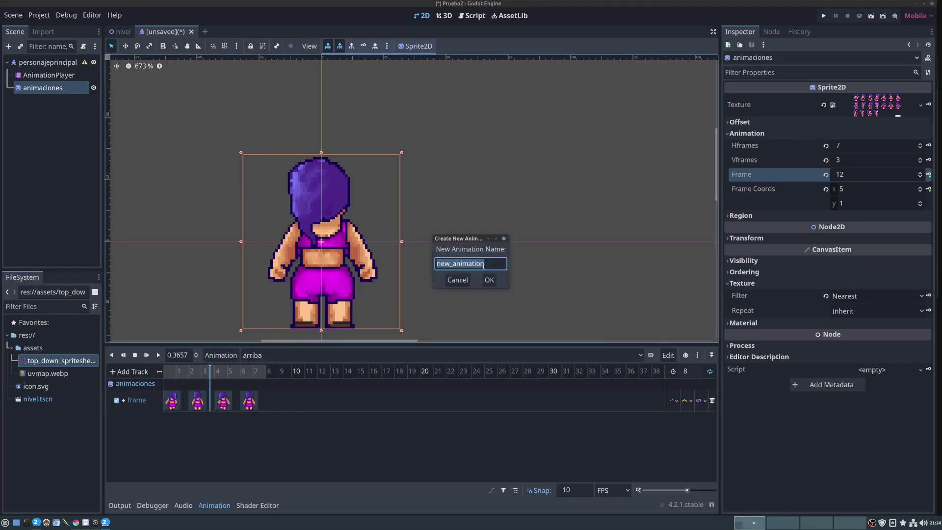
text(ab)
text(ajo)
click(488, 280)
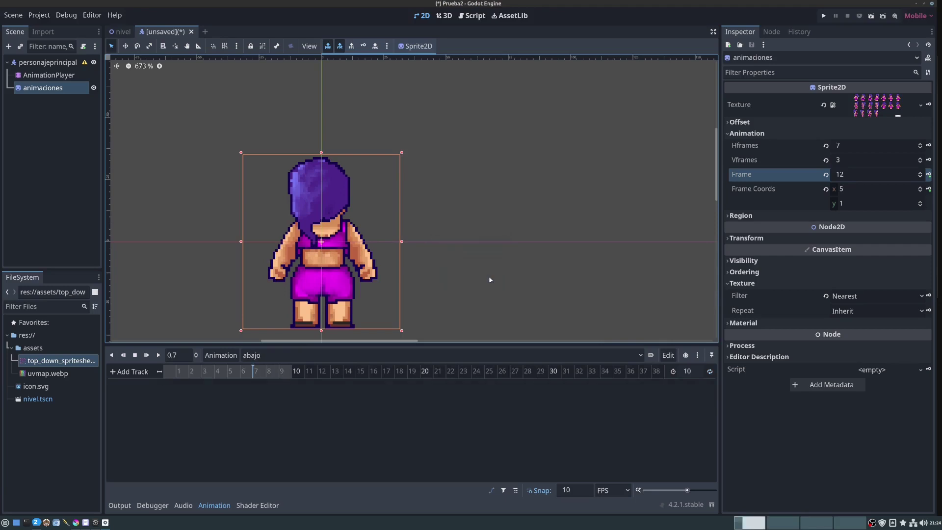
click(692, 375)
text(8)
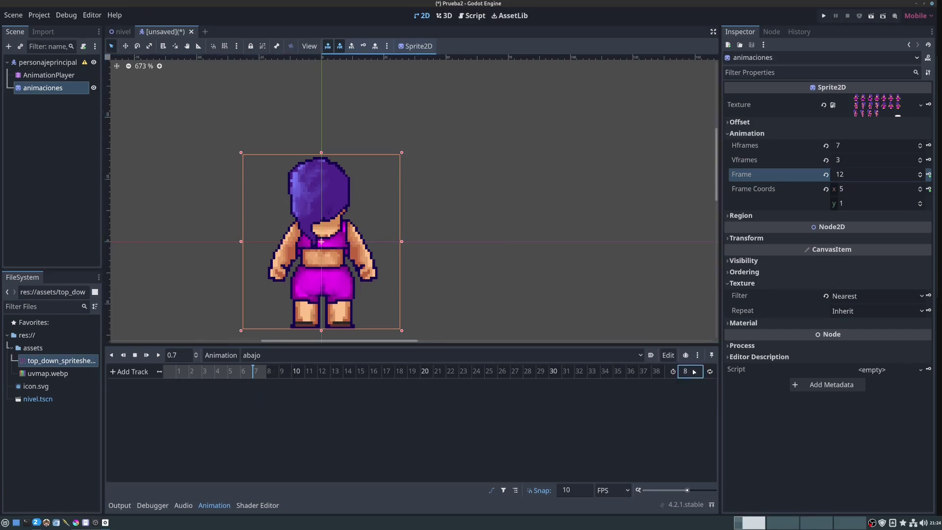
Add a property track for the animaciones sprite's frame, then return the playhead to 0.
click(128, 372)
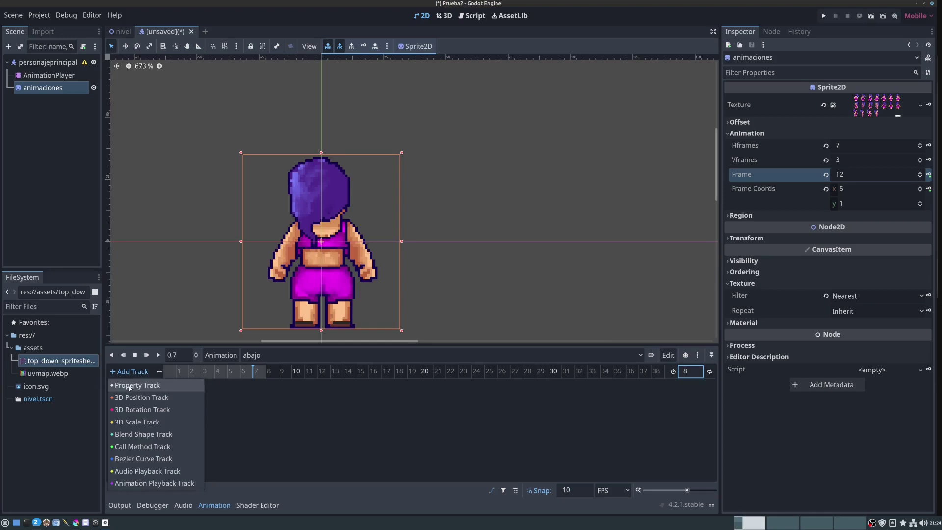
click(129, 385)
click(450, 185)
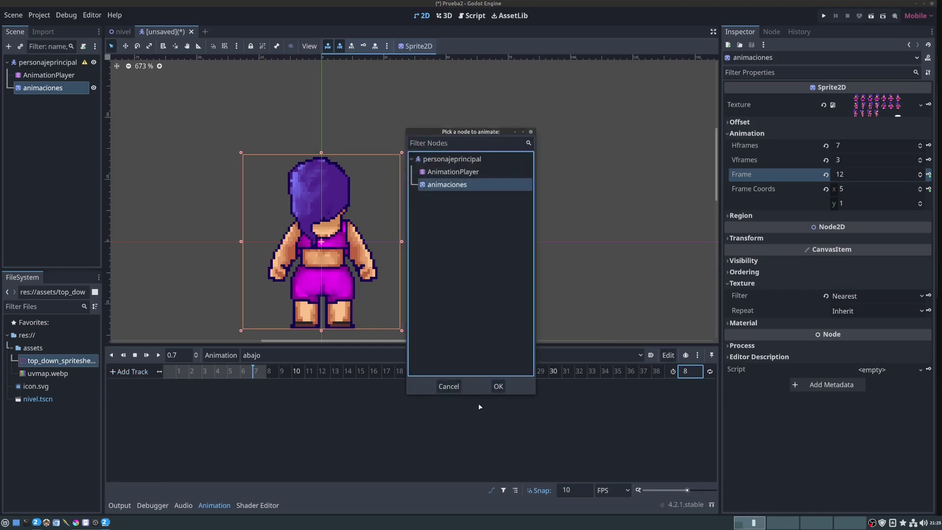
click(498, 386)
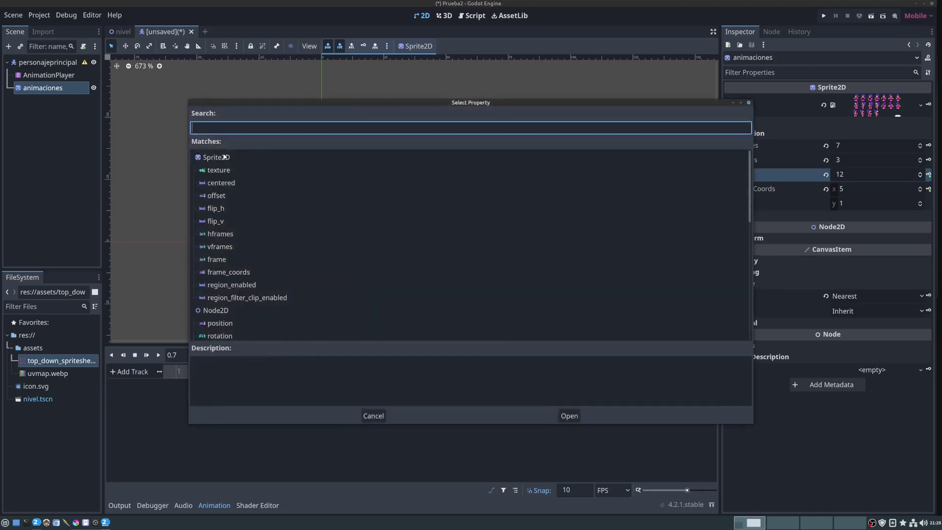
click(212, 260)
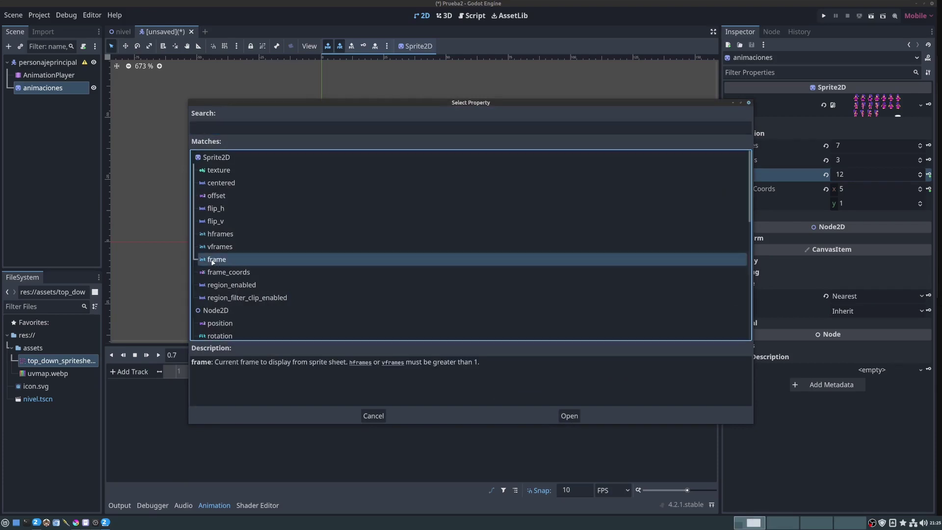
click(565, 415)
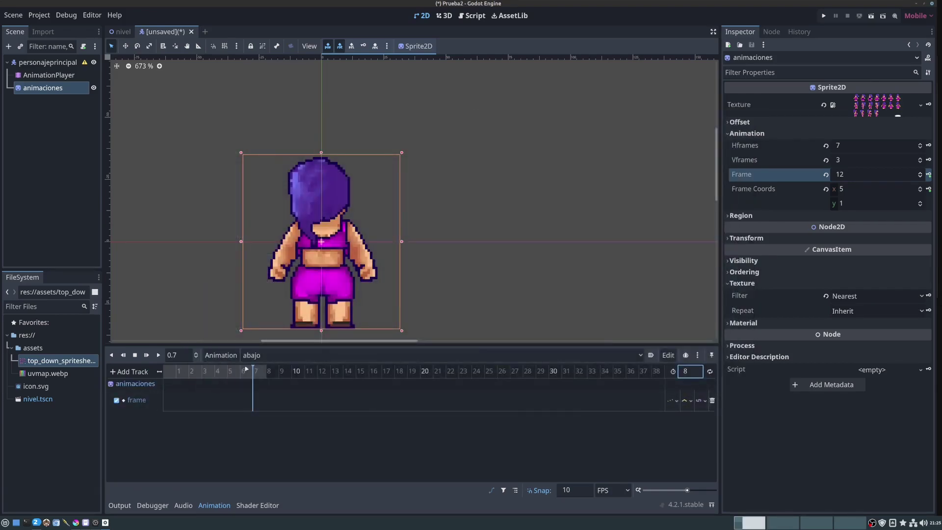
drag(246, 369, 161, 369)
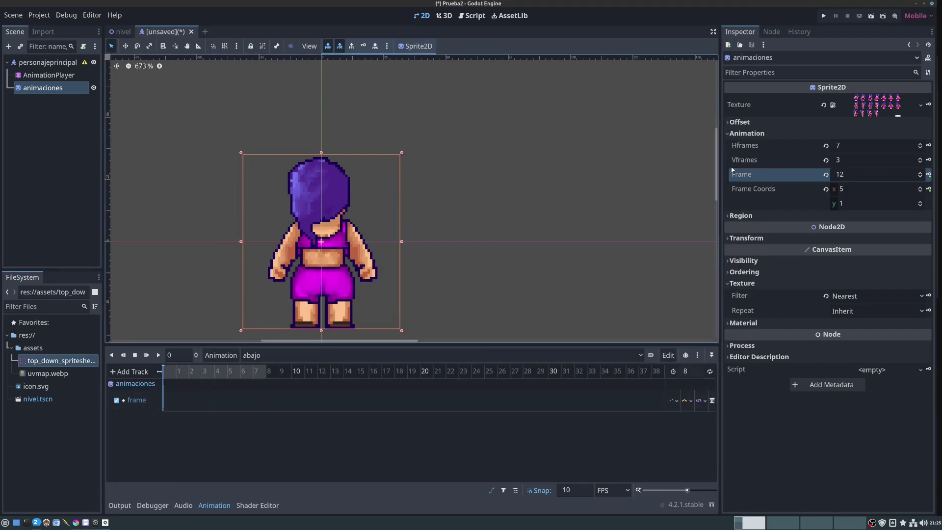
Key sprite frame 4 at time 0 in the abajo animation.
drag(921, 177, 922, 179)
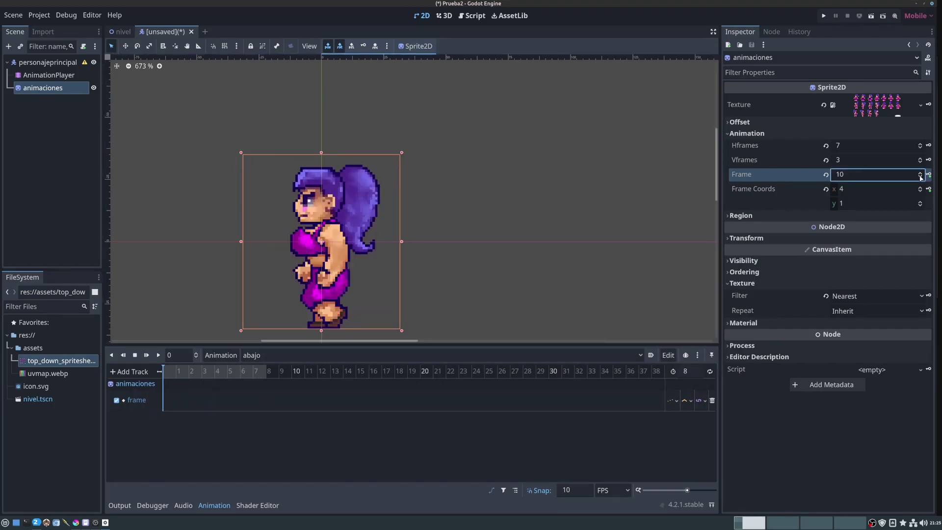
click(922, 179)
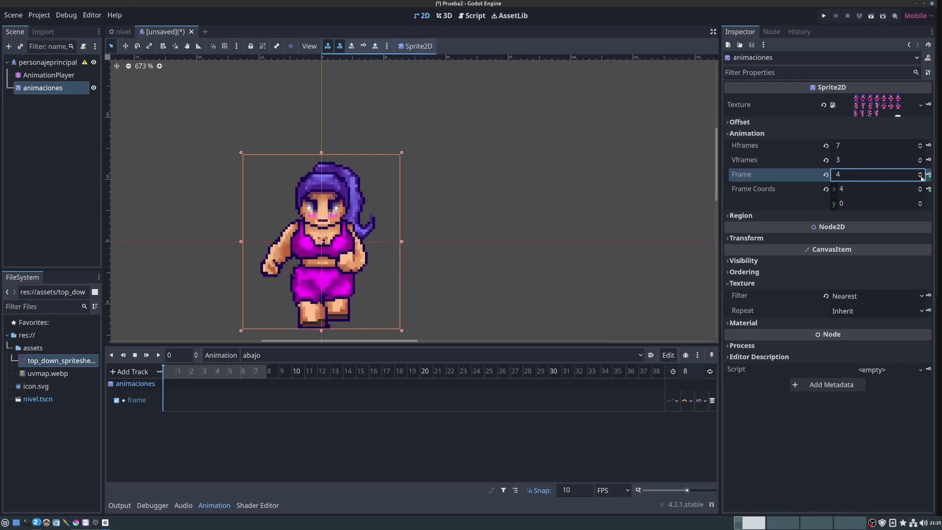
click(922, 179)
click(922, 179)
click(921, 172)
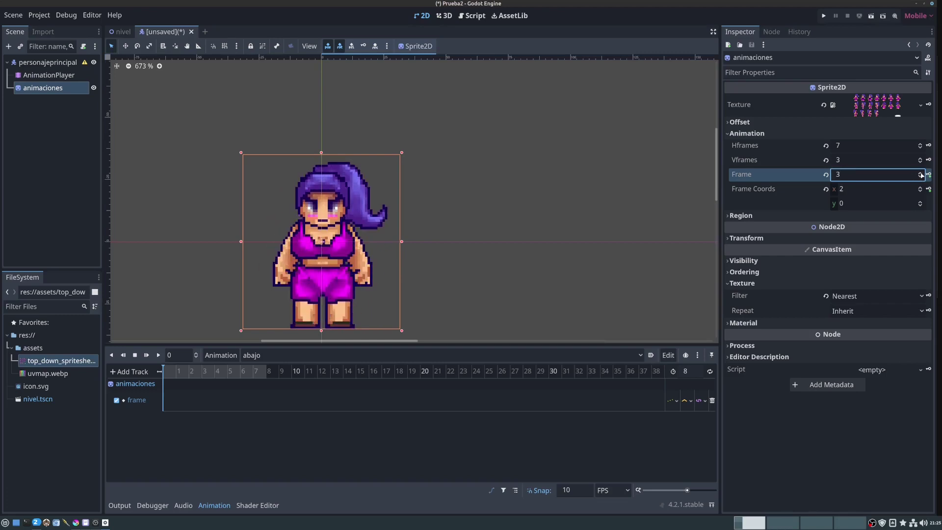
click(920, 173)
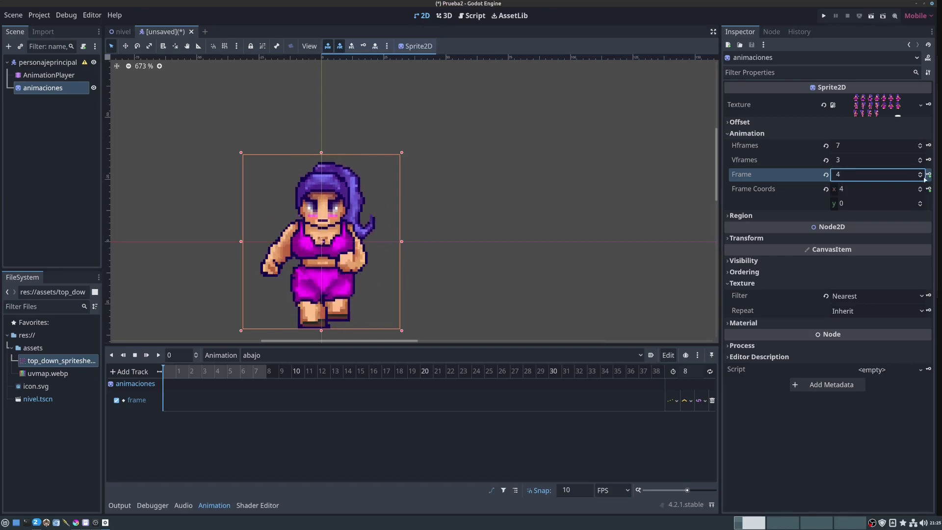
click(928, 174)
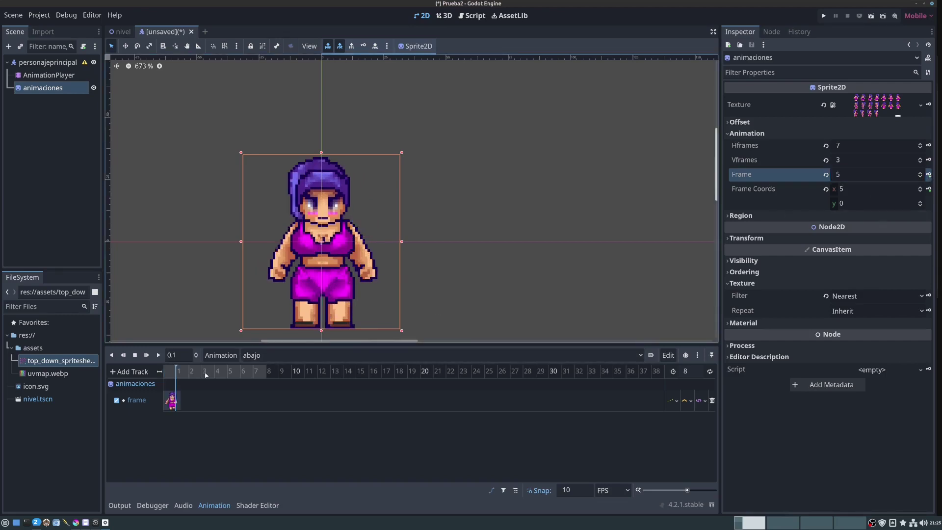
Key sprite frames 5, 6 and 5 at 0.2, 0.4 and 0.6.
click(190, 373)
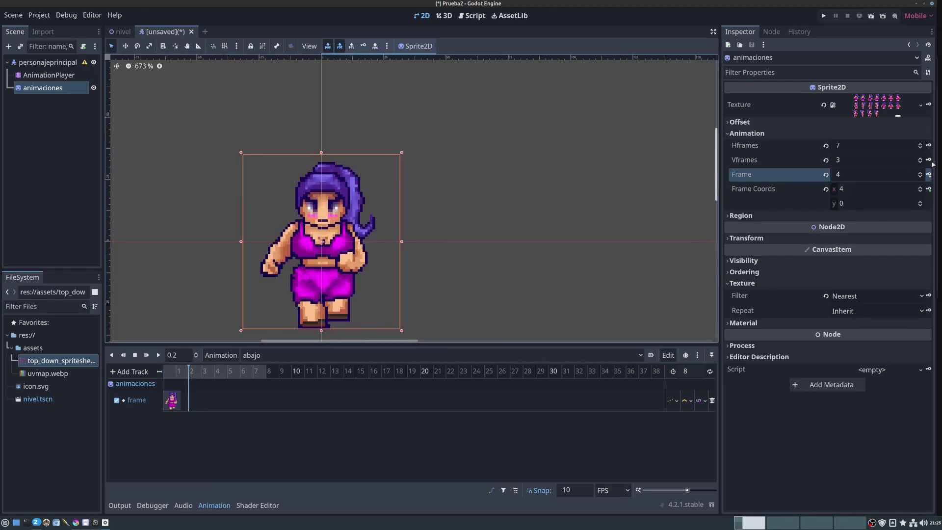
click(920, 173)
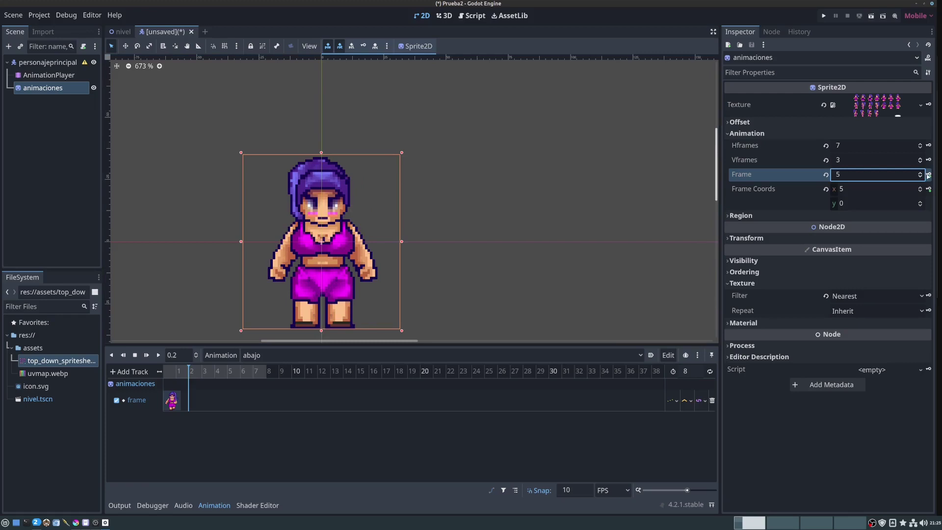
click(929, 174)
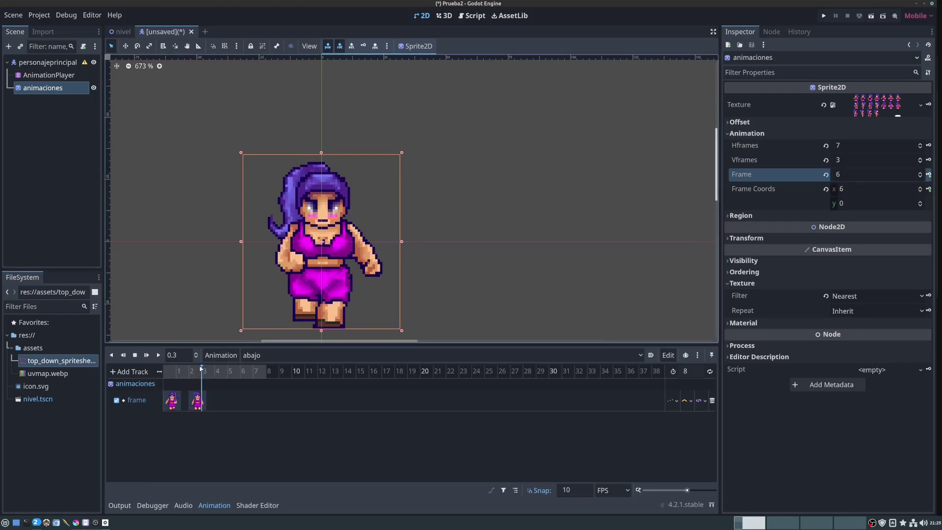
click(214, 370)
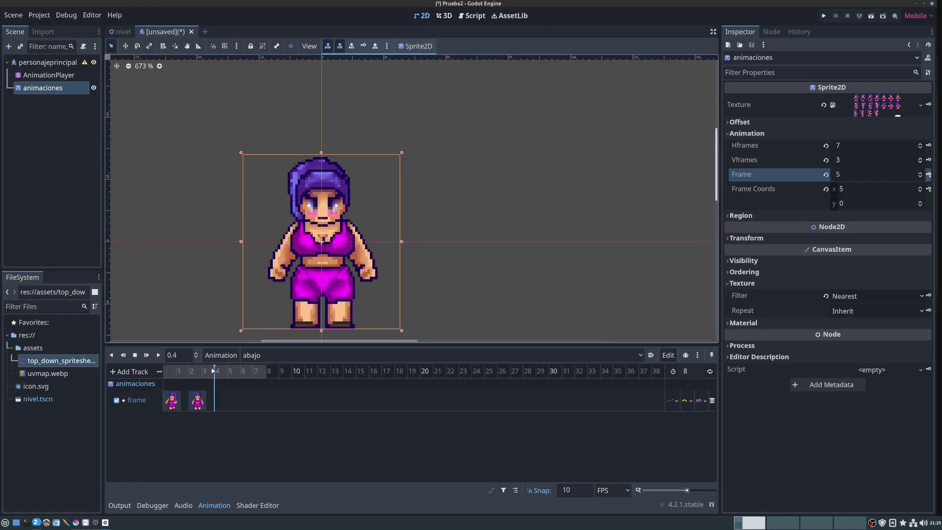
click(920, 173)
click(927, 175)
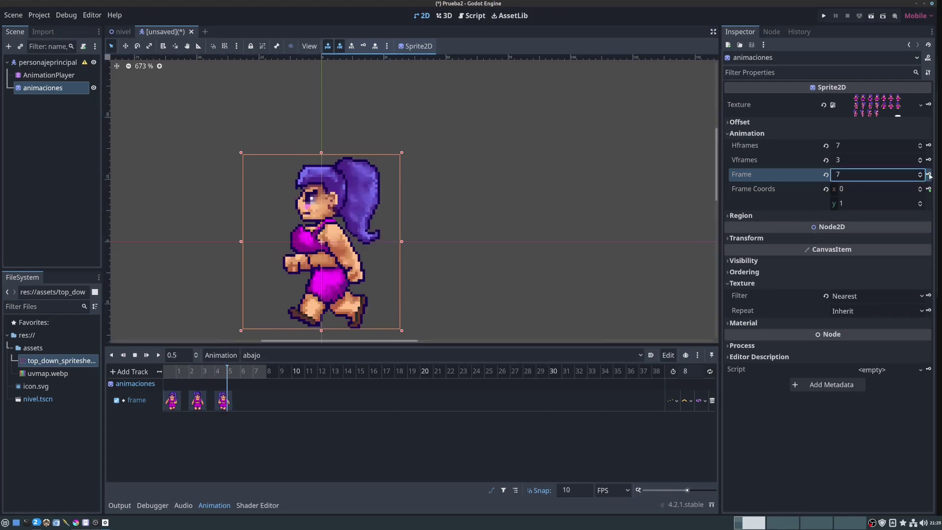
click(242, 371)
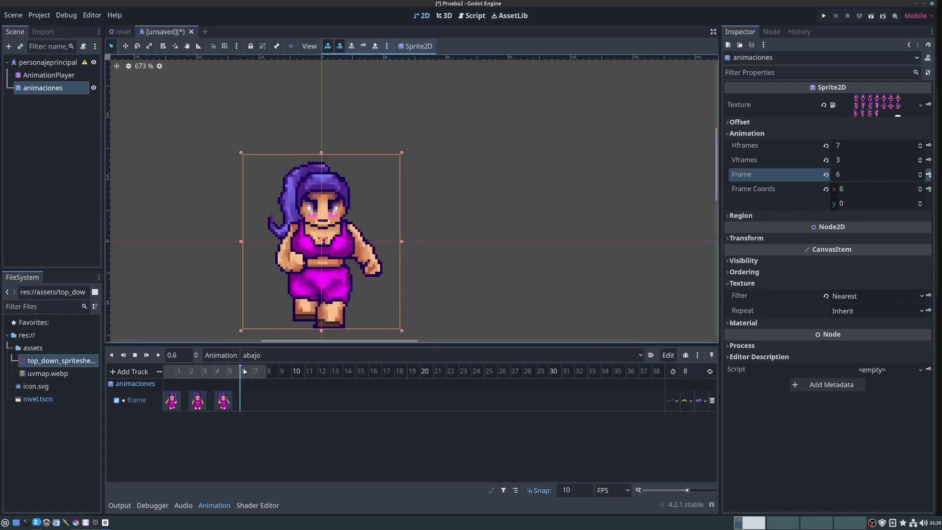
click(920, 177)
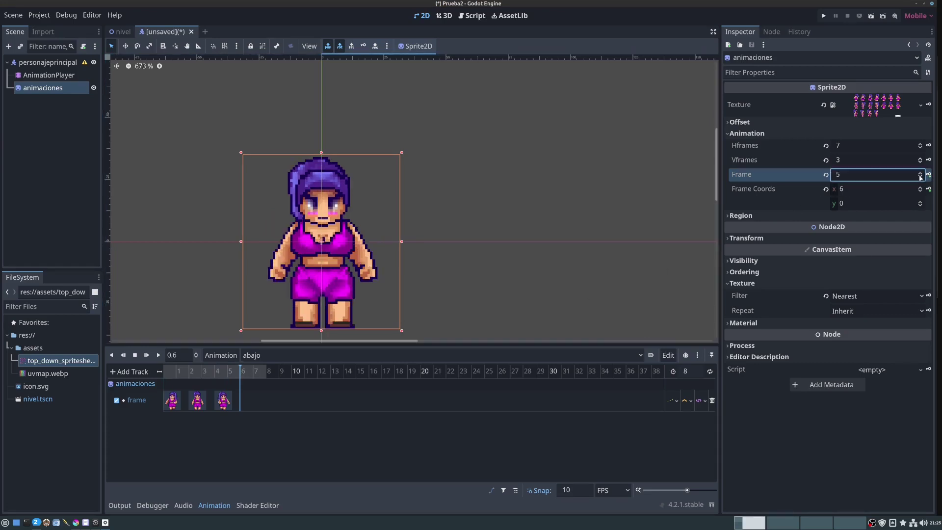
click(929, 175)
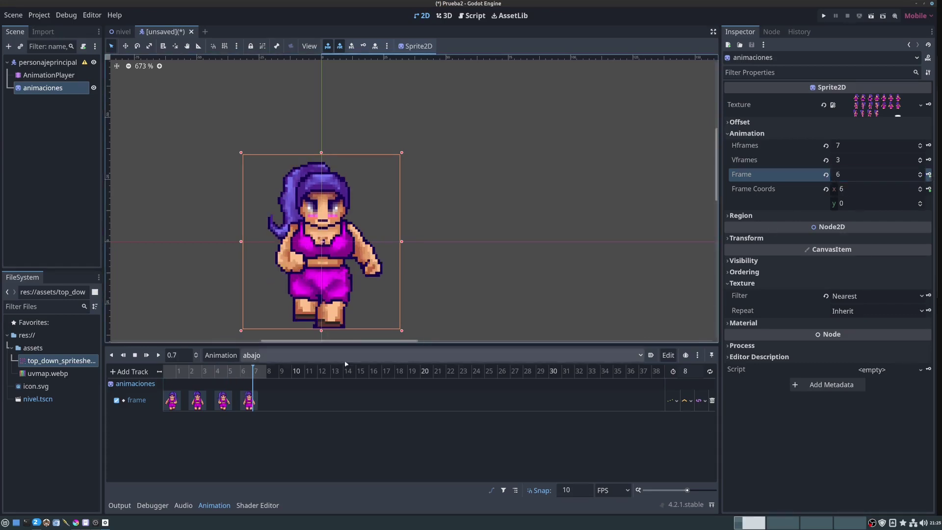
Make abajo loop, preview it, then review the list of existing animations.
click(709, 371)
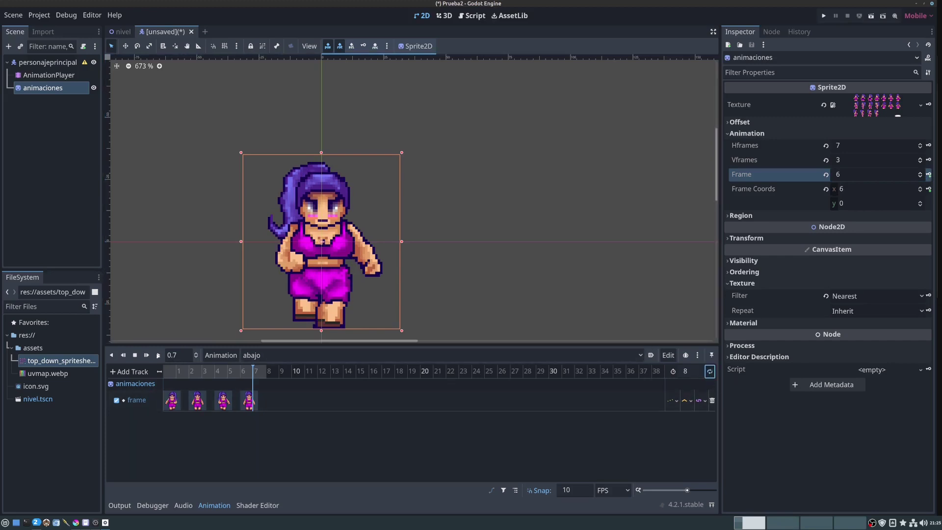
key(d)
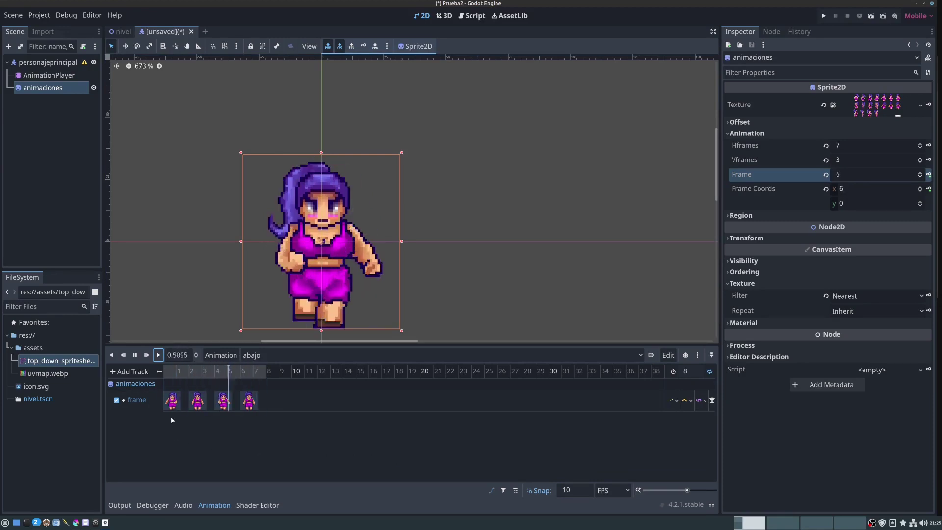
click(135, 355)
click(228, 355)
click(228, 355)
click(253, 356)
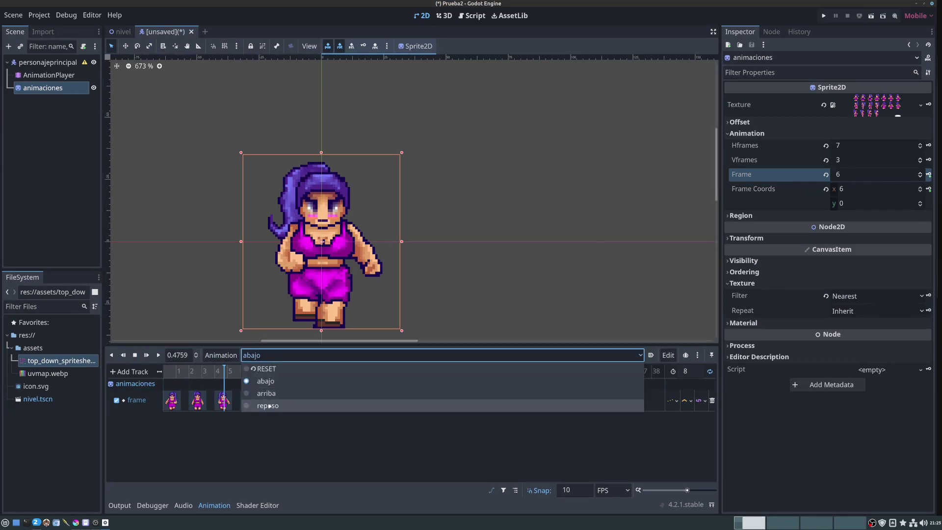
Create a new animation named 'izquierda'.
click(231, 356)
click(232, 356)
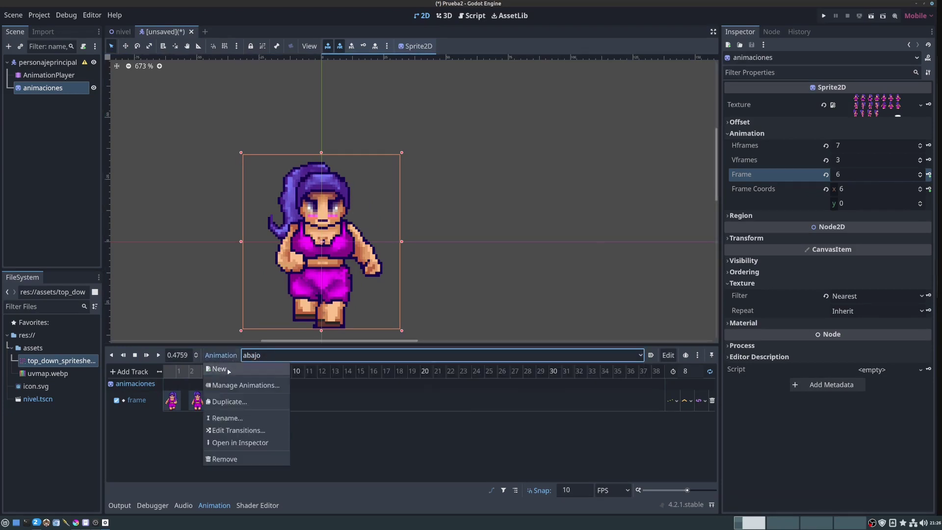
click(225, 368)
click(485, 264)
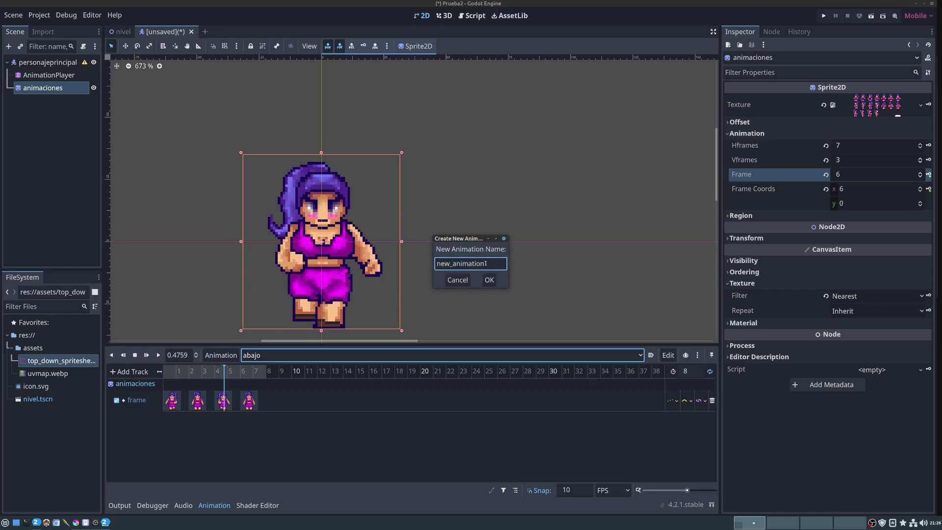
key(BackSpace)
key(BackSpace)
key(BackSpace)
key(BackSpace)
key(BackSpace)
key(BackSpace)
text(zquierda)
click(490, 279)
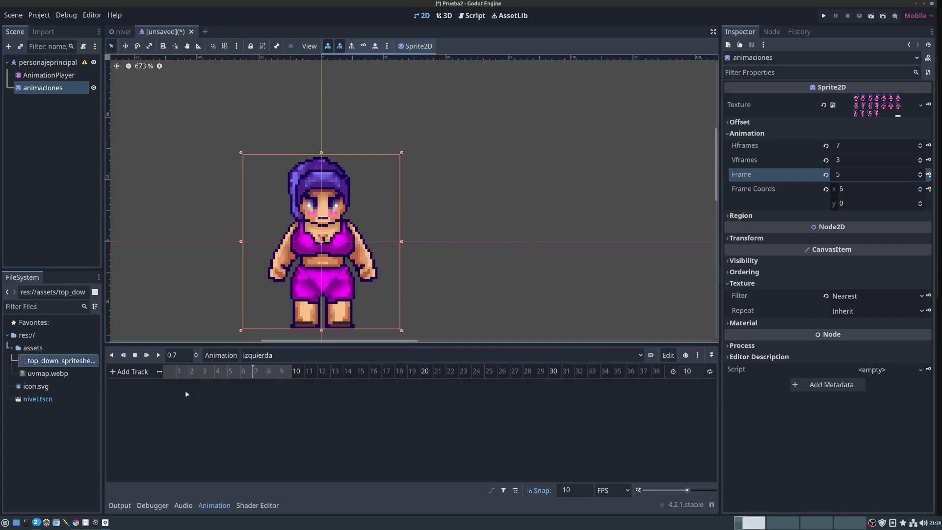
Add a frame property track for the animaciones sprite, with the playhead back at 0.
click(129, 372)
click(136, 383)
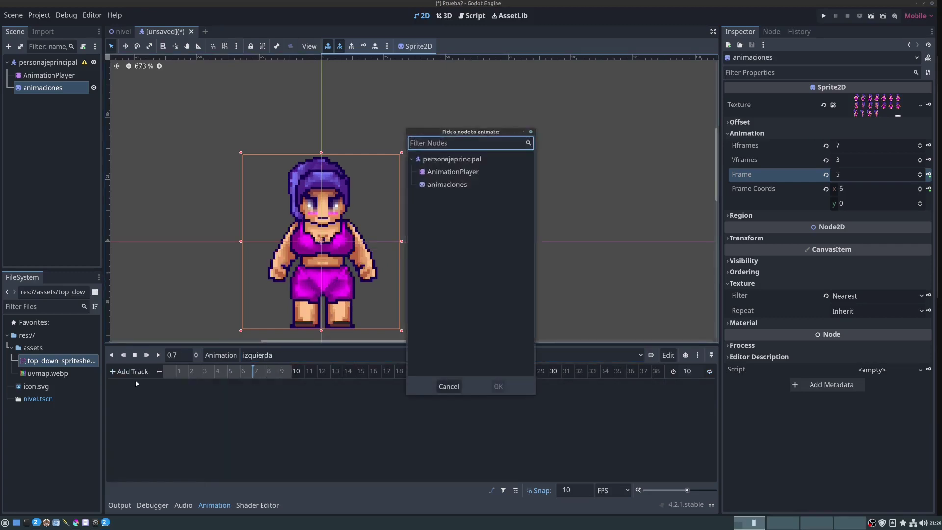
click(447, 184)
click(497, 386)
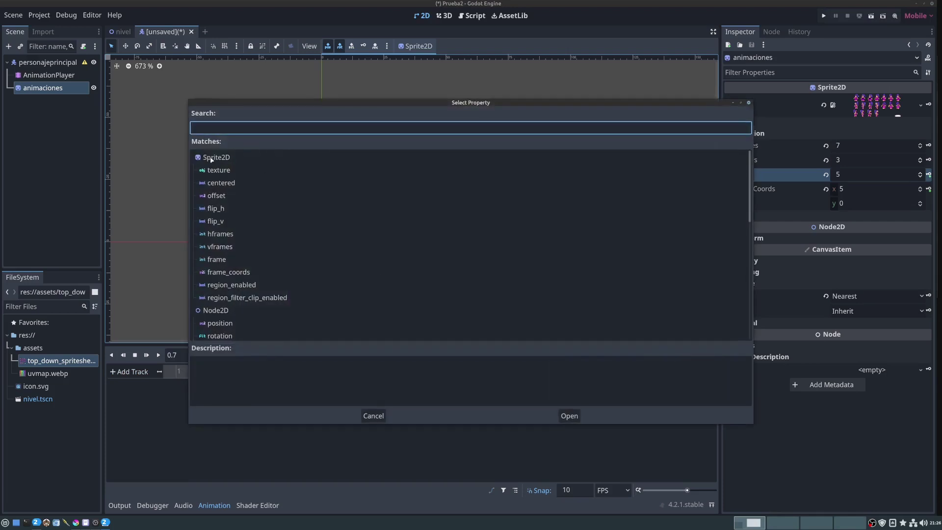
click(216, 259)
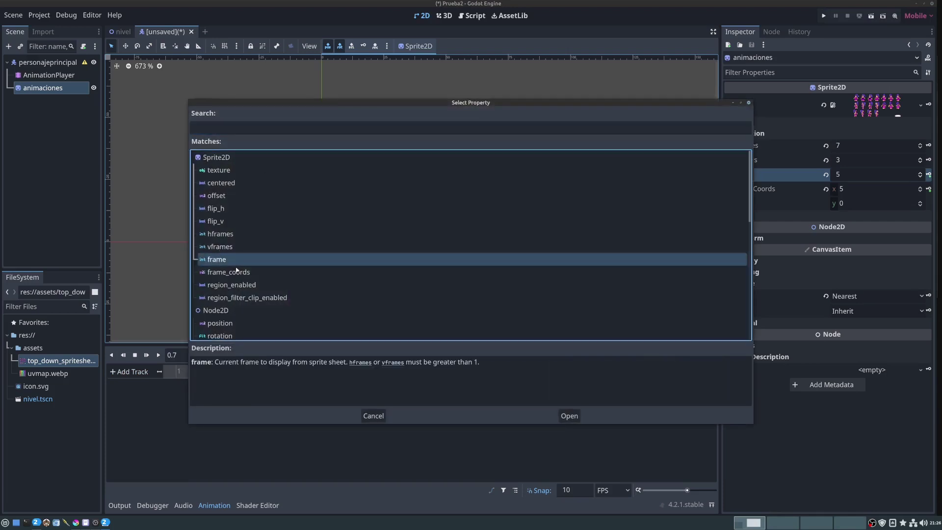
click(574, 416)
drag(253, 371, 158, 373)
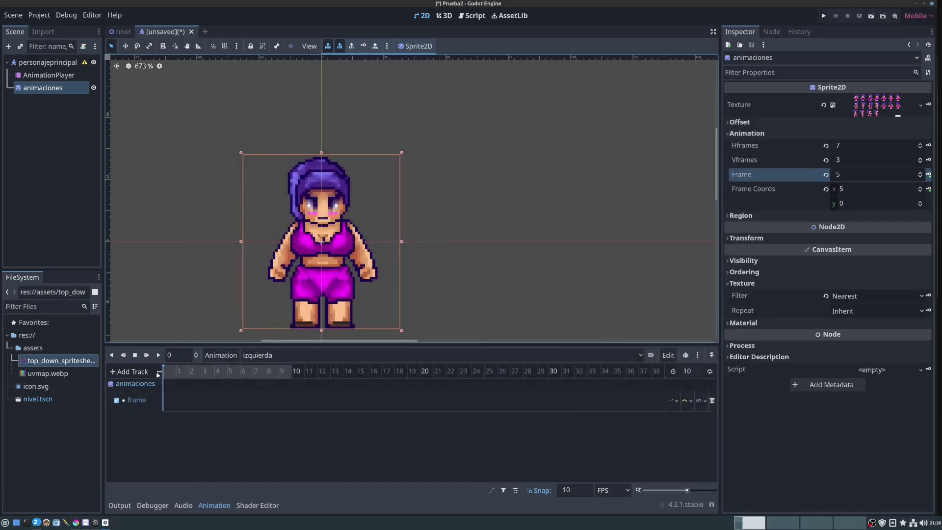
Set the izquierda animation length to 8 and enable looping.
double_click(687, 371)
text(8)
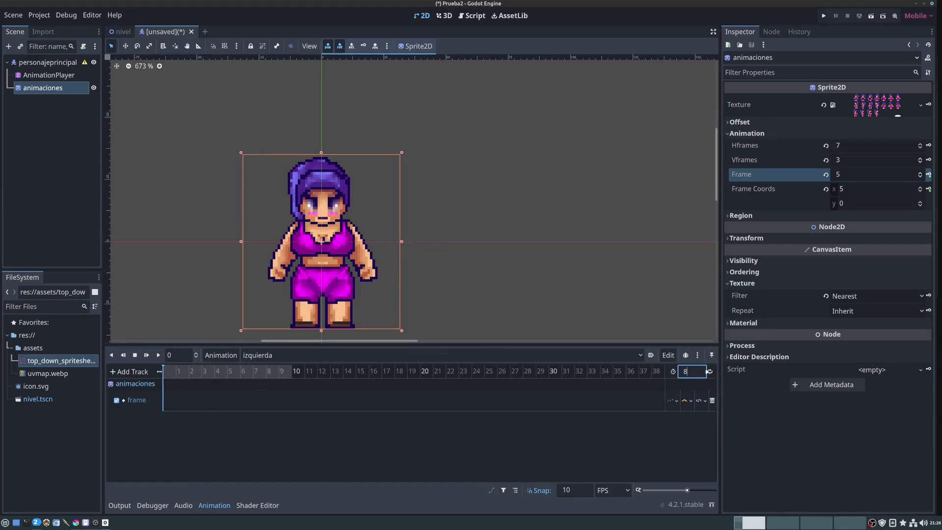
key(Return)
click(710, 371)
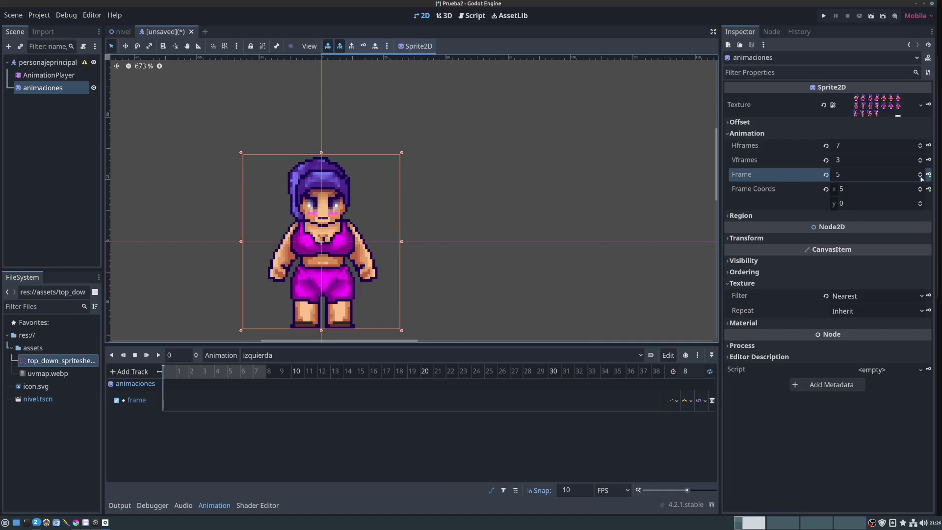
Key the side-walk sprite frames 7 at time 0 and 8 next.
click(921, 177)
click(921, 173)
click(920, 173)
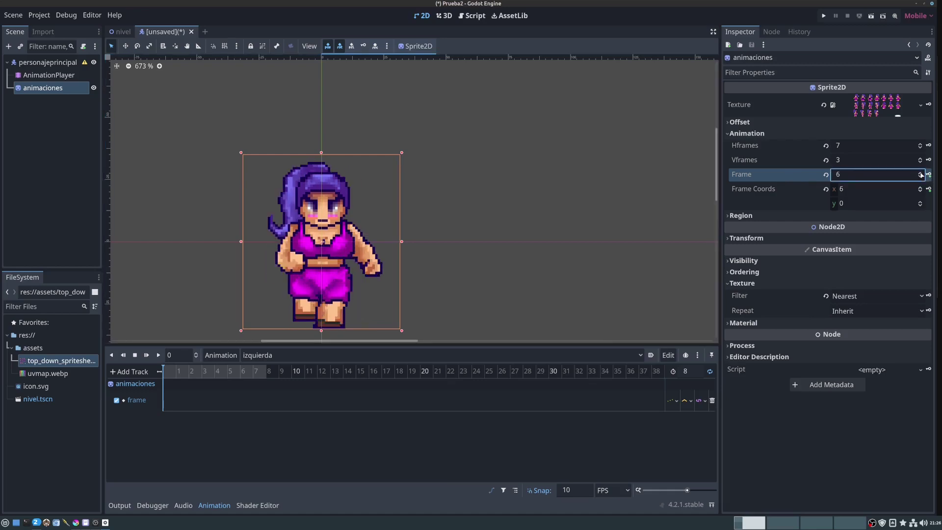
click(921, 173)
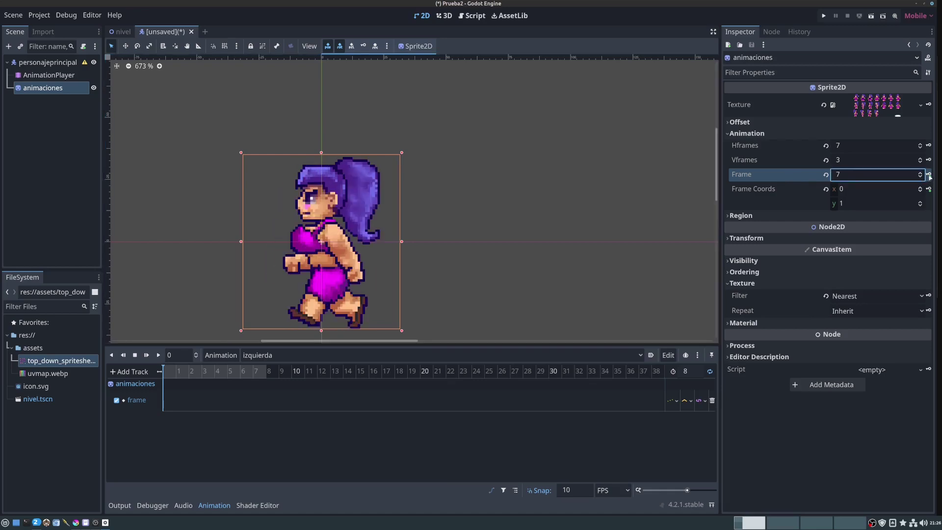
click(930, 175)
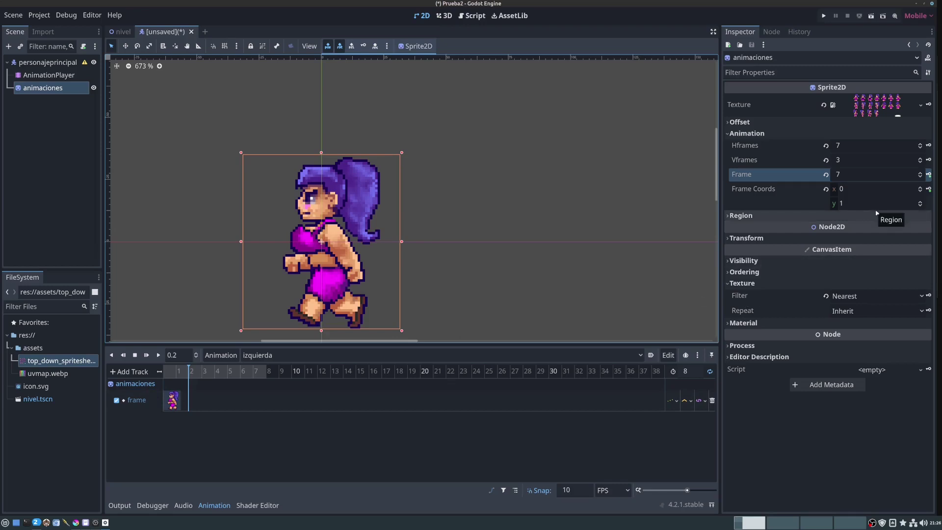
click(919, 172)
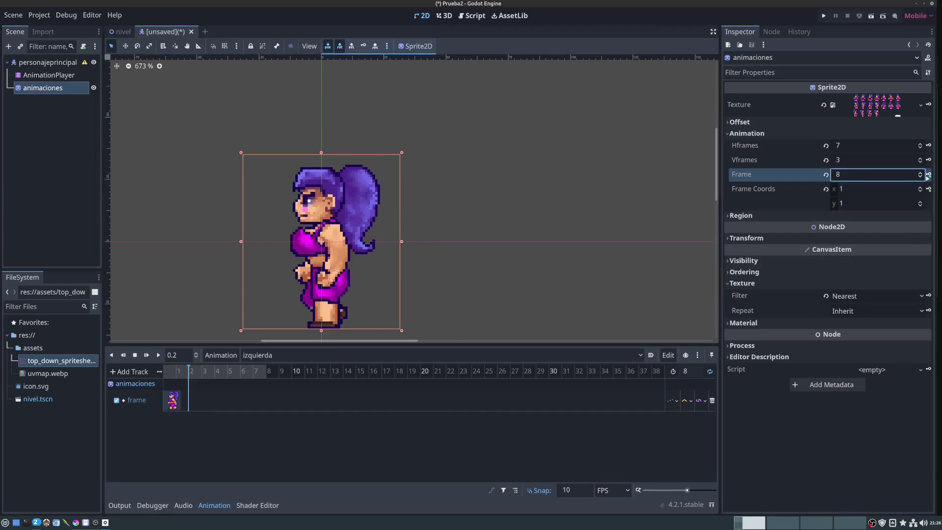
click(929, 175)
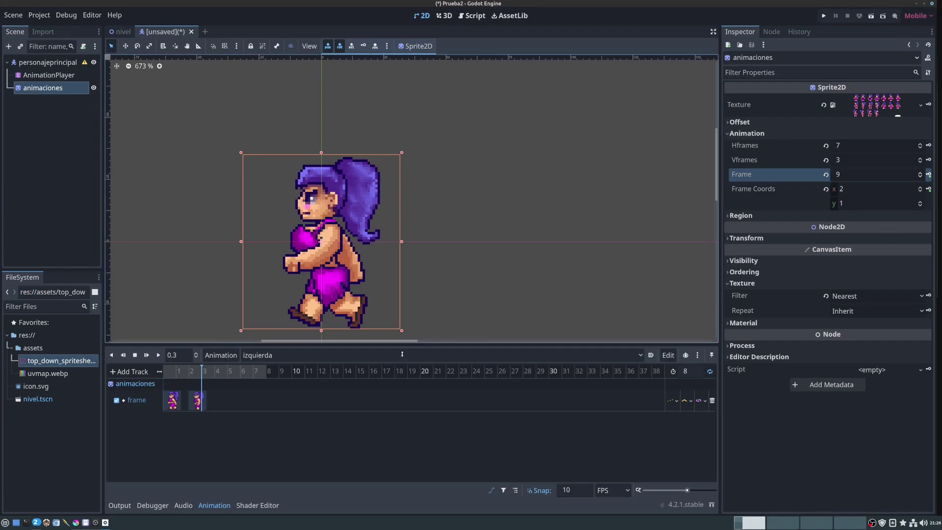
Key sprite frames 9 at 0.4 and 10 at 0.6.
click(216, 373)
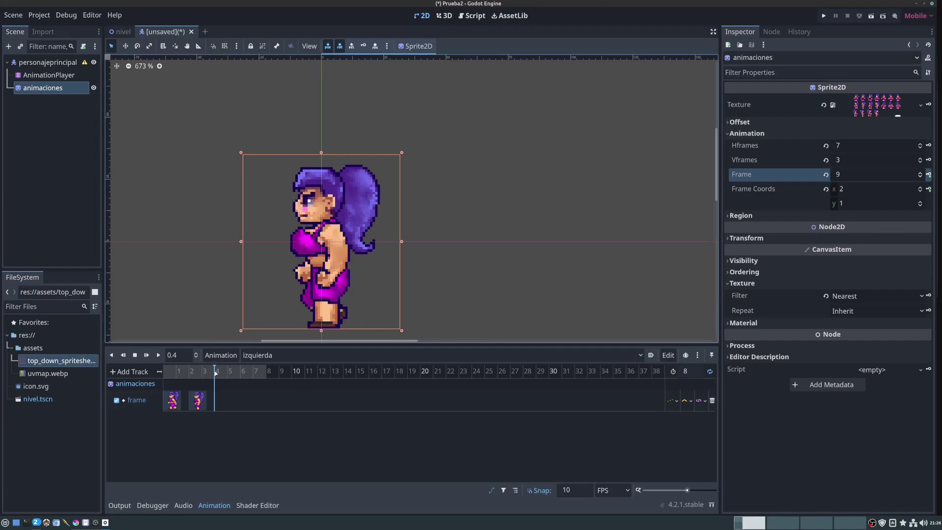
click(920, 173)
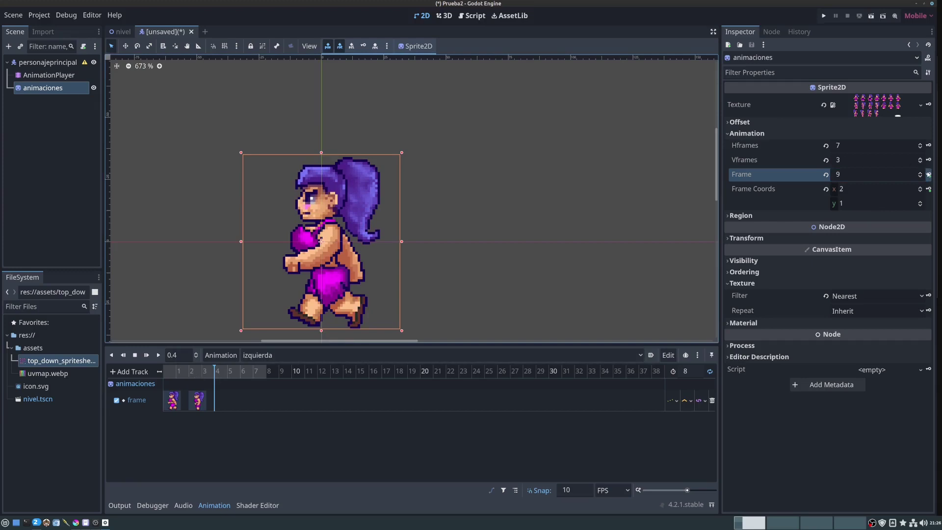
click(928, 174)
click(241, 372)
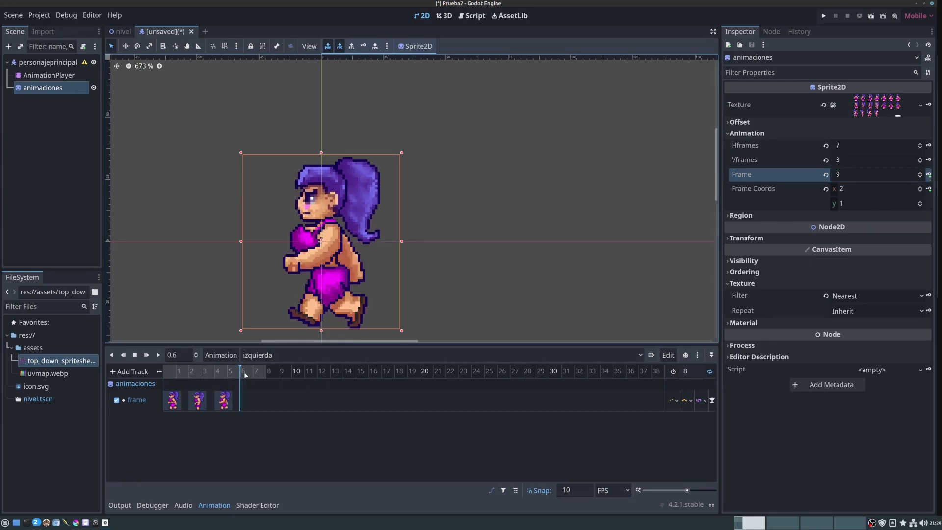
click(920, 174)
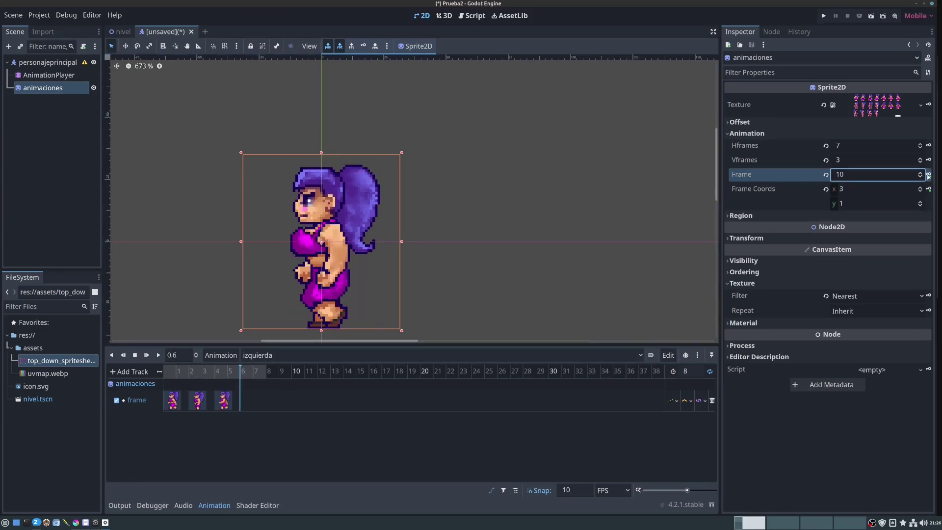
click(928, 174)
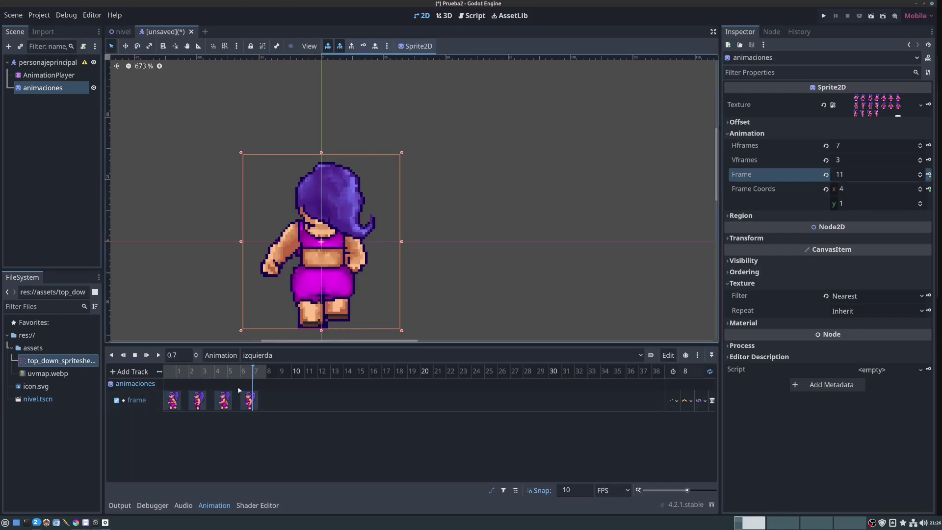
Preview the izquierda animation from the start, then stop it.
click(135, 355)
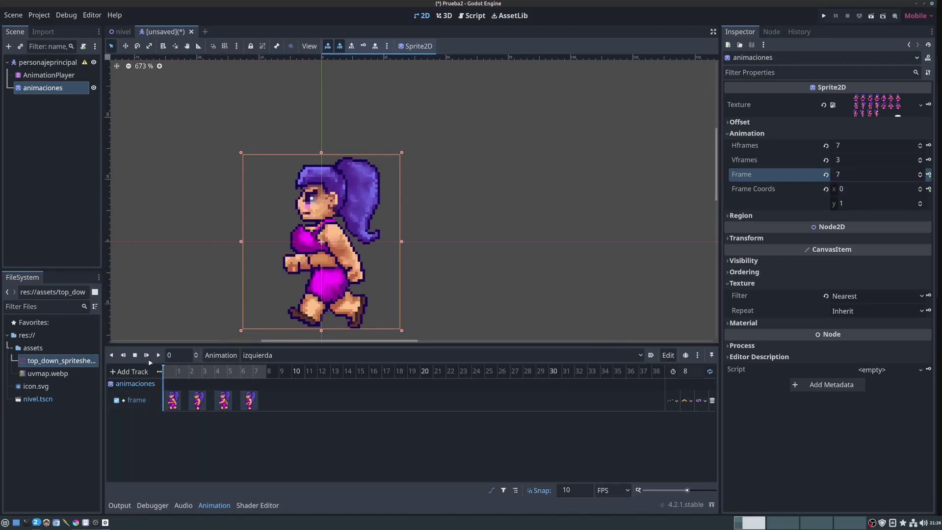
click(158, 354)
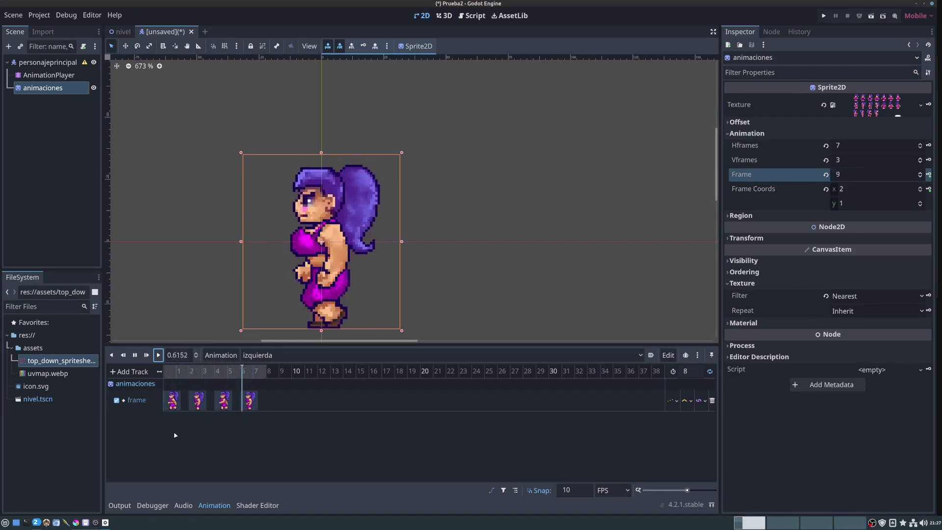
click(134, 355)
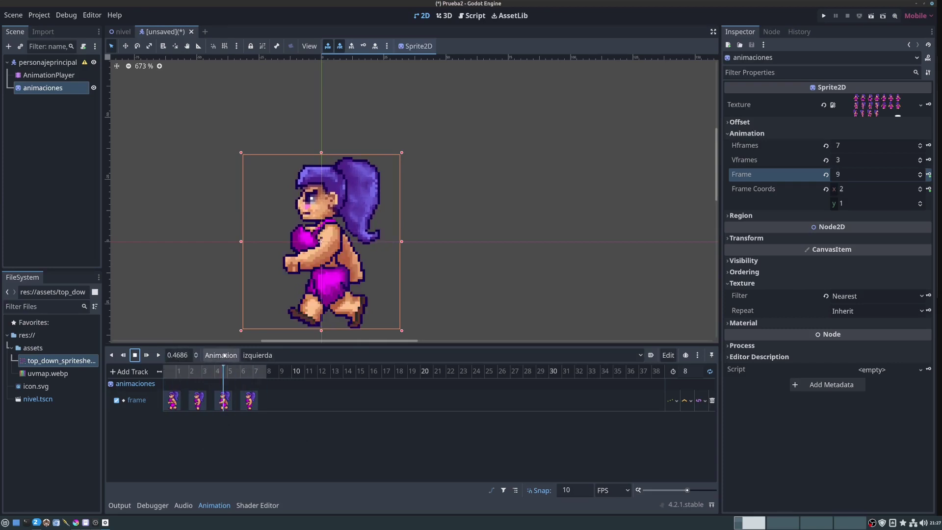
Create a new animation named 'derecha'.
click(230, 354)
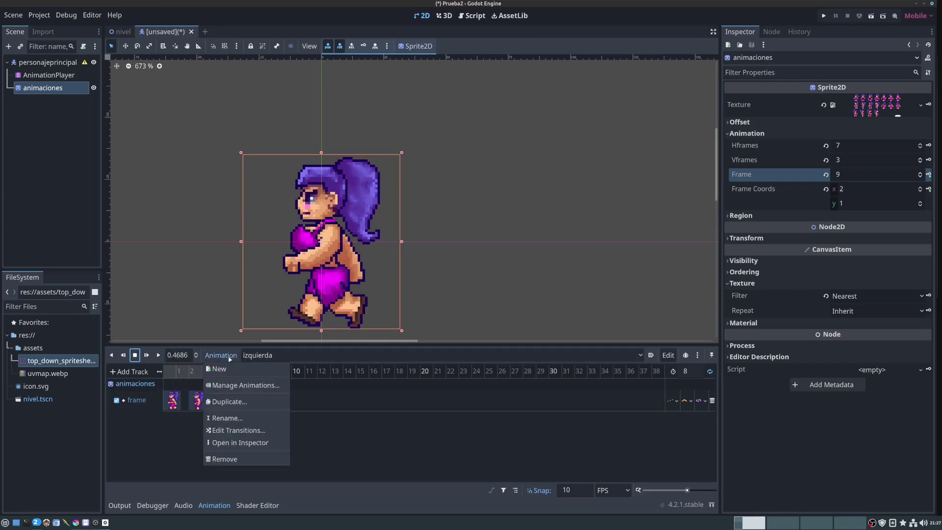
click(216, 371)
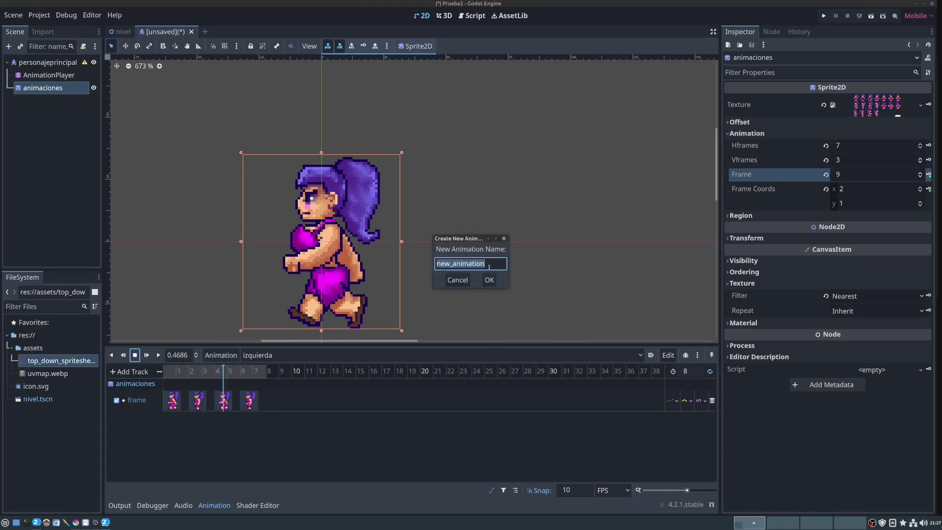
text(derecha)
click(489, 280)
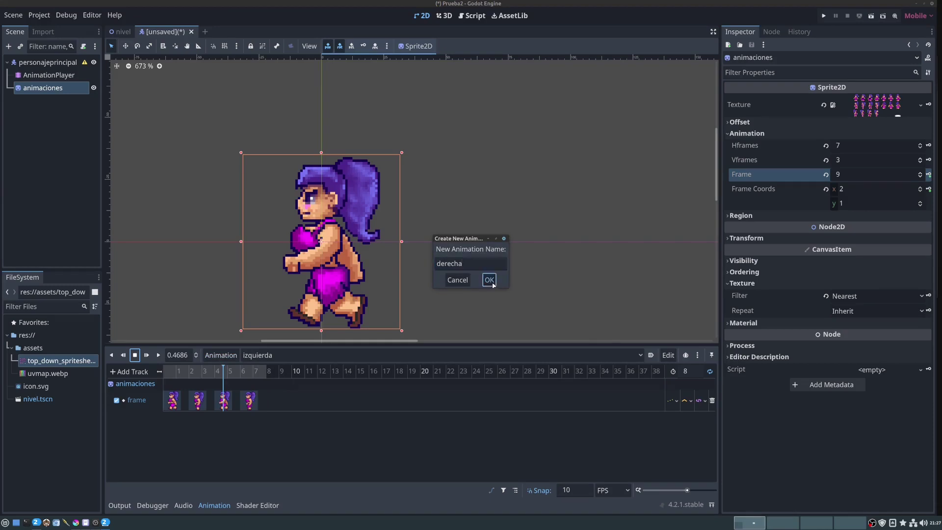
Add a property track animating the animaciones sprite's frame.
click(131, 371)
click(137, 384)
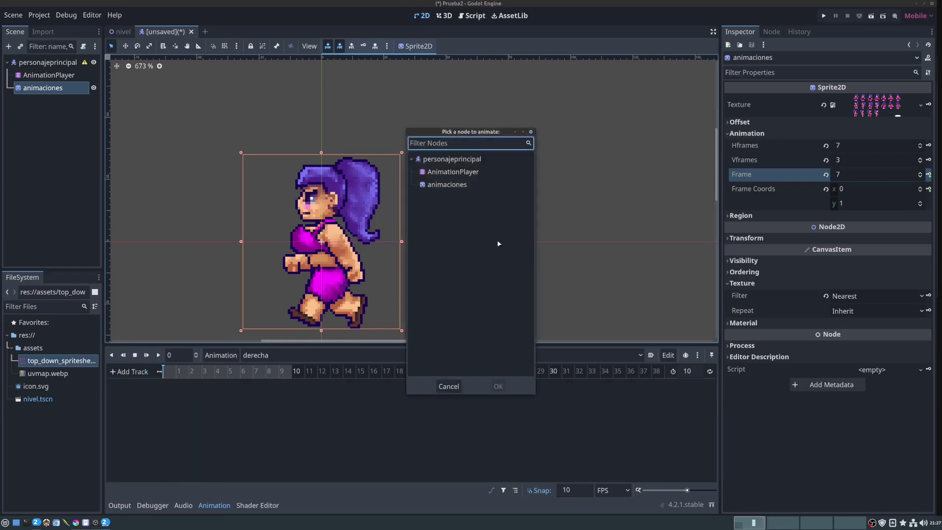
click(442, 189)
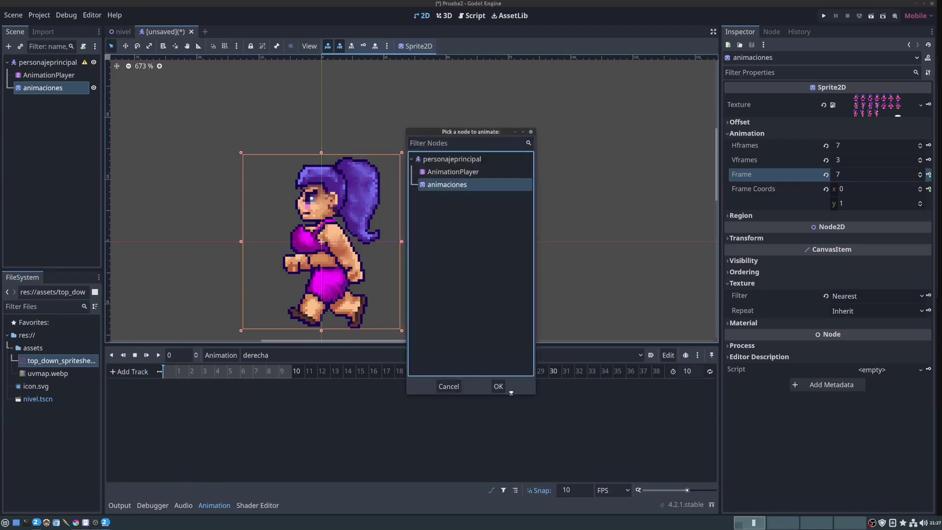
click(498, 386)
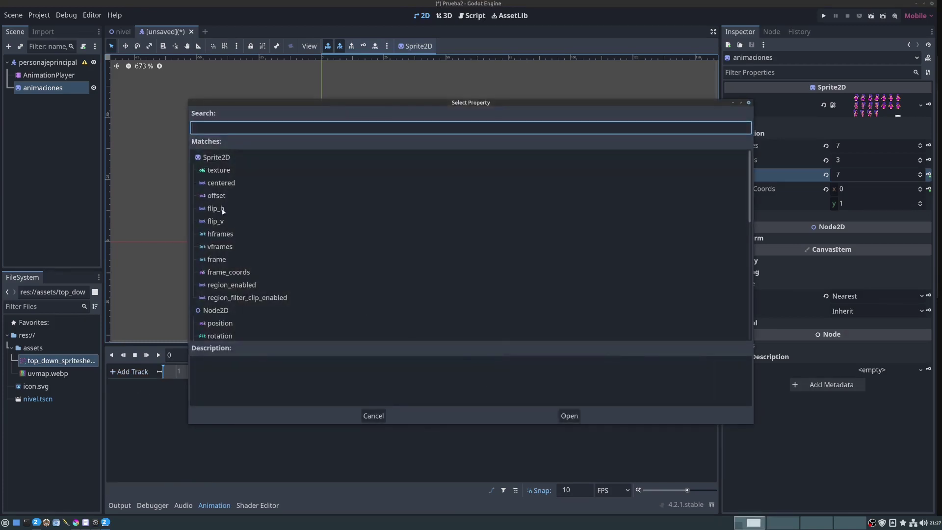
click(213, 260)
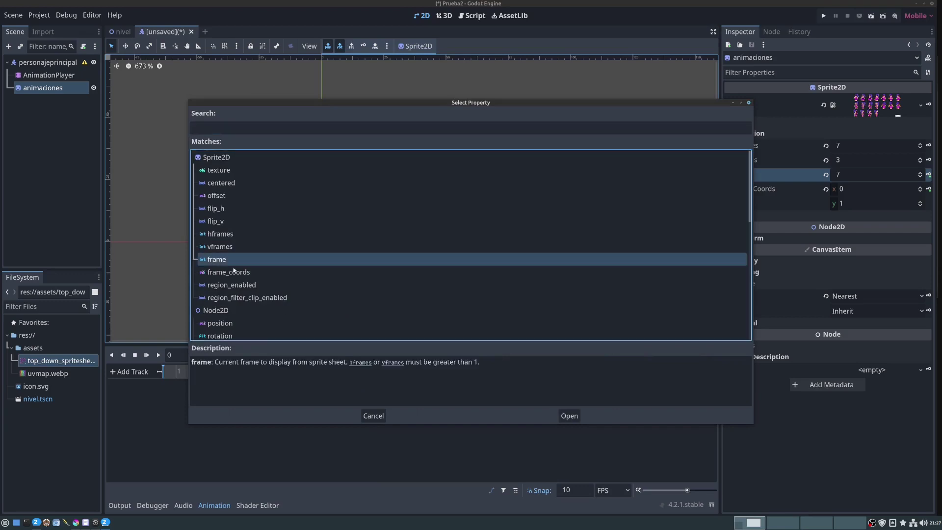
click(569, 415)
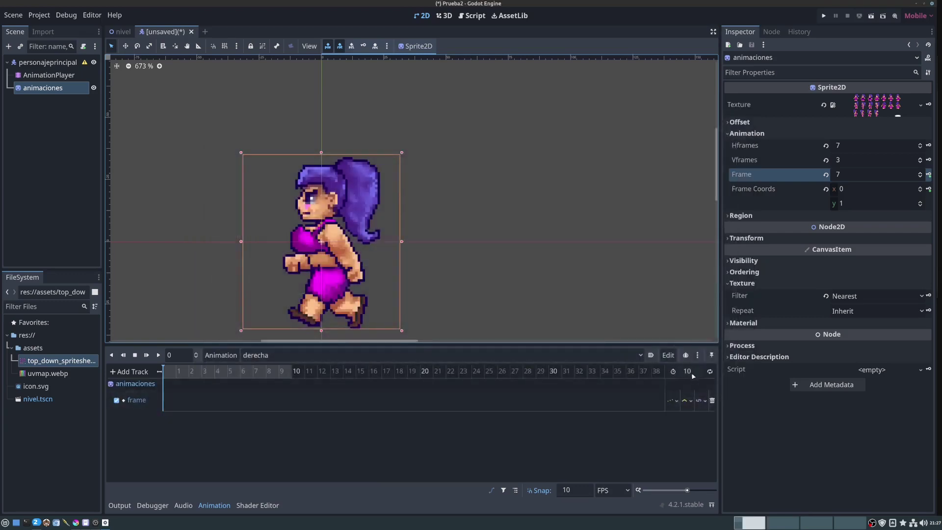
Set the derecha animation length to 8.
click(688, 371)
text(8)
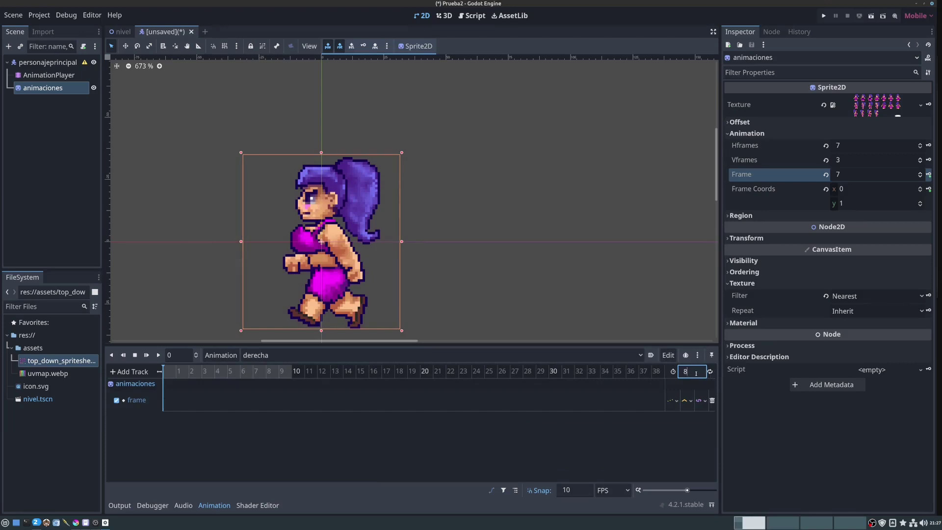
click(709, 371)
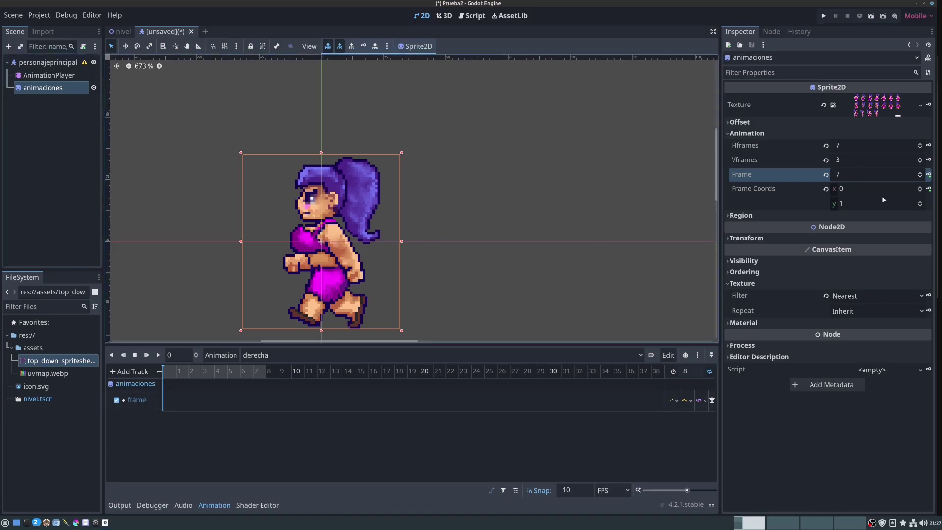
Key sprite frame 14 at time 0 and frame 15 at 0.2.
click(920, 173)
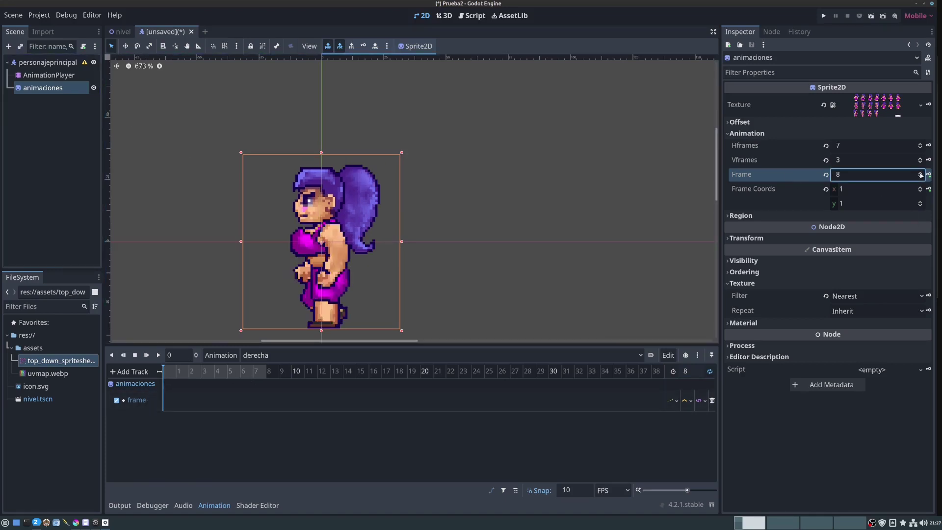
click(920, 172)
click(920, 172)
click(920, 172)
click(920, 172)
click(920, 172)
click(920, 172)
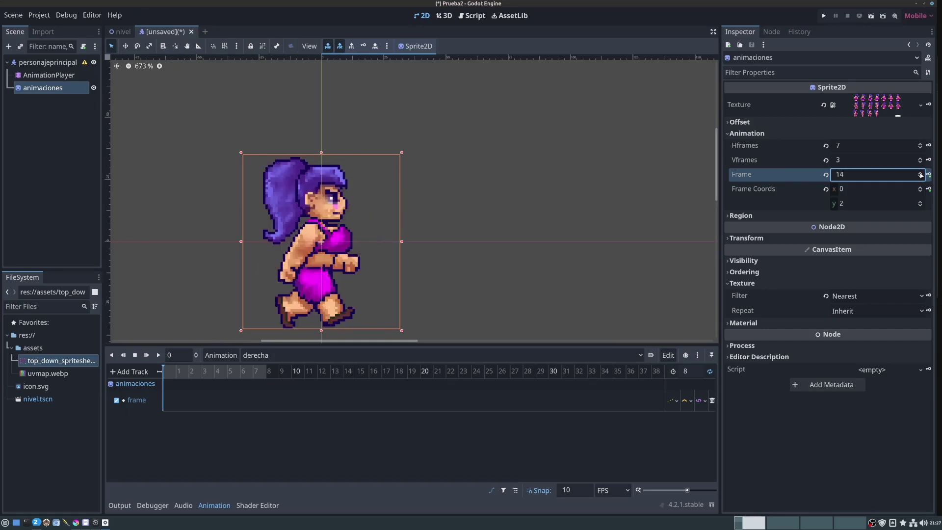
click(929, 174)
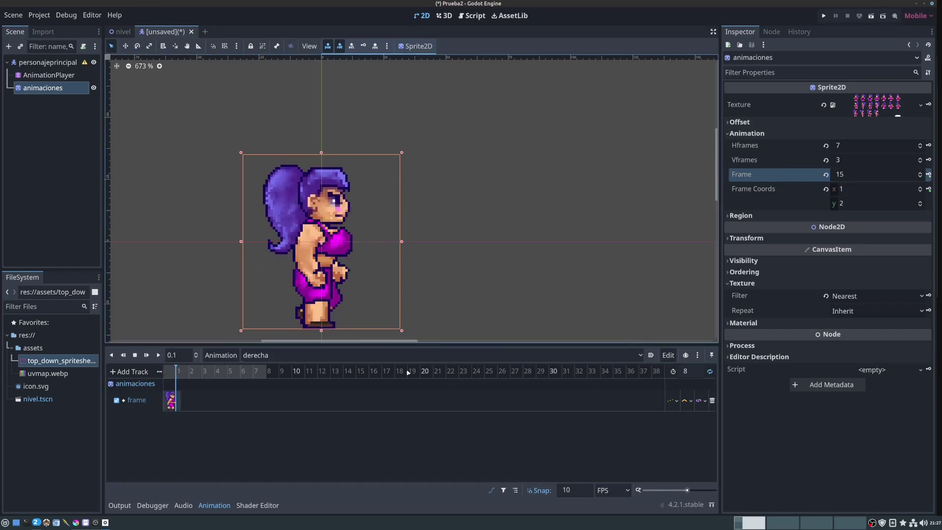
click(188, 372)
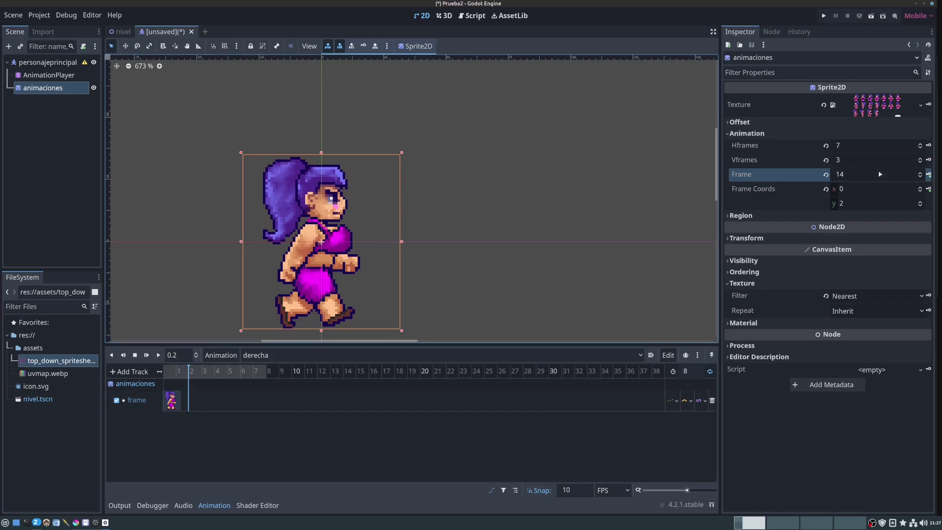
click(920, 172)
click(929, 174)
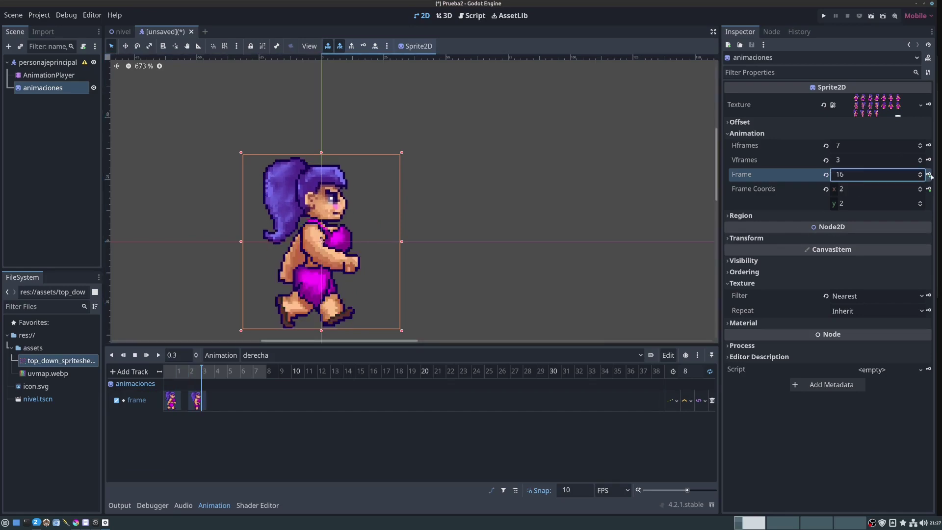
Key sprite frames 16 at 0.4 and 17 at 0.6.
click(219, 369)
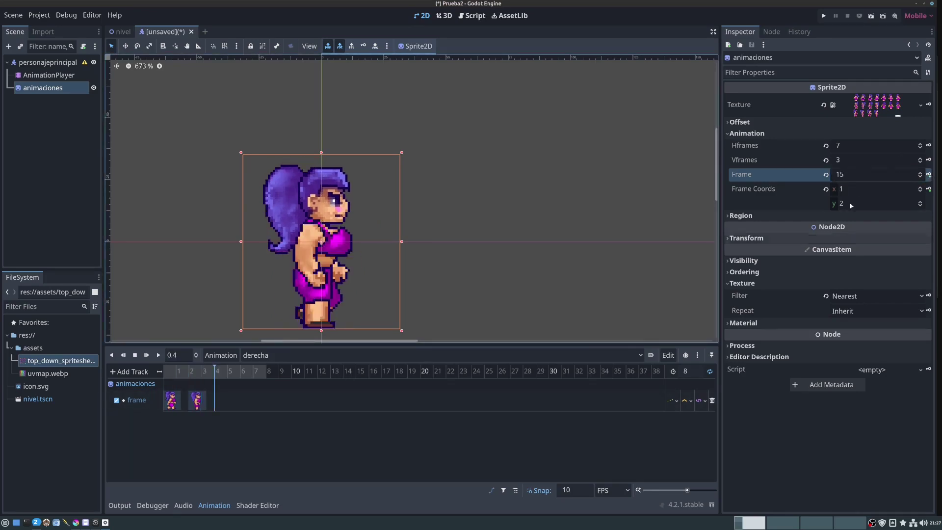
click(920, 172)
click(928, 174)
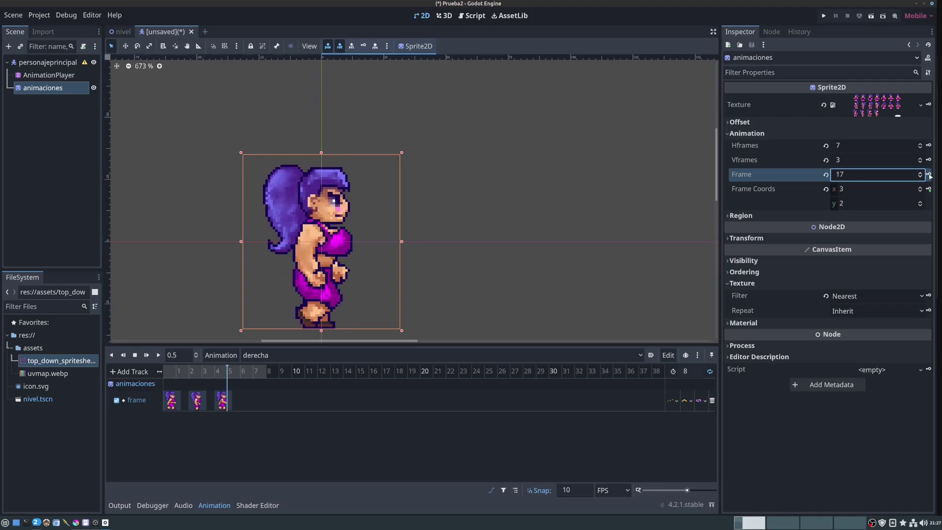
click(246, 373)
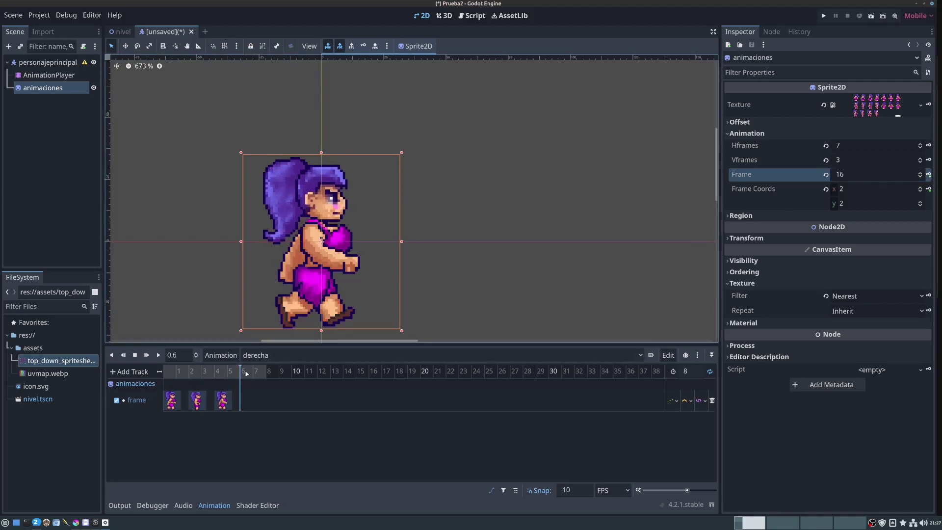
click(920, 172)
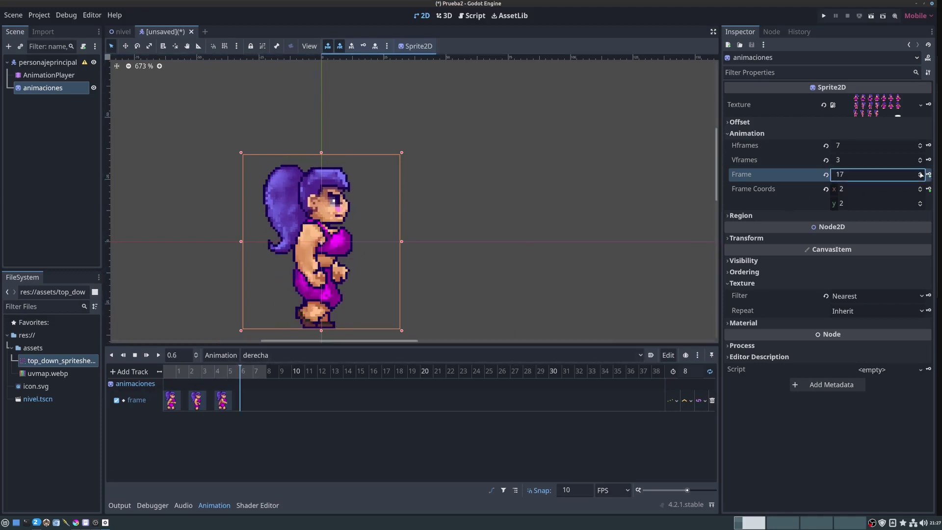
click(927, 174)
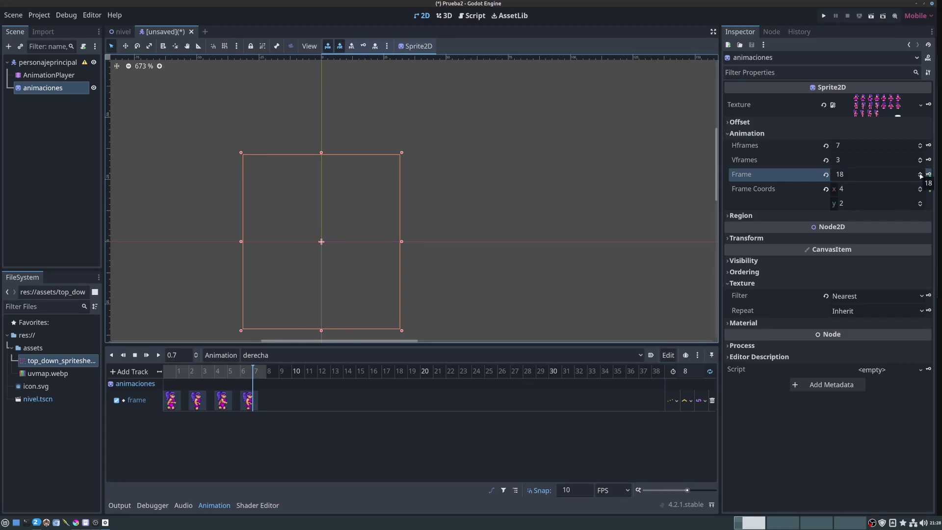
Check the frames beyond 17, then preview derecha from the start and stop.
click(920, 173)
click(920, 173)
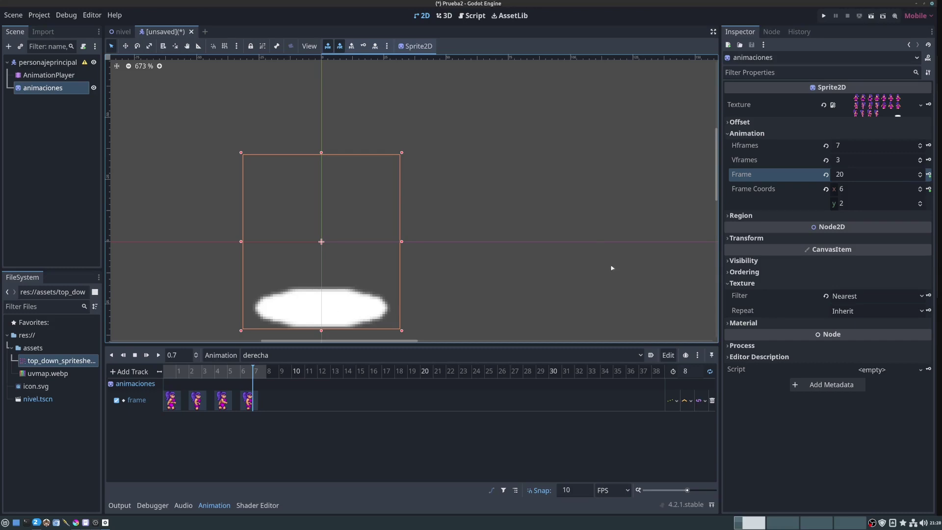
drag(230, 369, 162, 371)
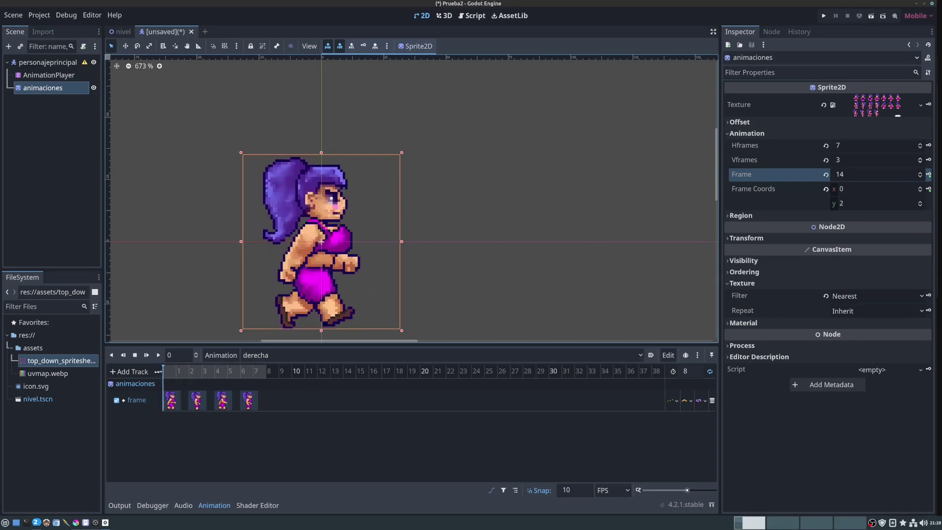
click(158, 354)
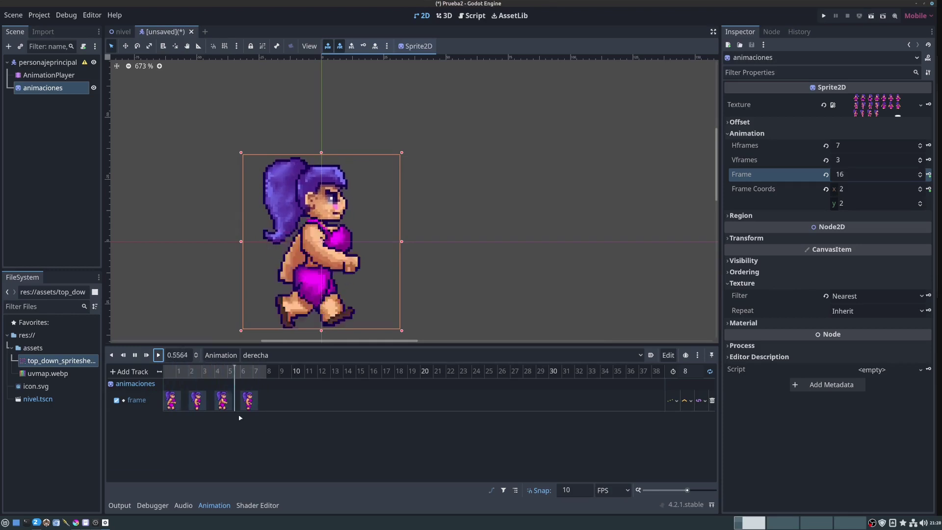
click(135, 354)
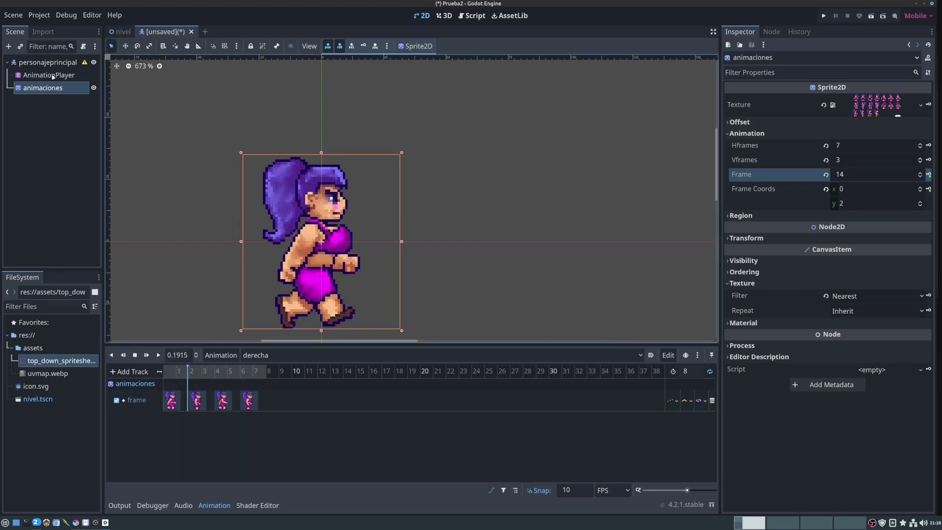
Switch to the reposo animation and set it to autoplay on load.
click(285, 356)
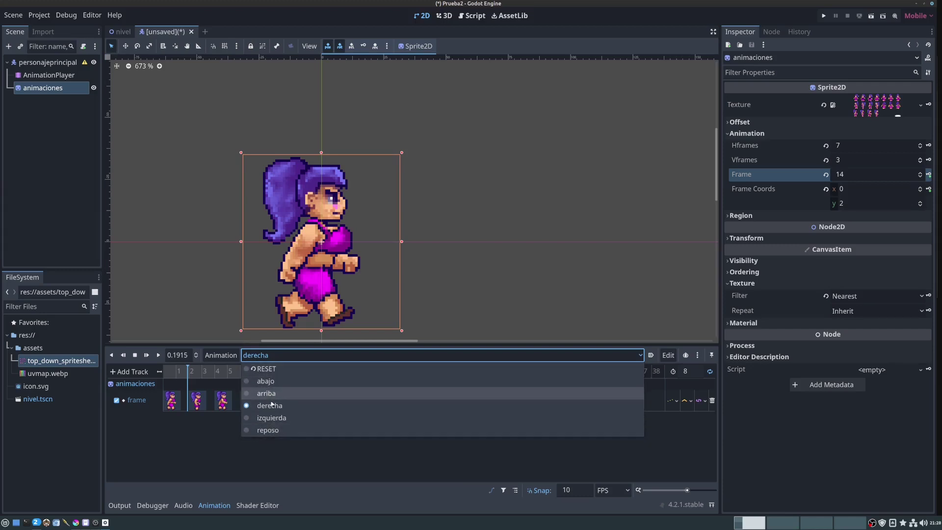
click(268, 430)
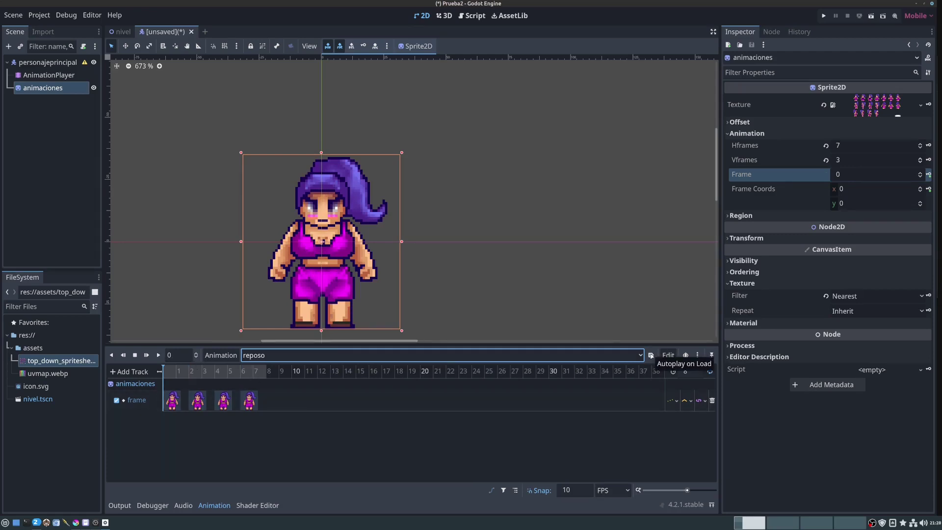
click(650, 356)
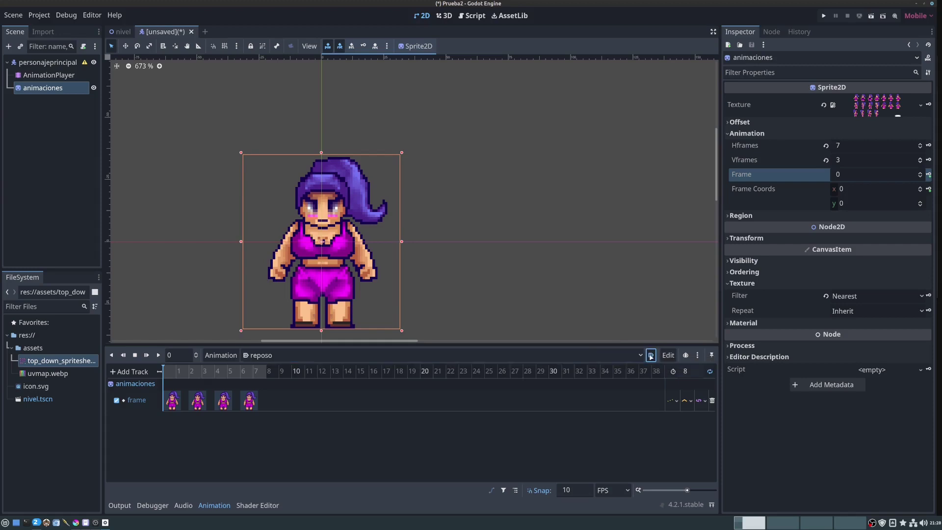
Save the character scene as personajeprincipal.tscn.
click(47, 63)
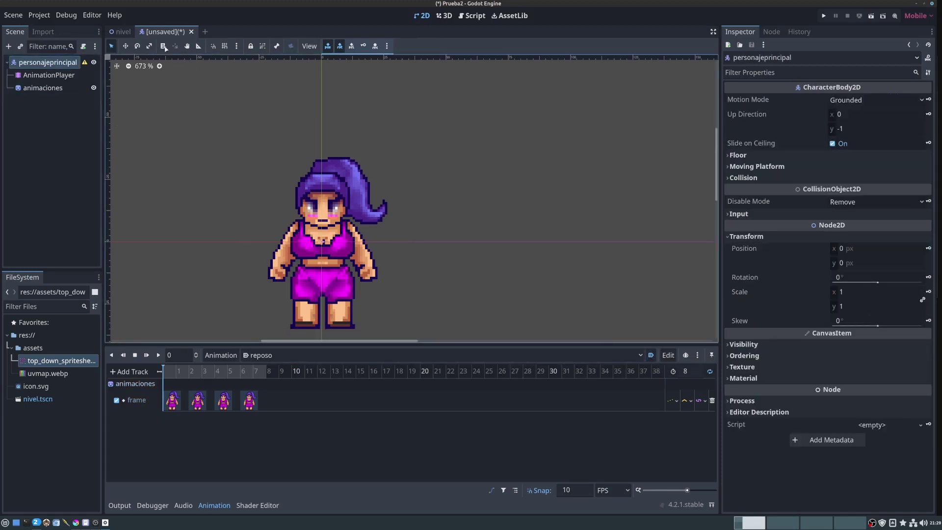
click(15, 15)
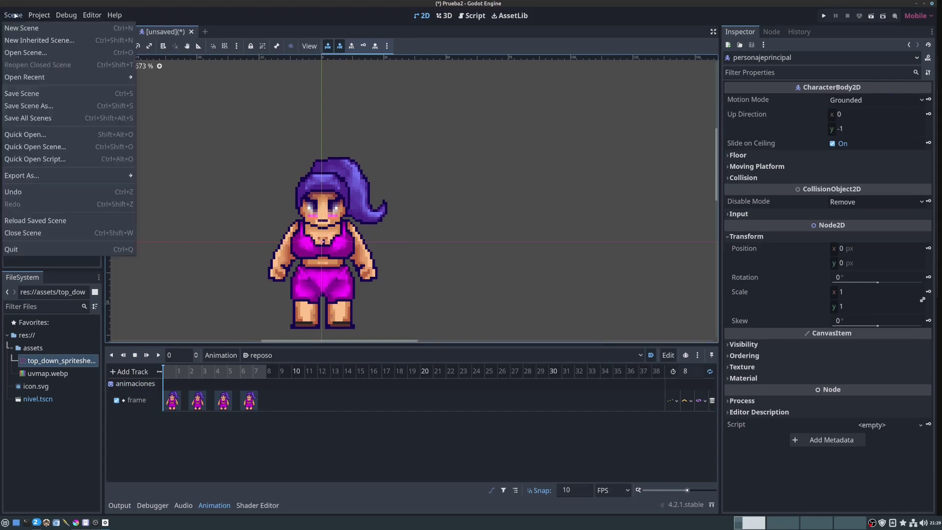
click(23, 93)
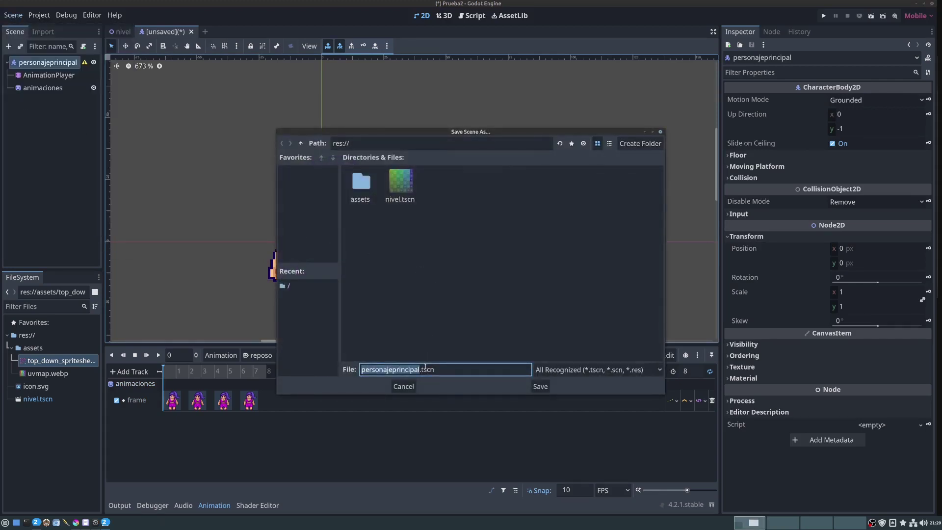
click(540, 386)
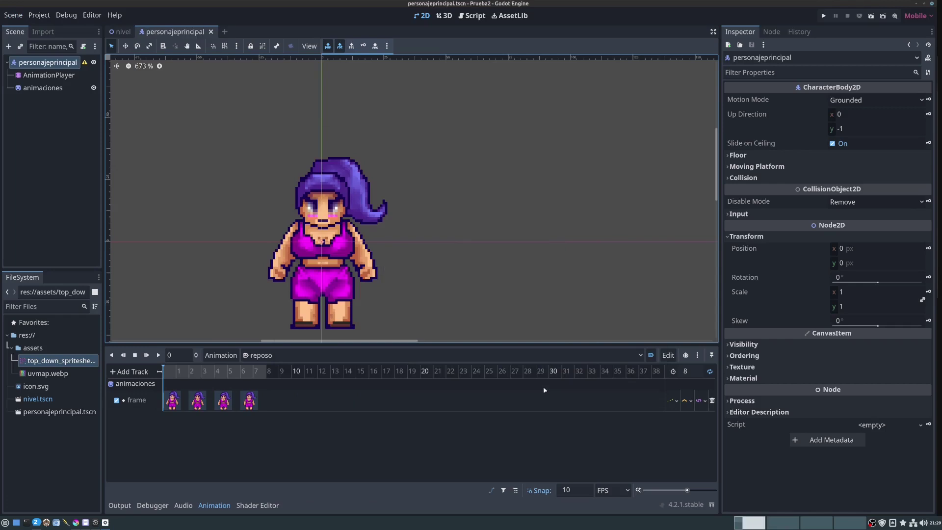
Drop personajeprincipal.tscn into the nivel level and run the project with F5.
click(123, 31)
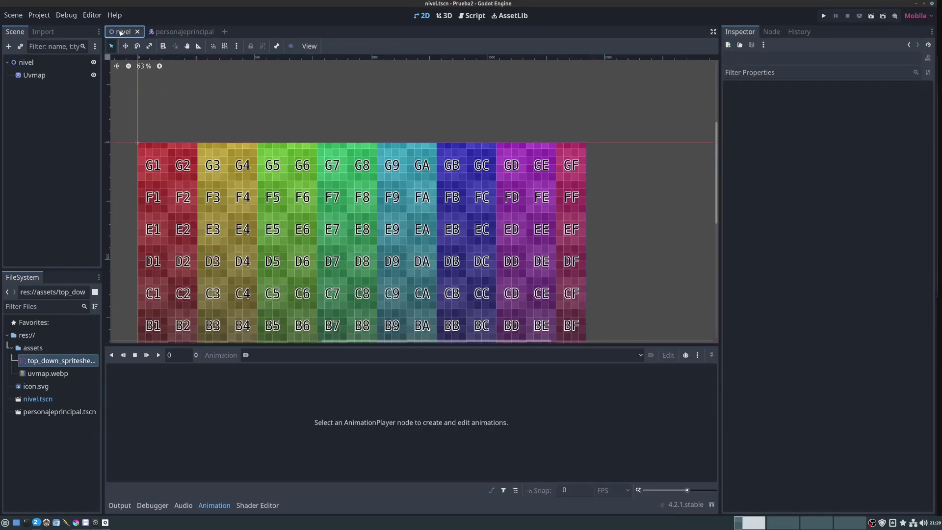
scroll(291, 196, down, 3)
middle_drag(292, 197, 298, 169)
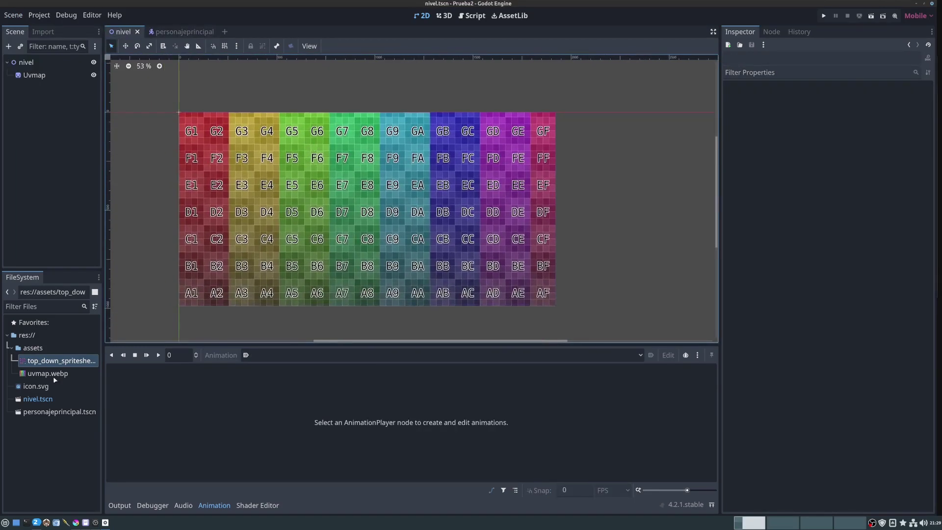
mouse_move(41, 413)
mouse_down()
mouse_move(214, 212)
mouse_move(229, 159)
mouse_move(195, 131)
mouse_move(205, 131)
mouse_up()
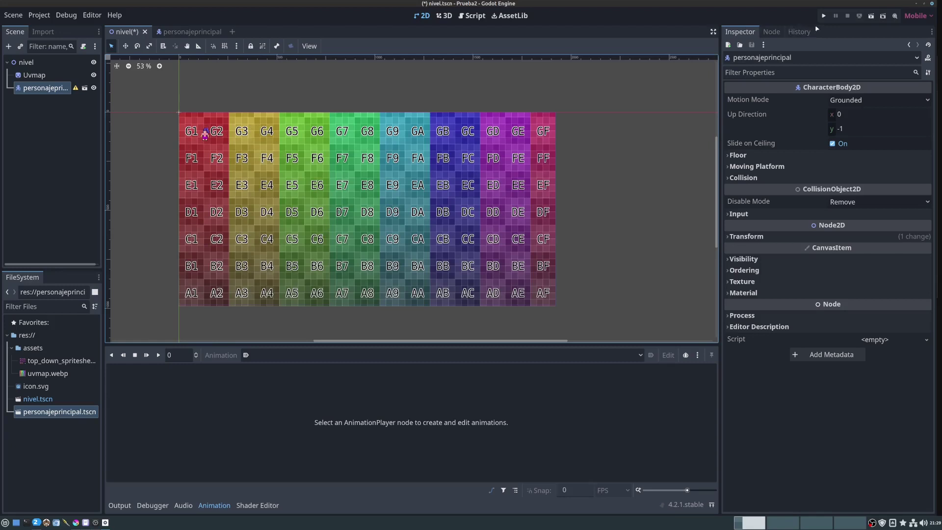
key(F5)
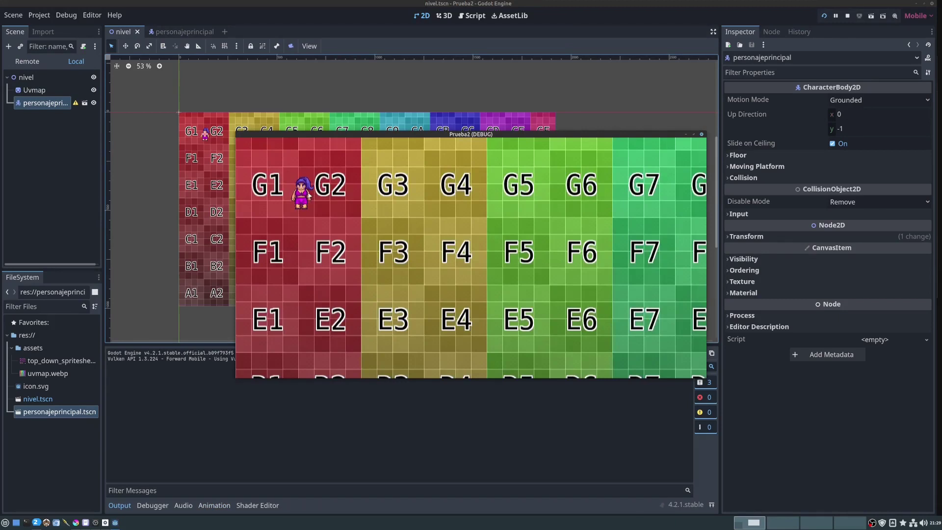
Stop the game and set the window Stretch Scale to 3 in Project Settings.
click(701, 134)
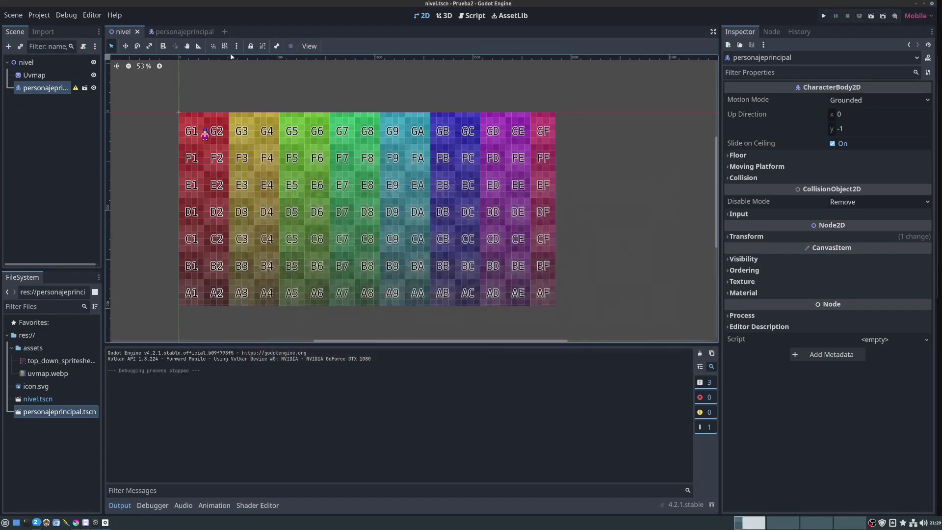
click(38, 15)
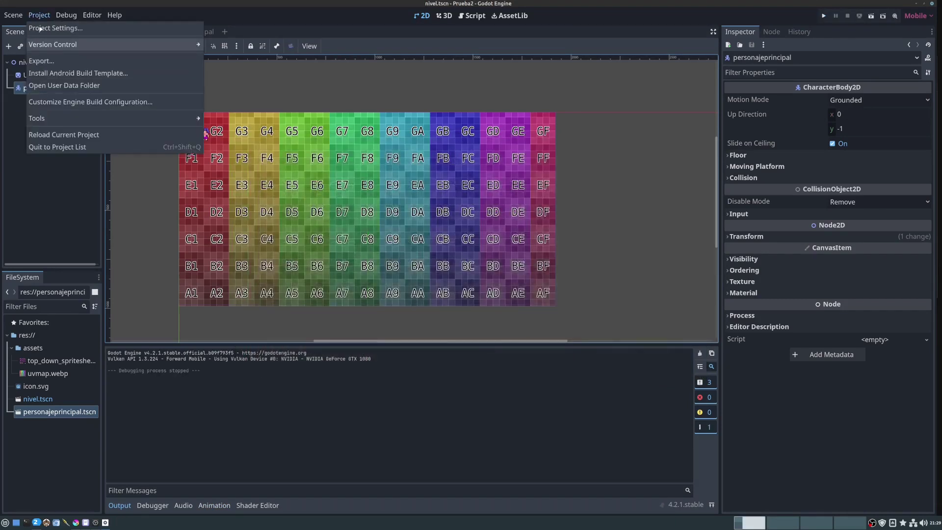
click(37, 29)
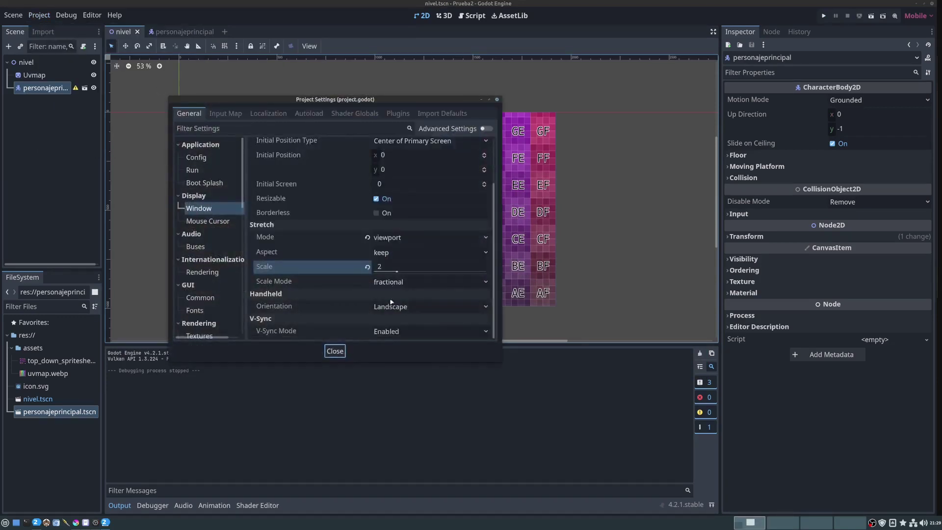
click(382, 268)
text(3)
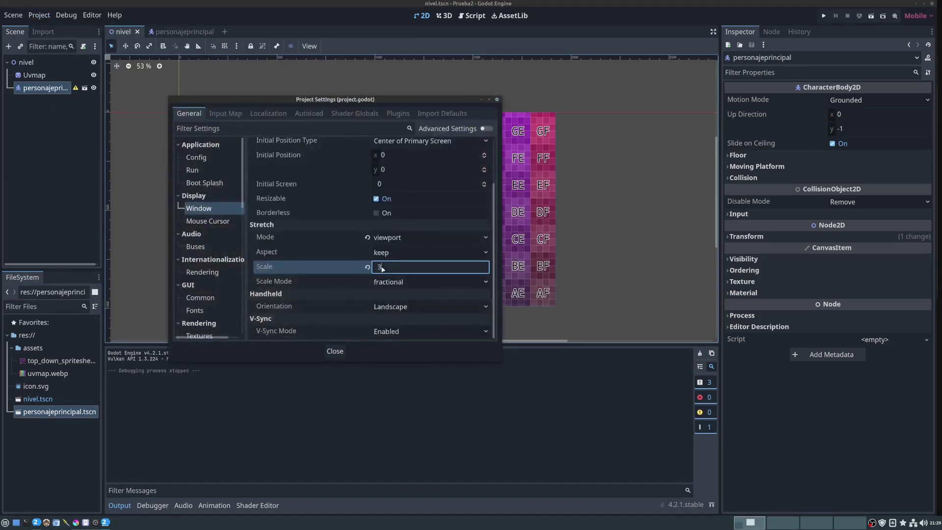
key(Return)
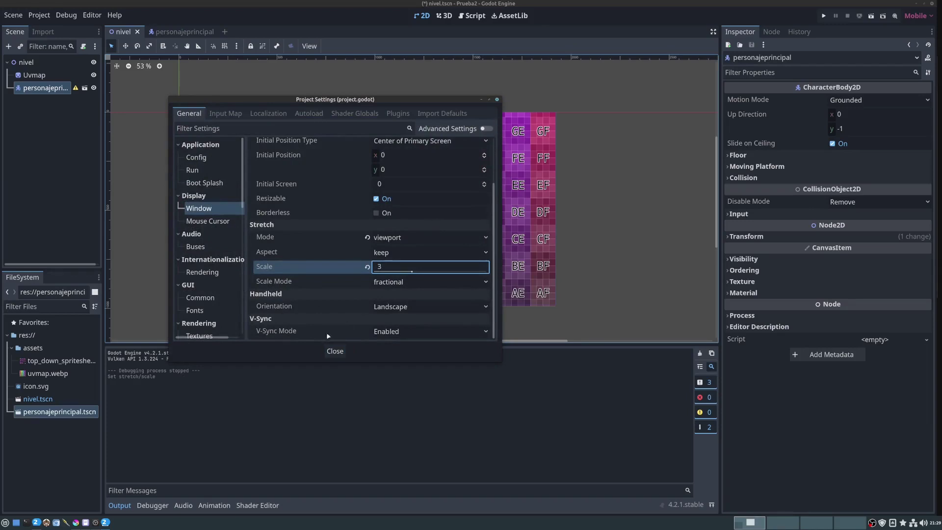
Test-run the game at the new scale, then stop it with F8.
click(334, 351)
click(823, 18)
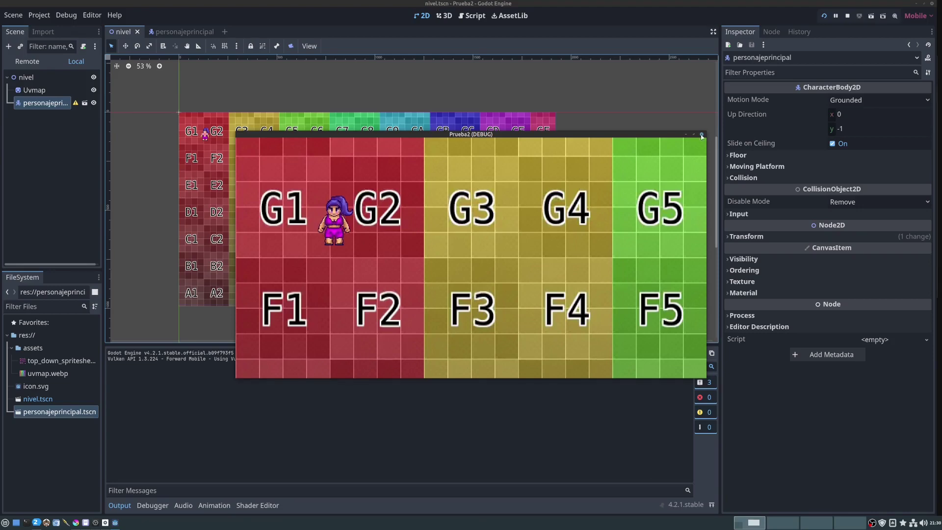
key(F8)
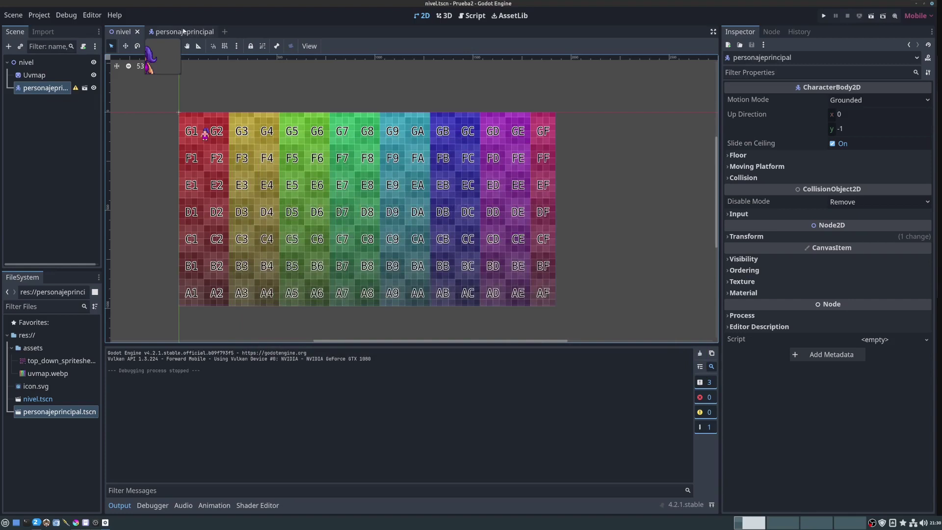
Open the personajeprincipal scene and check its missing collision shape warning.
click(183, 31)
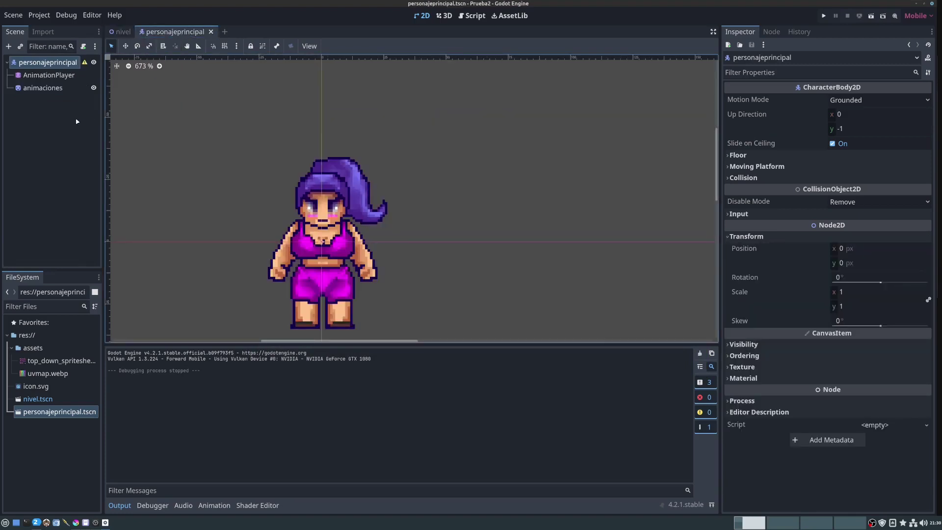
scroll(303, 176, down, 1)
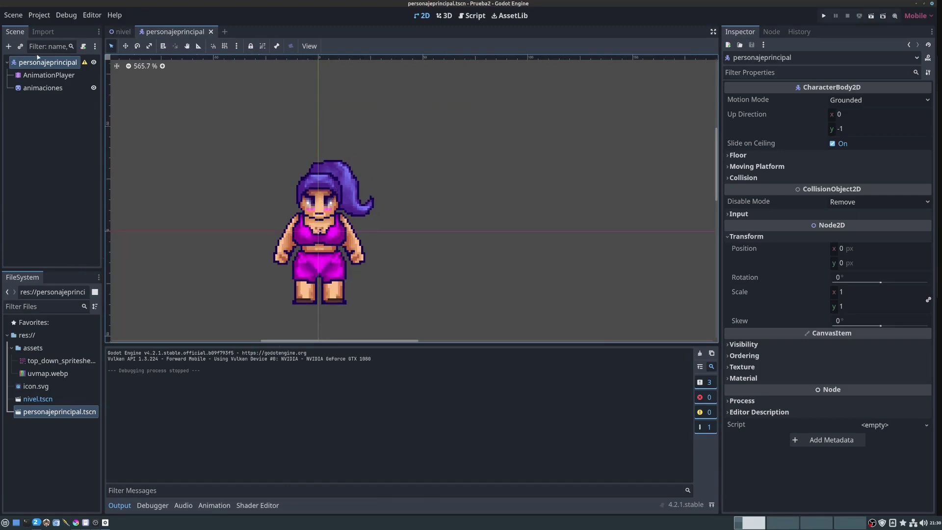
click(85, 62)
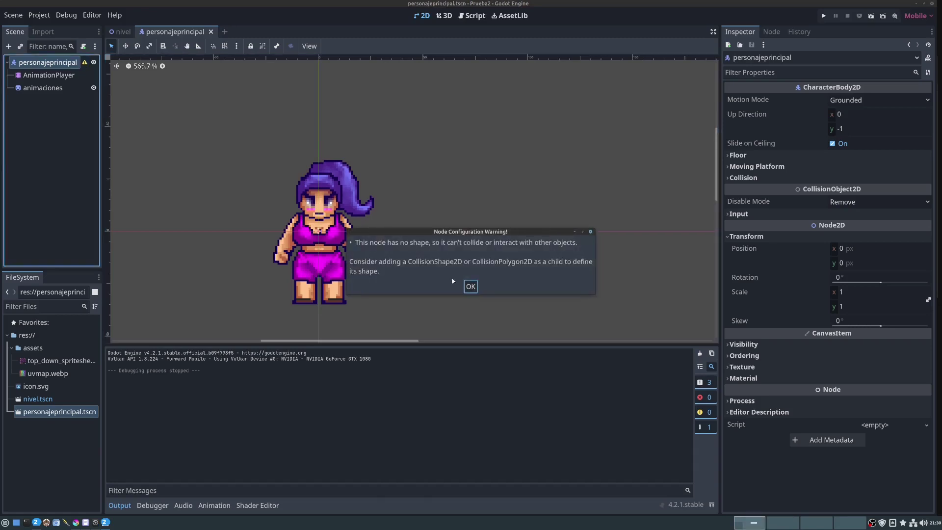
click(471, 286)
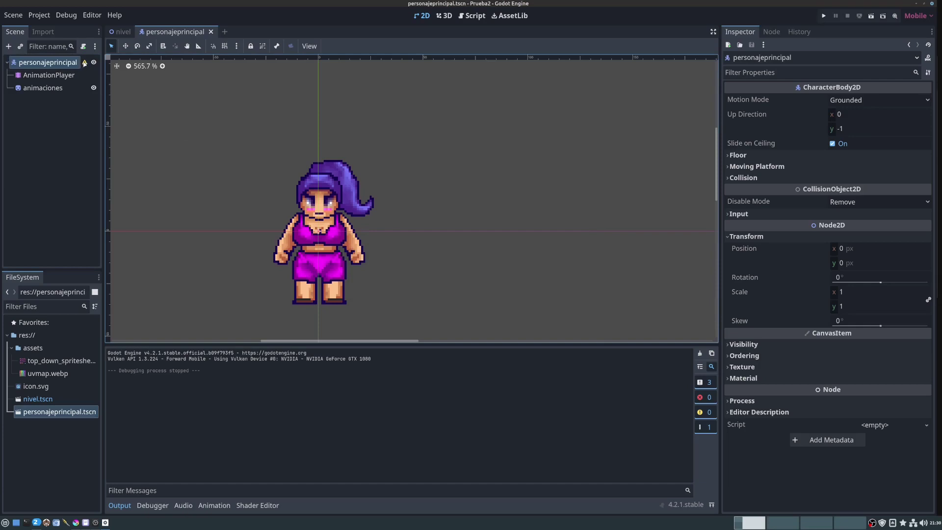
Add a CollisionShape2D child to the character and give it a CapsuleShape2D shape.
click(9, 48)
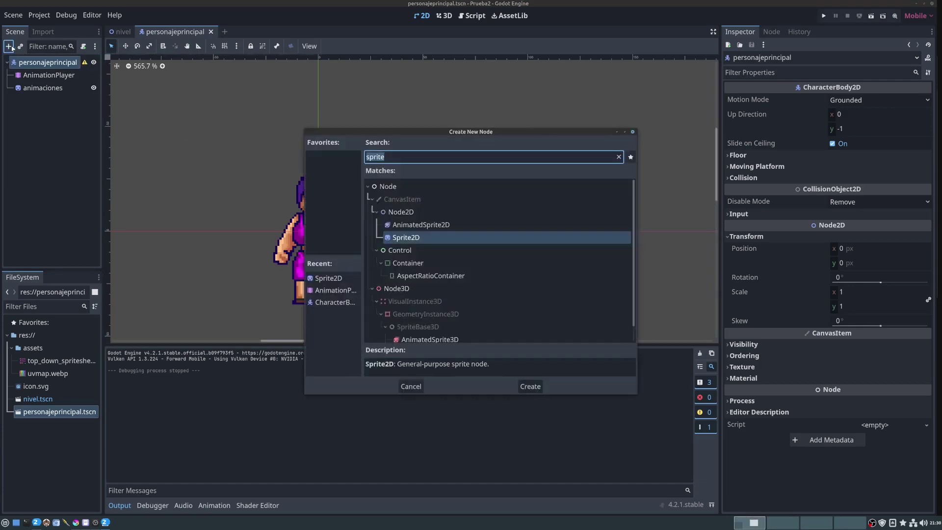
click(405, 156)
key(BackSpace)
key(BackSpace)
key(BackSpace)
key(BackSpace)
key(BackSpace)
key(BackSpace)
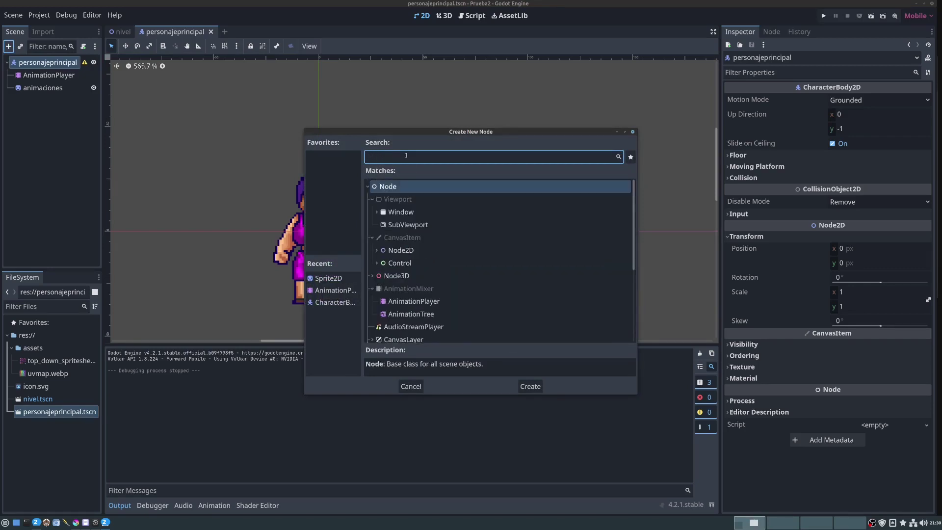
text(coll)
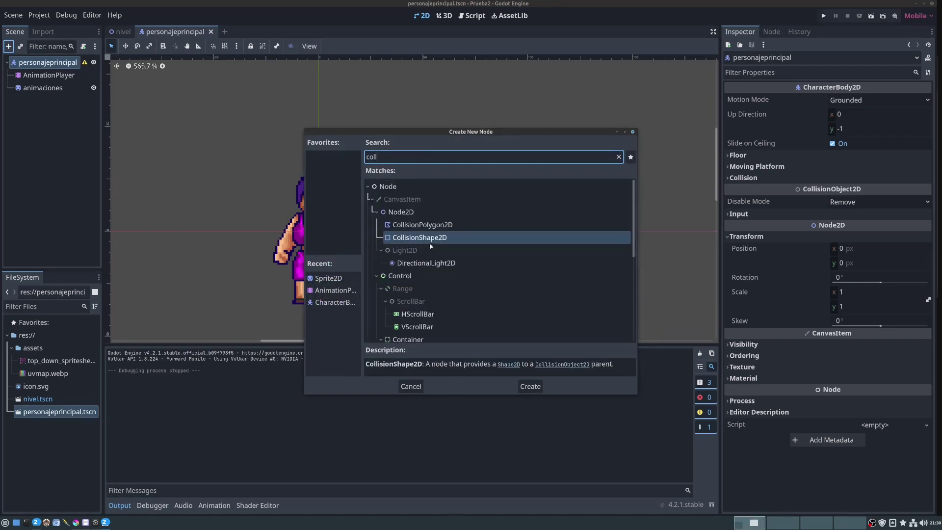
double_click(425, 240)
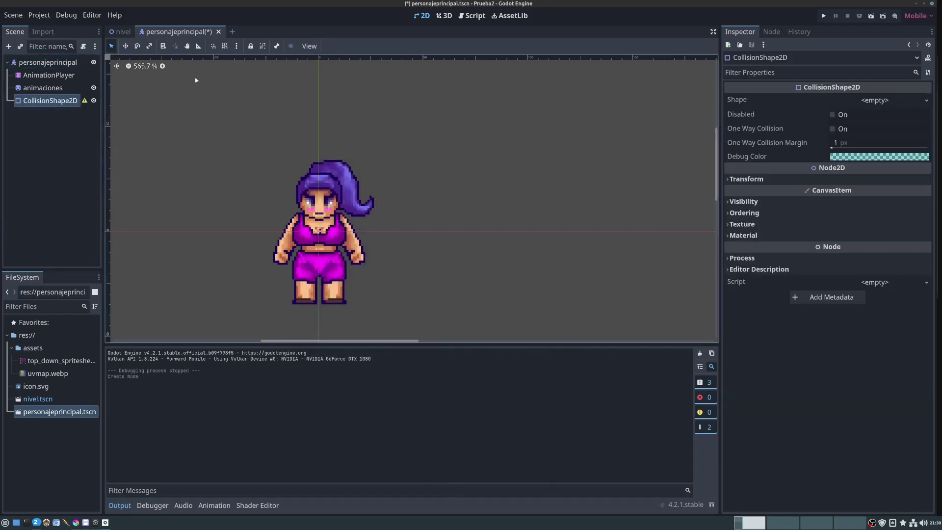
click(893, 102)
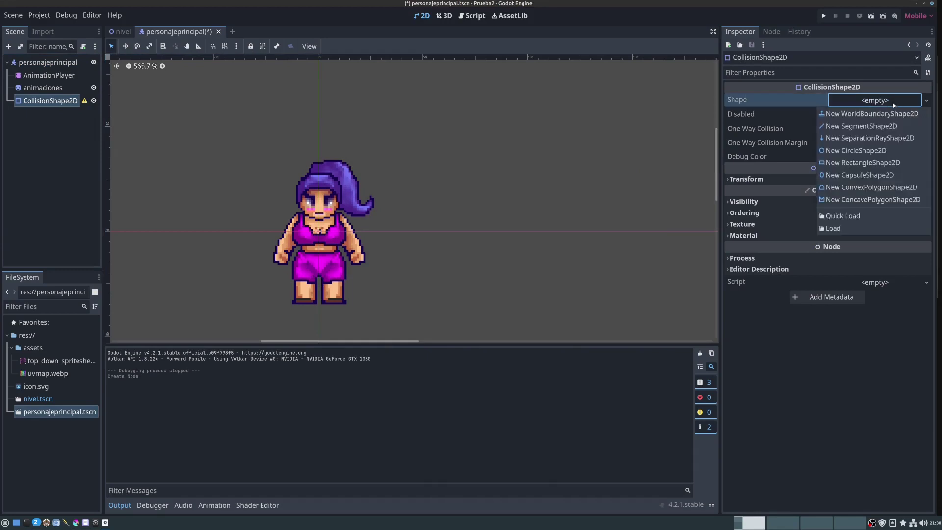
click(850, 175)
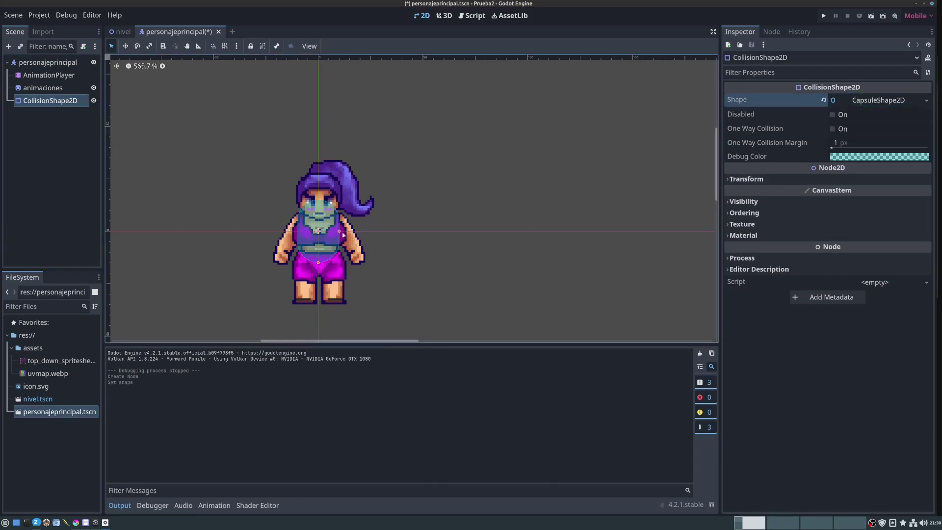
Fit the capsule to her body, nudge it down to (0, 3), and make it the first child.
drag(339, 231, 350, 231)
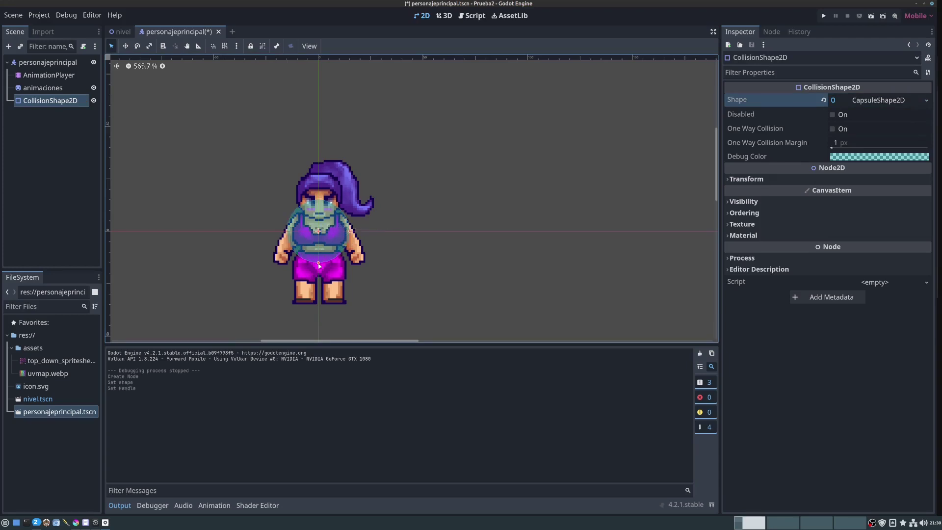
drag(319, 265, 319, 281)
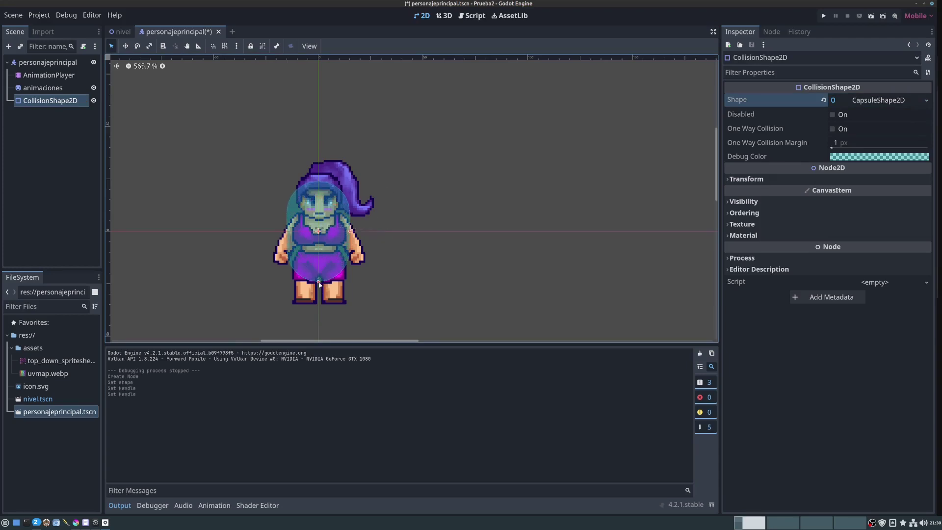
key(Down)
key(Down)
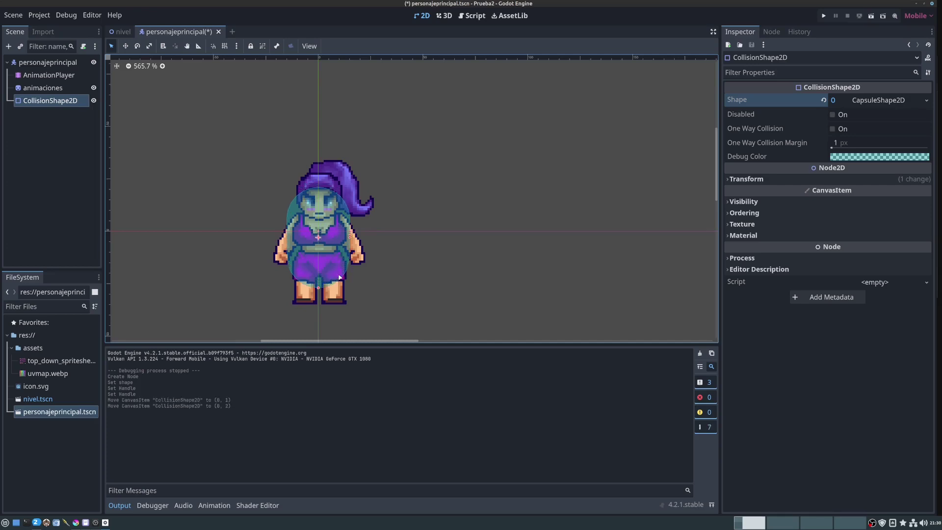
key(Down)
drag(56, 105, 49, 71)
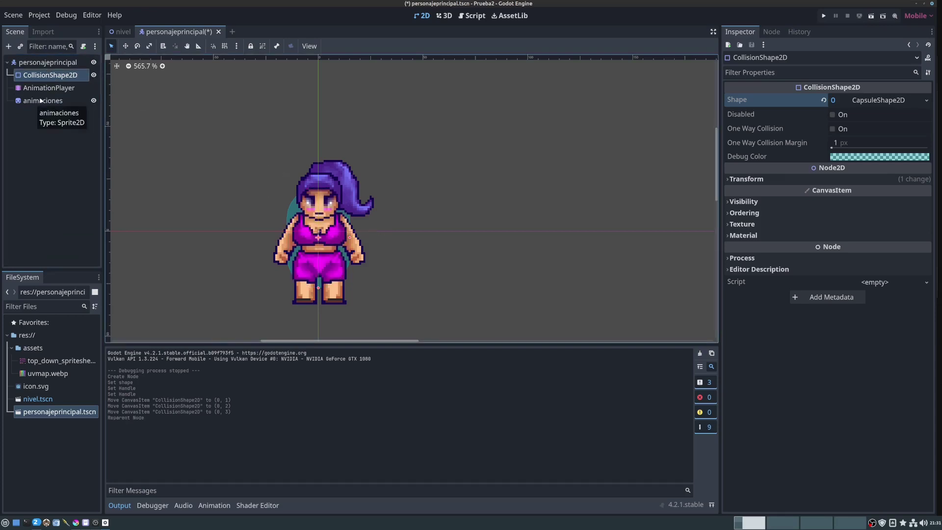
Save the scene, then add an AnimationTree as personajeprincipal's last child and select it.
key(ctrl+s)
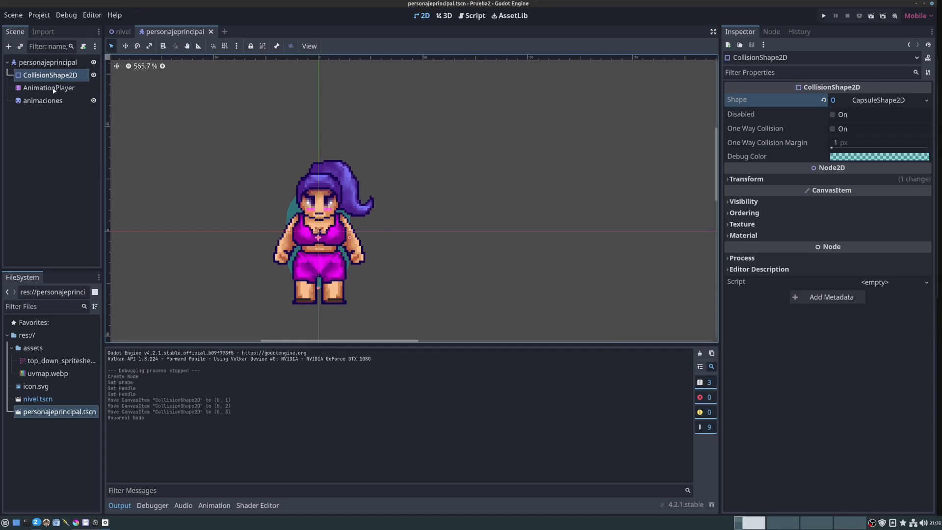
click(8, 46)
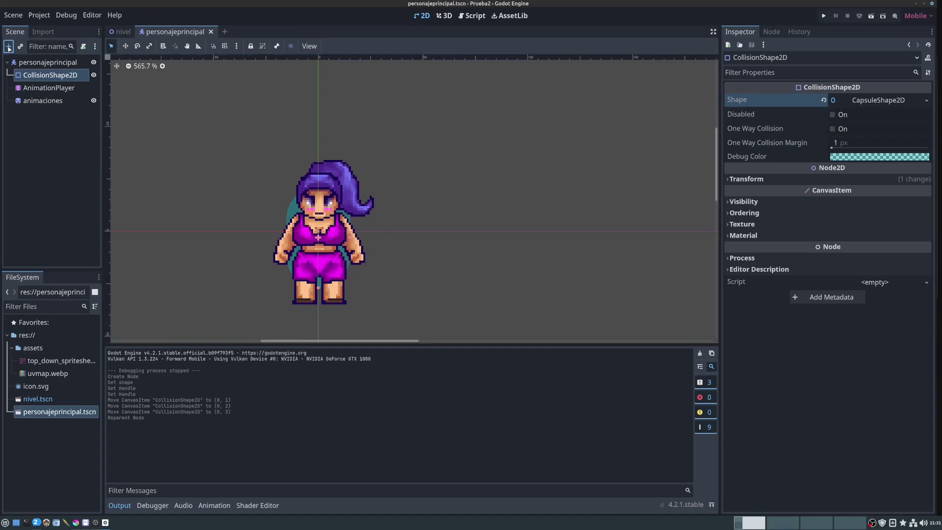
click(392, 156)
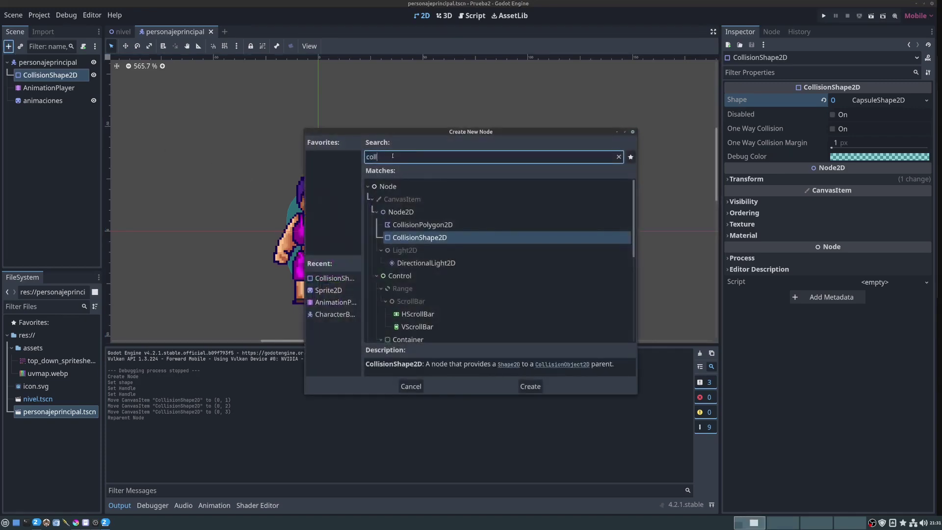
key(BackSpace)
key(BackSpace)
key(BackSpace)
key(BackSpace)
text(an)
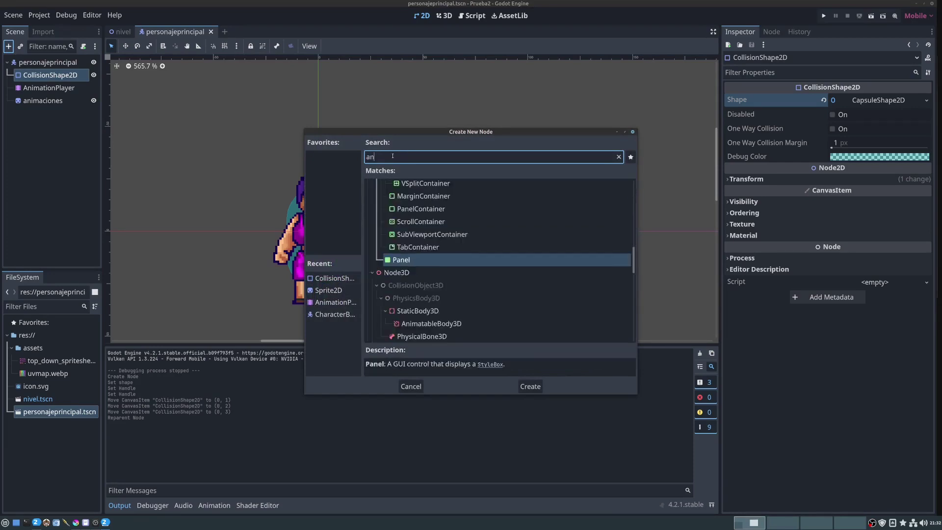
text(i)
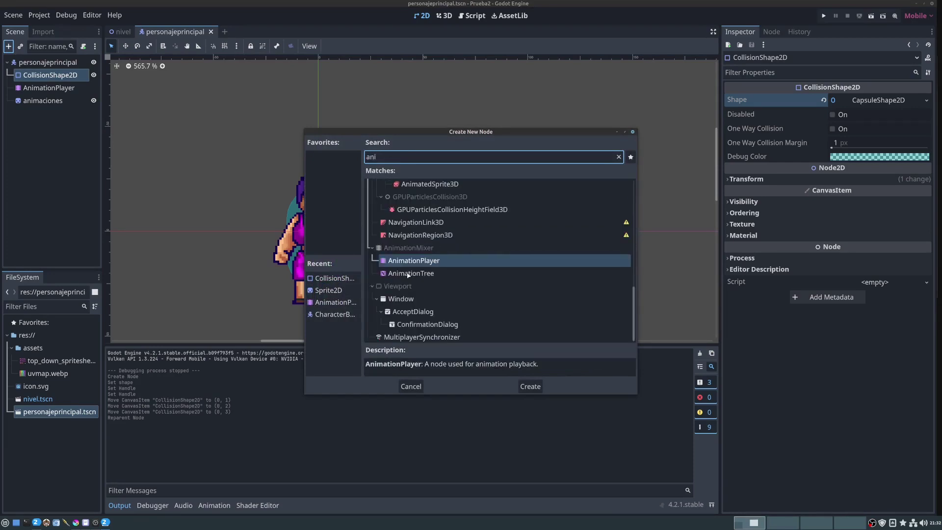
click(408, 275)
double_click(413, 276)
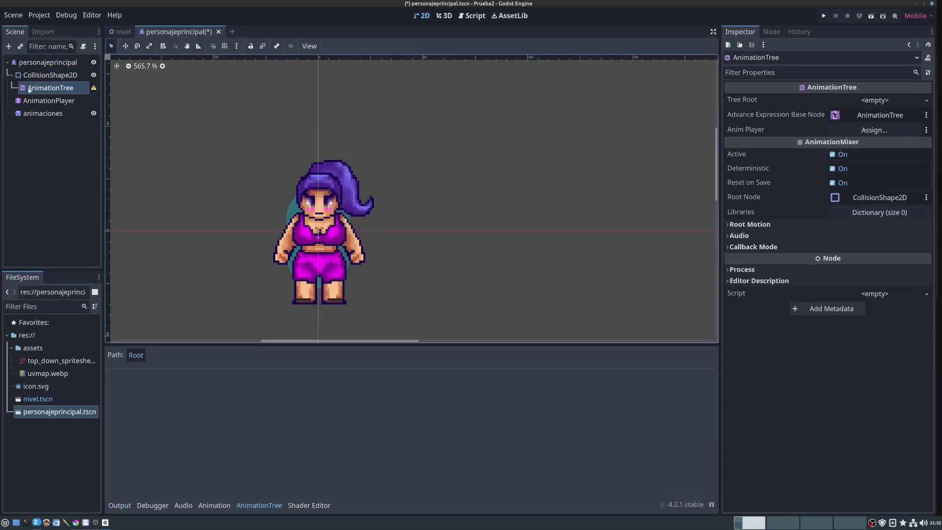
drag(31, 87, 19, 64)
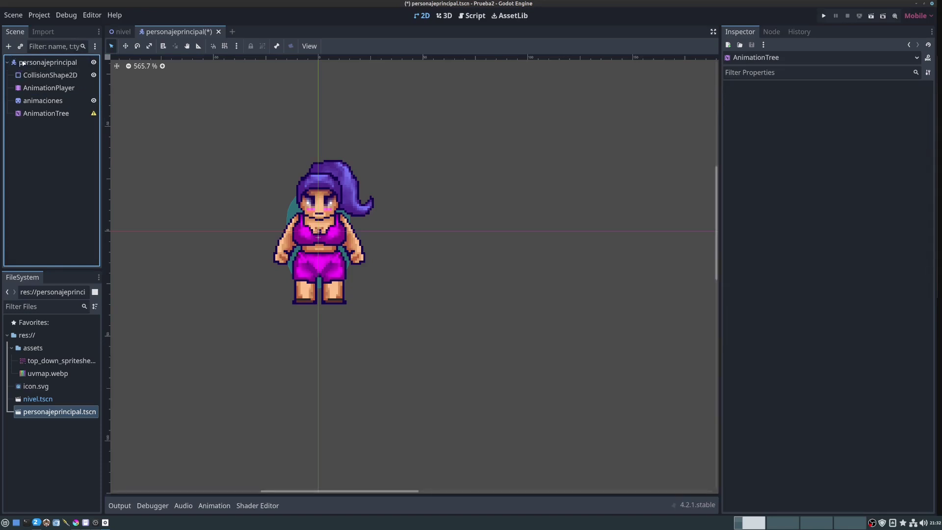
click(39, 114)
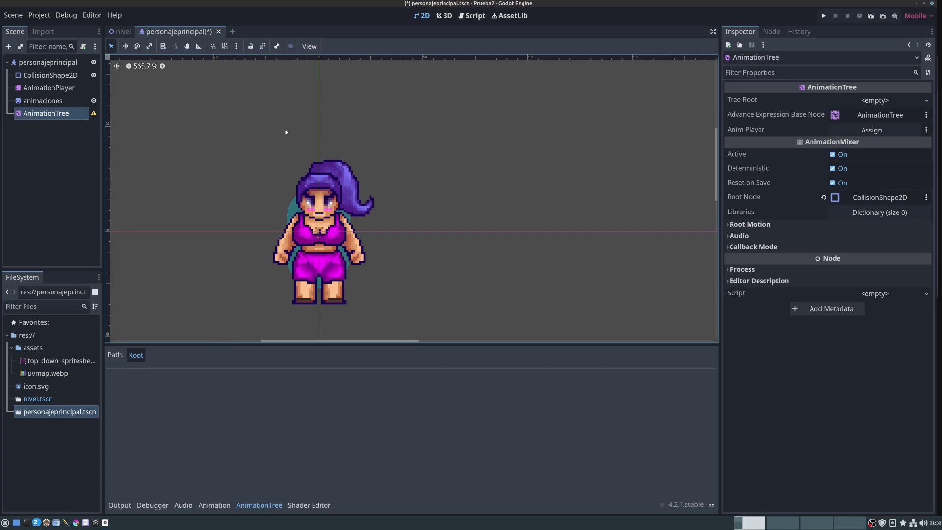
Assign the AnimationPlayer node as the AnimationTree's Anim Player source.
click(874, 130)
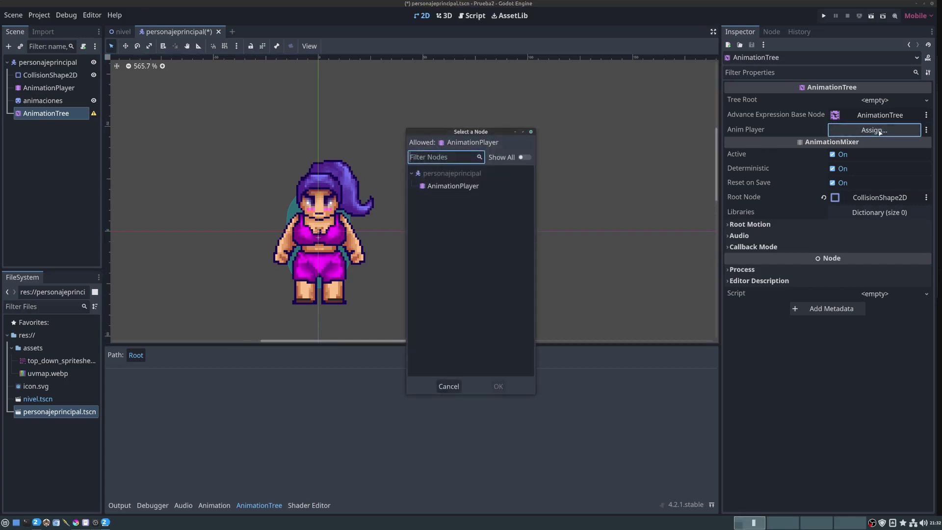
click(436, 186)
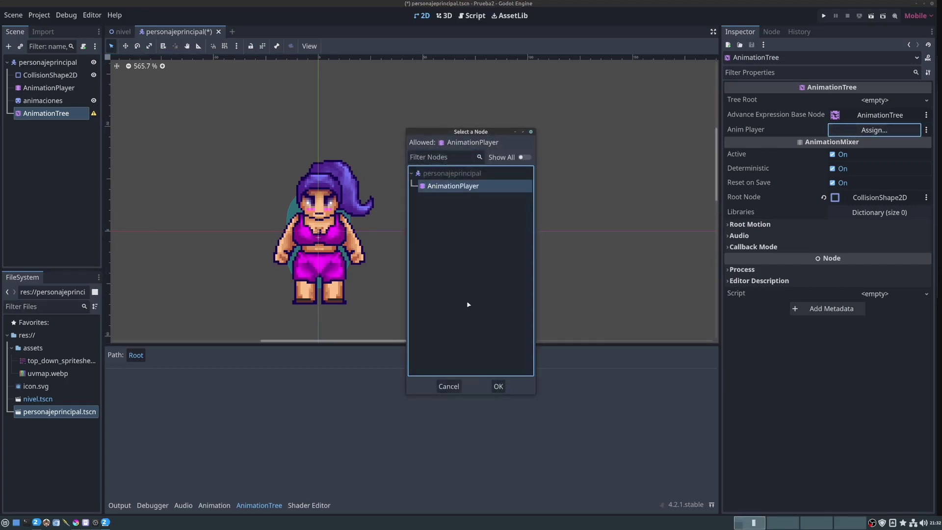
click(498, 386)
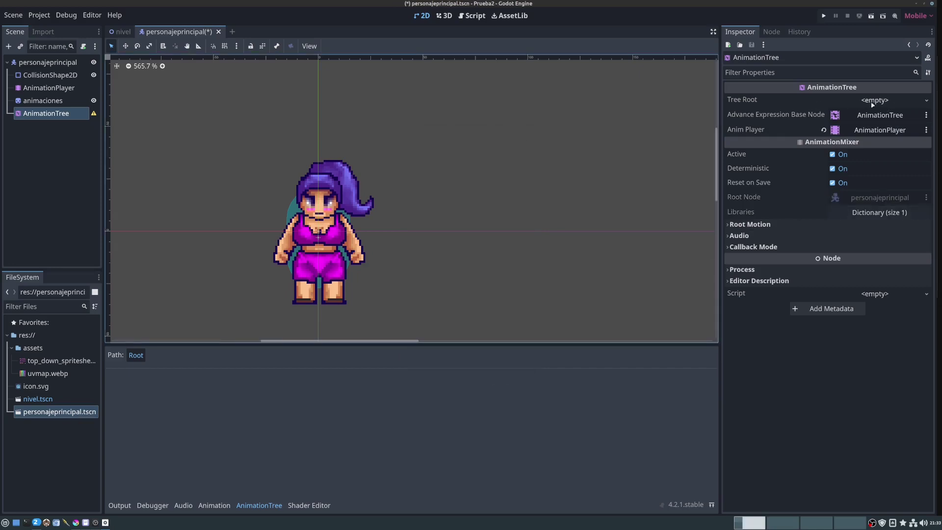
click(905, 102)
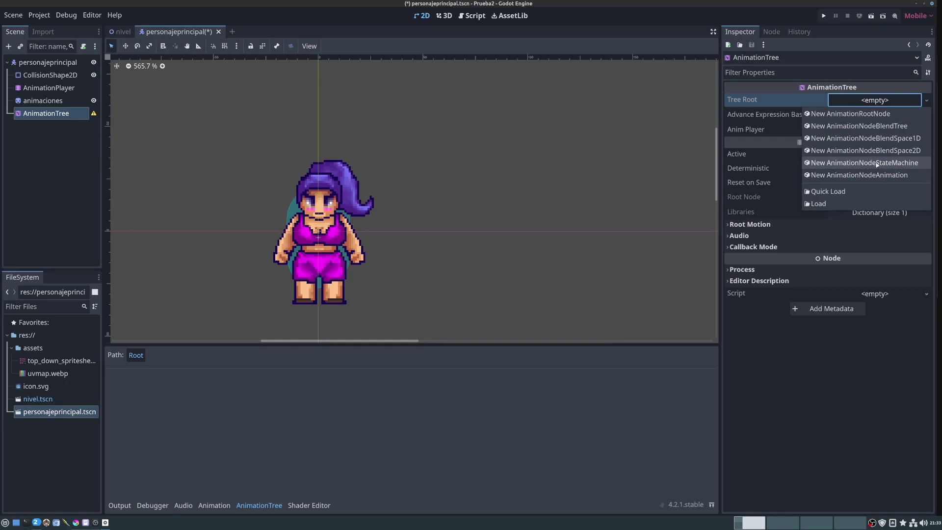
Set Tree Root to a new AnimationNodeStateMachine, then drag Start left and End right.
click(876, 163)
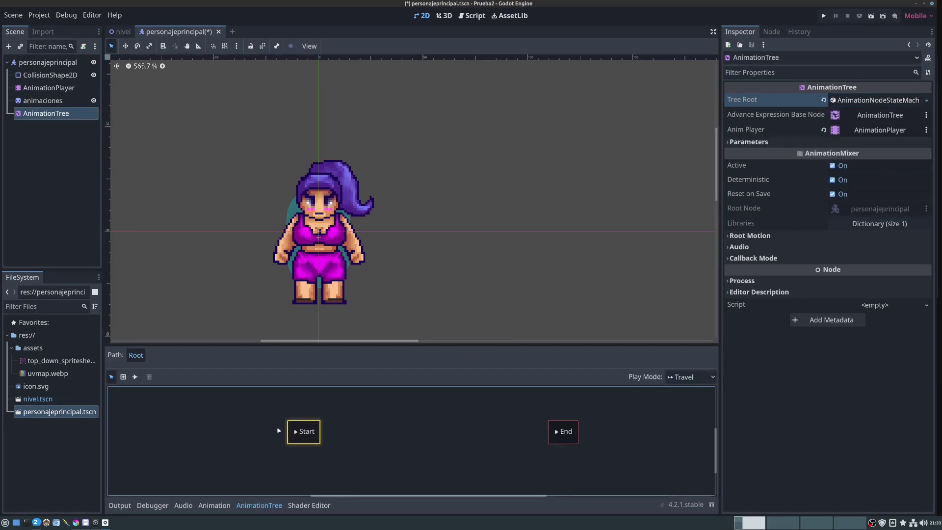
mouse_move(297, 432)
mouse_down()
mouse_move(232, 433)
mouse_move(282, 425)
mouse_up()
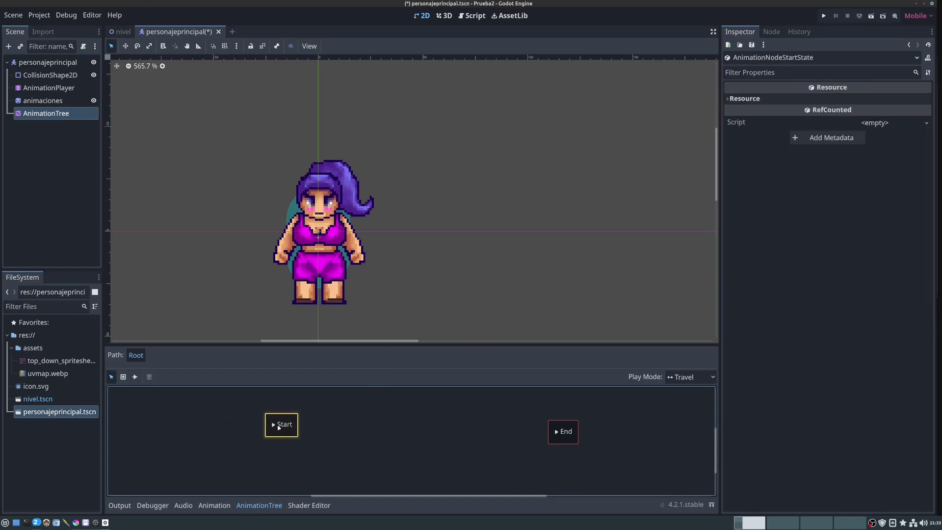
drag(569, 440, 648, 433)
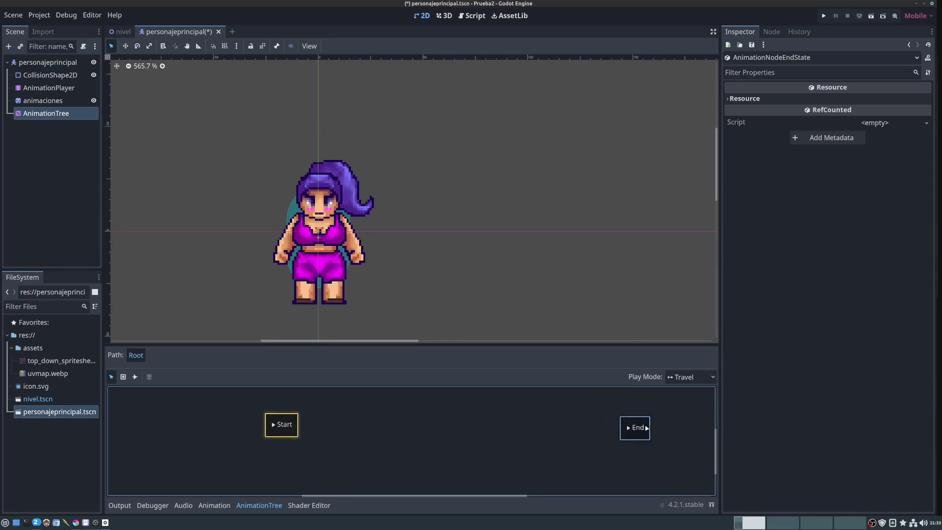
drag(278, 427, 225, 431)
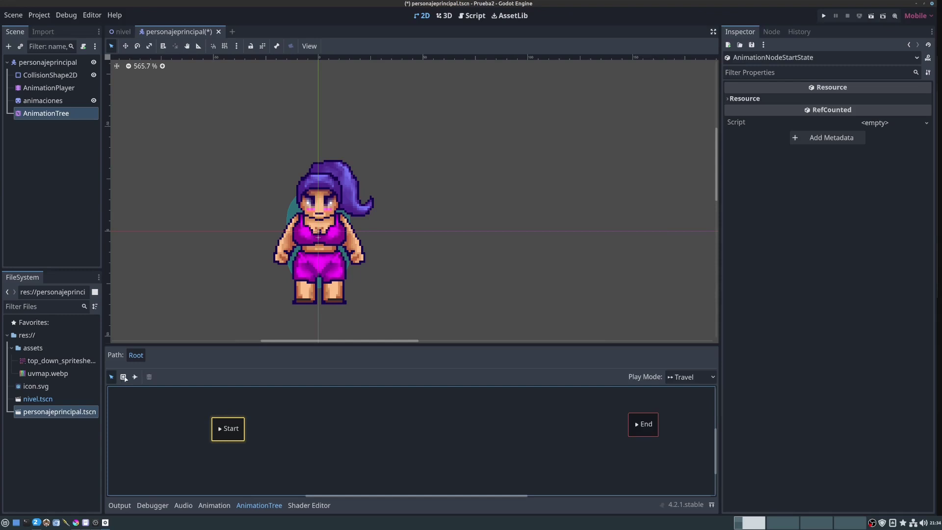
In Create Nodes mode, add the reposo animation as a state between Start and End.
click(124, 377)
click(112, 377)
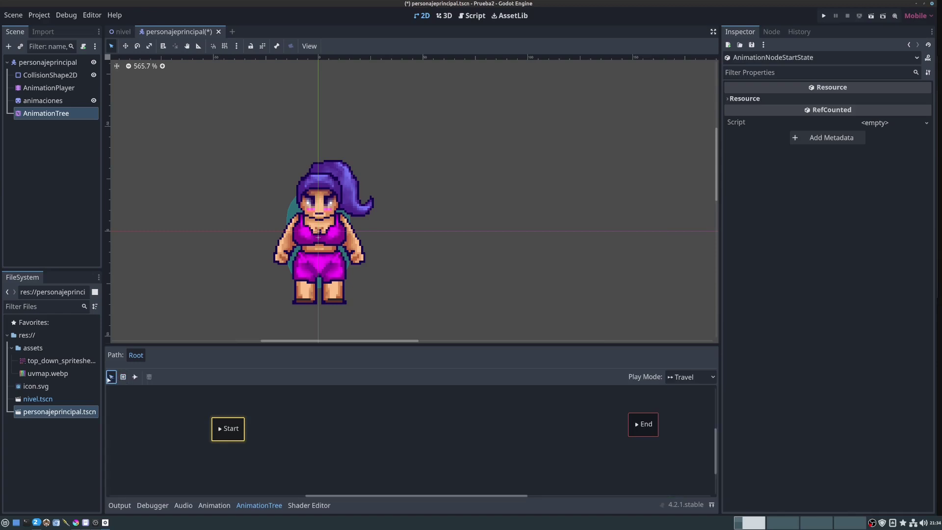
click(236, 435)
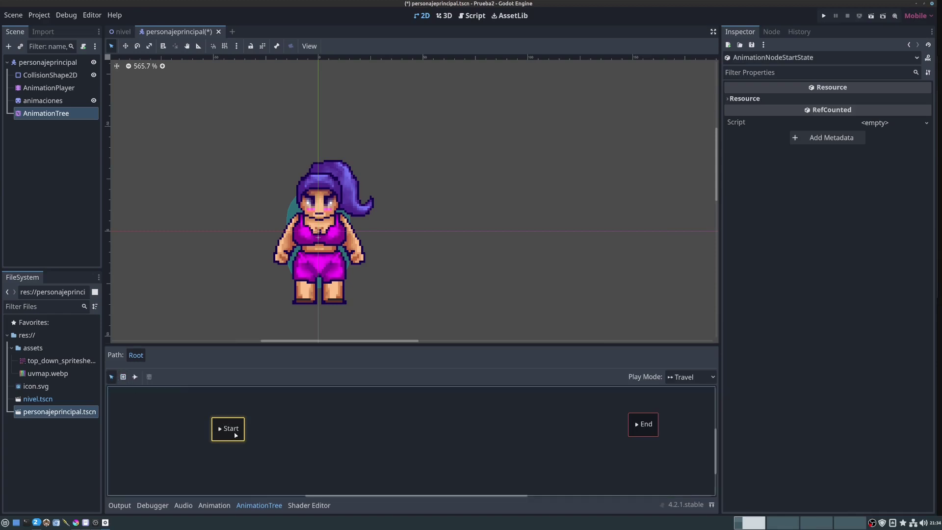
click(123, 377)
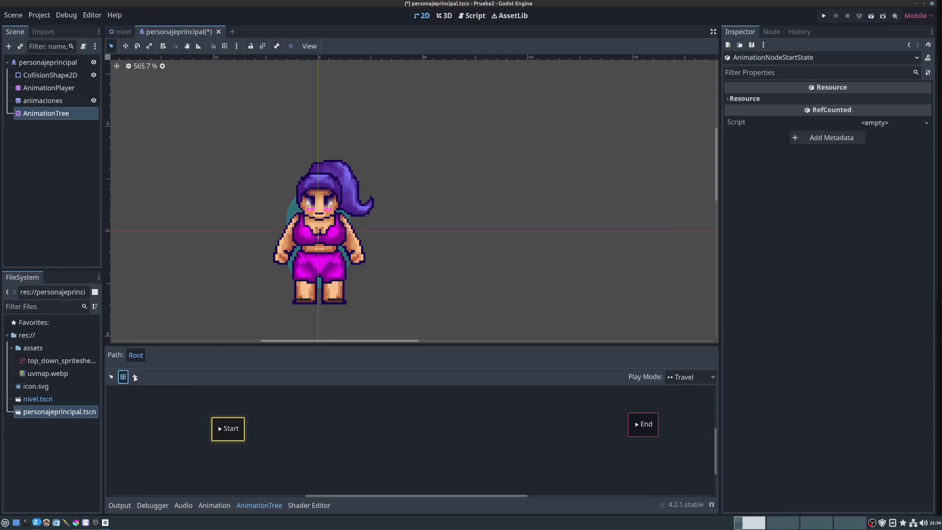
click(135, 377)
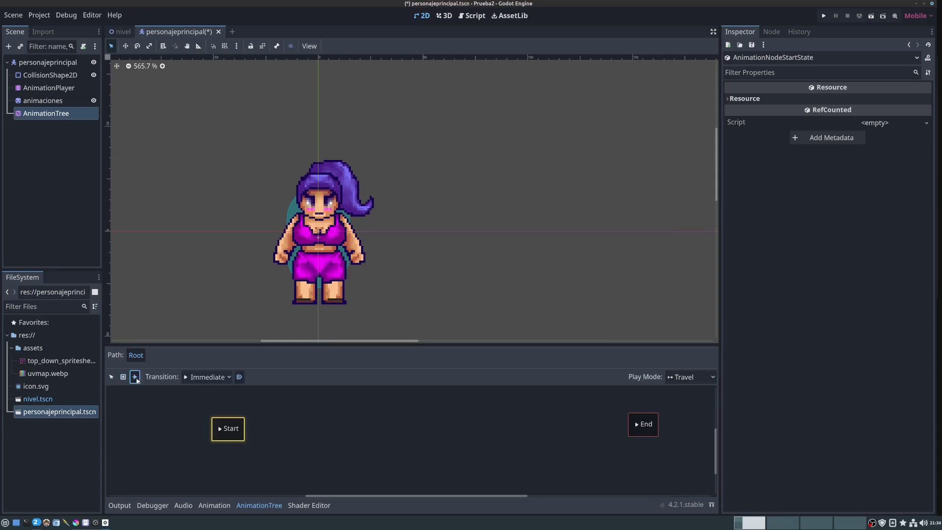
click(112, 377)
click(123, 376)
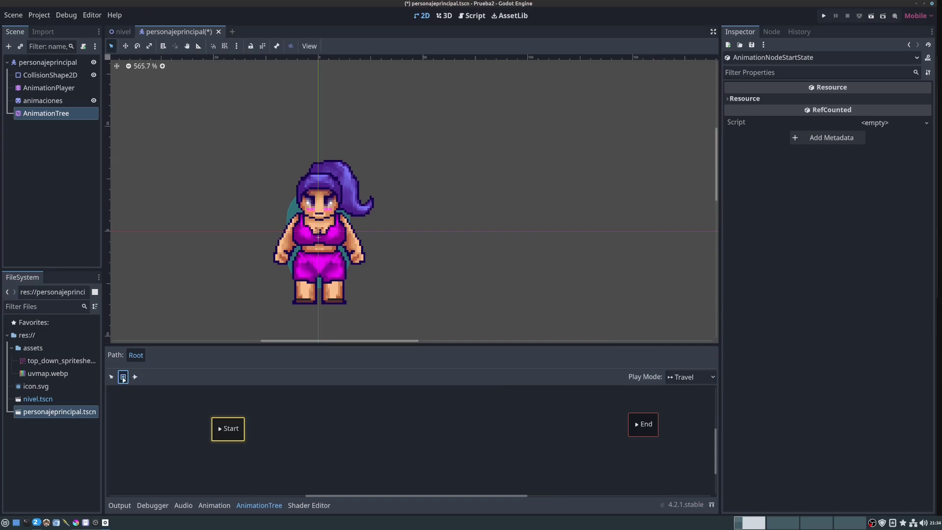
click(135, 377)
click(123, 376)
click(304, 424)
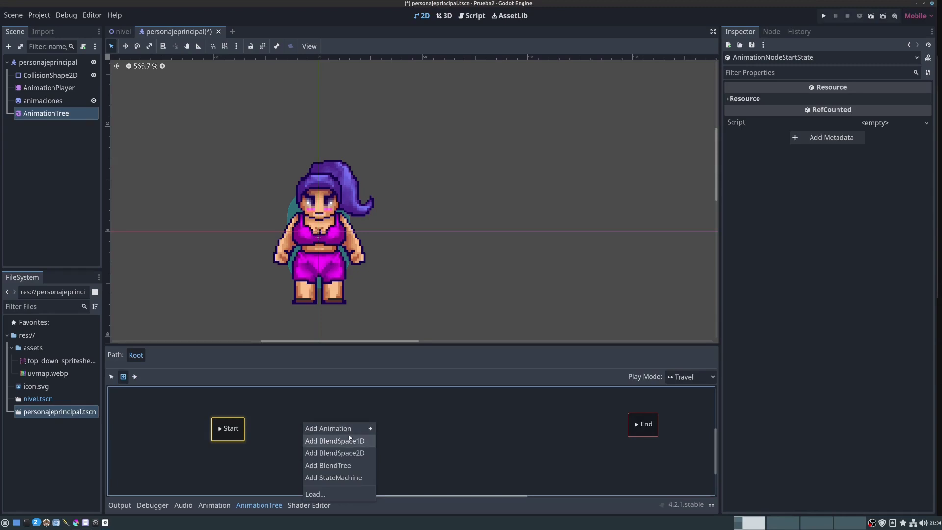
mouse_move(346, 430)
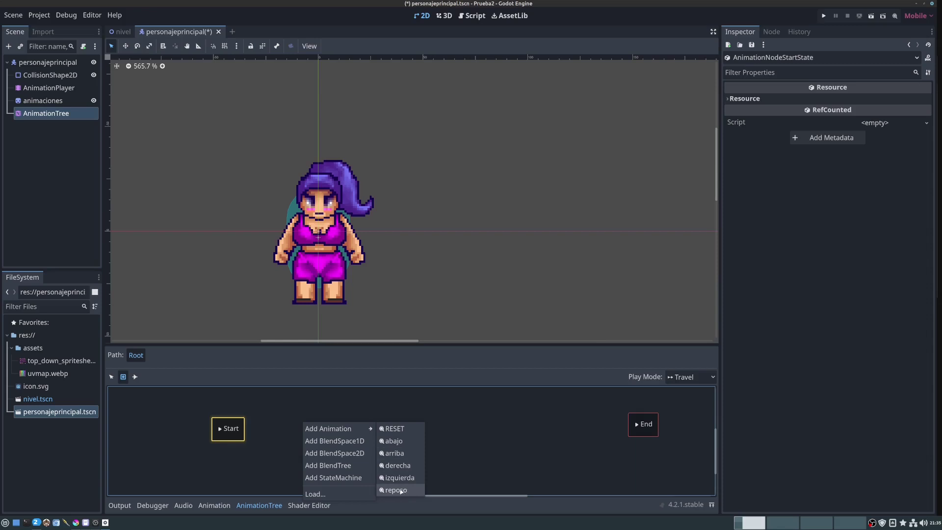
click(401, 491)
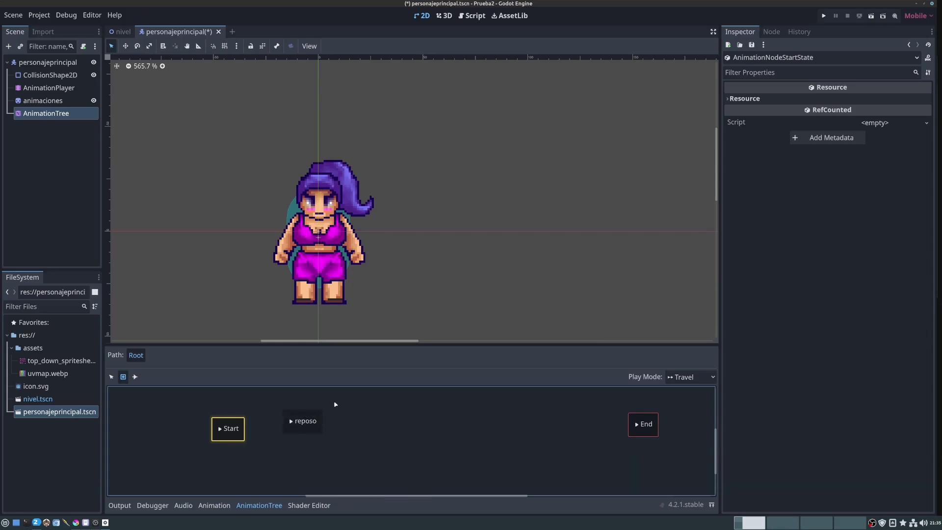
Move reposo up and right, then draw a transition from Start to reposo.
click(112, 376)
drag(287, 422, 314, 405)
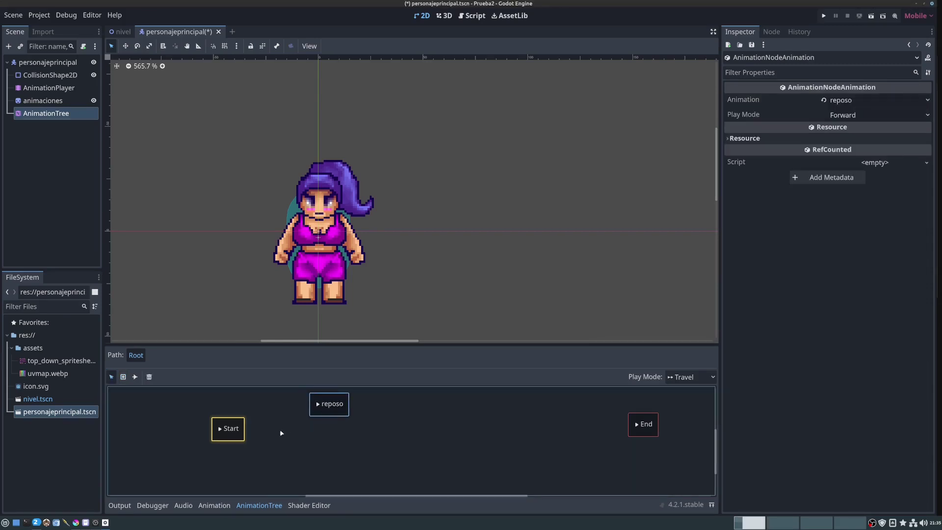
click(134, 377)
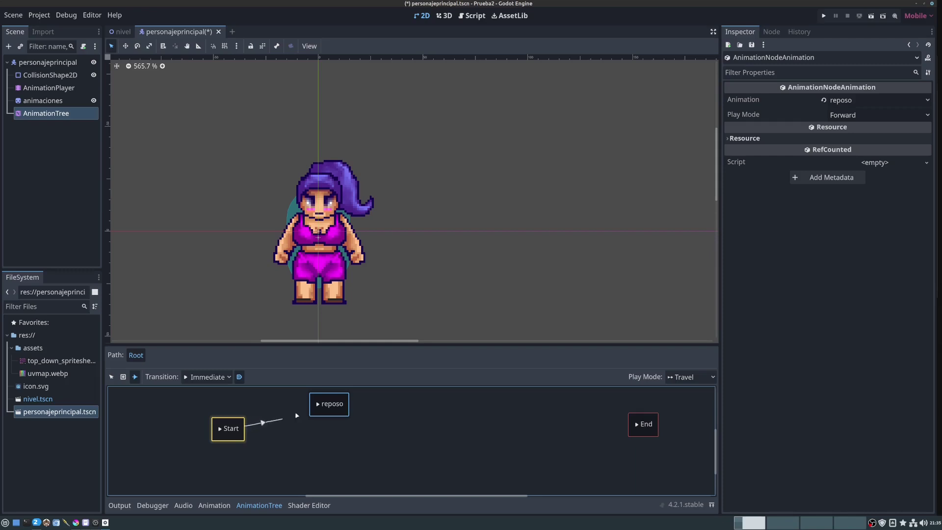
drag(243, 429, 322, 406)
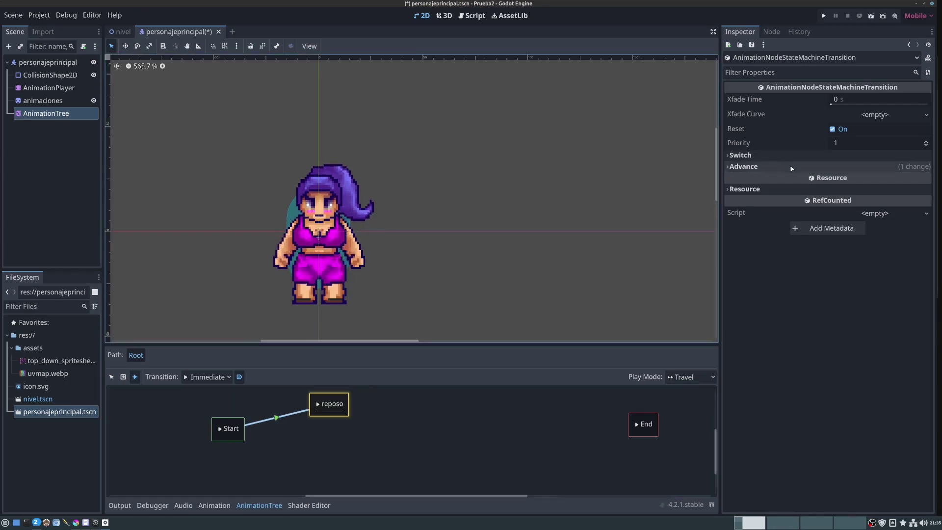
click(49, 113)
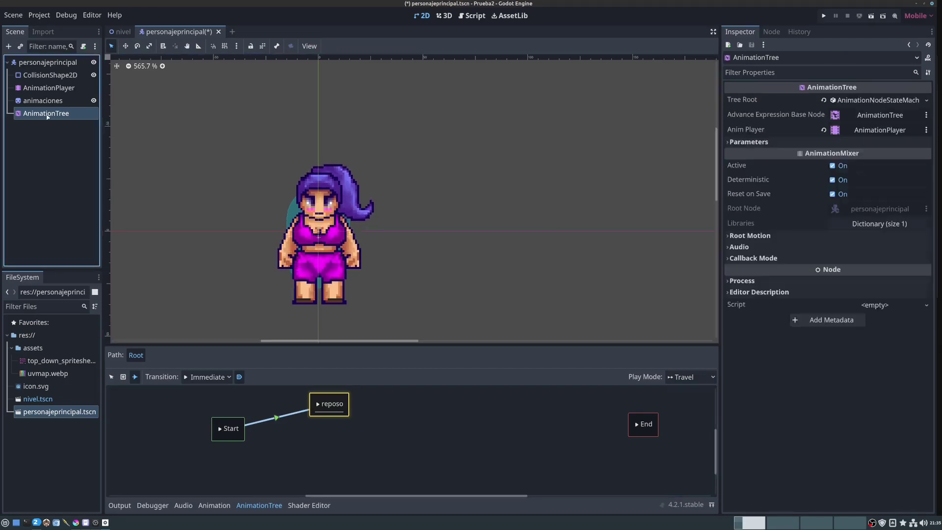
click(832, 166)
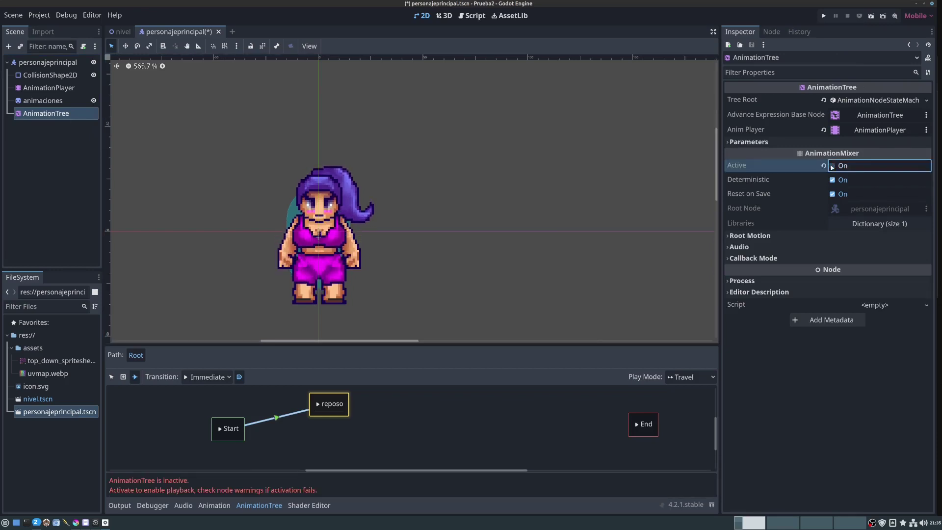
click(832, 166)
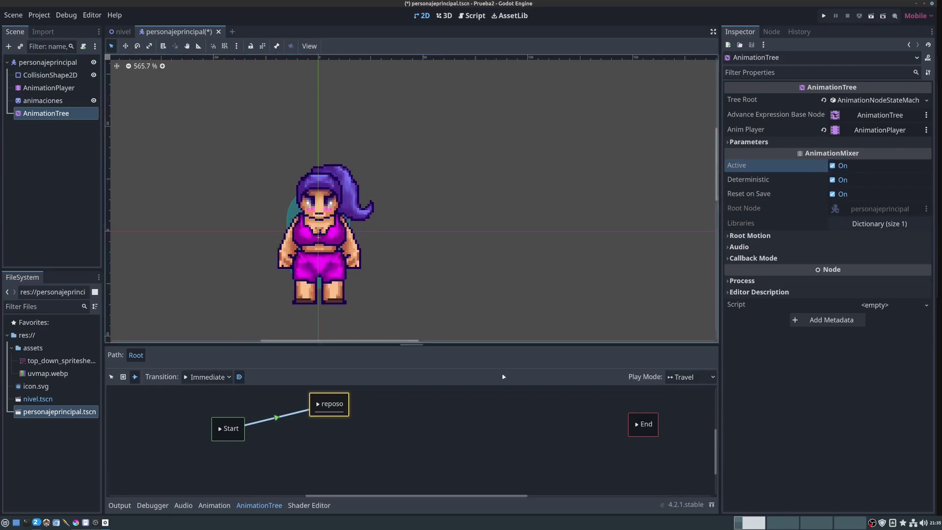
click(330, 466)
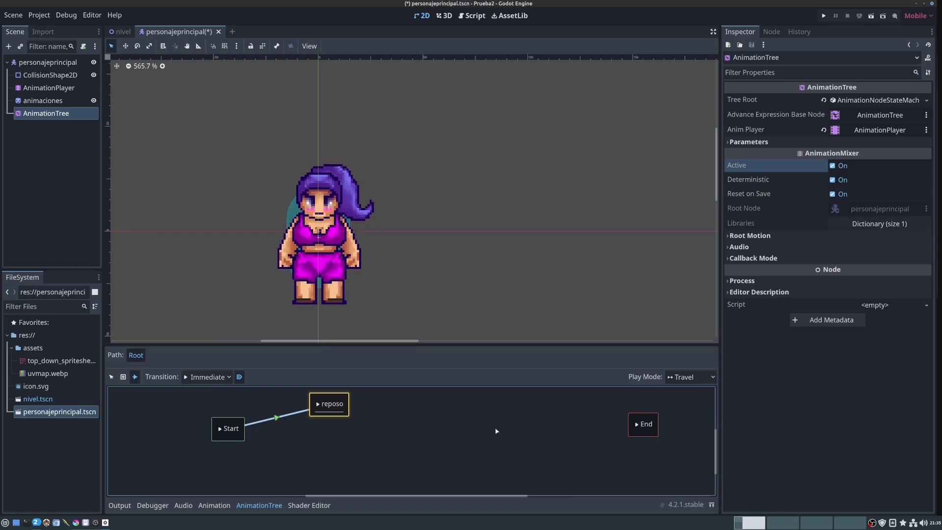
Add a BlendSpace2D state to the state machine graph.
click(124, 377)
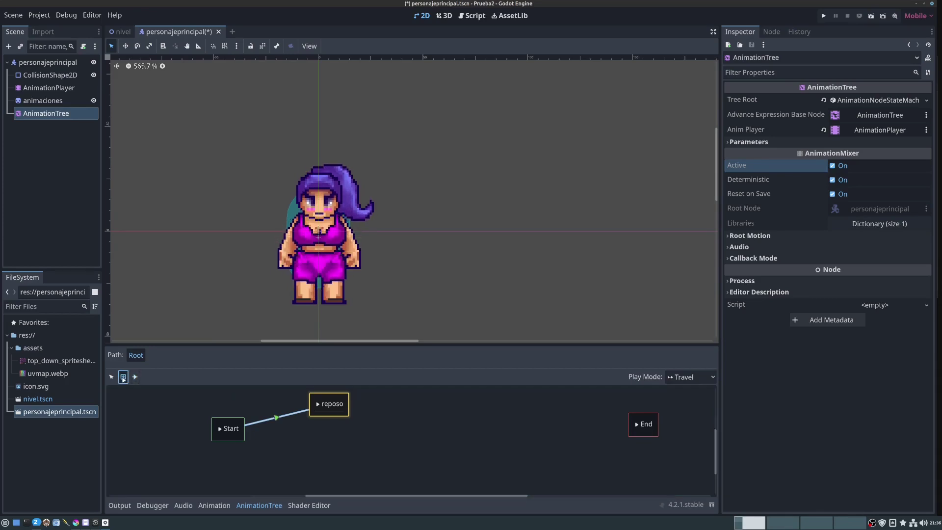
click(415, 436)
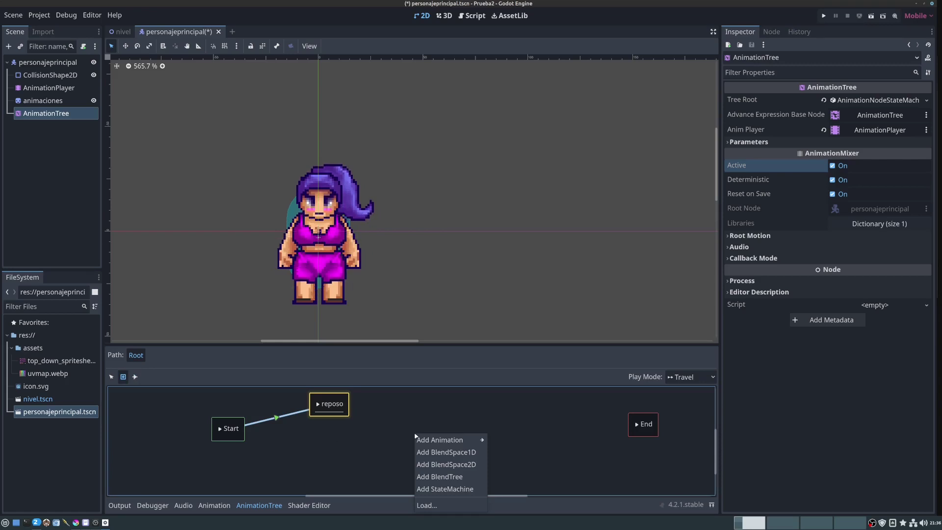
mouse_move(438, 444)
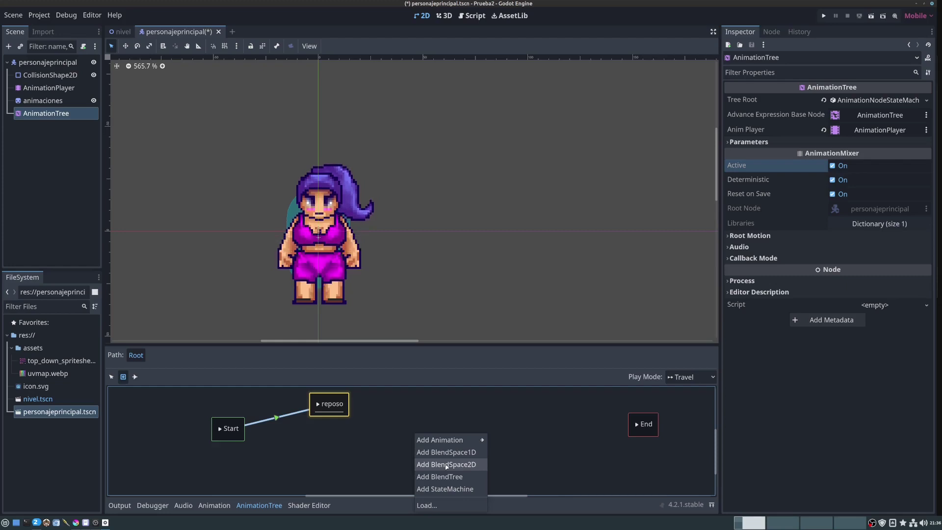
mouse_move(470, 440)
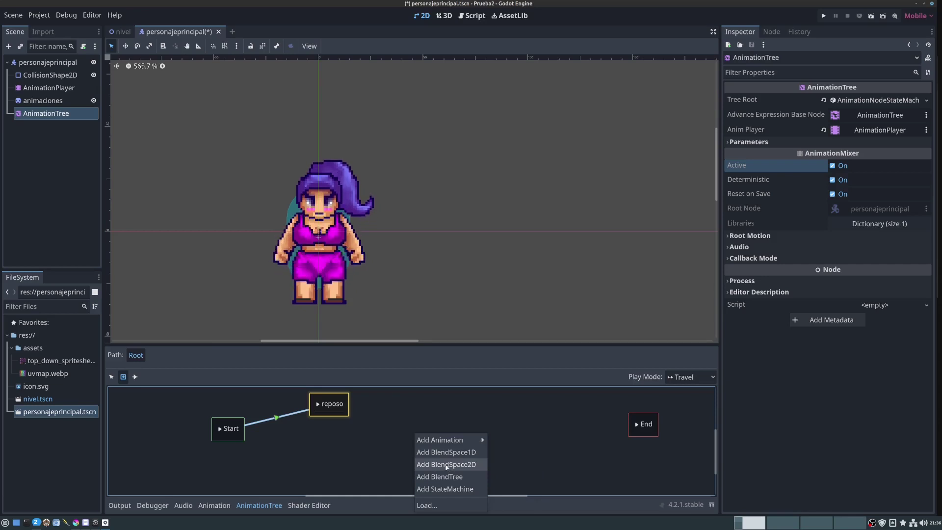
click(464, 465)
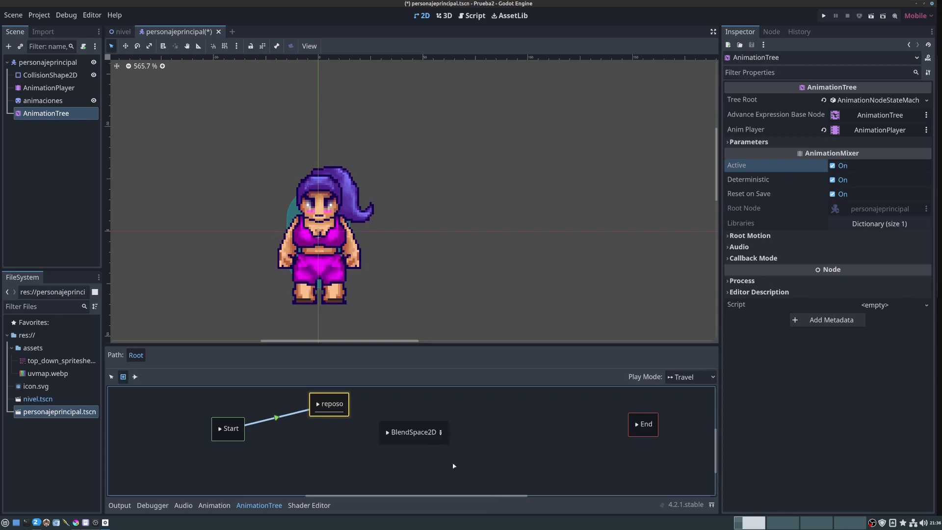
Reposition BlendSpace2D and End, pan the graph, and enlarge the AnimationTree panel.
click(111, 376)
drag(406, 425, 389, 457)
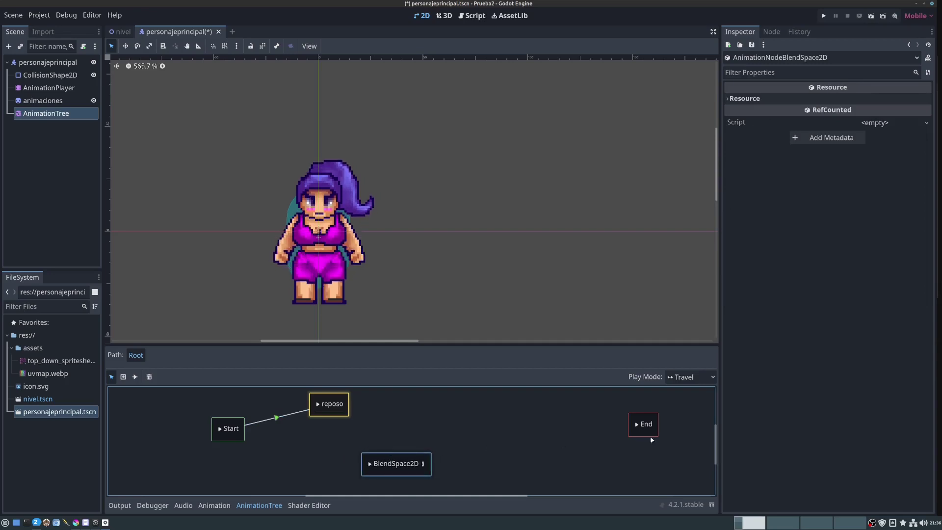
drag(637, 425, 671, 418)
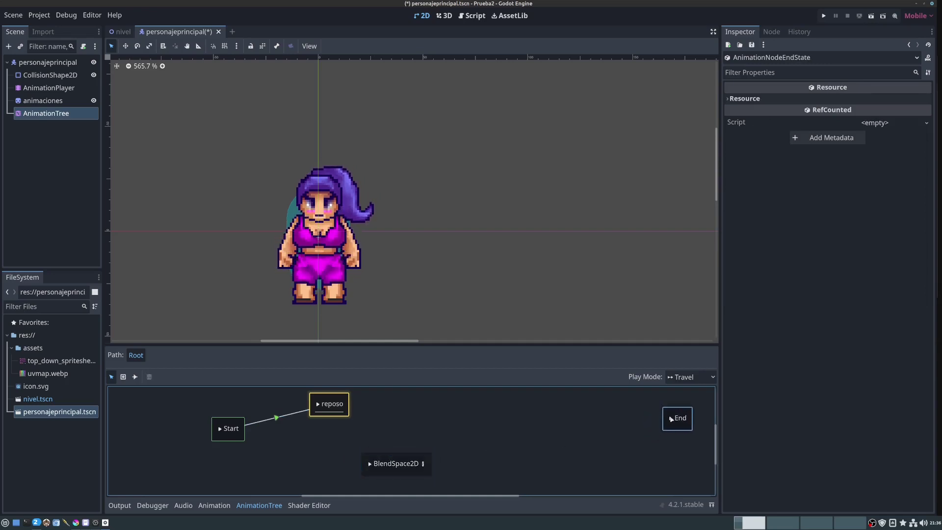
middle_drag(379, 426, 405, 422)
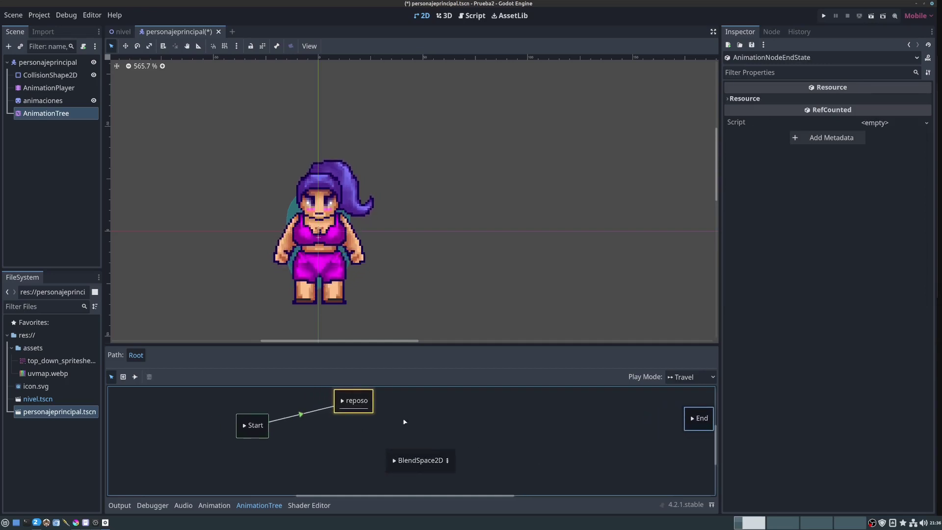
drag(405, 346, 405, 318)
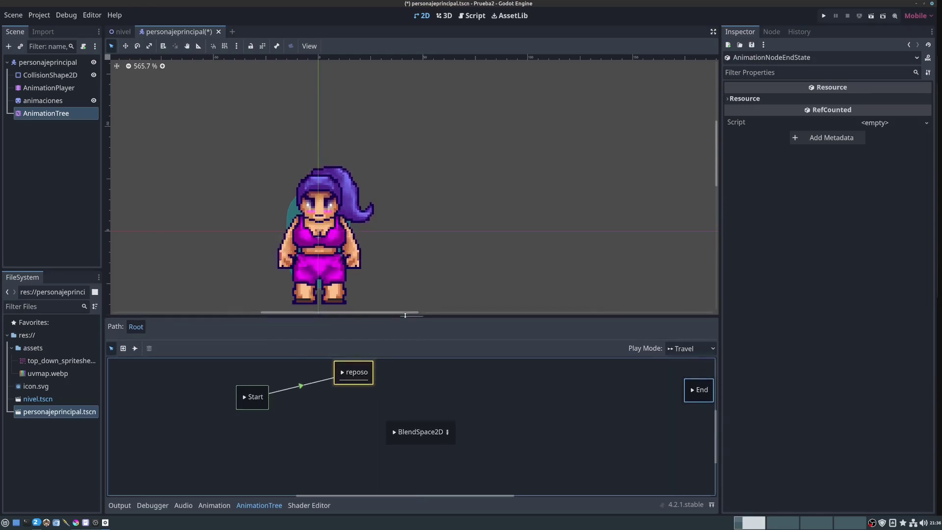
Draw a transition from reposo to BlendSpace2D and another from BlendSpace2D back to reposo.
click(136, 349)
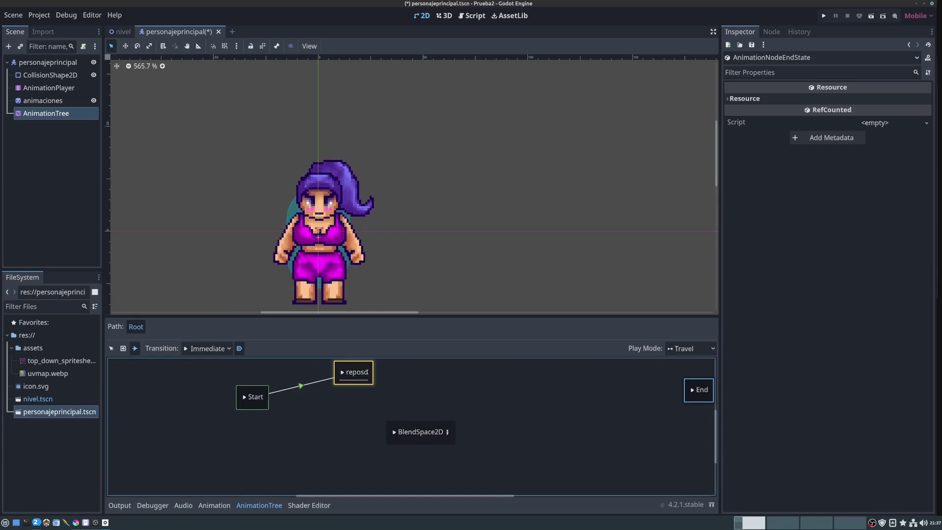
mouse_move(341, 374)
mouse_down()
mouse_move(420, 432)
mouse_move(403, 431)
mouse_up()
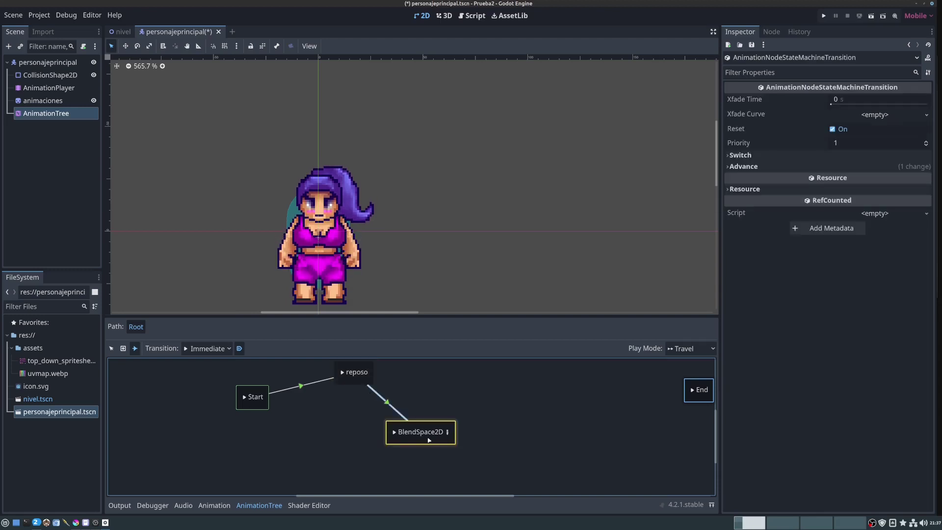
drag(400, 434, 356, 382)
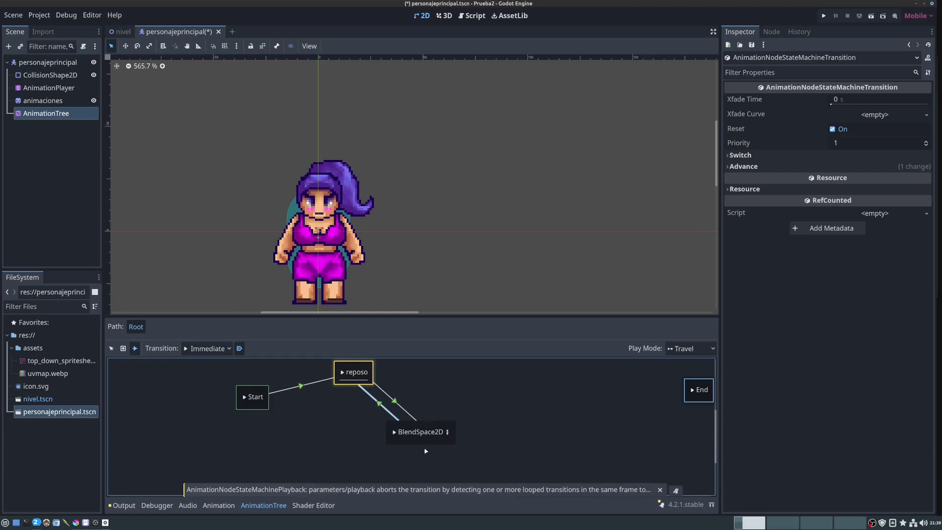
click(112, 348)
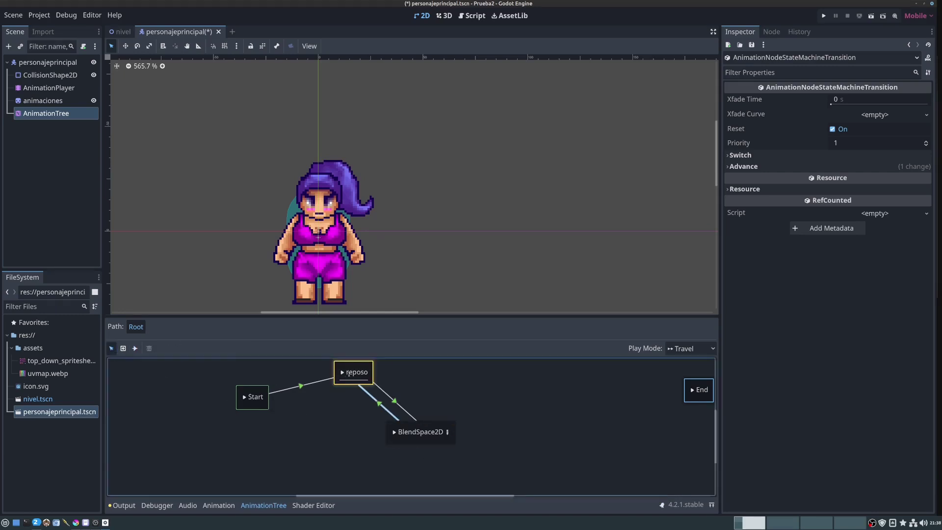
Select a transition between the reposo and BlendSpace2D states.
click(360, 414)
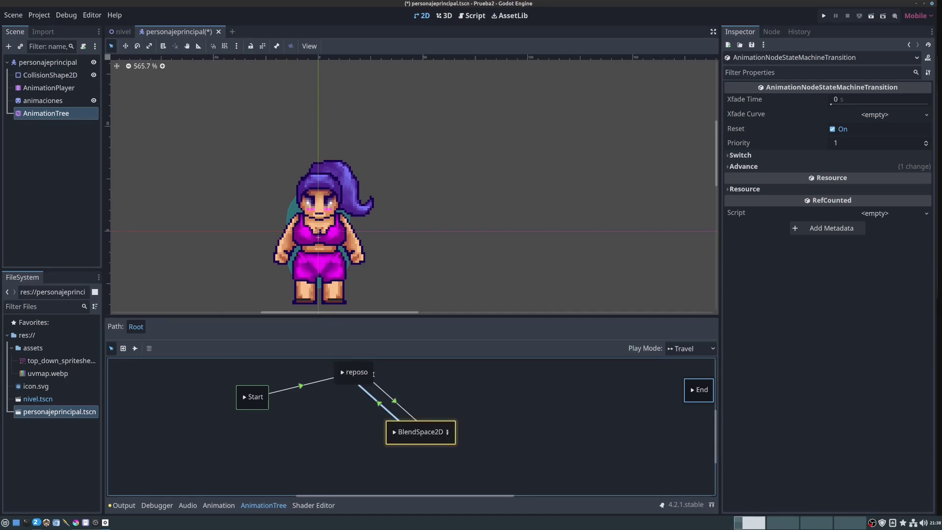
click(342, 379)
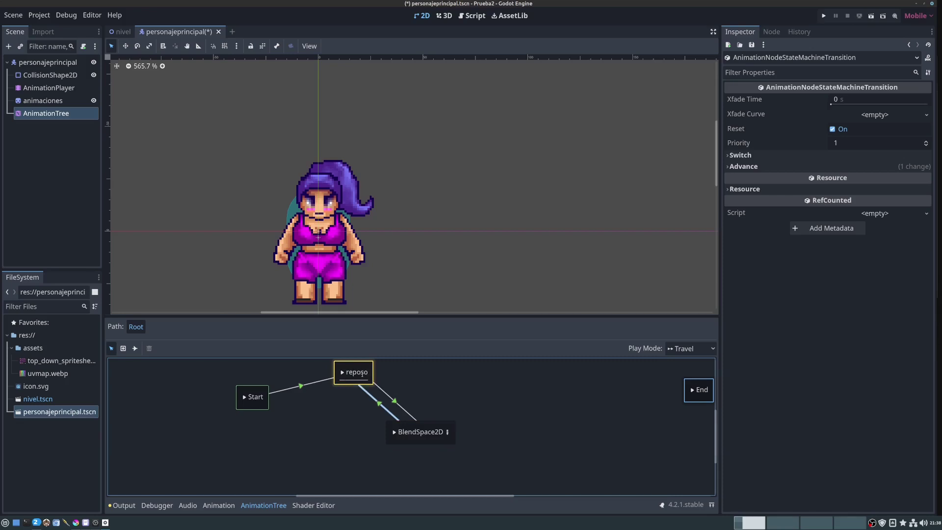
key(Return)
click(360, 365)
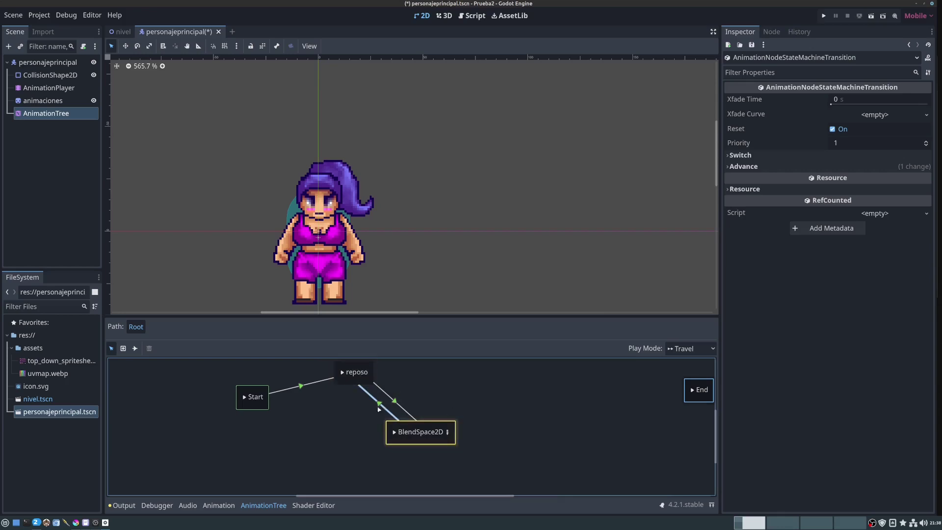
click(397, 403)
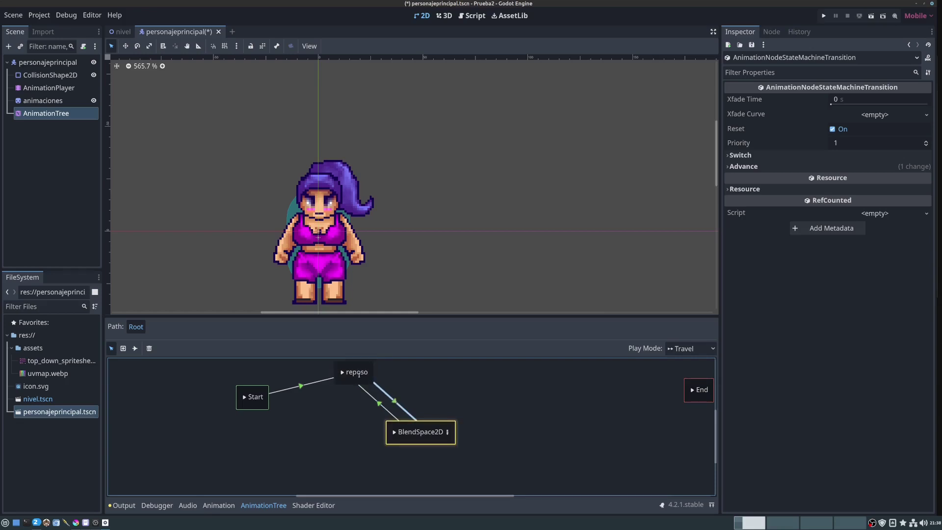
click(353, 372)
Set that transition's Advance Condition to se_mueve.
click(730, 156)
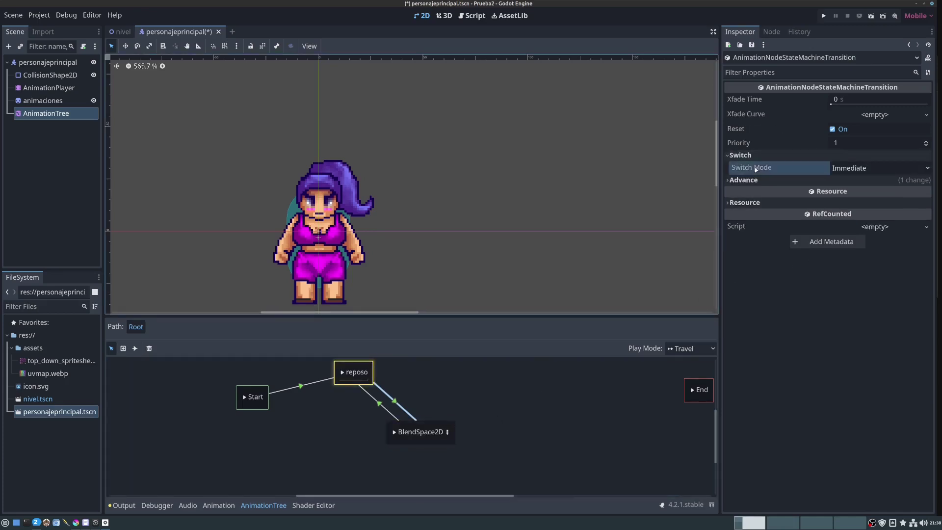
click(744, 180)
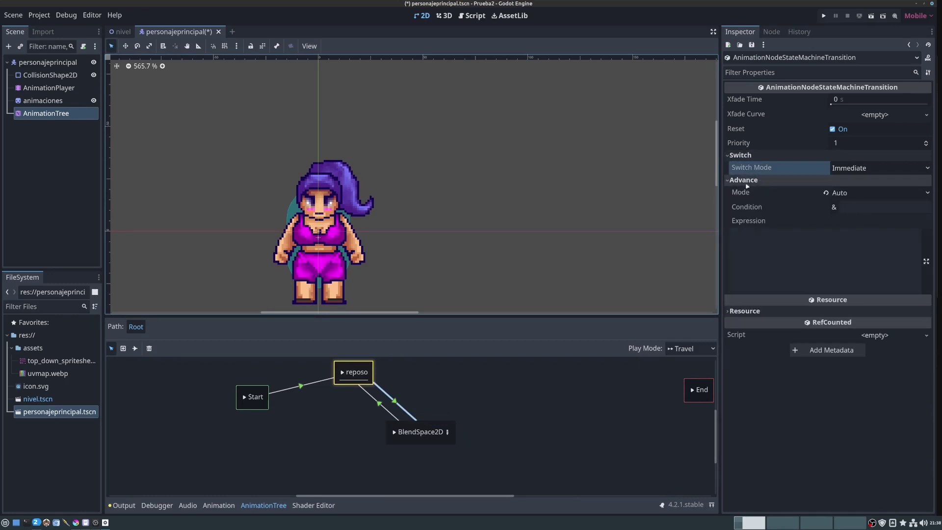
click(850, 207)
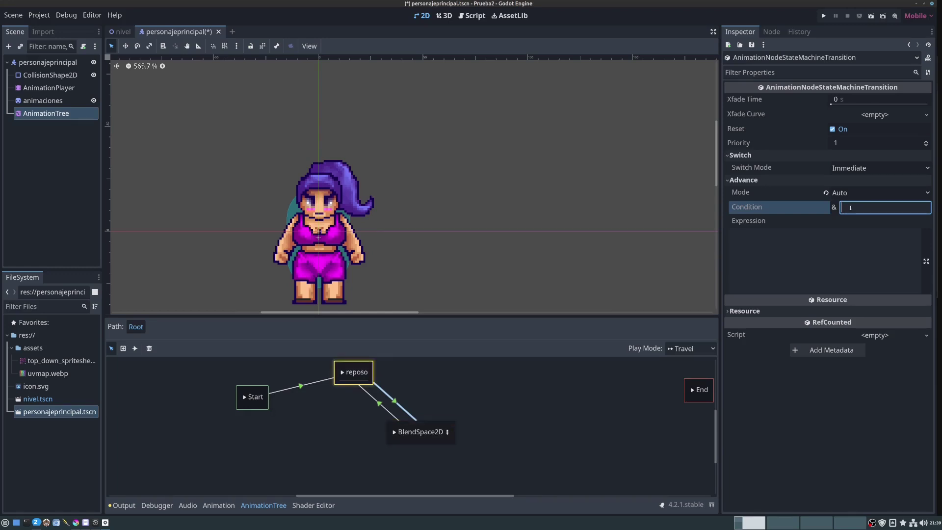
text(se_mu)
text(eve)
click(597, 439)
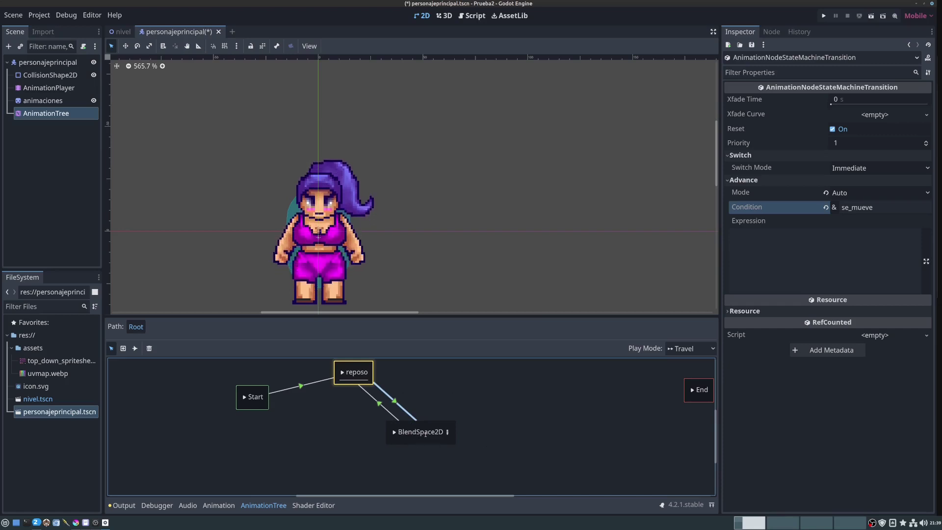
click(380, 403)
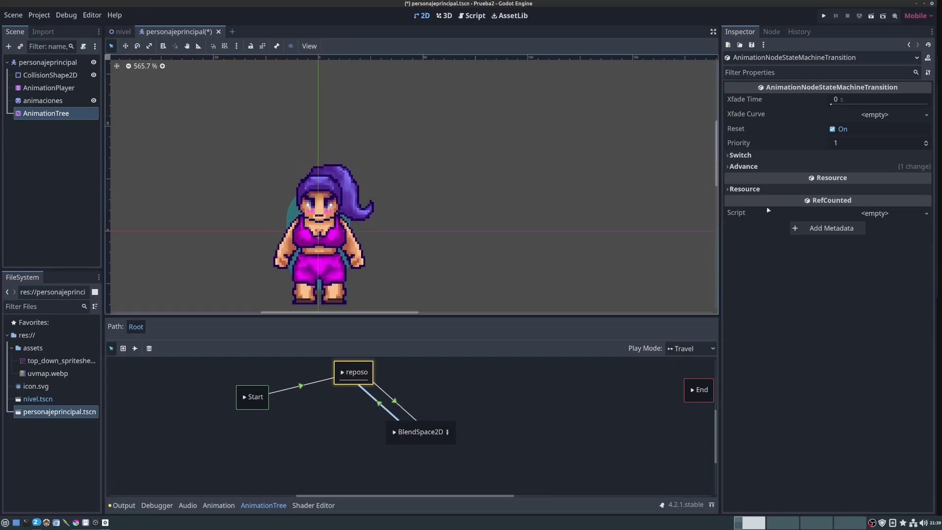
Set the second transition's Advance Condition to reposa, then reselect the AnimationTree node.
click(740, 167)
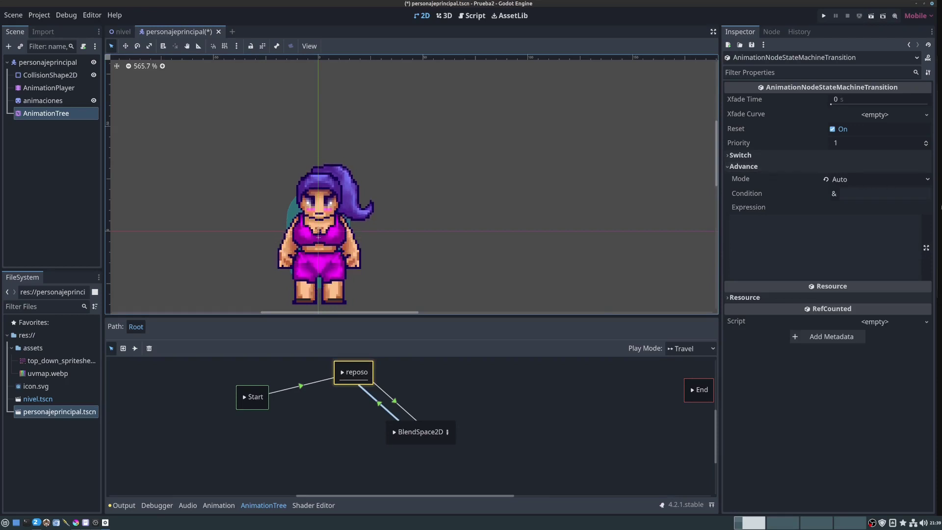
click(860, 194)
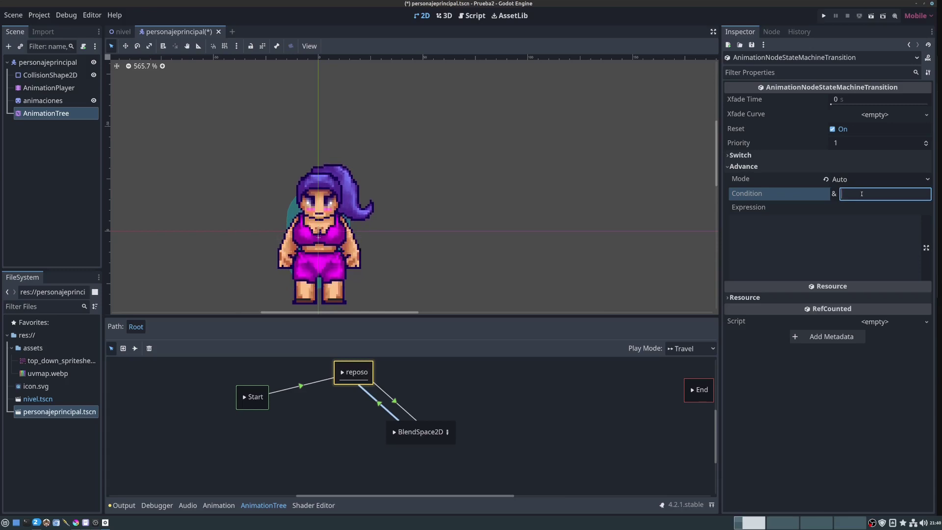
text(reposo)
key(Return)
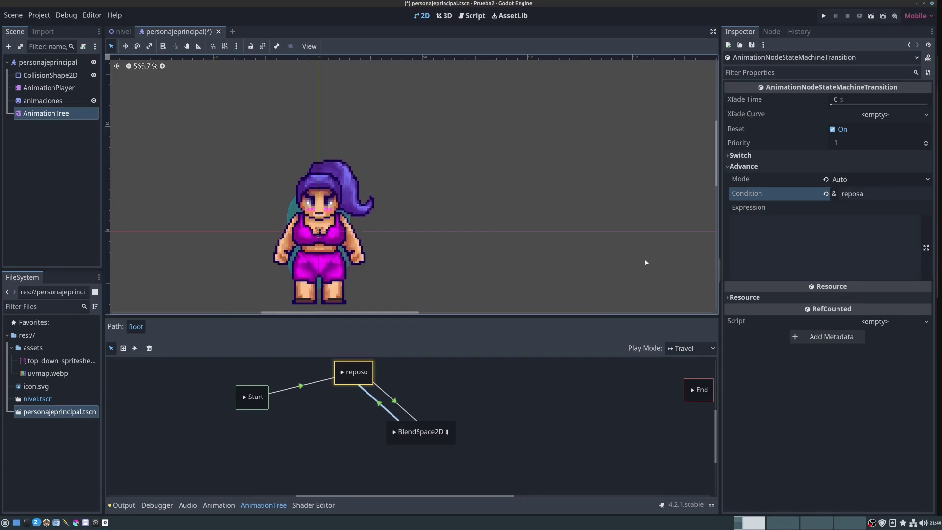
click(36, 116)
click(36, 114)
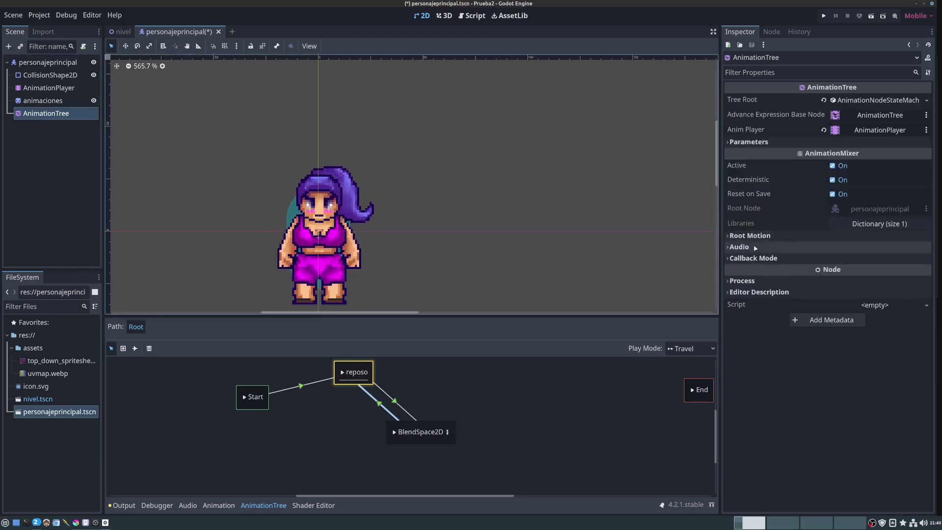
Expand Parameters > Conditions to show the Reposa and Se Mueve toggles, and move Start up-left.
click(400, 390)
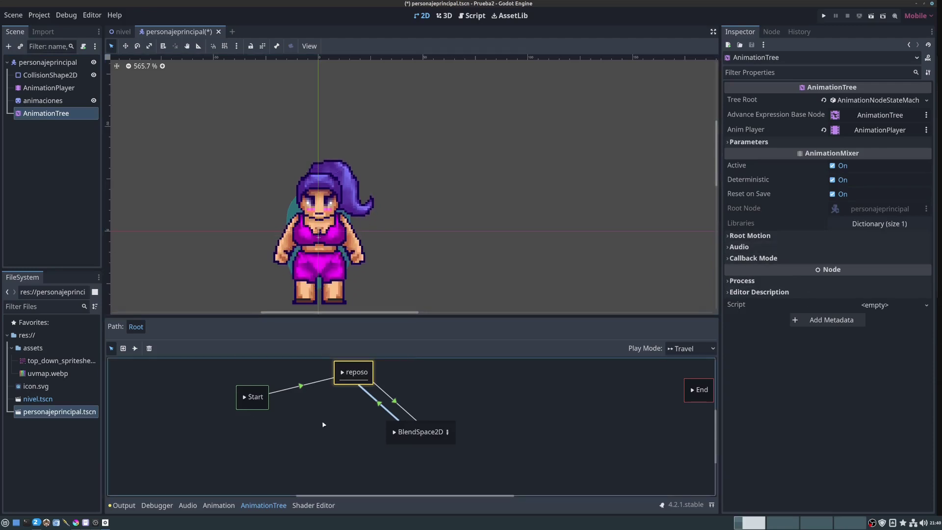
click(42, 116)
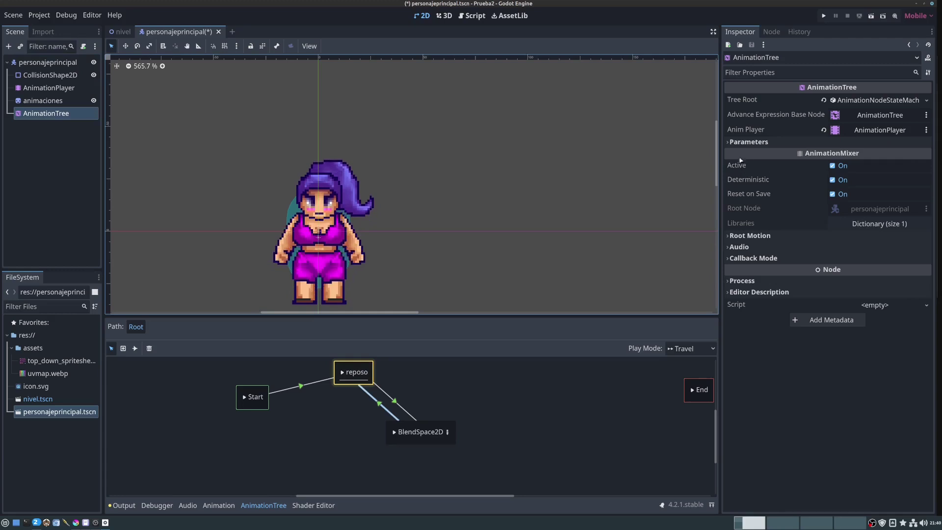
click(747, 142)
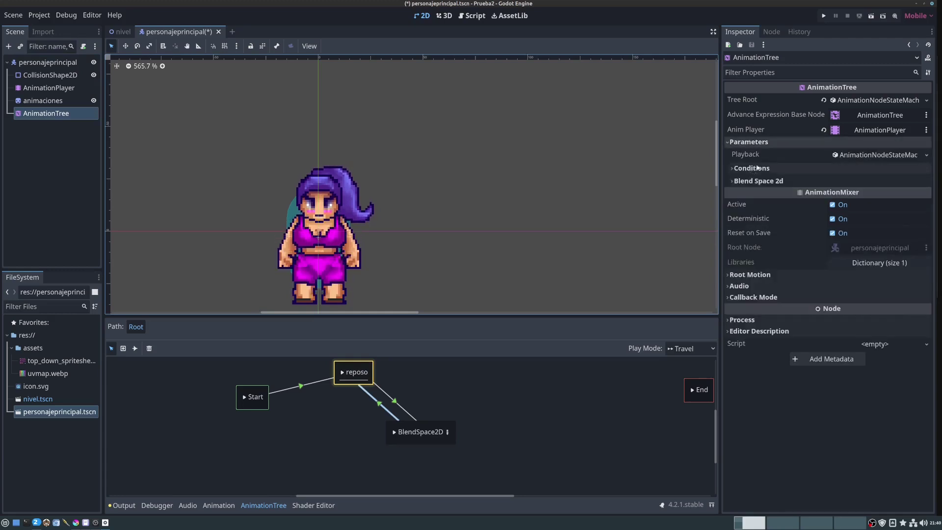
click(745, 169)
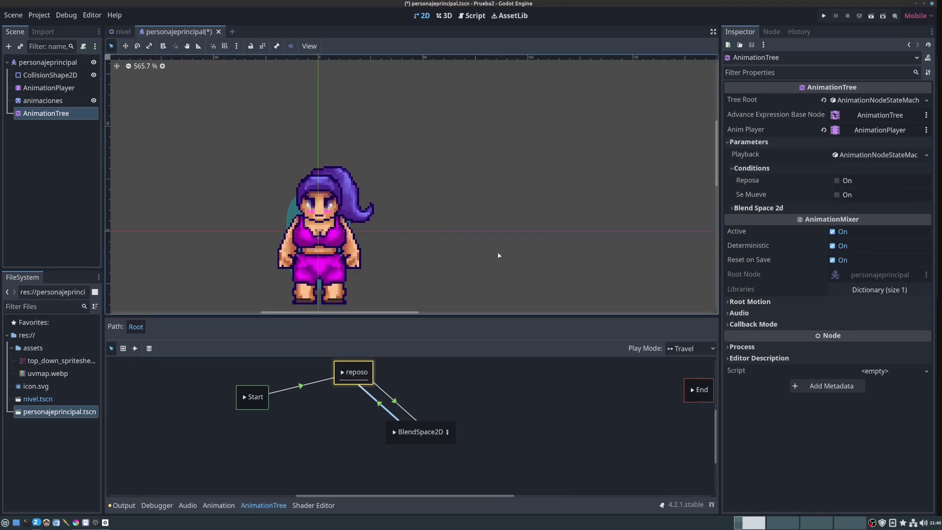
click(356, 368)
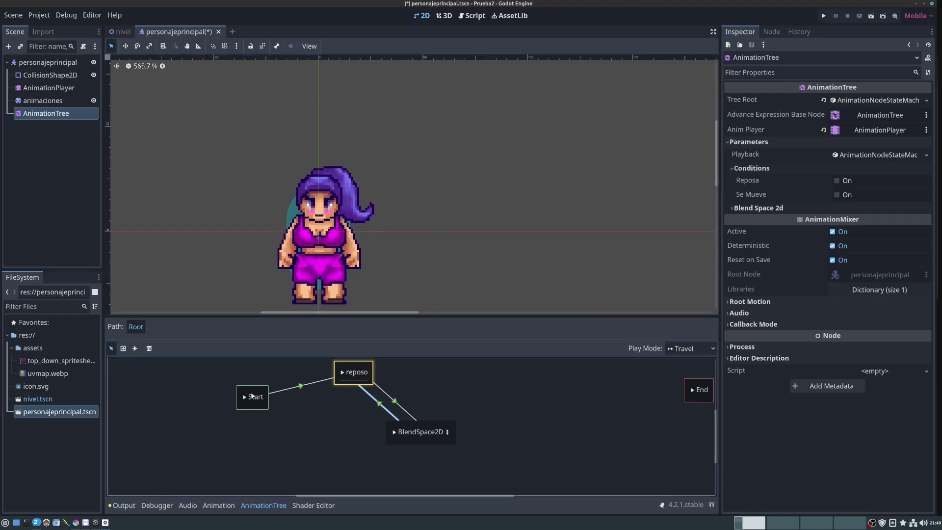
drag(252, 396, 252, 382)
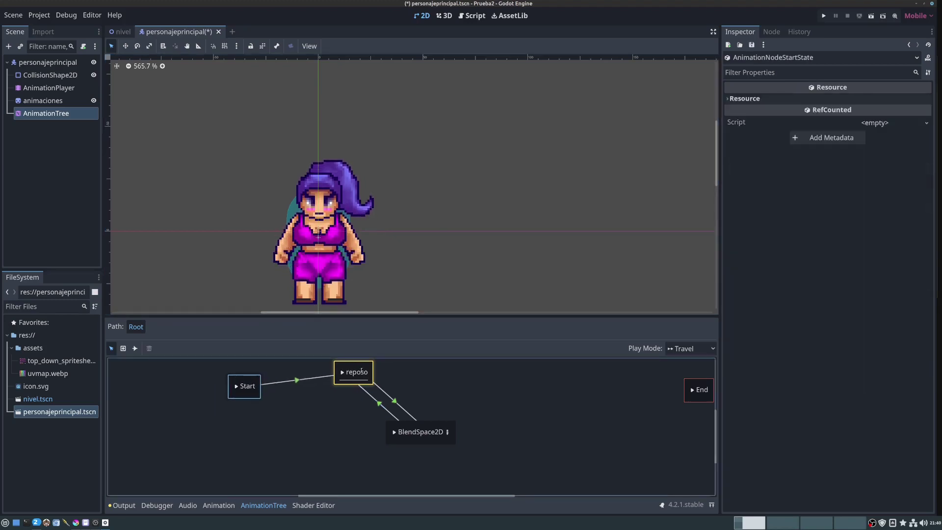
Inspect the Start-to-reposo transition's Advance settings, then select the BlendSpace2D state.
click(304, 380)
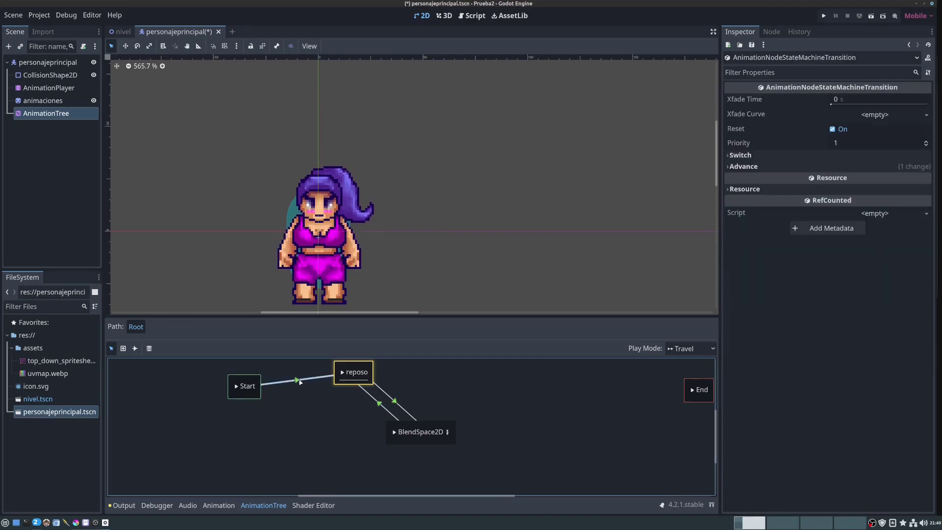
click(742, 167)
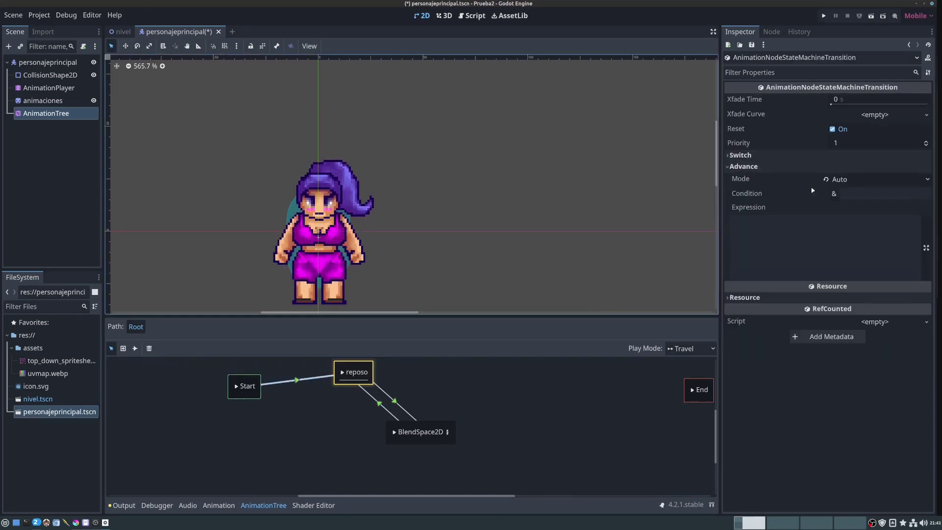
click(370, 378)
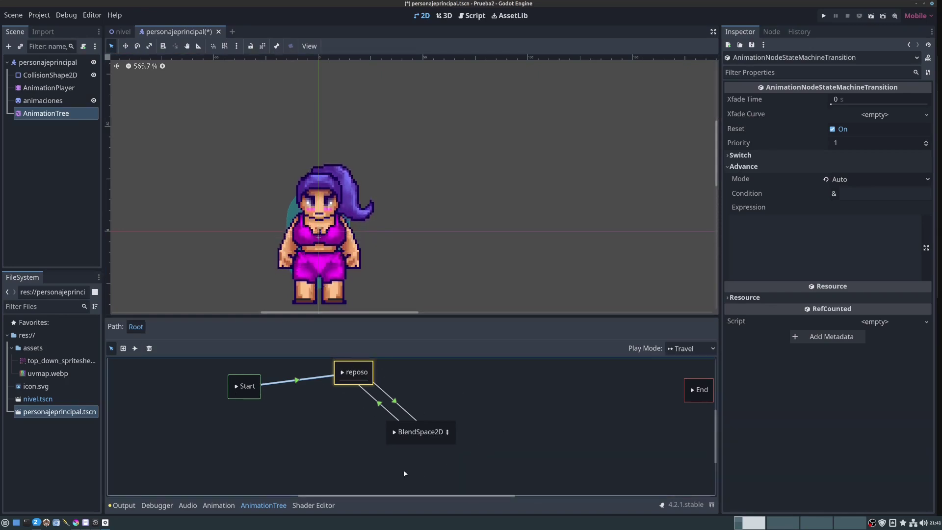
click(414, 441)
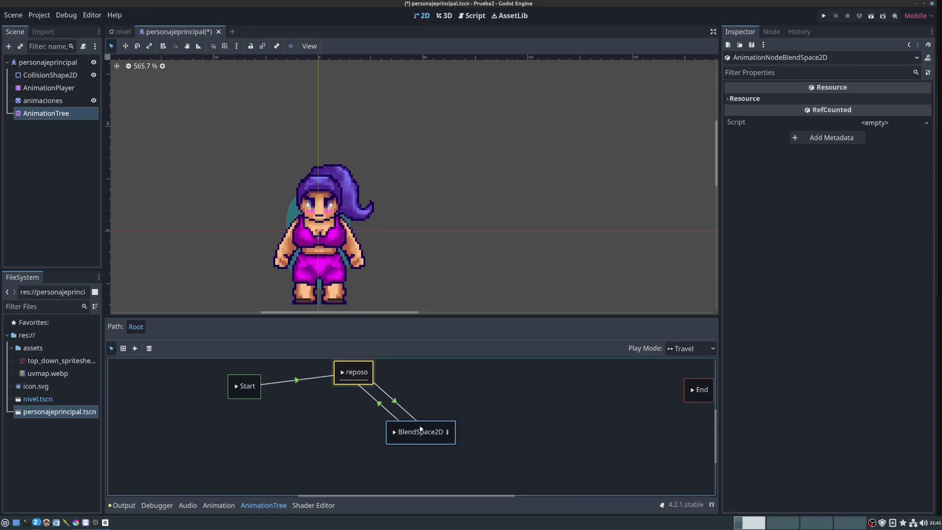
Preview travel to BlendSpace2D and back to reposo, then open BlendSpace2D's editor.
click(394, 432)
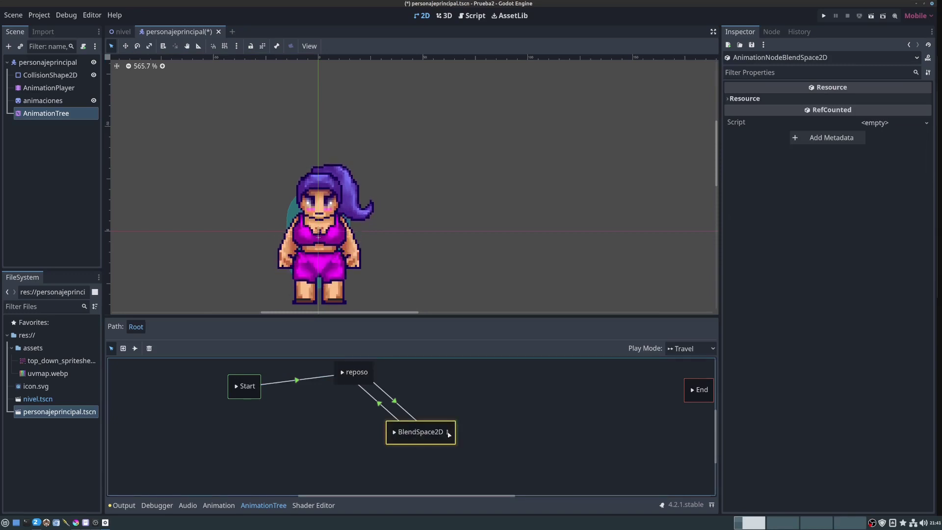
click(346, 372)
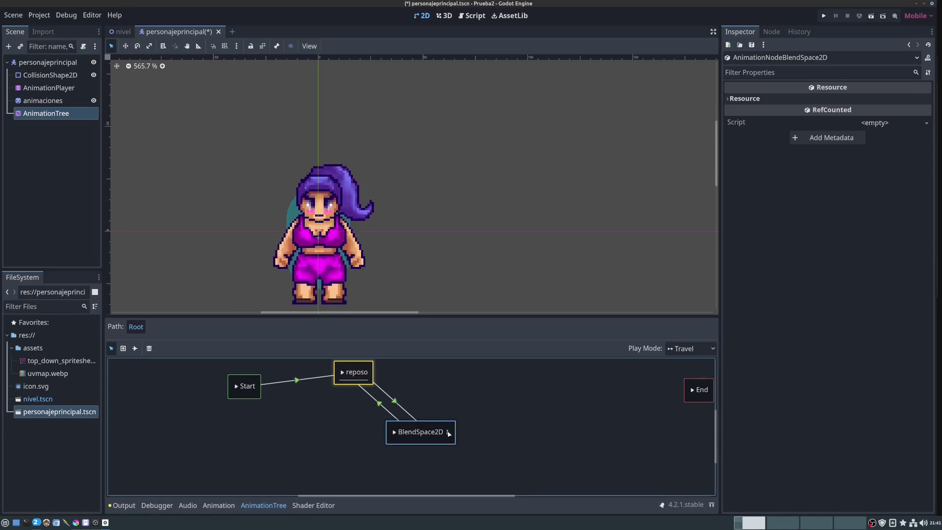
click(448, 432)
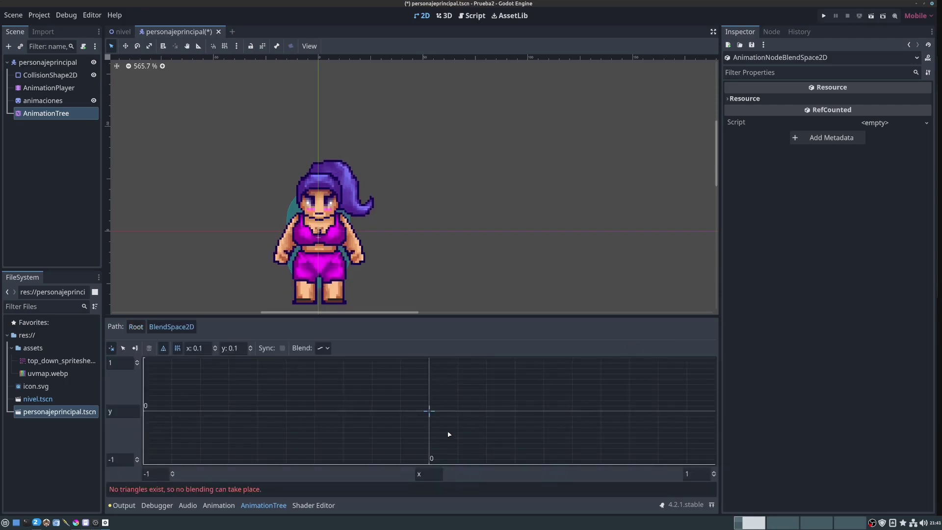
Make the bottom panel taller, pan the character sprite into view, and focus the blend grid.
drag(432, 316, 411, 214)
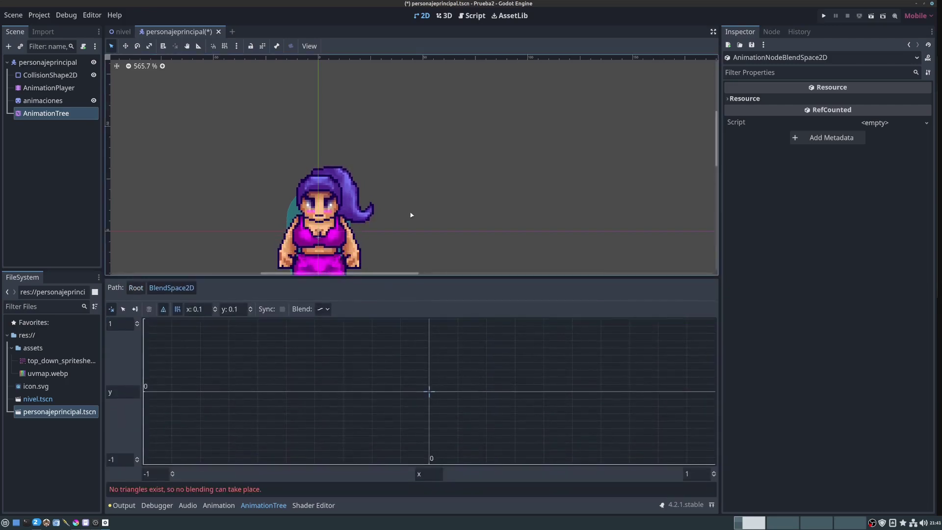
middle_drag(383, 208, 406, 139)
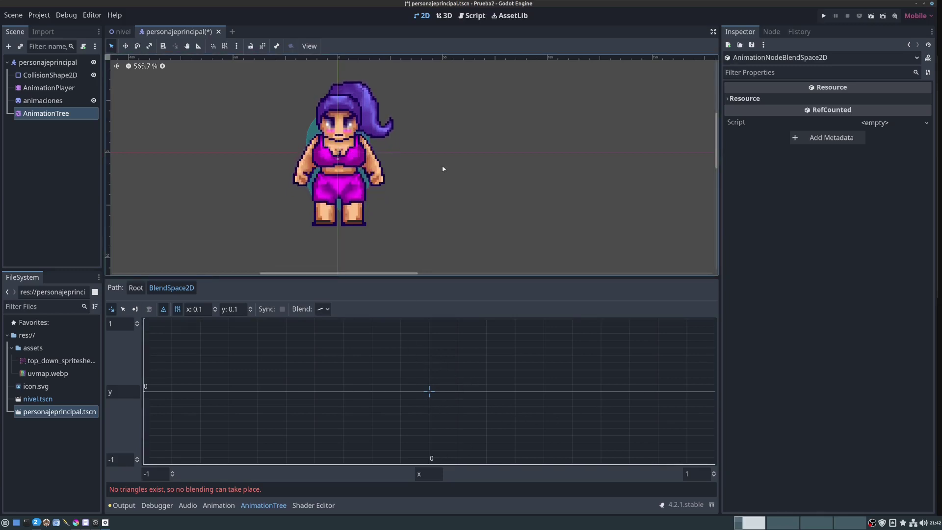
click(502, 364)
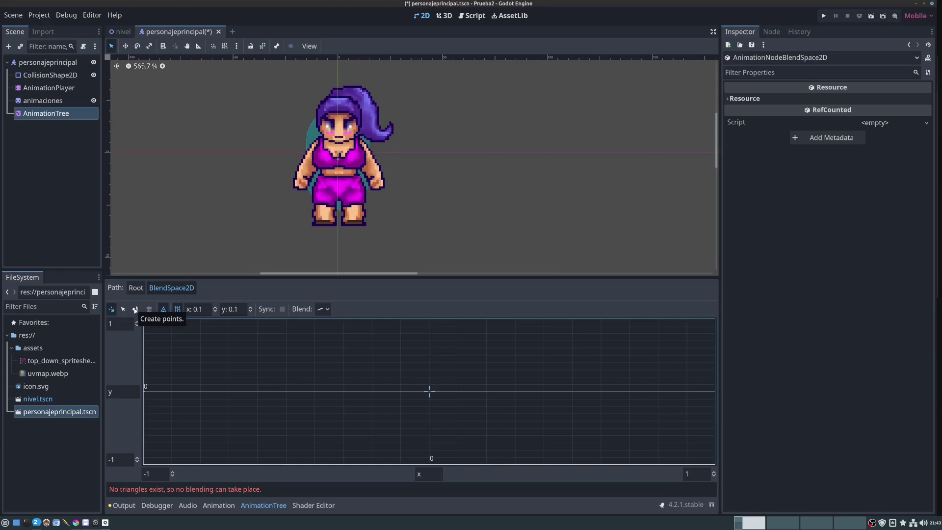
Add the izquierda animation as a blend point on the grid's left side.
click(135, 309)
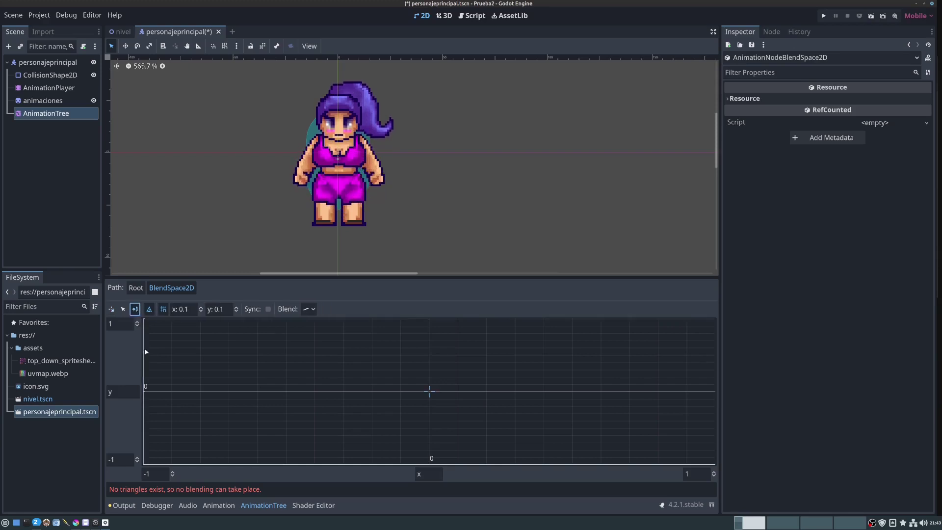
click(165, 390)
mouse_move(202, 400)
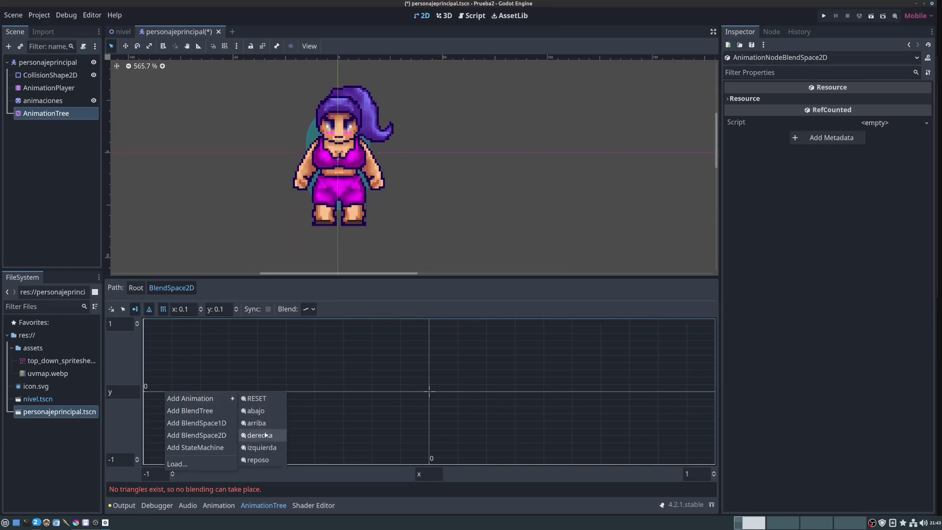
click(268, 448)
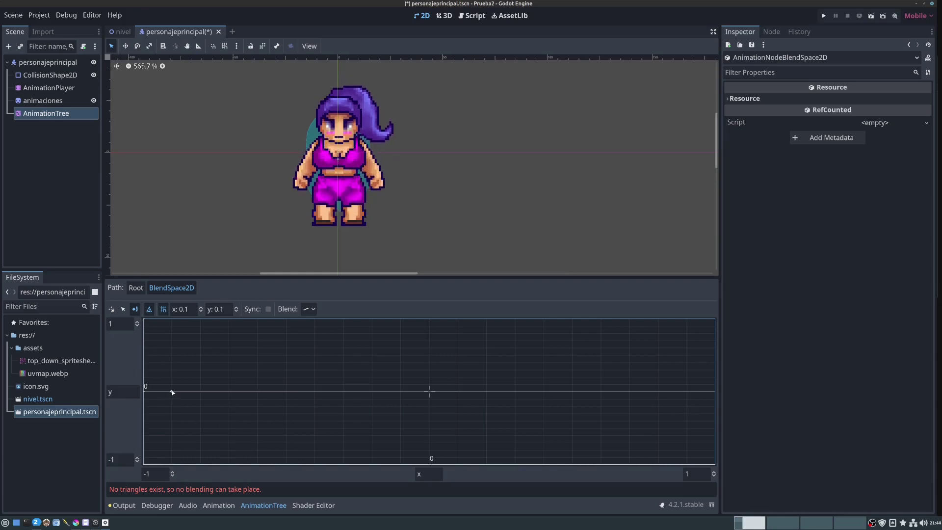
Position the izquierda point at x -0.8 on the horizontal axis.
click(123, 309)
drag(171, 391, 145, 391)
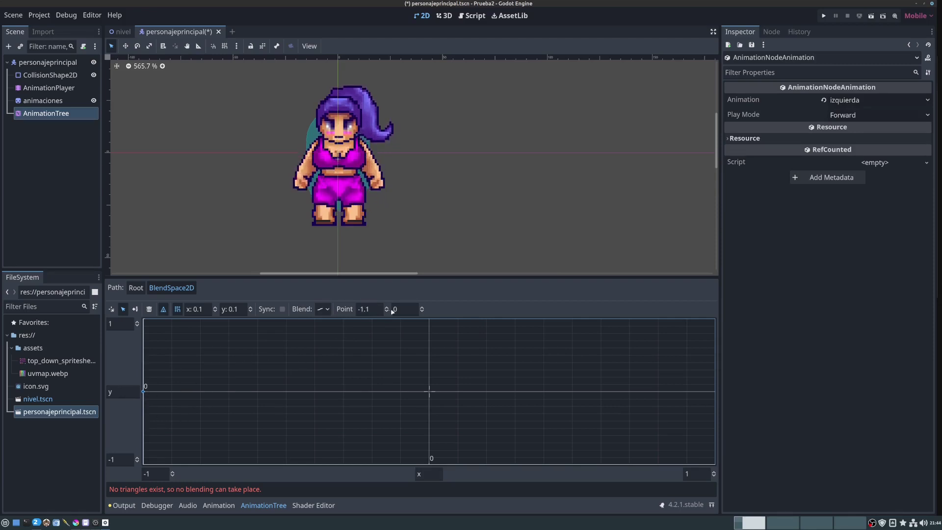
click(371, 309)
text(-1)
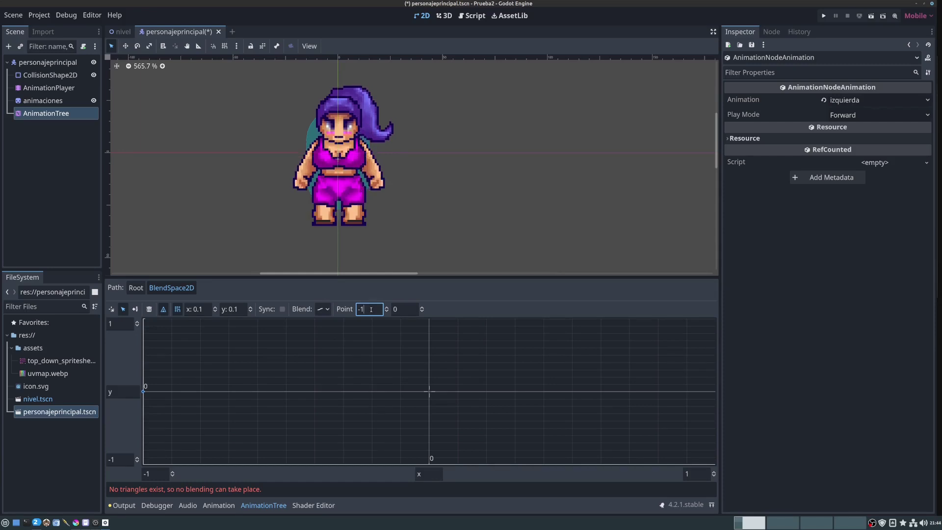
click(311, 380)
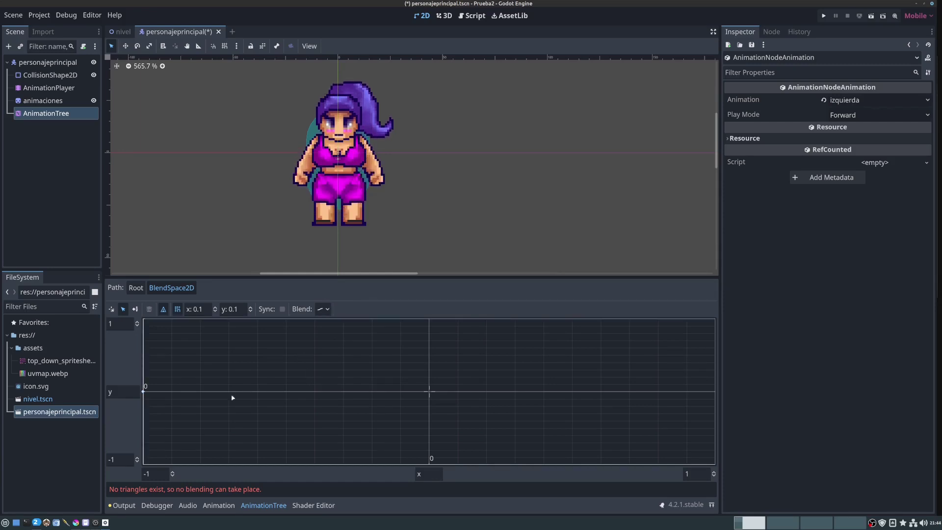
click(144, 391)
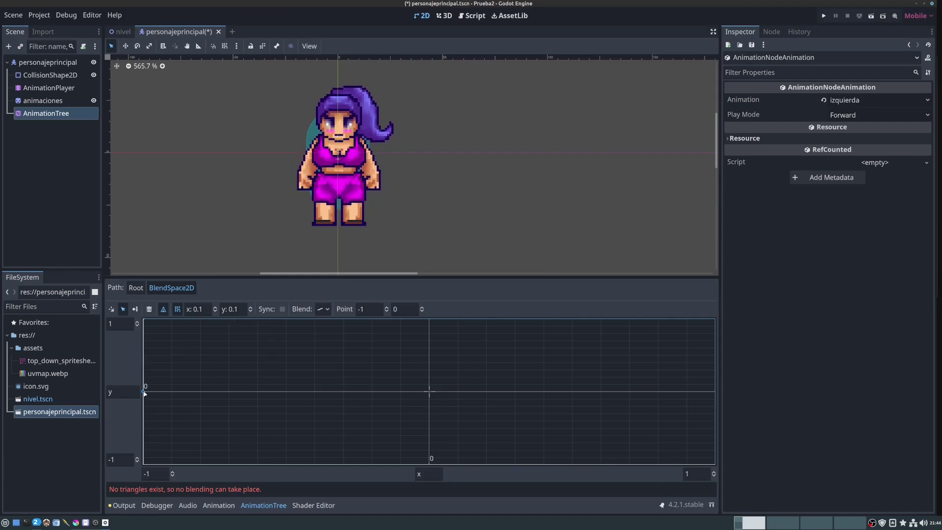
drag(145, 393, 167, 396)
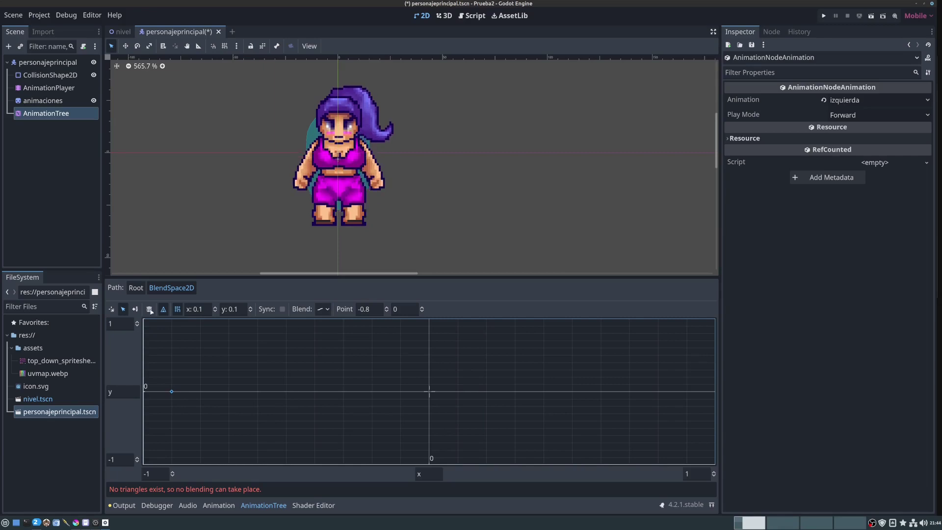
click(135, 309)
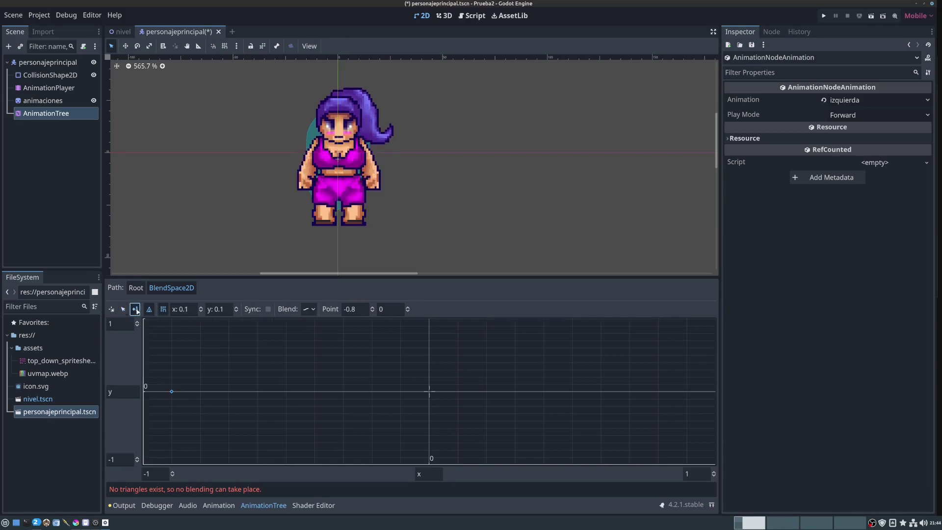
click(688, 394)
Add derecha at the right end, abajo at the top and arriba at the bottom.
mouse_move(714, 401)
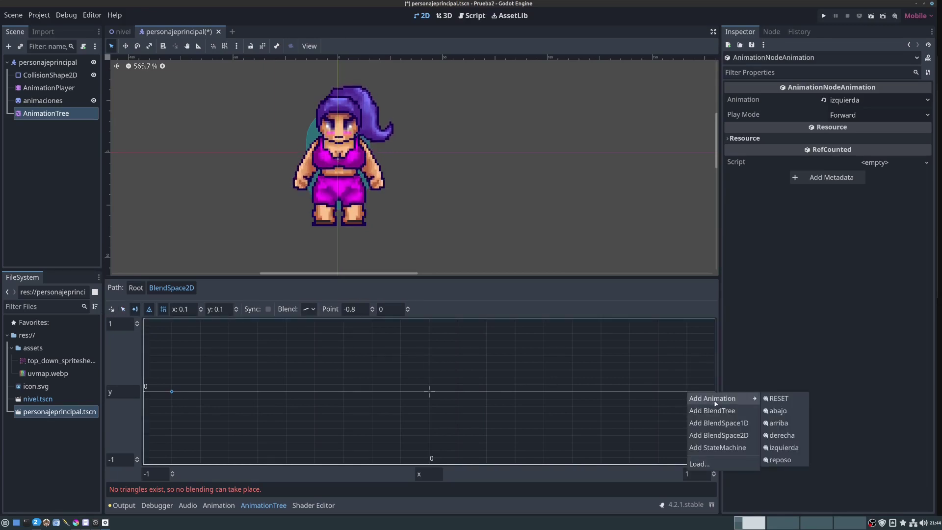
click(783, 435)
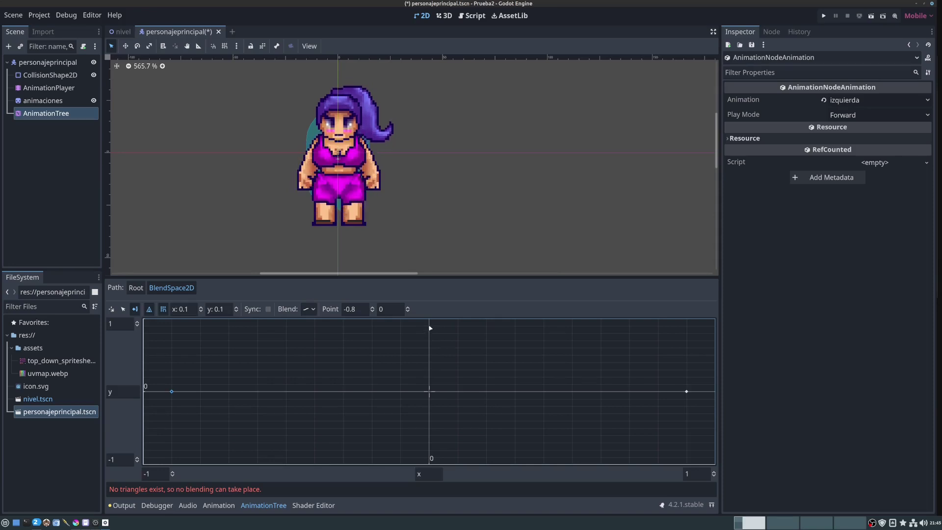
right_click(430, 327)
mouse_move(448, 334)
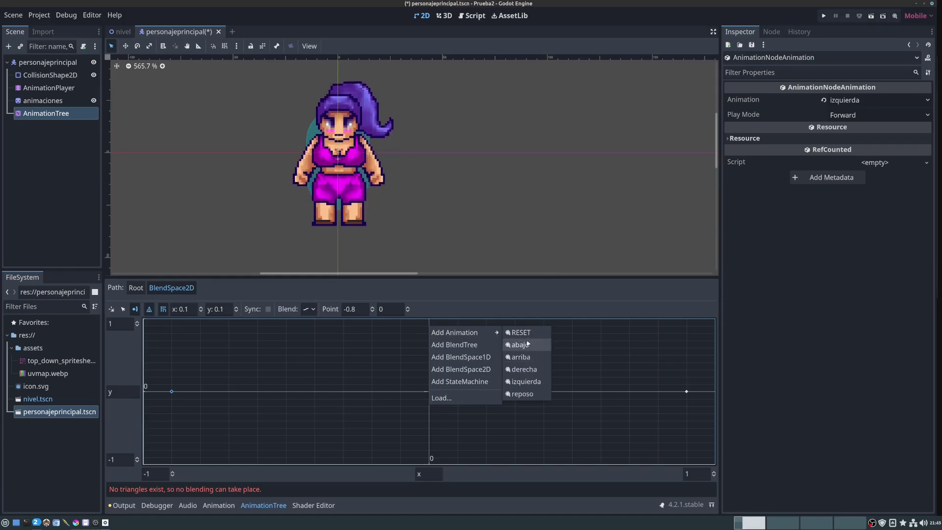
click(529, 346)
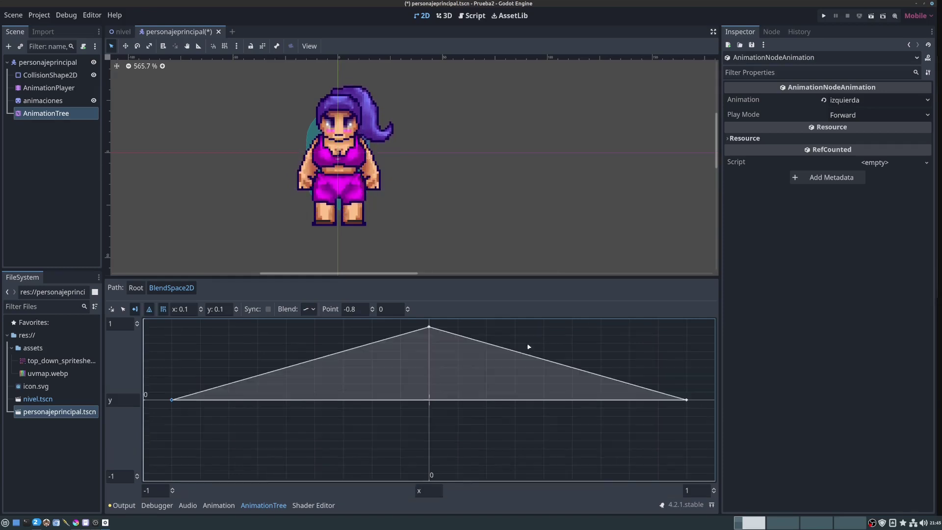
right_click(431, 474)
mouse_move(471, 443)
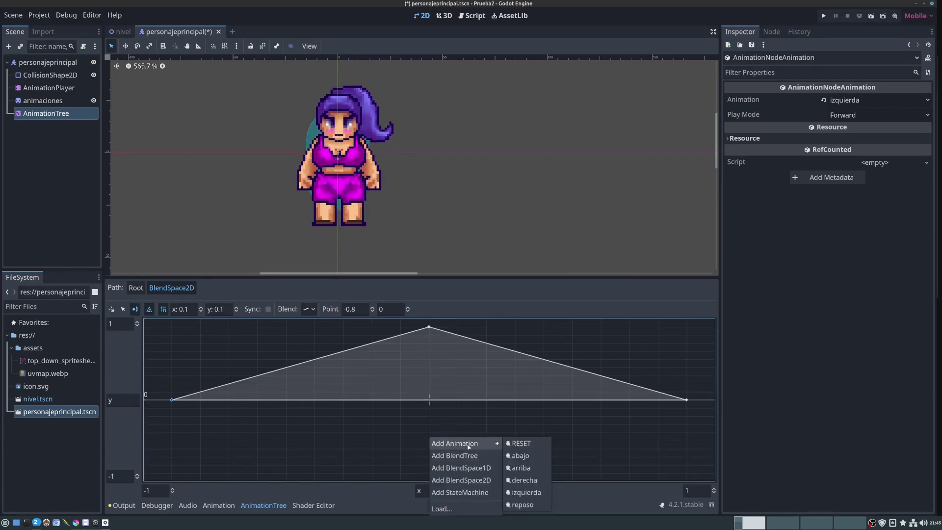
click(544, 470)
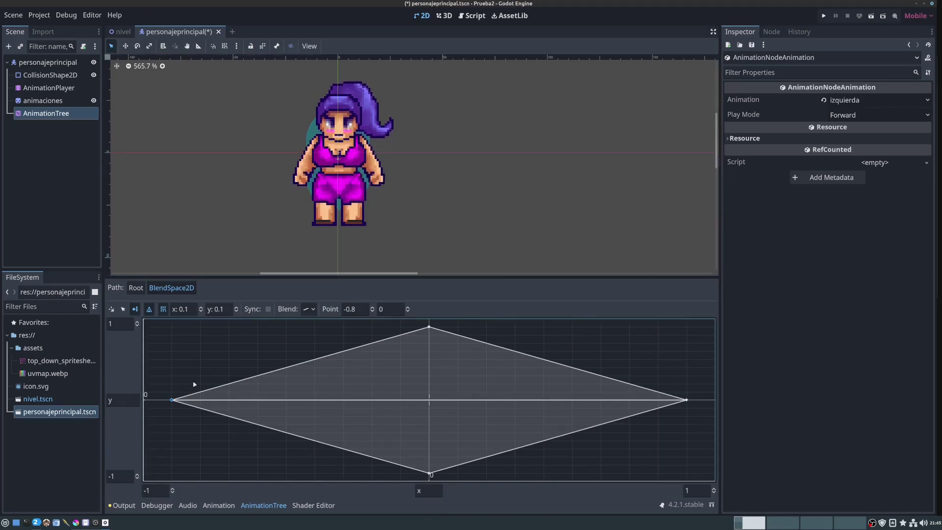
Switch to blend-position mode, return to Root, and reopen the BlendSpace2D grid.
click(112, 309)
click(136, 289)
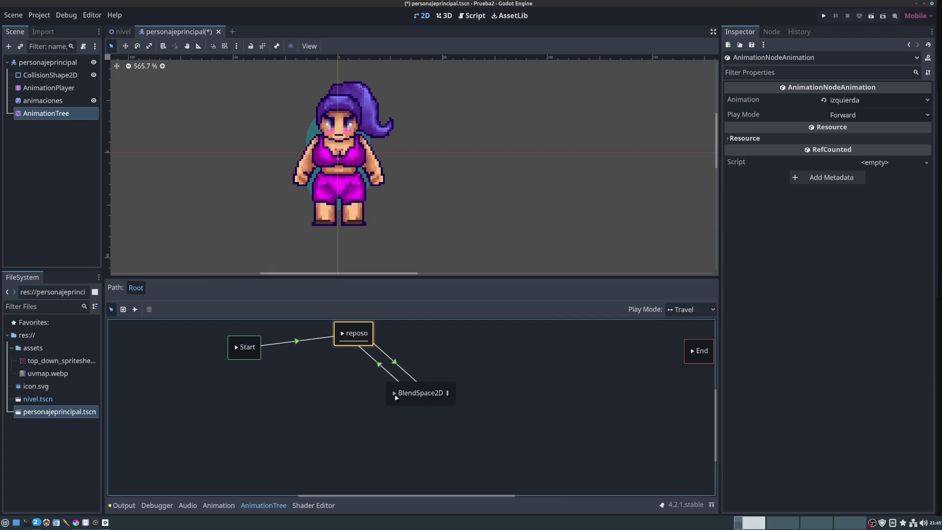
click(394, 395)
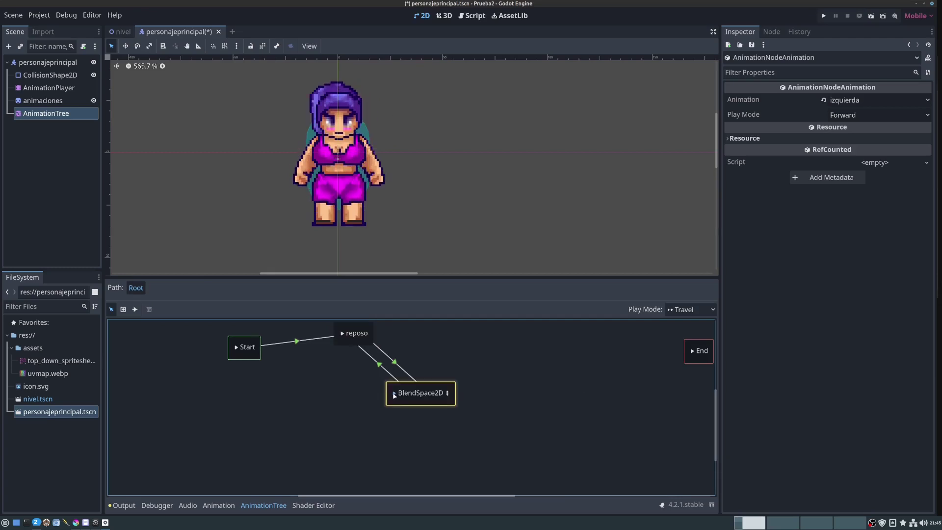
click(447, 393)
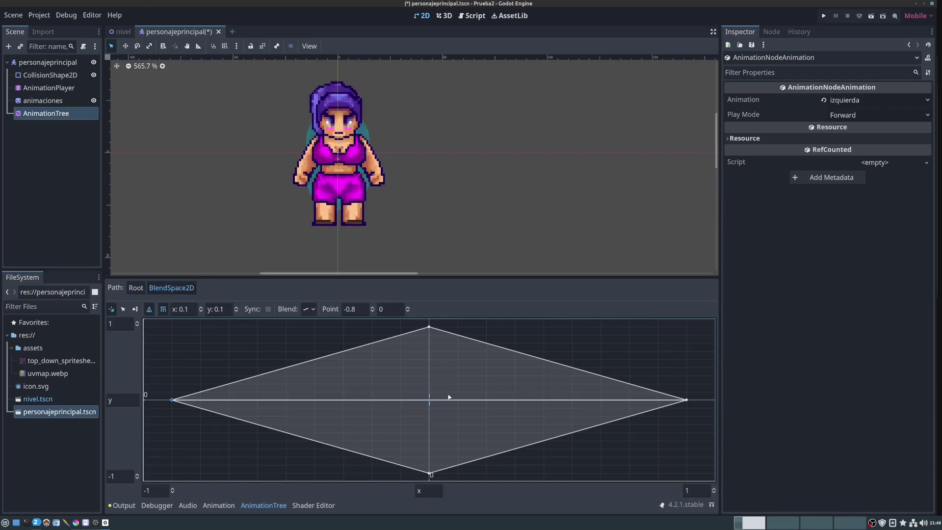
mouse_move(429, 398)
mouse_down()
mouse_move(437, 354)
mouse_move(430, 475)
mouse_up()
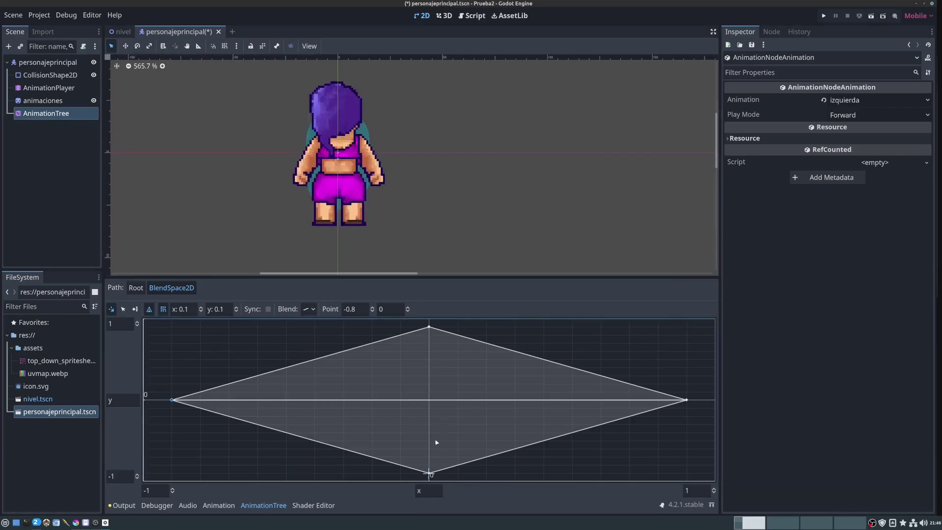
drag(430, 474, 430, 324)
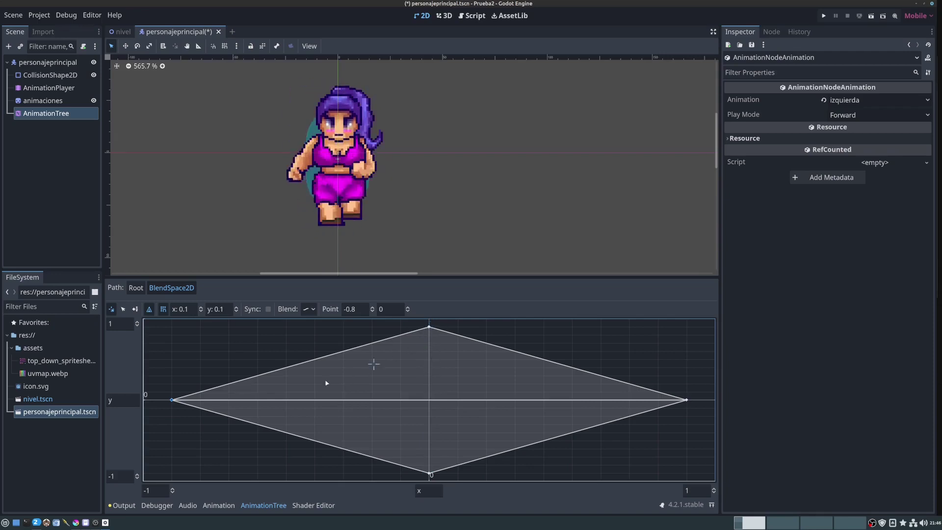
drag(430, 325, 172, 401)
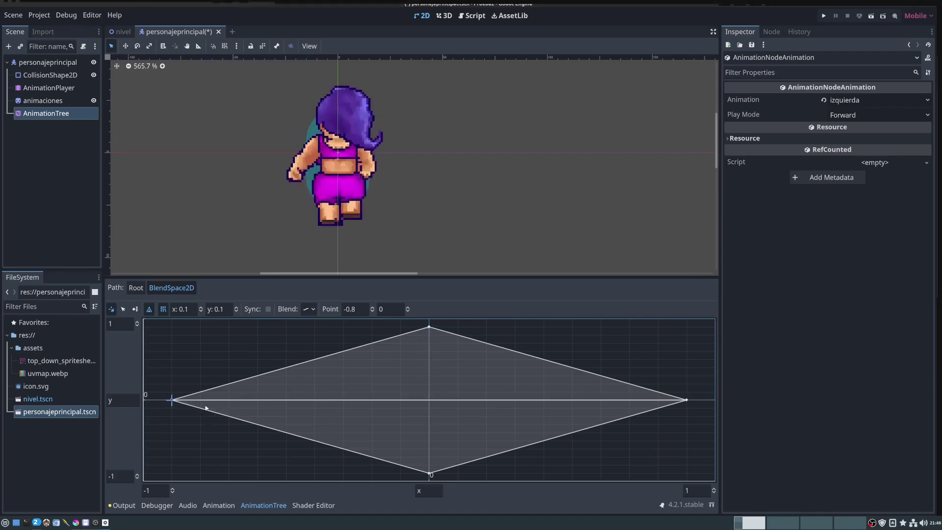
drag(173, 403, 706, 403)
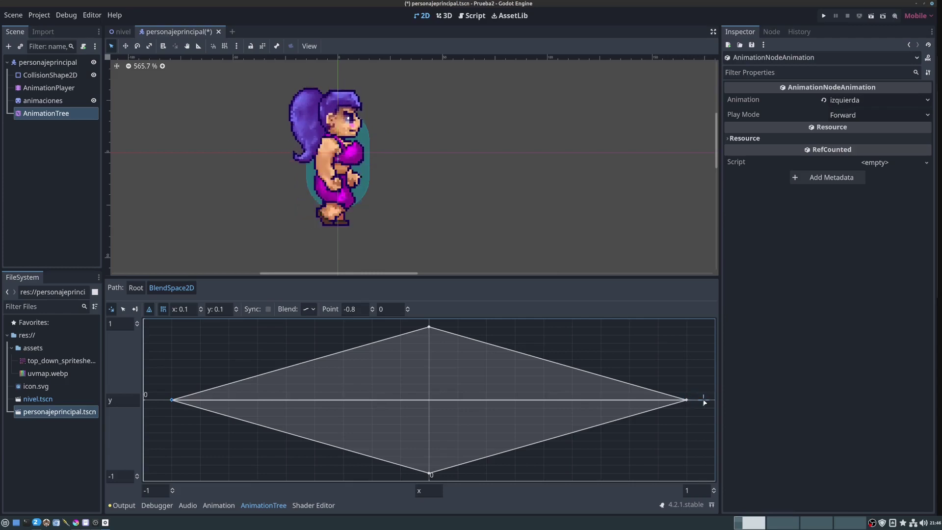
drag(707, 403, 700, 401)
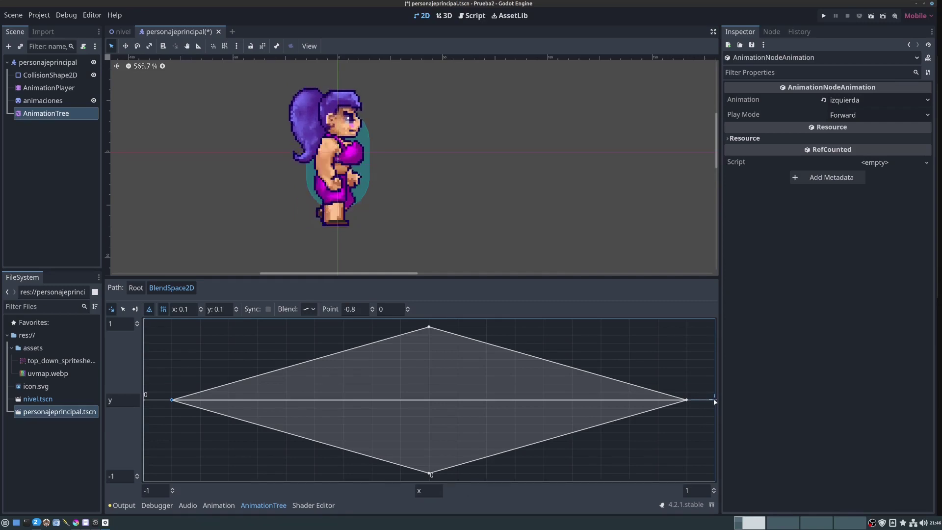
click(701, 399)
mouse_move(589, 395)
mouse_down()
mouse_move(177, 378)
mouse_move(145, 398)
mouse_up()
click(351, 359)
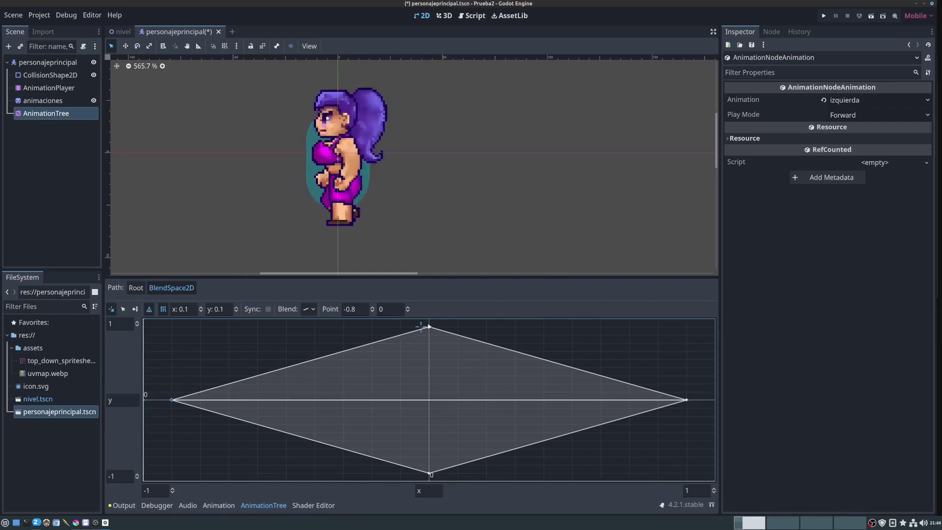
click(426, 342)
click(417, 448)
click(430, 476)
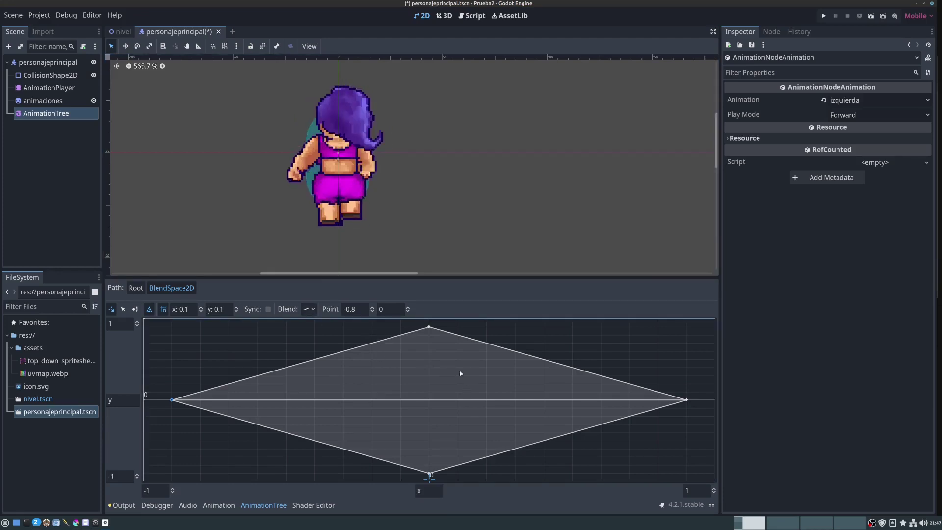
Set the blend mode to discrete and preview the side, left and front walks.
click(315, 309)
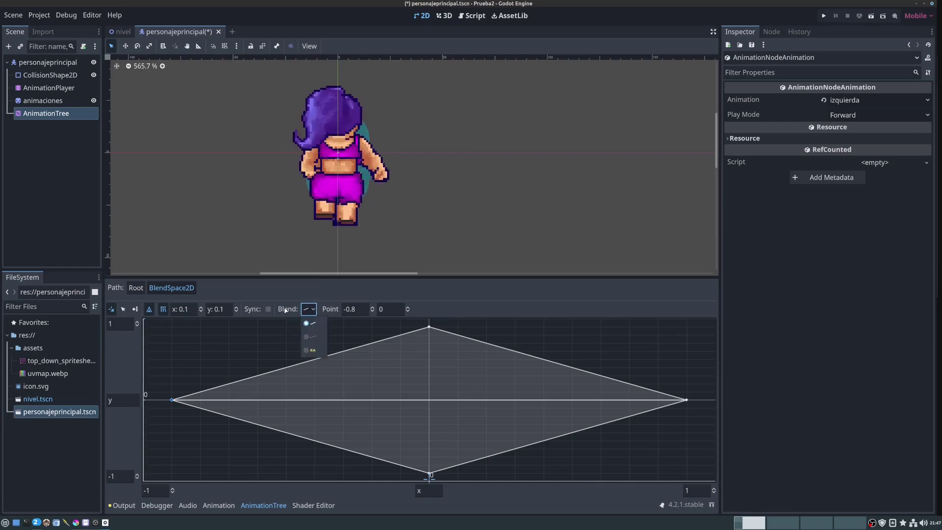
click(320, 338)
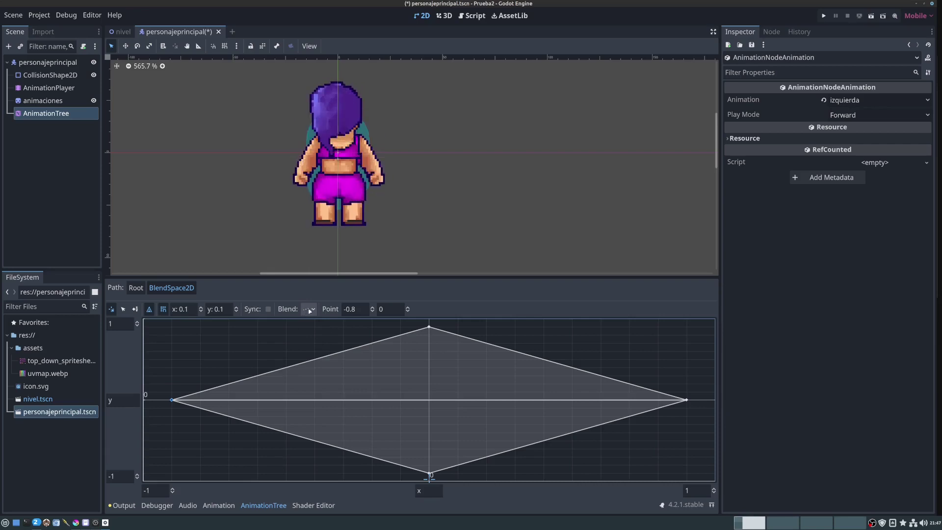
click(314, 310)
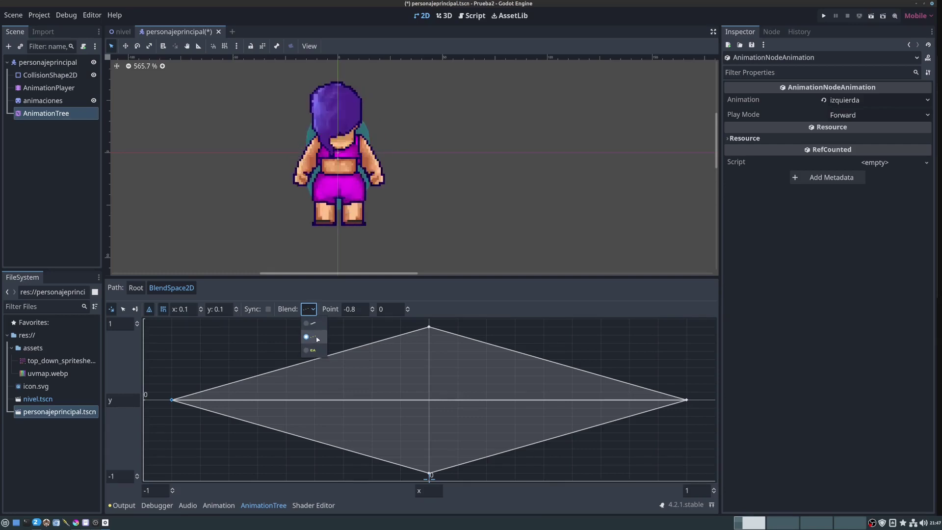
click(313, 340)
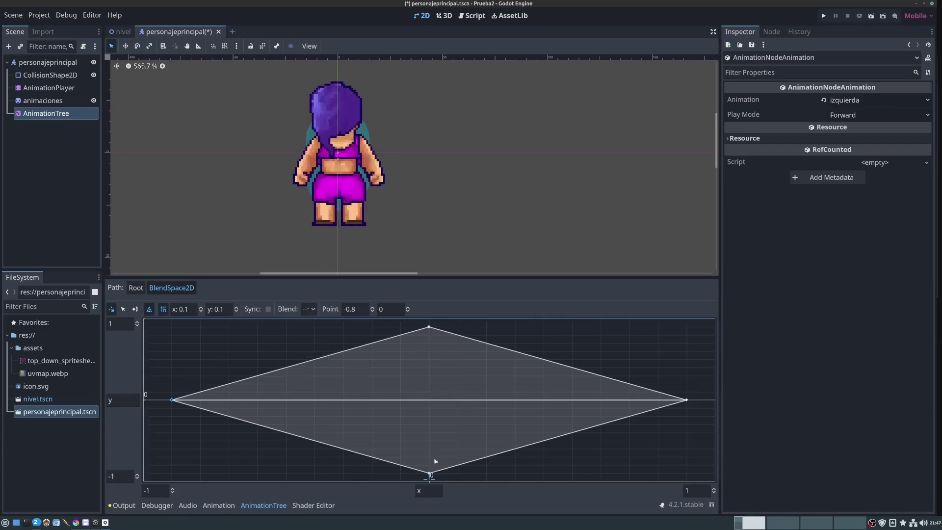
drag(431, 457, 336, 425)
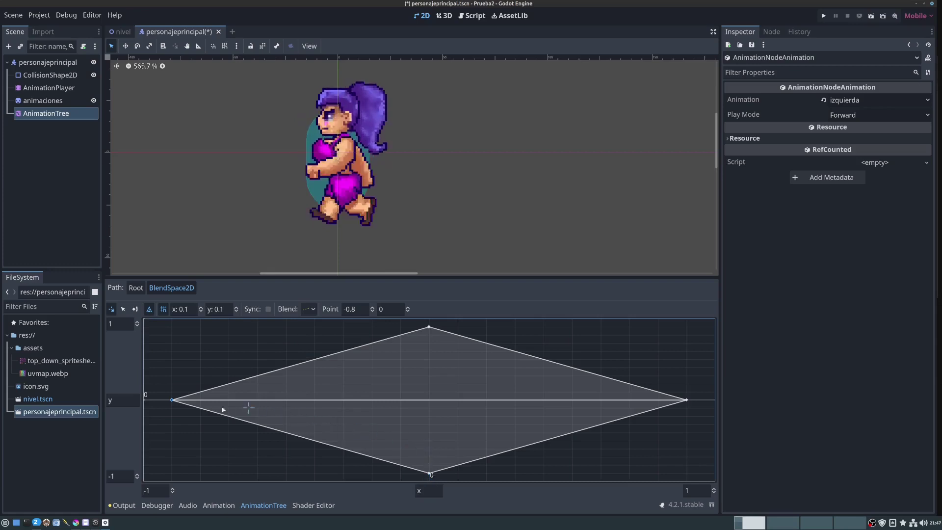
click(436, 405)
drag(468, 409, 393, 402)
mouse_move(418, 352)
mouse_down()
mouse_move(431, 337)
mouse_move(425, 465)
mouse_move(430, 410)
mouse_up()
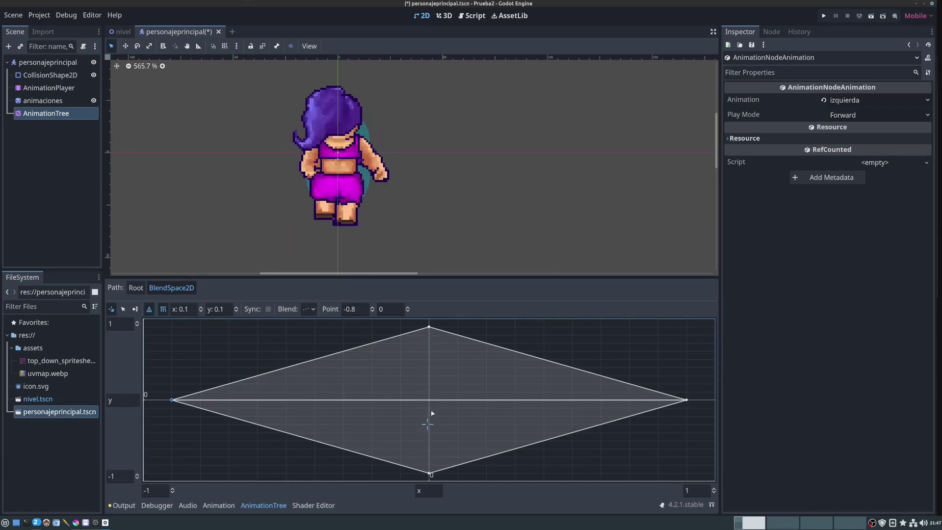
Try continuous blending at left and right positions, then switch back to discrete.
click(309, 309)
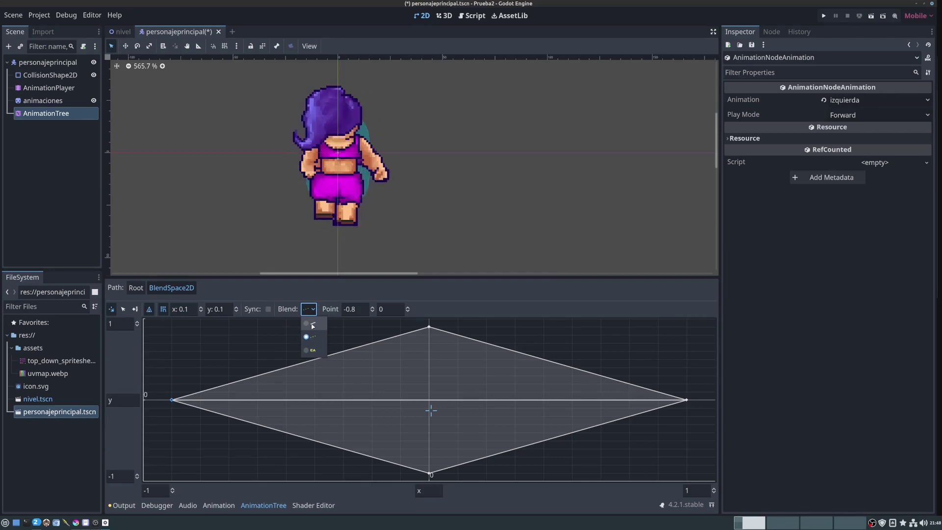
click(312, 325)
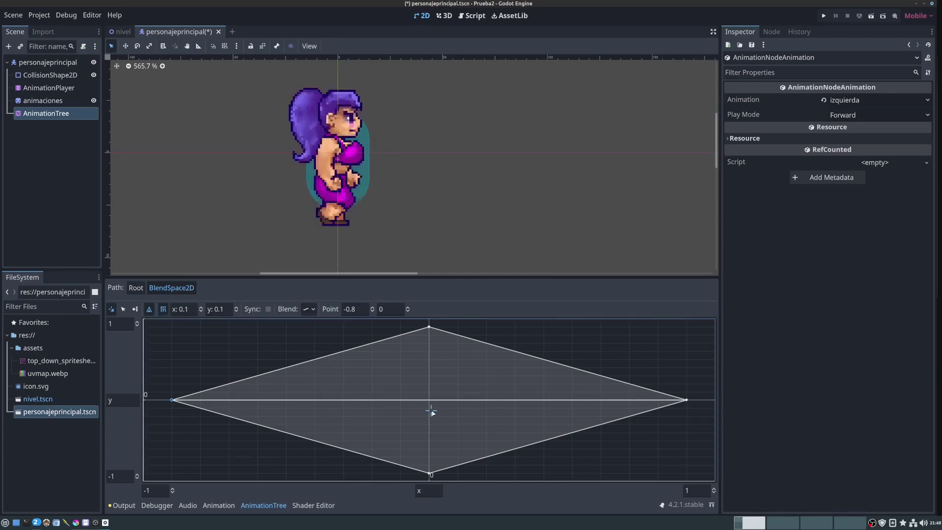
click(351, 405)
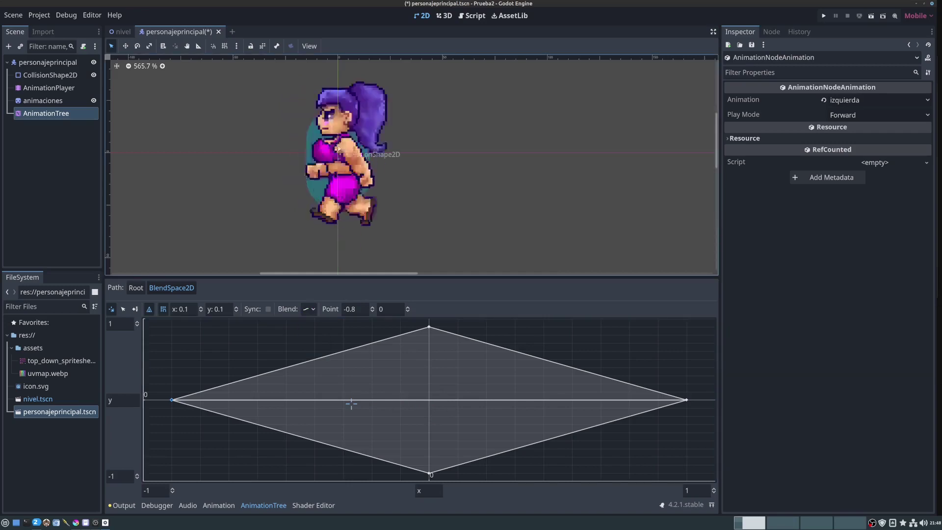
click(522, 393)
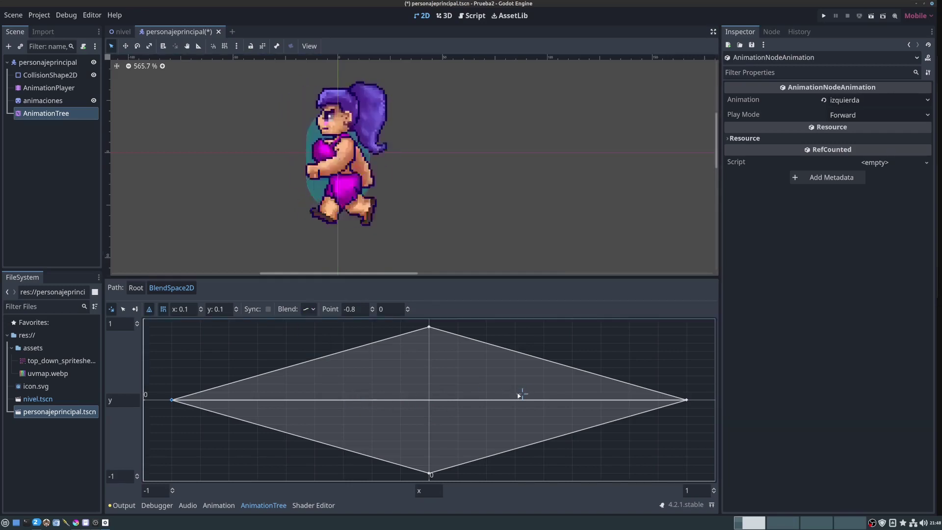
click(309, 309)
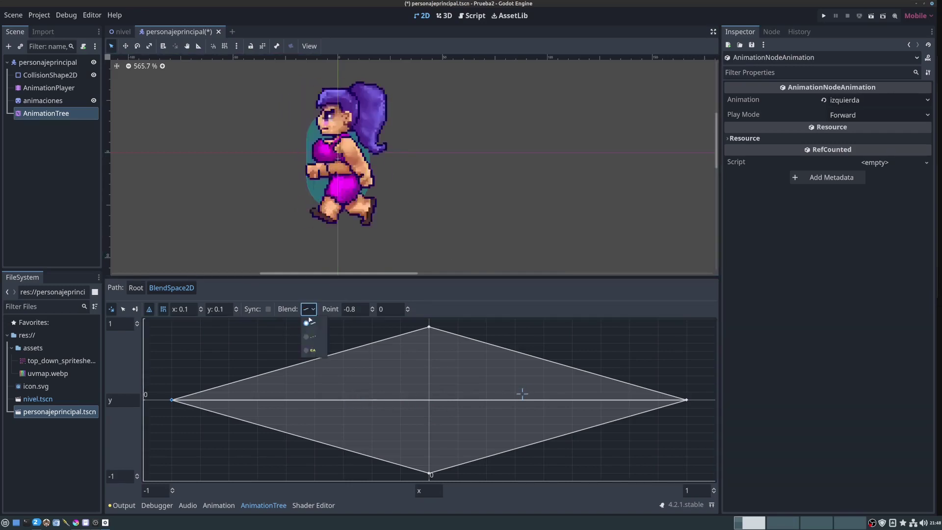
click(310, 338)
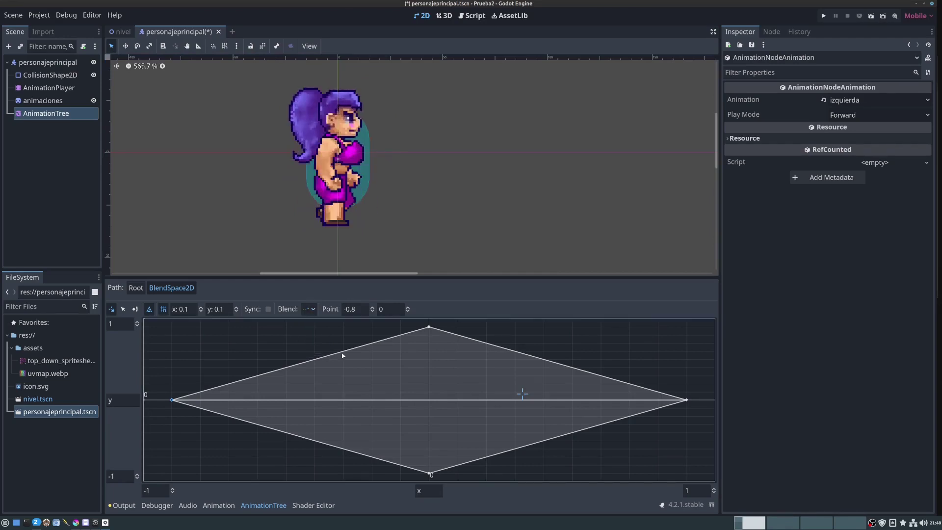
Preview the back, front, left and right walks, then return to the Root state machine.
drag(522, 393, 425, 446)
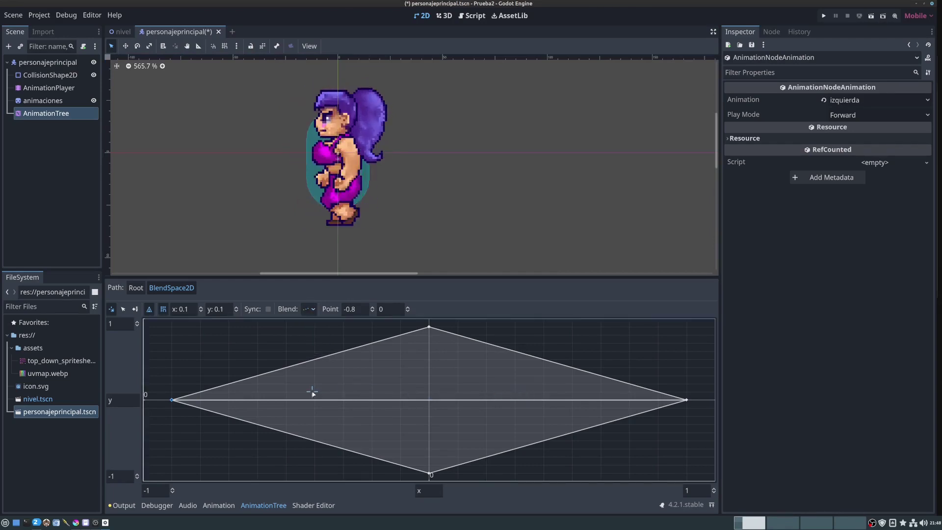
click(436, 340)
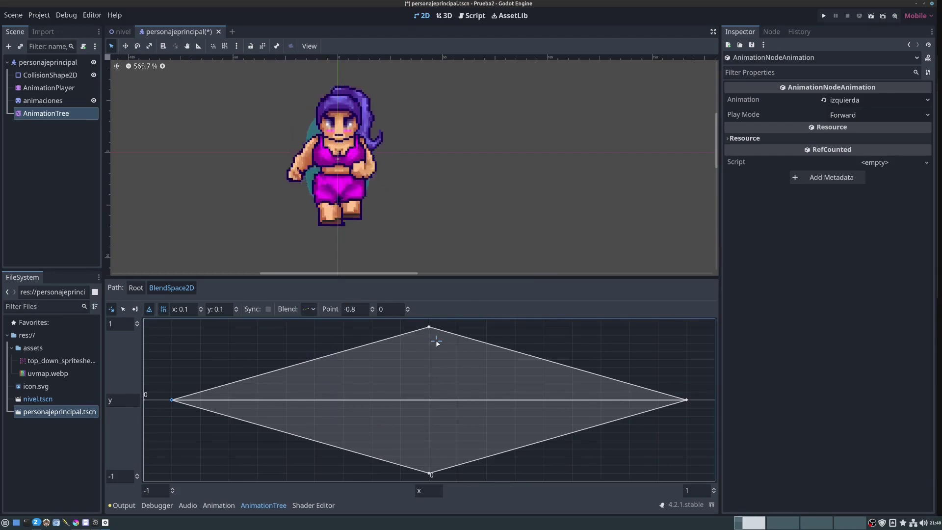
click(247, 403)
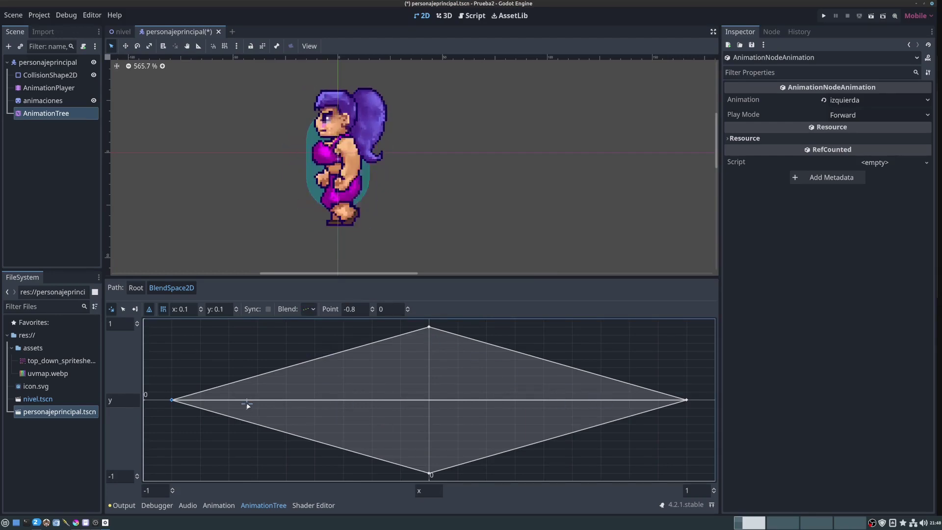
click(155, 400)
click(305, 450)
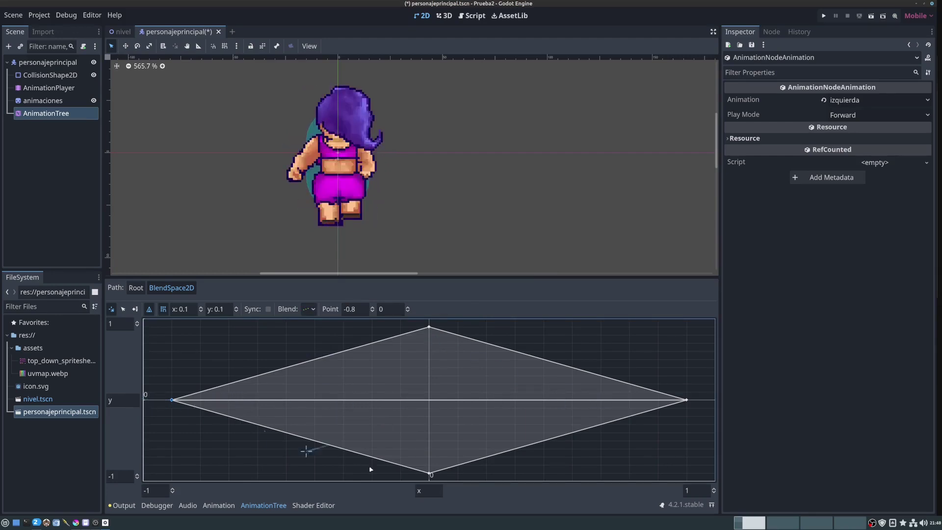
mouse_move(678, 410)
mouse_down()
mouse_move(720, 404)
mouse_move(430, 403)
mouse_up()
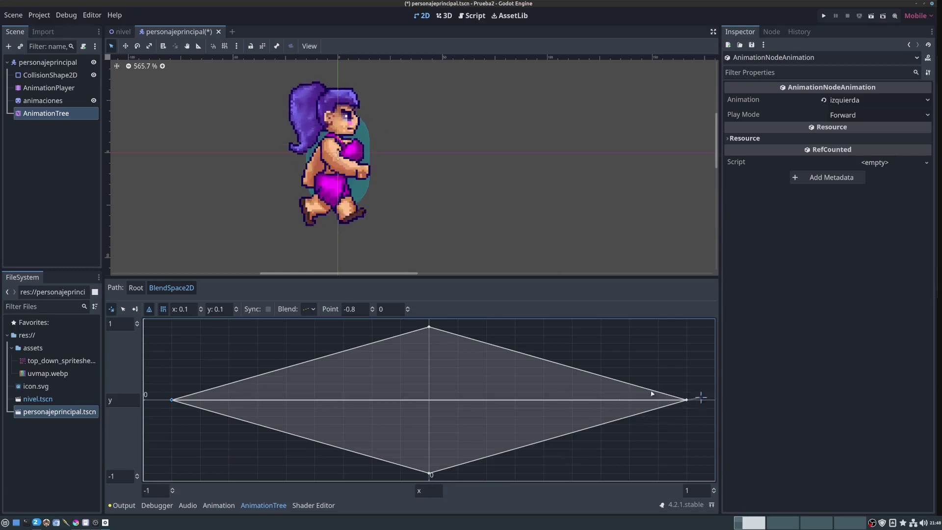
click(430, 403)
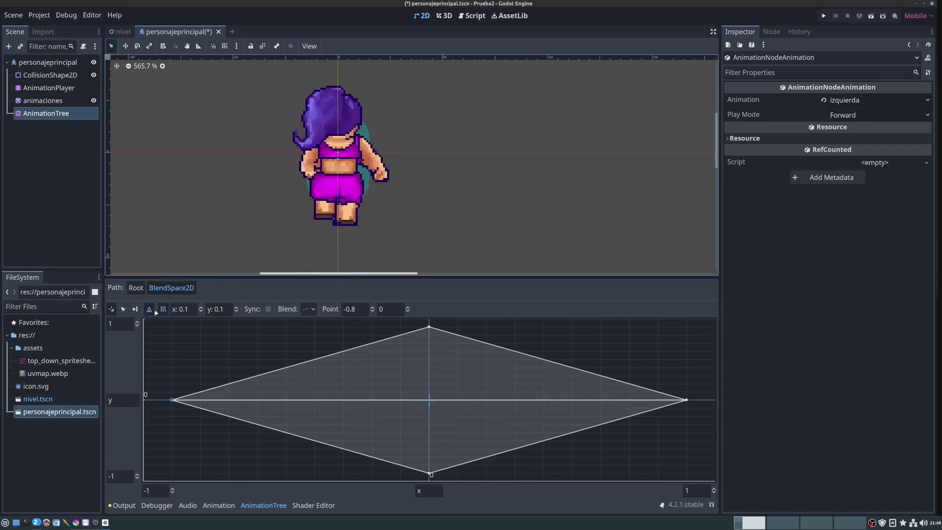
click(136, 288)
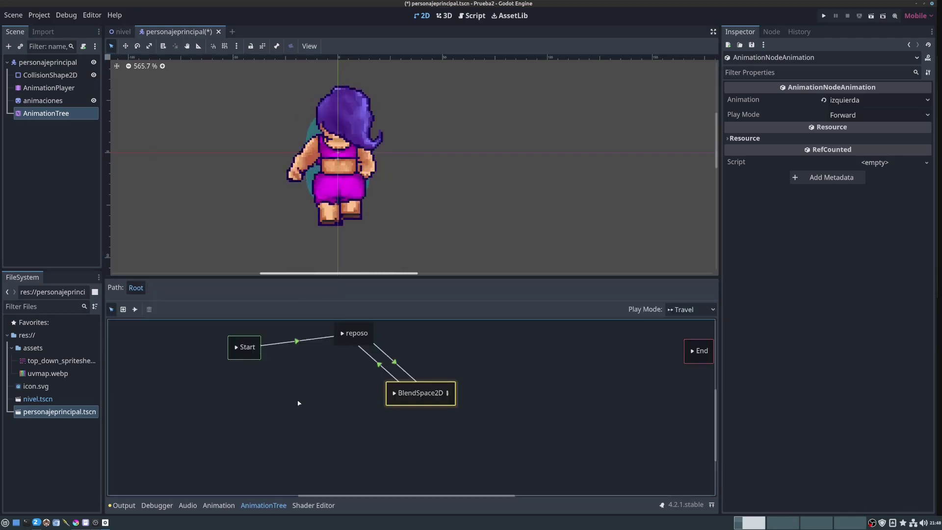
Save personajeprincipal.tscn, select the reposo state, then the personajeprincipal root node.
key(ctrl+s)
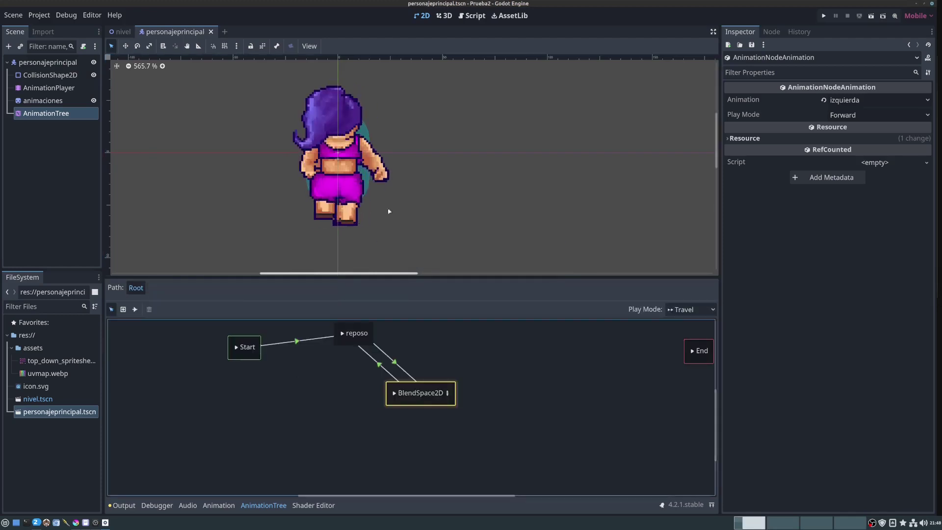
click(237, 350)
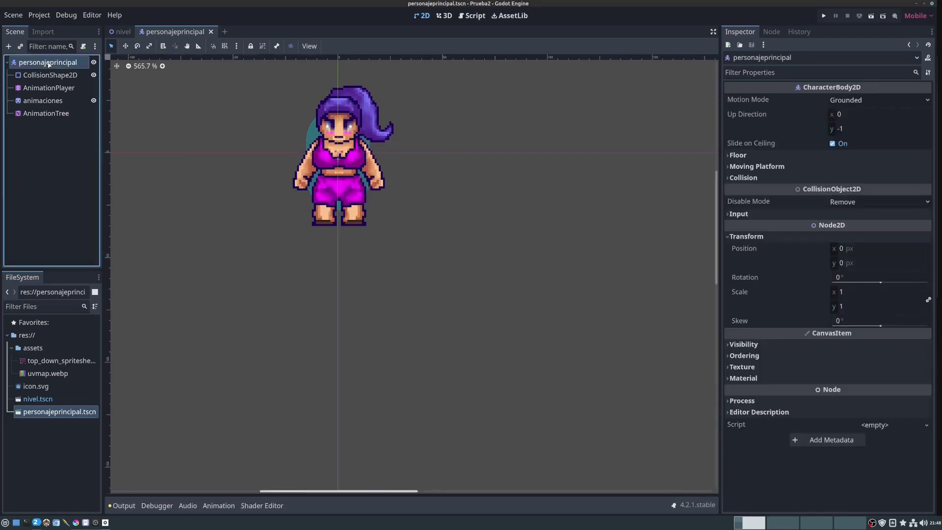
click(64, 62)
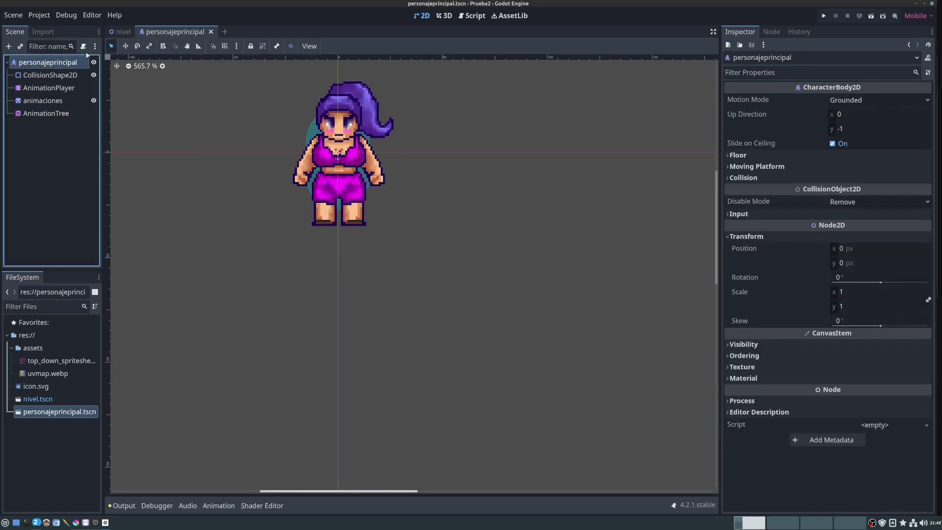
Attach a GDScript res://personajeprincipal.gd using the Node: Default template to the root node.
click(83, 46)
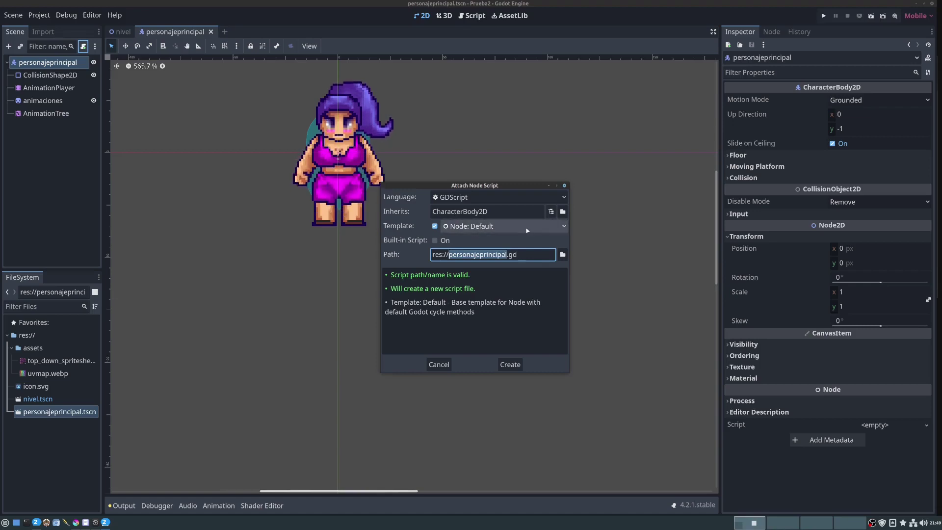
click(483, 226)
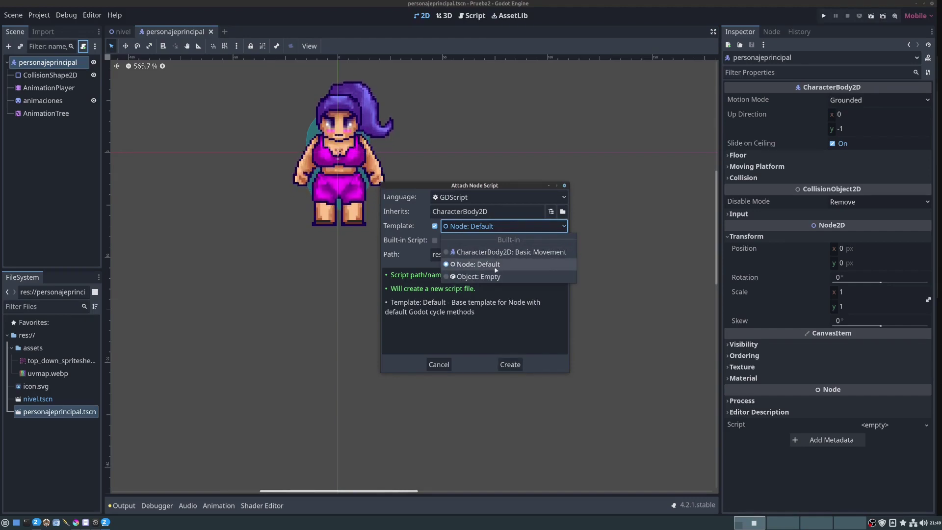
click(488, 265)
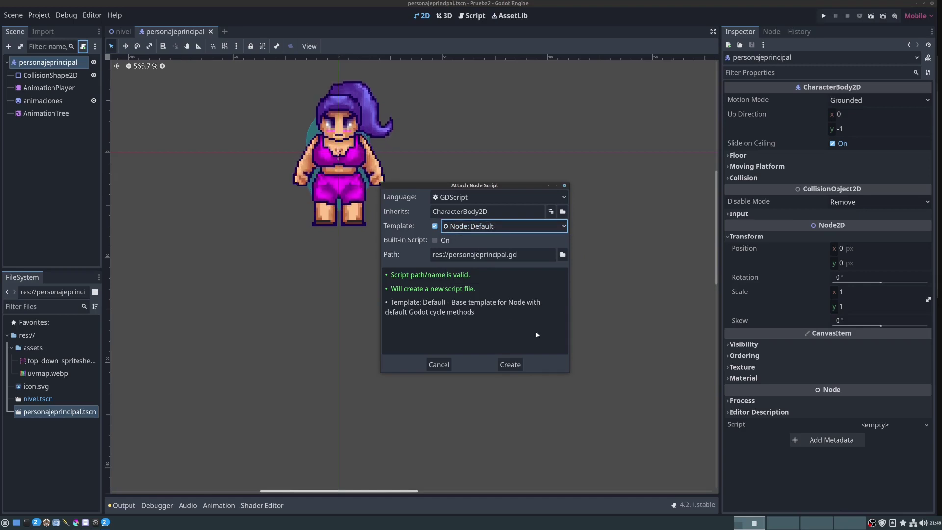
click(511, 366)
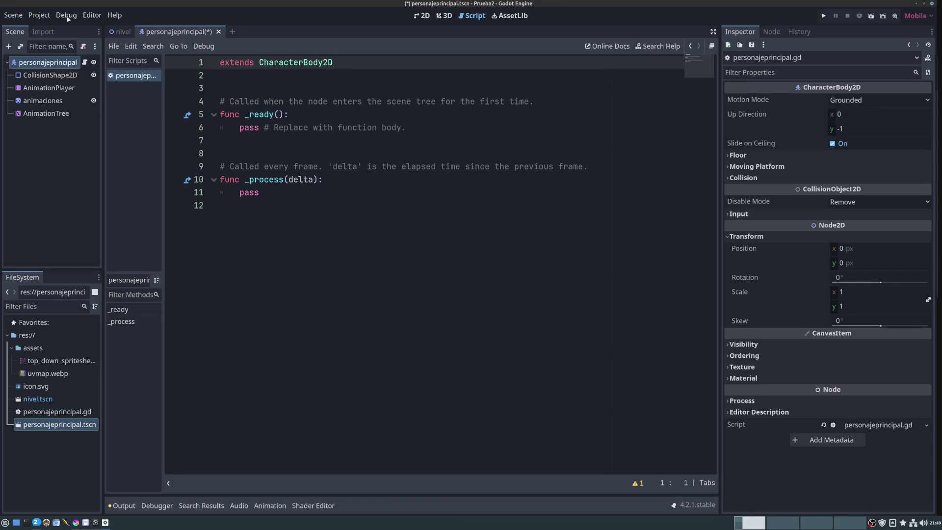
Bump the code font size up by one in Editor Settings.
click(93, 15)
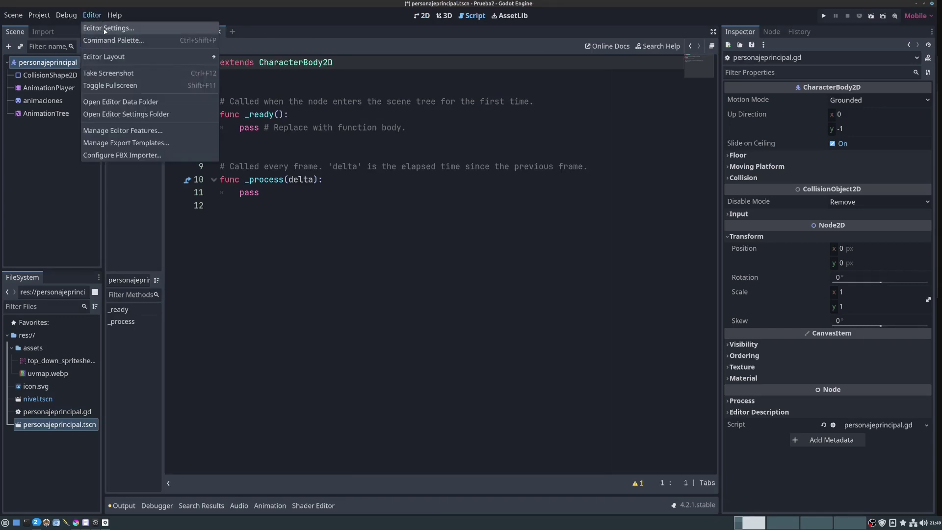
click(105, 28)
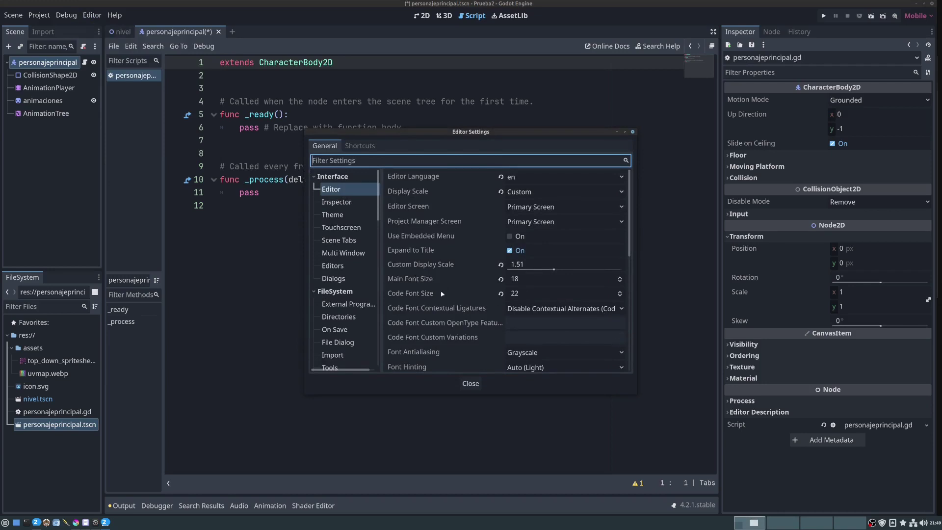
click(621, 292)
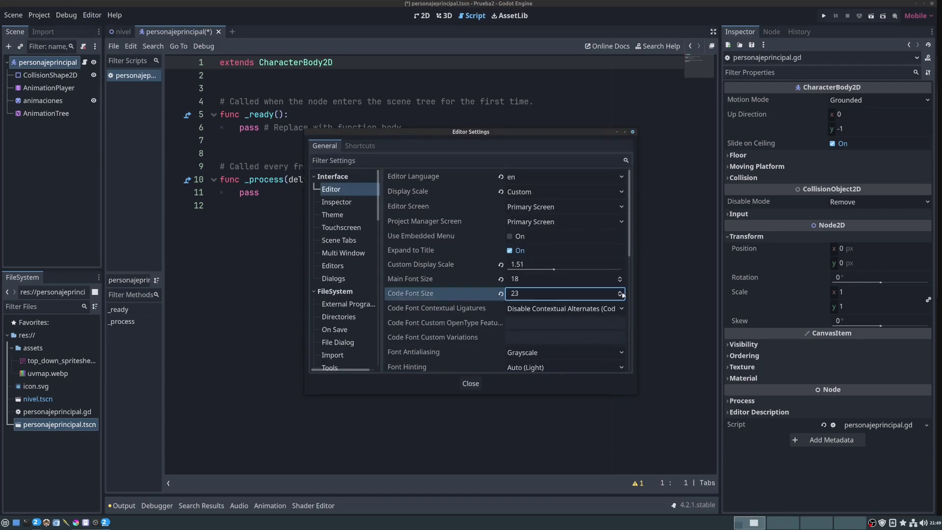
click(471, 386)
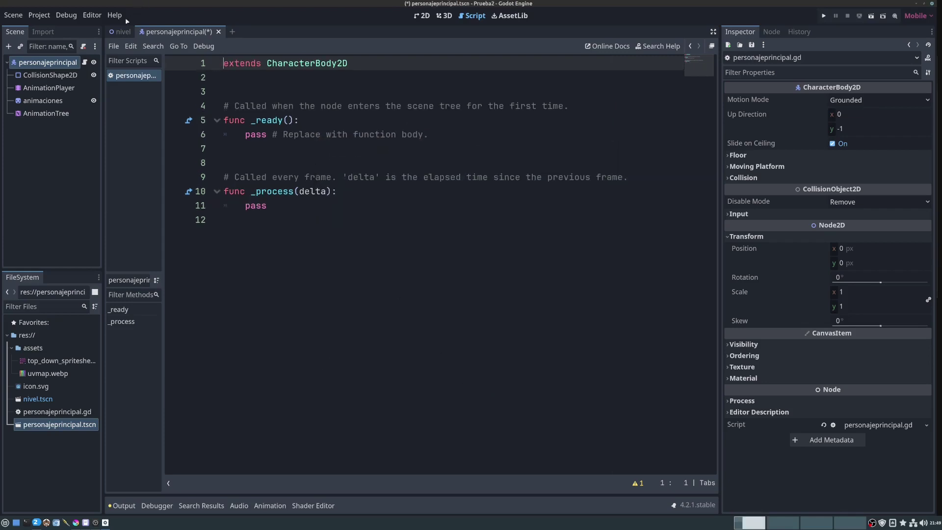
Raise the main font size to 22 in Editor Settings and close them.
click(91, 16)
click(100, 29)
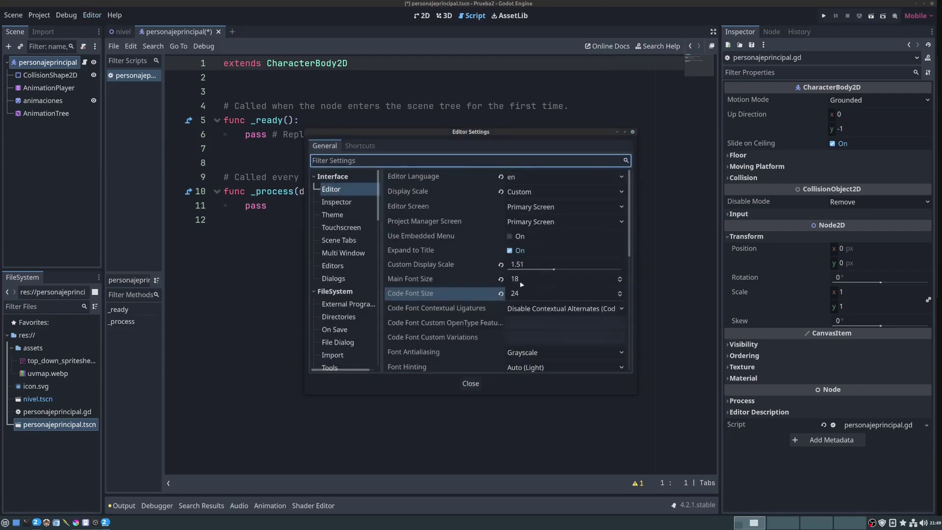
click(620, 277)
click(619, 277)
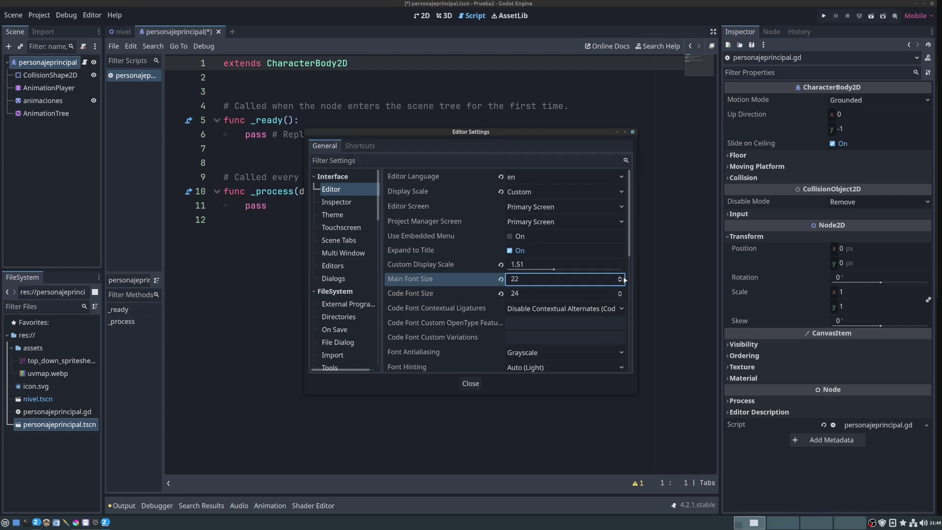
click(479, 383)
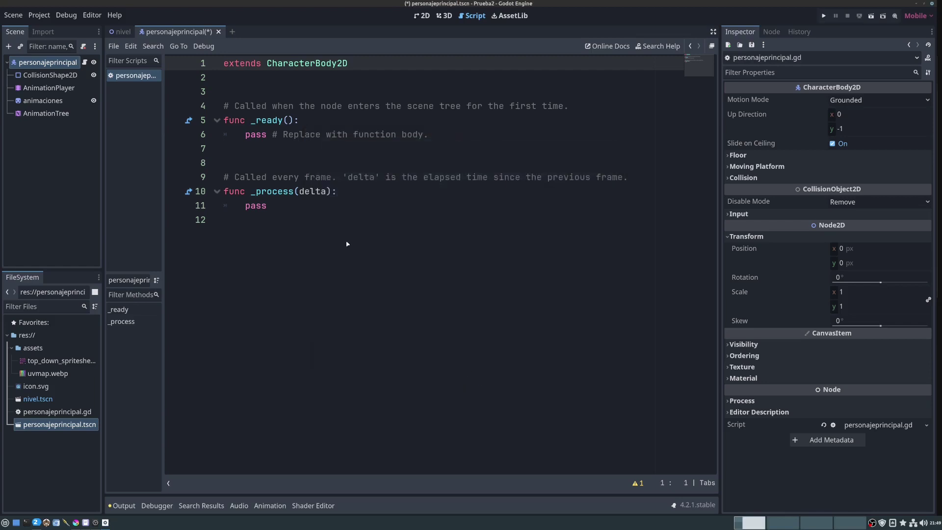
Delete the three template comments around the _ready and _process functions.
click(373, 154)
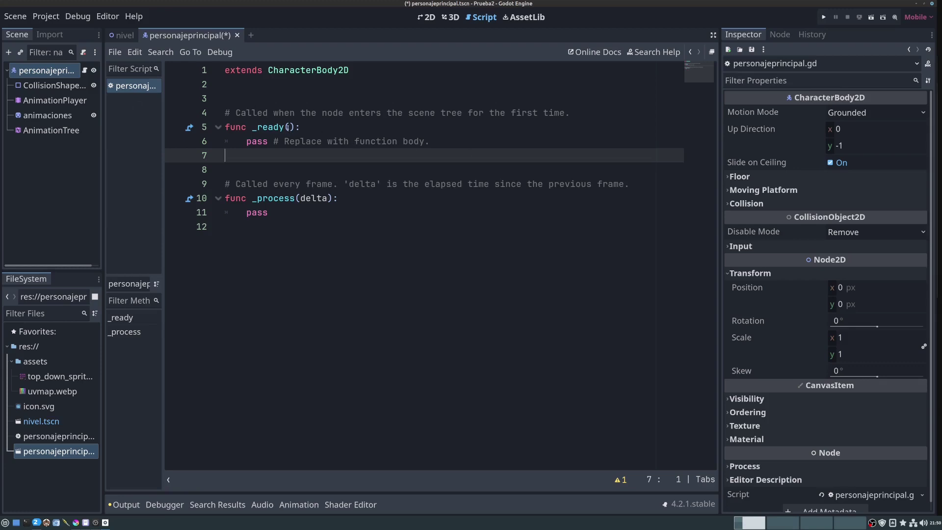
drag(228, 114, 583, 114)
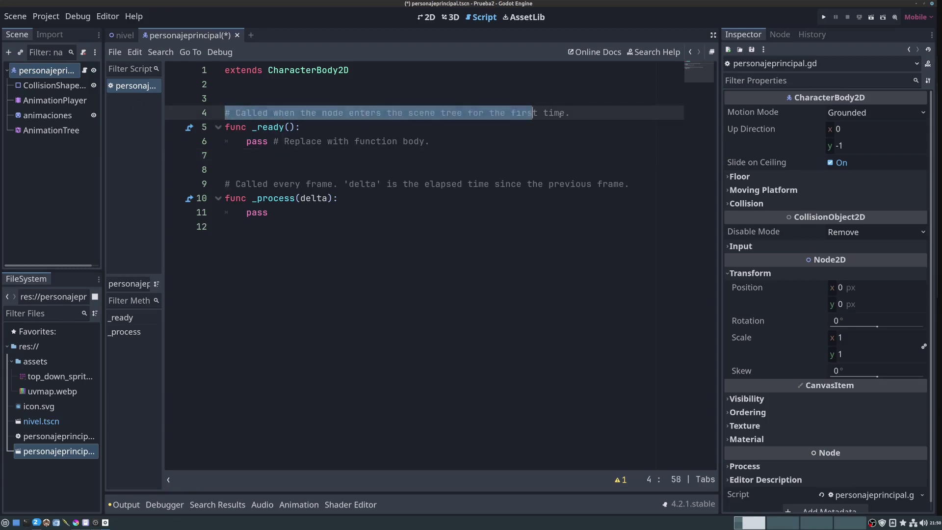
key(BackSpace)
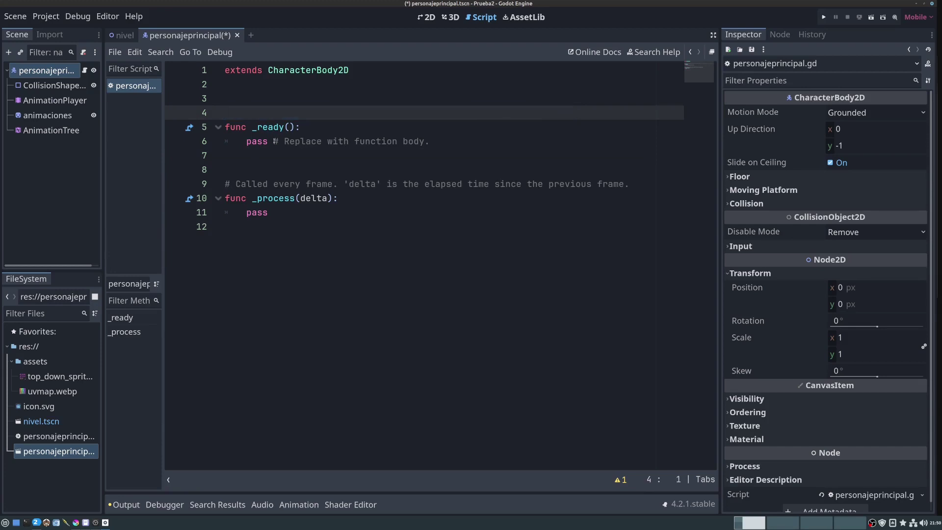
drag(269, 142, 449, 149)
key(BackSpace)
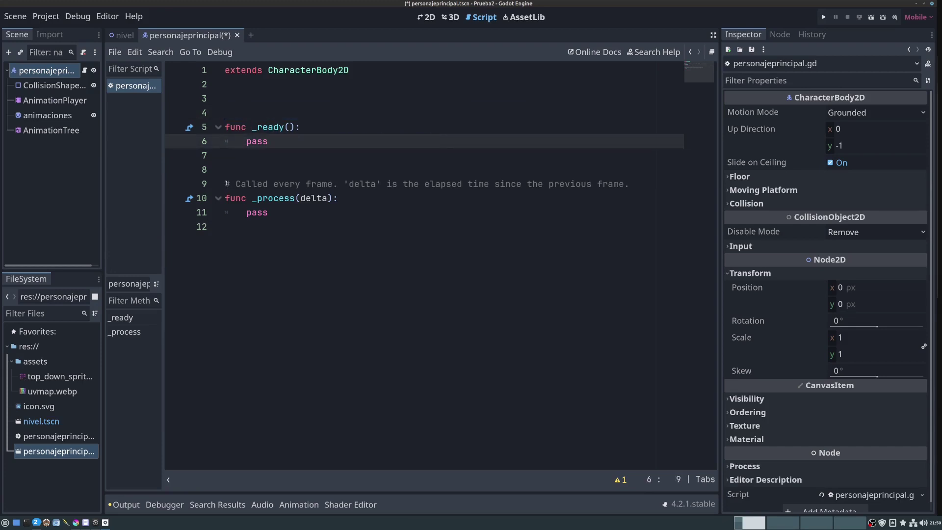
drag(227, 183, 629, 184)
key(BackSpace)
key(BackSpace)
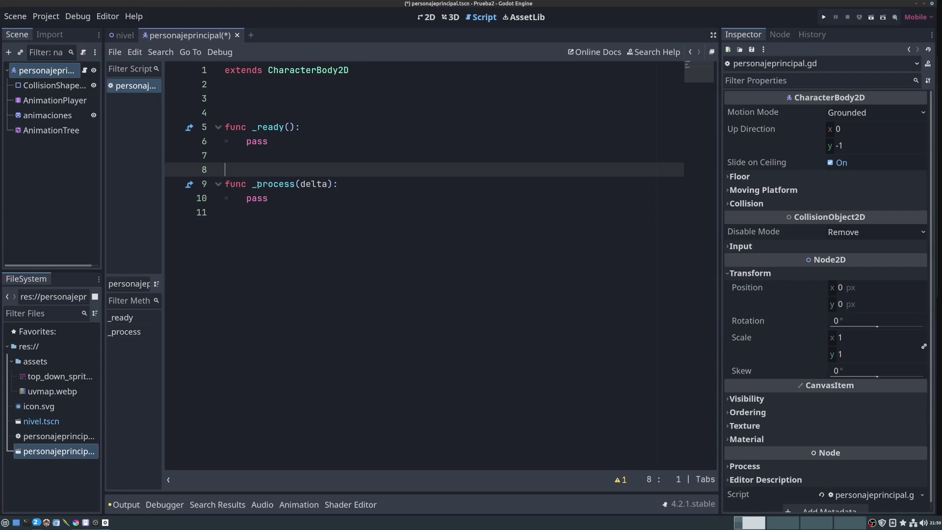
Replace the _process(delta) signature with _physics_process(_delta).
click(256, 184)
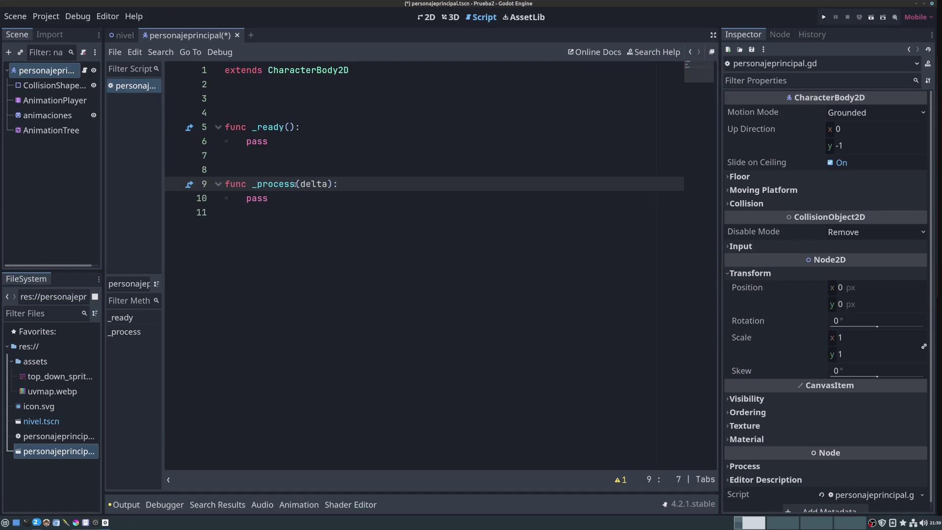
click(296, 184)
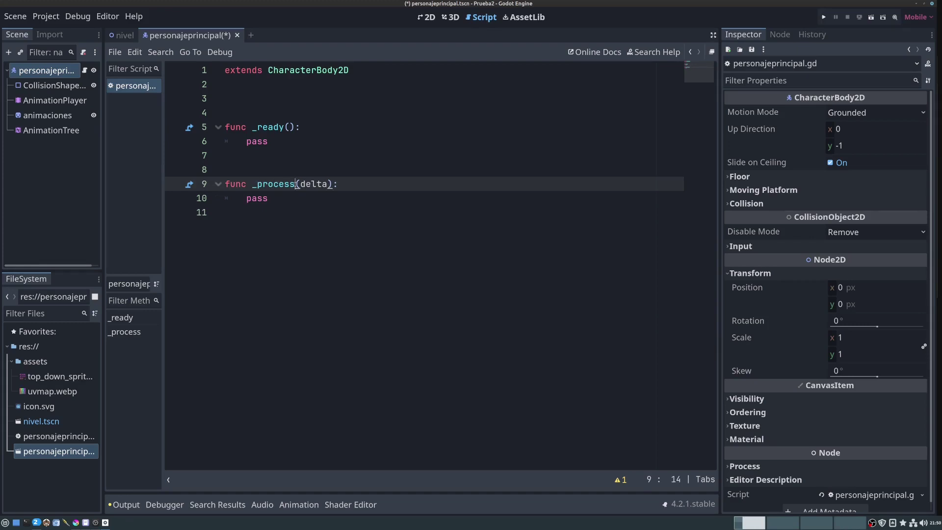
click(256, 184)
drag(253, 184, 339, 184)
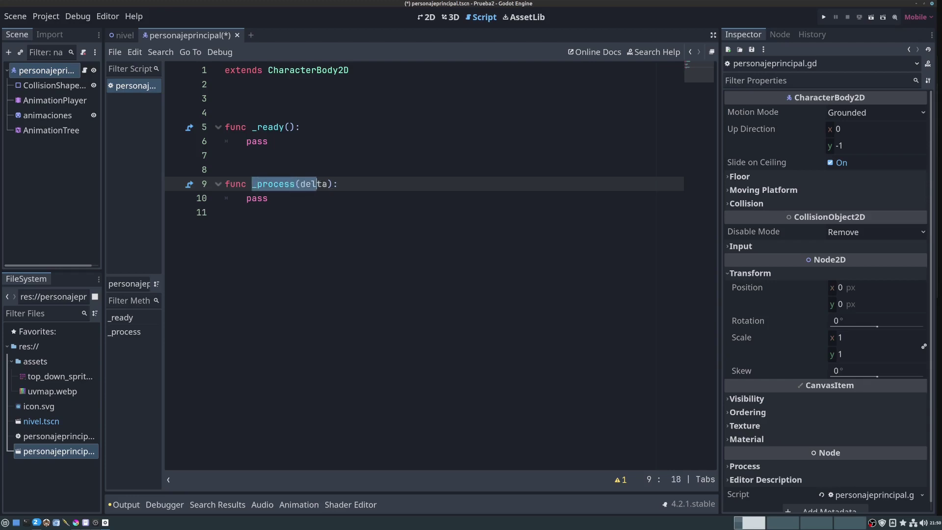
key(BackSpace)
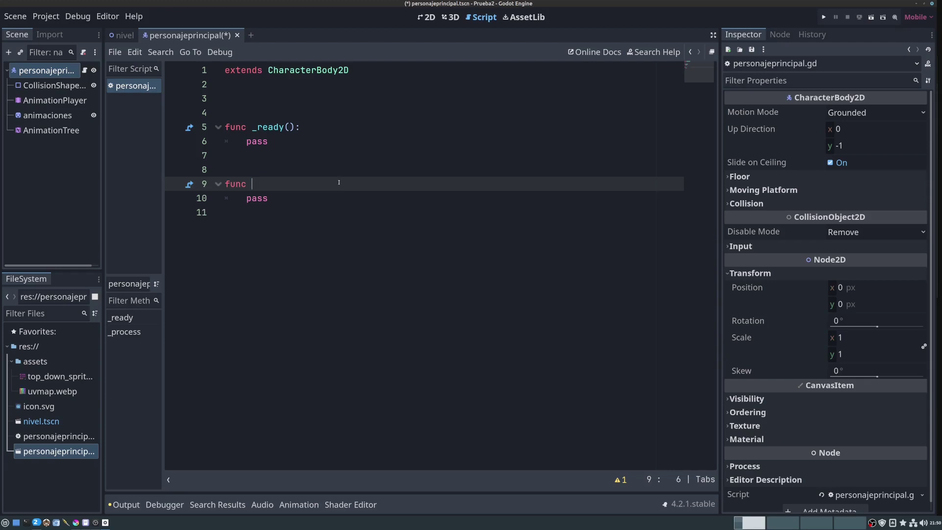
text(_)
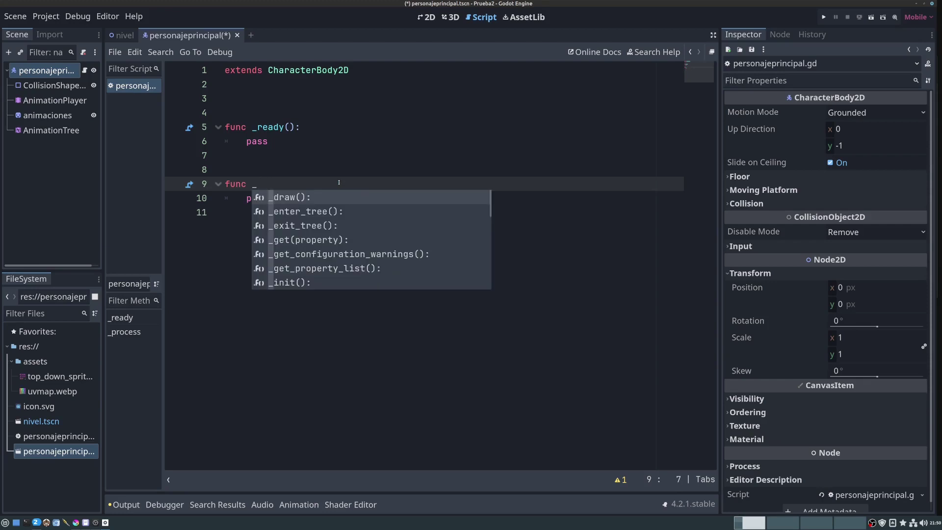
text(ph)
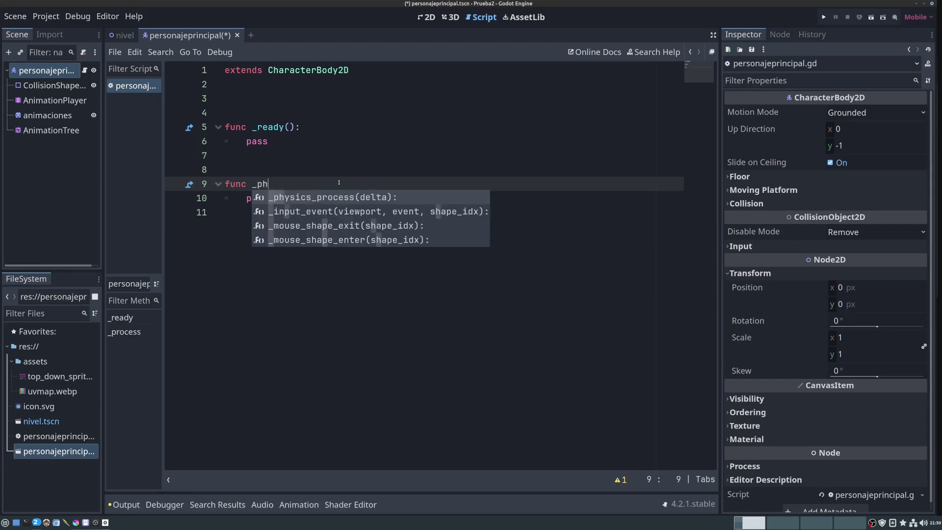
click(336, 198)
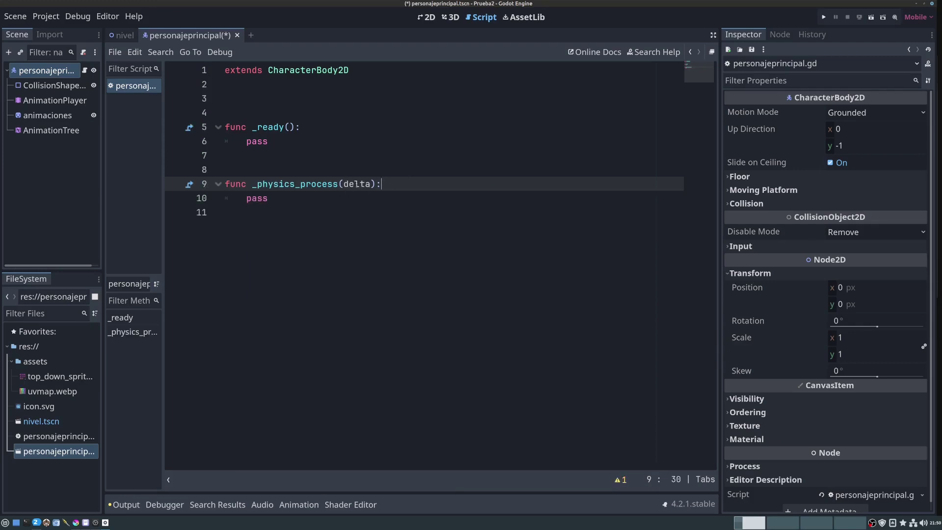
click(343, 184)
text(_)
click(387, 183)
drag(345, 184, 375, 184)
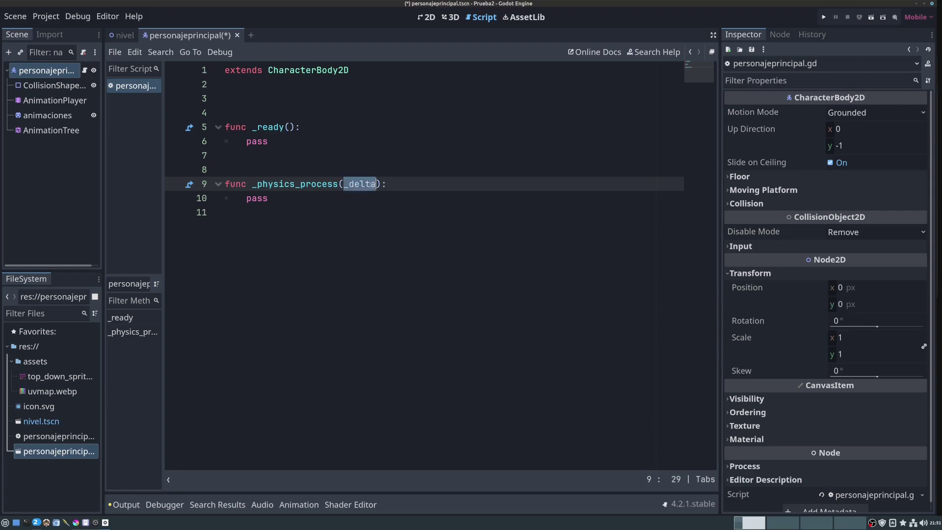
click(401, 184)
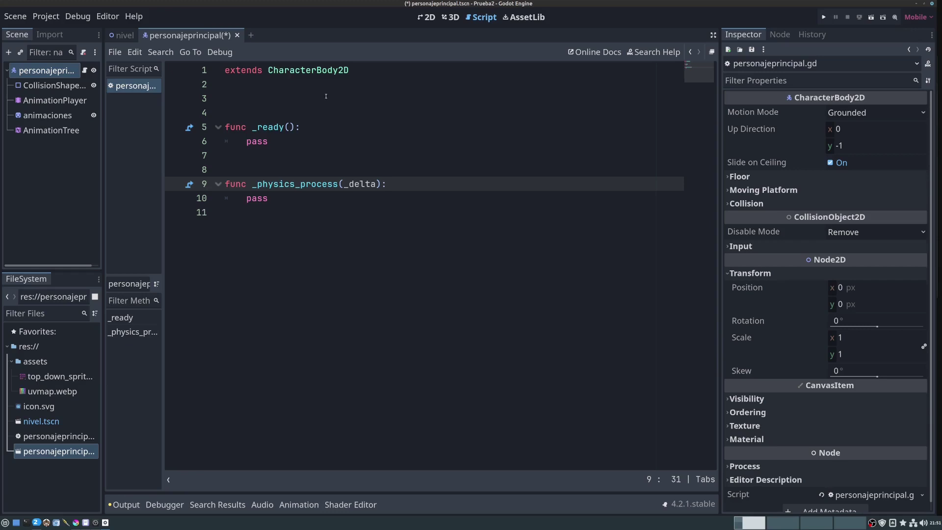
click(233, 84)
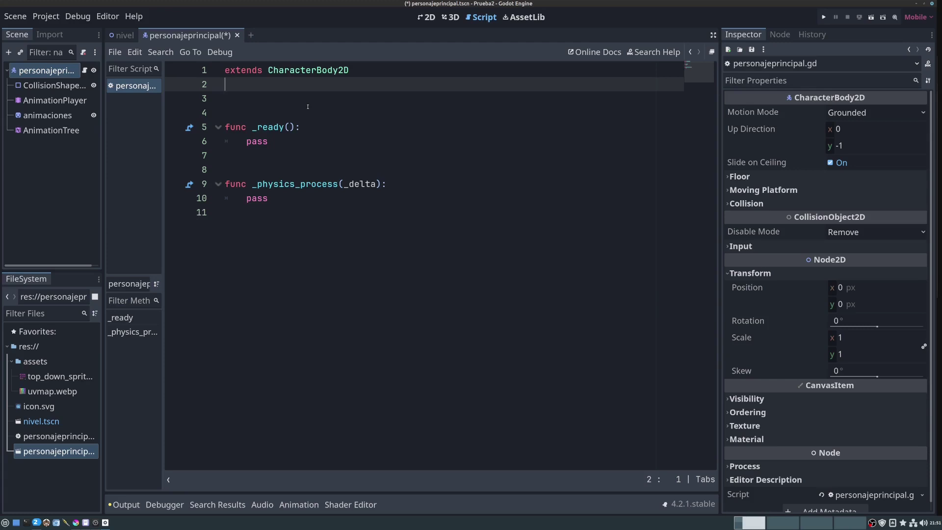
Add 'var velocidad : float = 100.0' and 'var direccion : Vector2' below extends.
text(var )
text(veloc)
key(BackSpace)
text(cidad )
text(:)
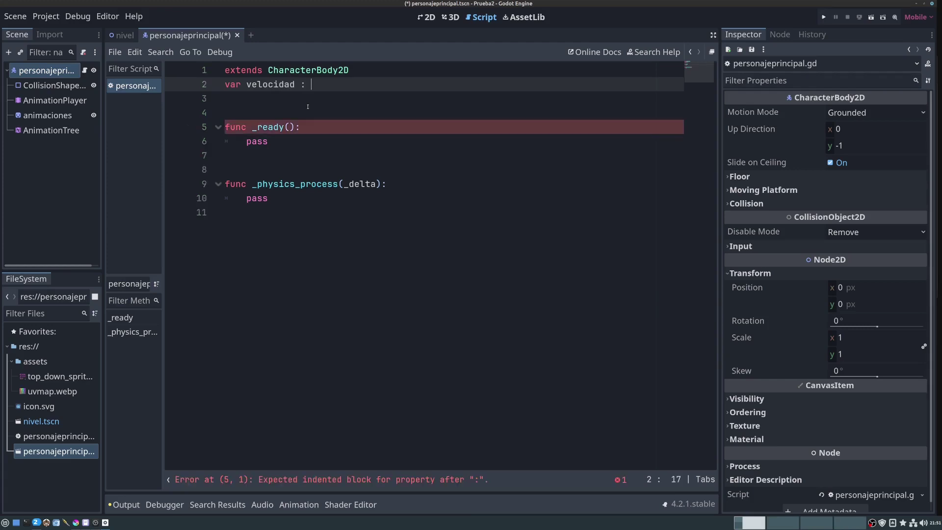
text( flo)
text(at )
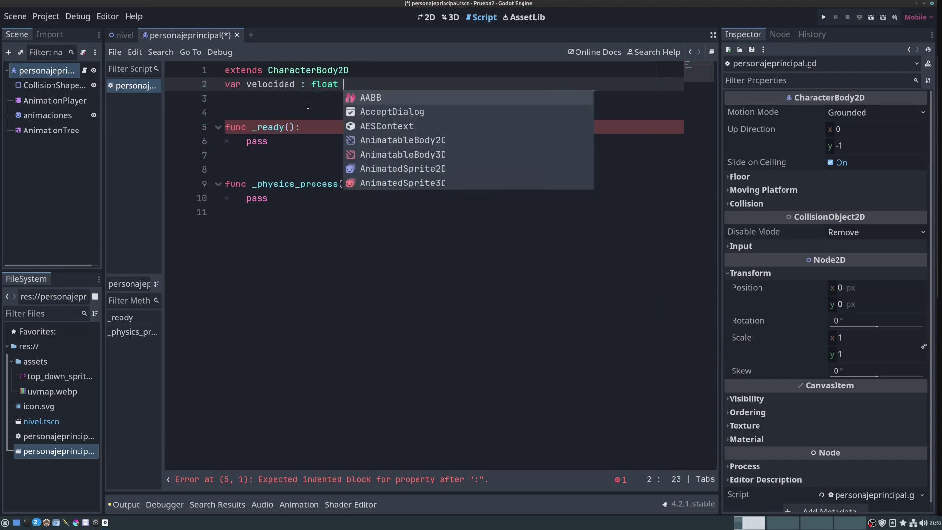
text(= )
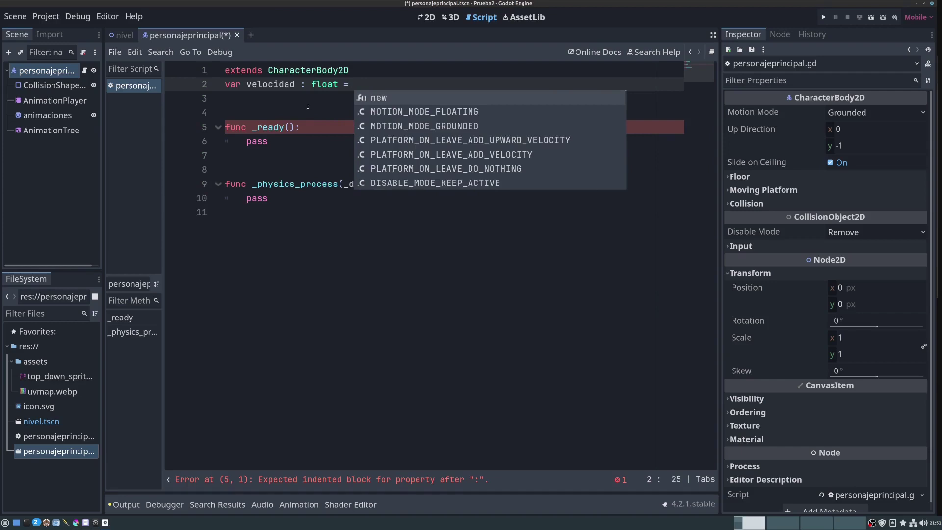
text(10)
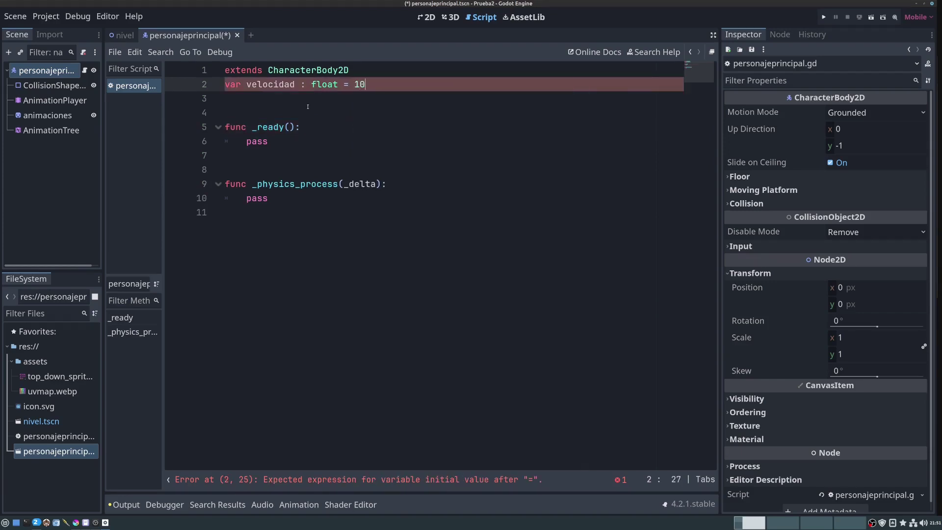
text(0.0)
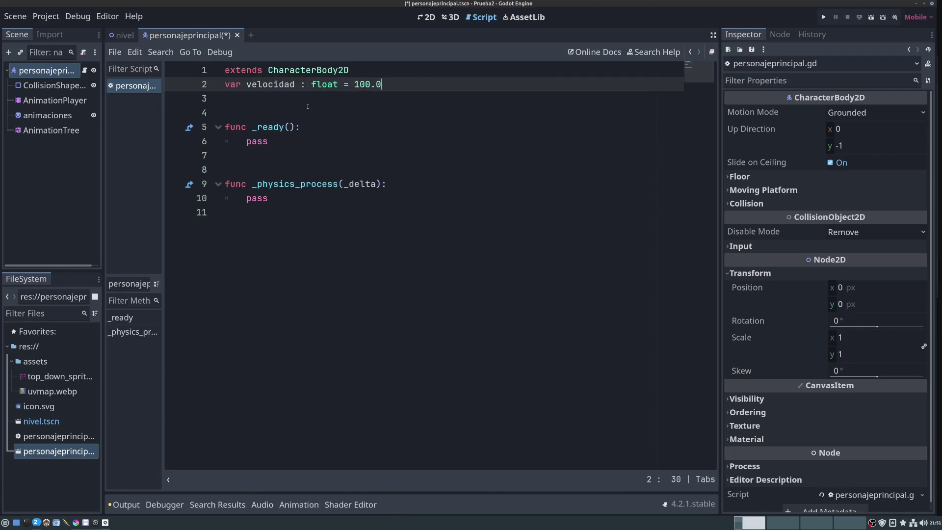
key(Down)
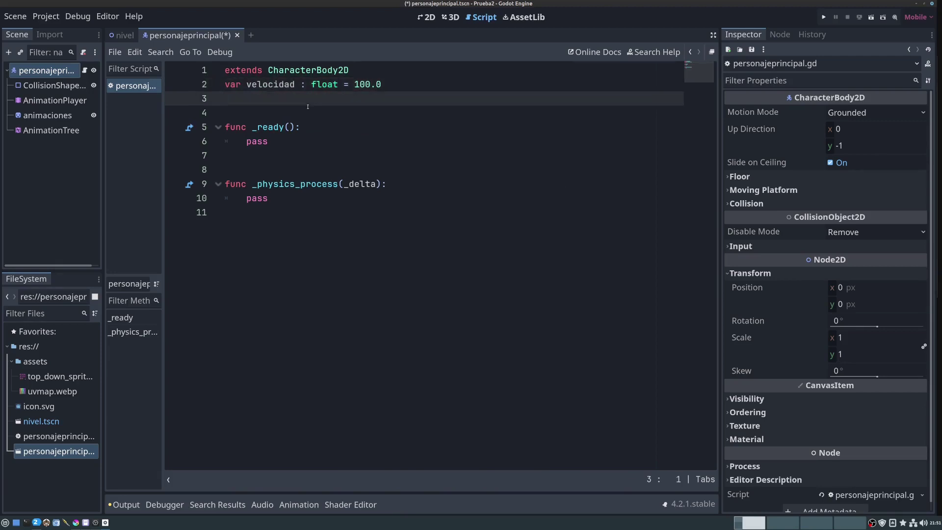
text(var )
text(direccion)
text( :)
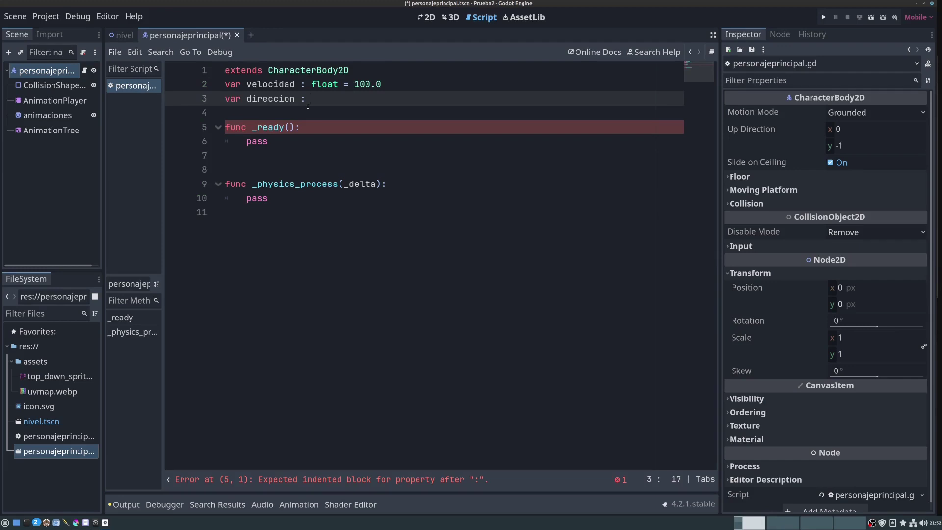
text(Vect)
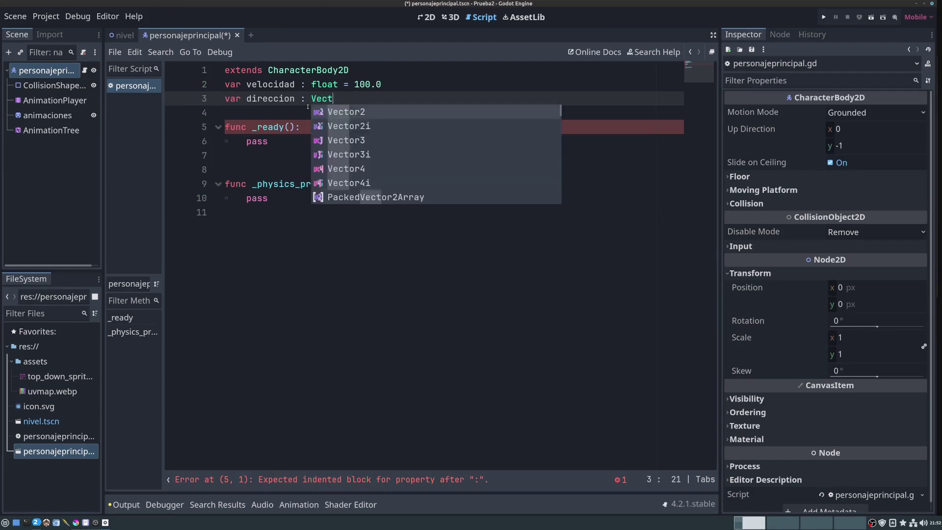
key(Return)
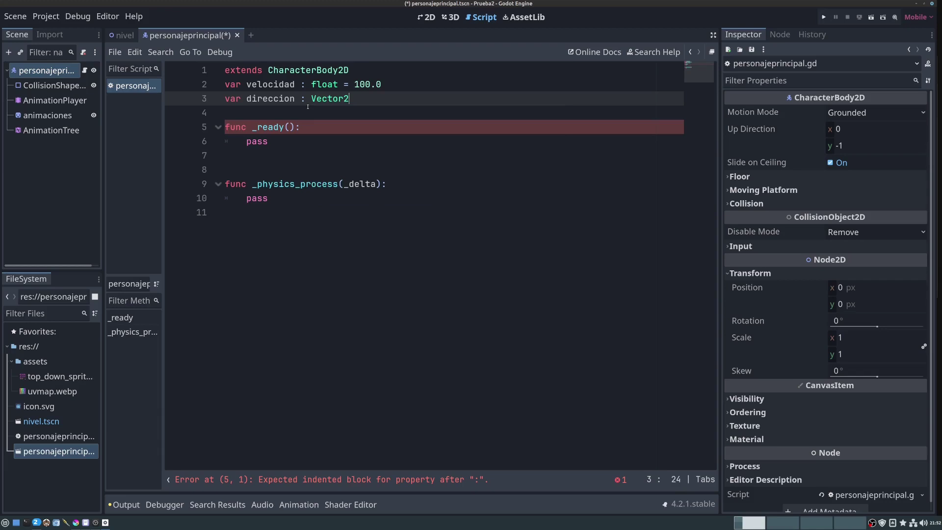
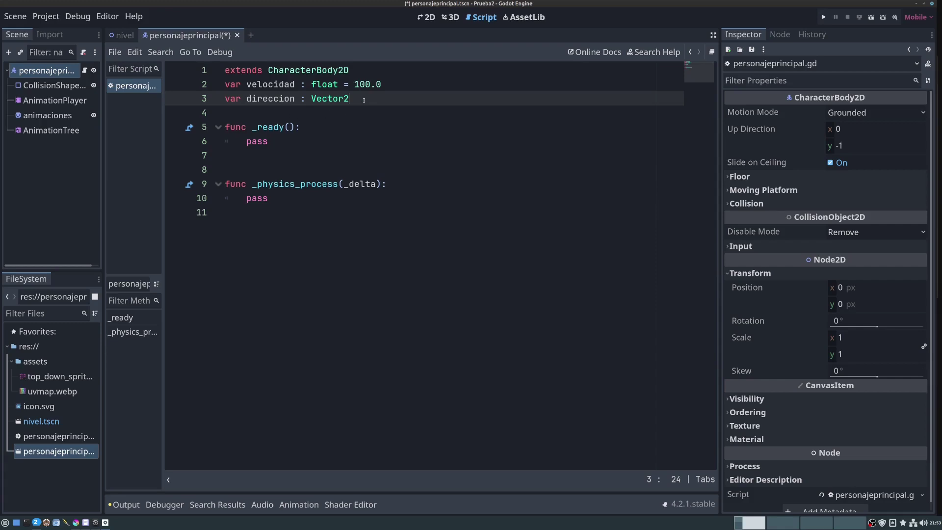
Insert a blank line 4 below the direccion declaration.
key(Return)
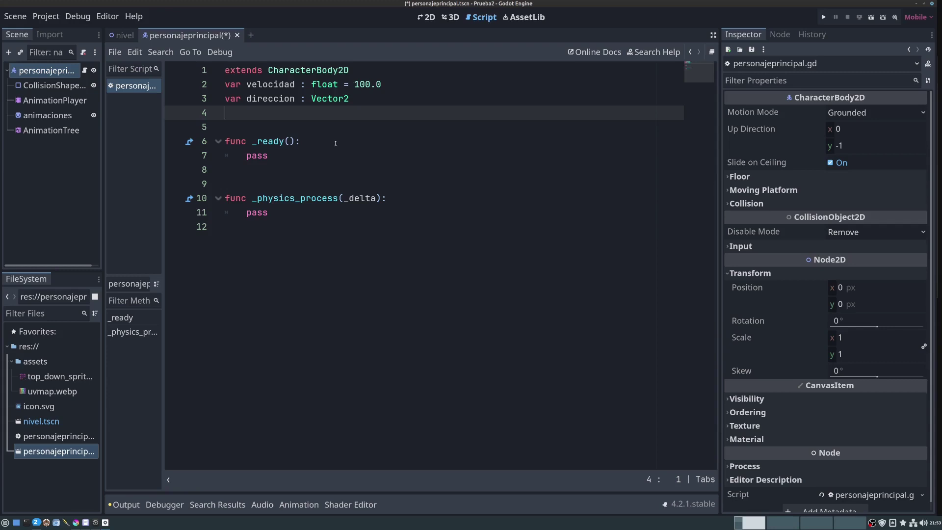
text(@)
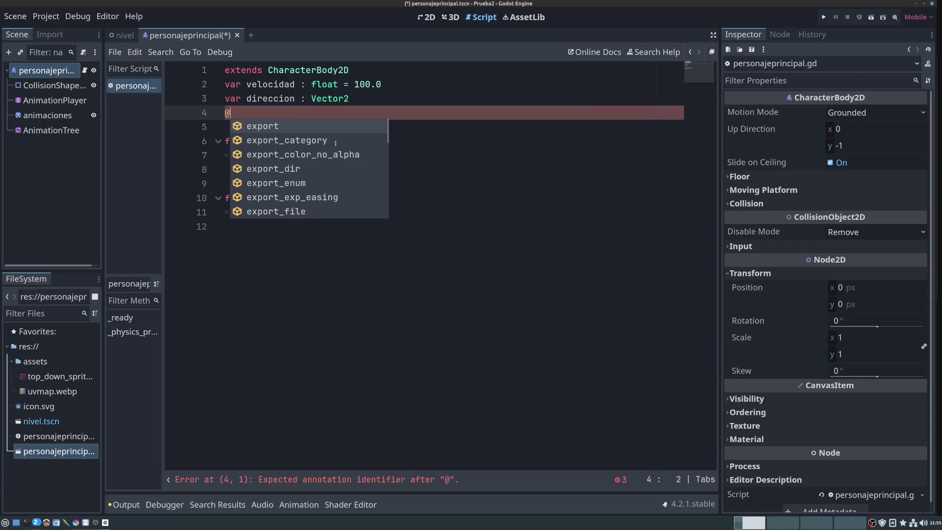
text(onre)
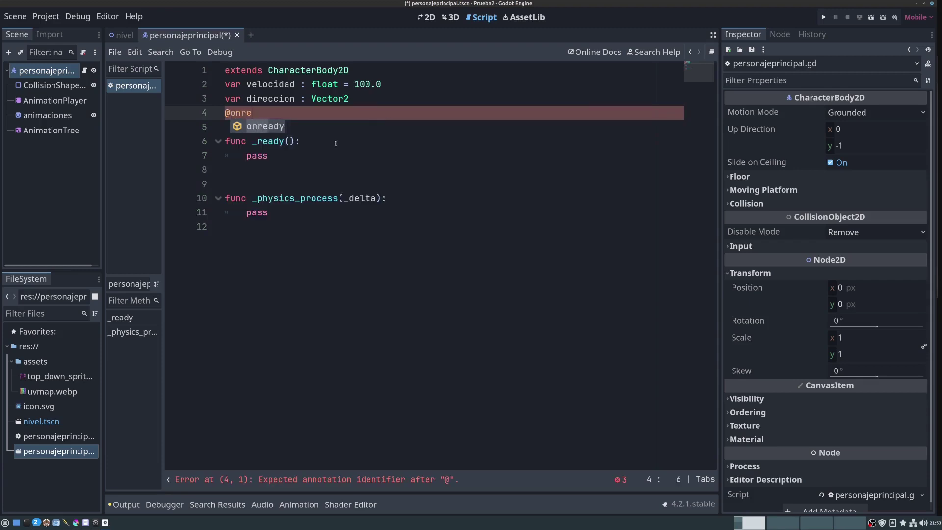
key(Return)
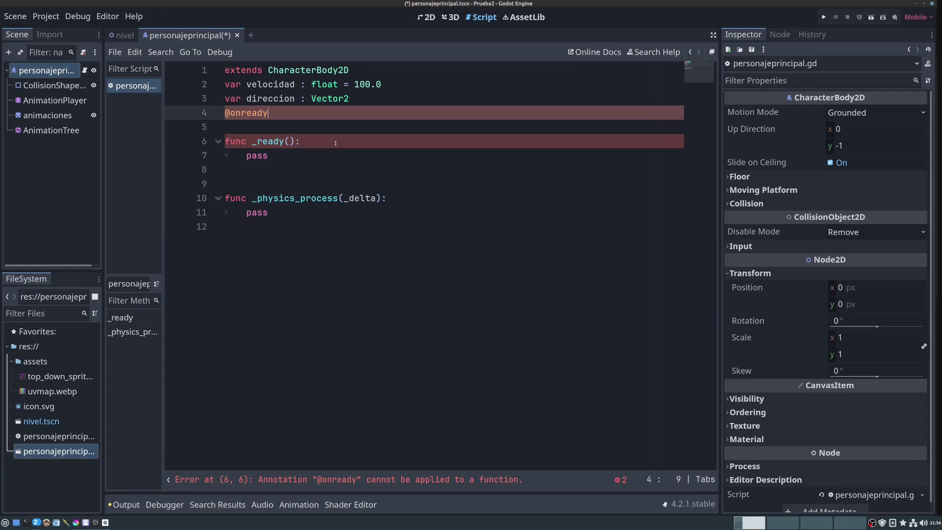
text(var )
text(a)
text(mim)
key(BackSpace)
key(BackSpace)
key(BackSpace)
text(nim)
text(t)
text(r)
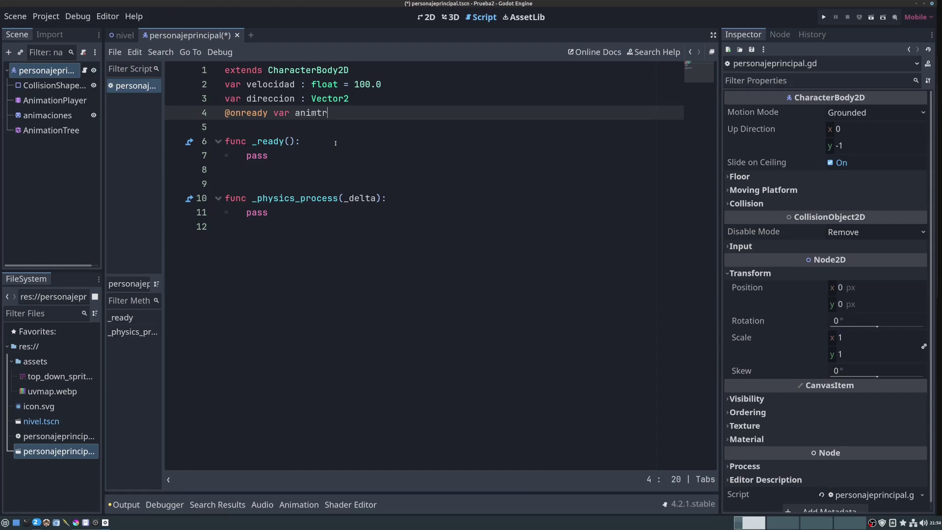
text( = )
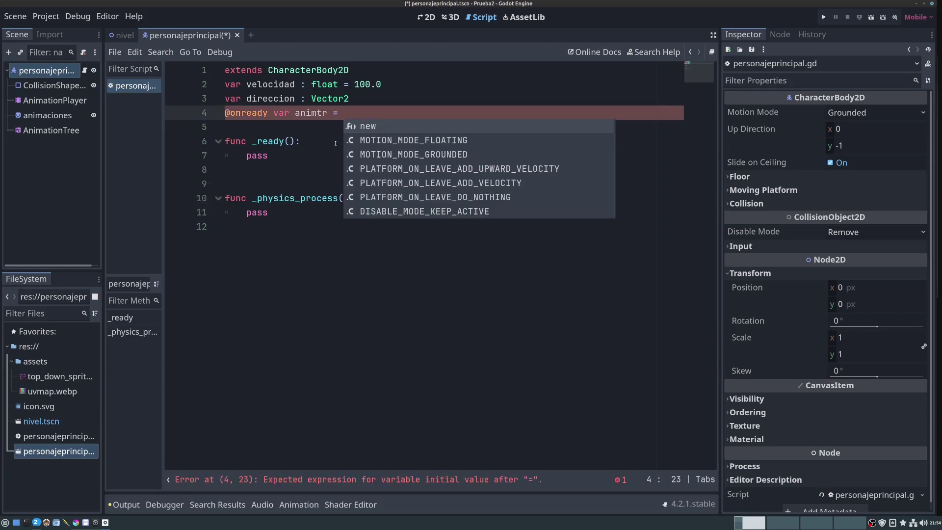
text($)
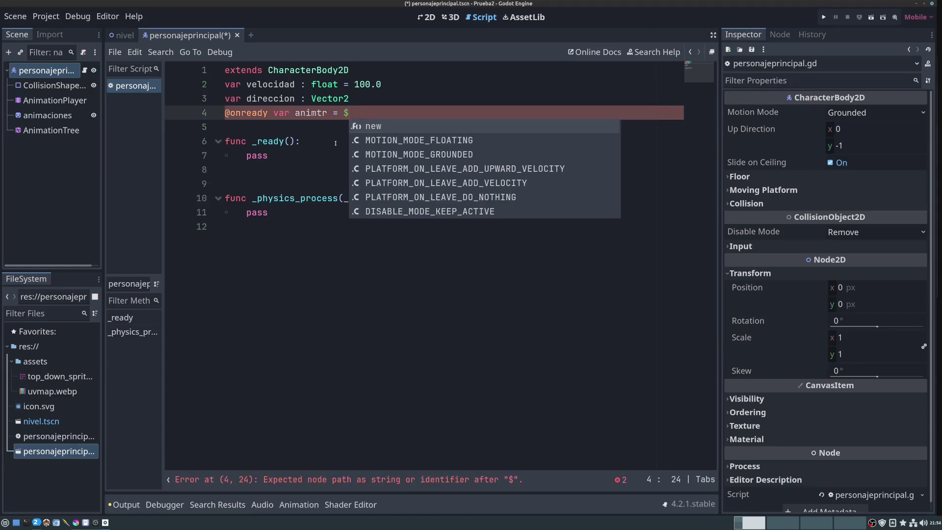
text(A)
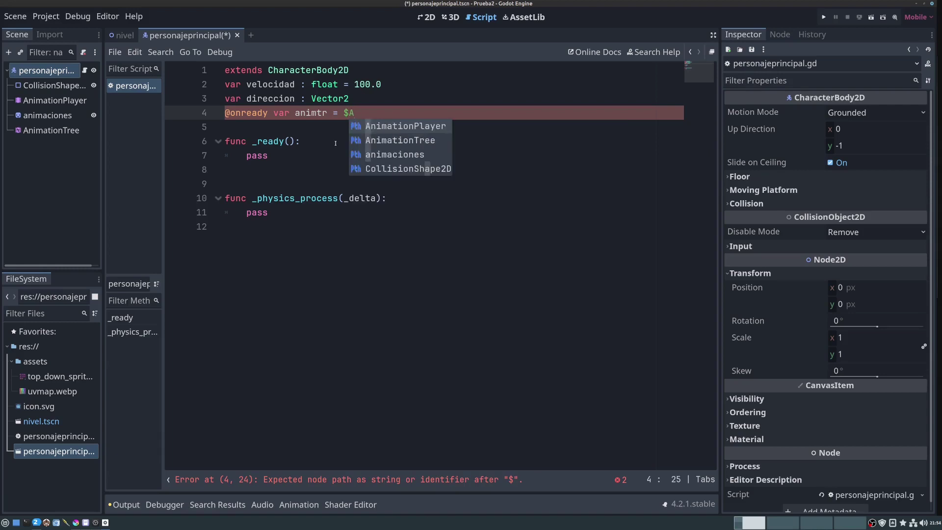
key(Down)
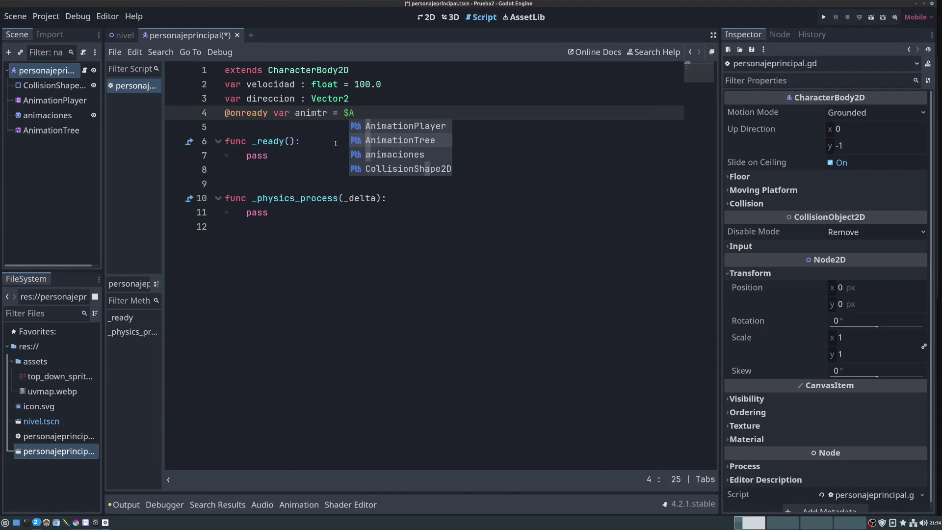
key(Return)
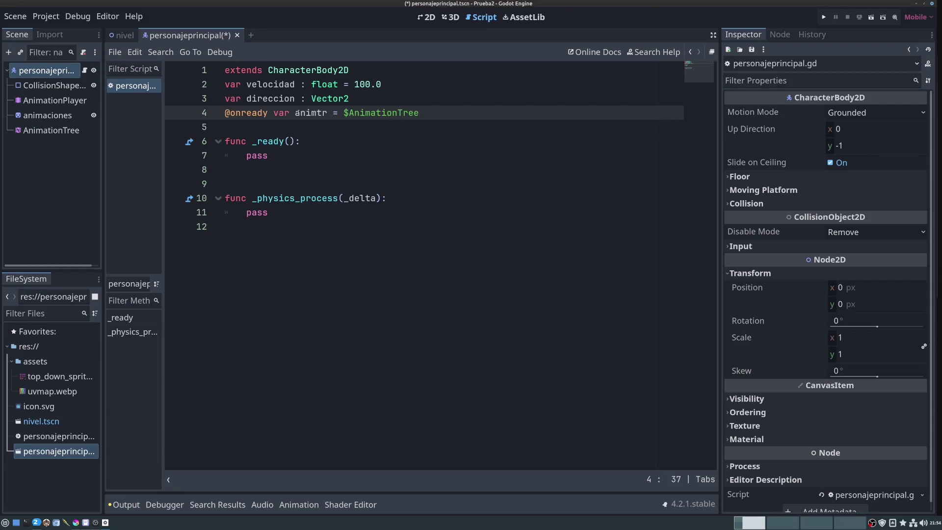
drag(296, 113, 328, 114)
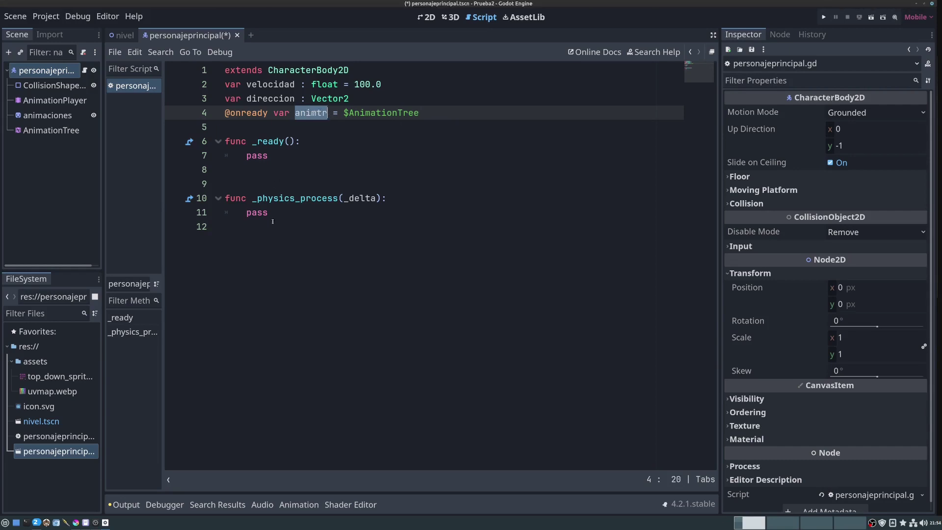
drag(344, 113, 420, 113)
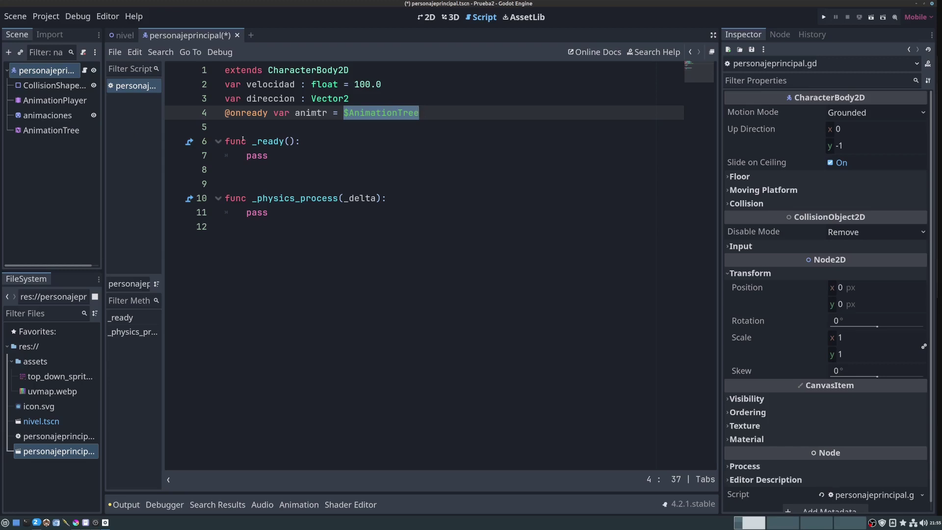
Remove the extra blank line, fold _ready(), and erase pass in _physics_process.
click(248, 170)
key(BackSpace)
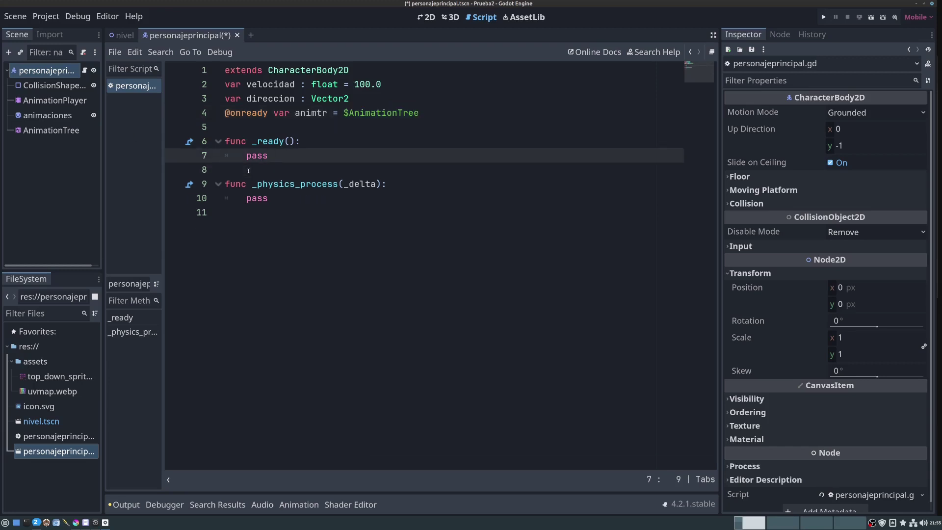
click(219, 142)
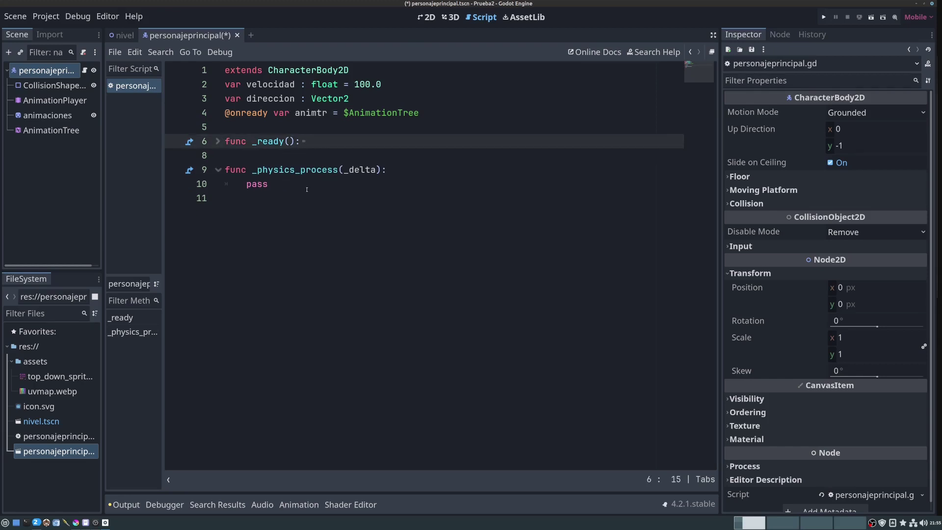
click(277, 187)
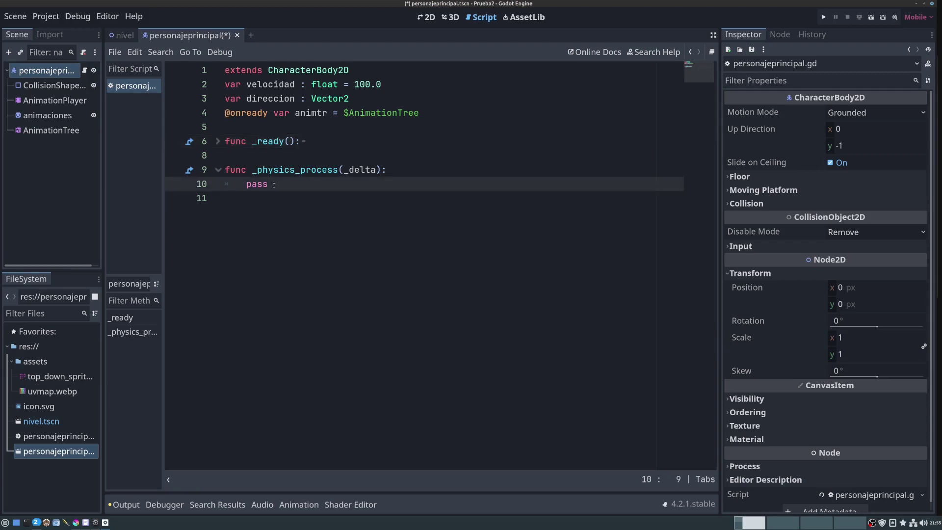
key(BackSpace)
key(BackSpace)
key(BackSpace)
key(BackSpace)
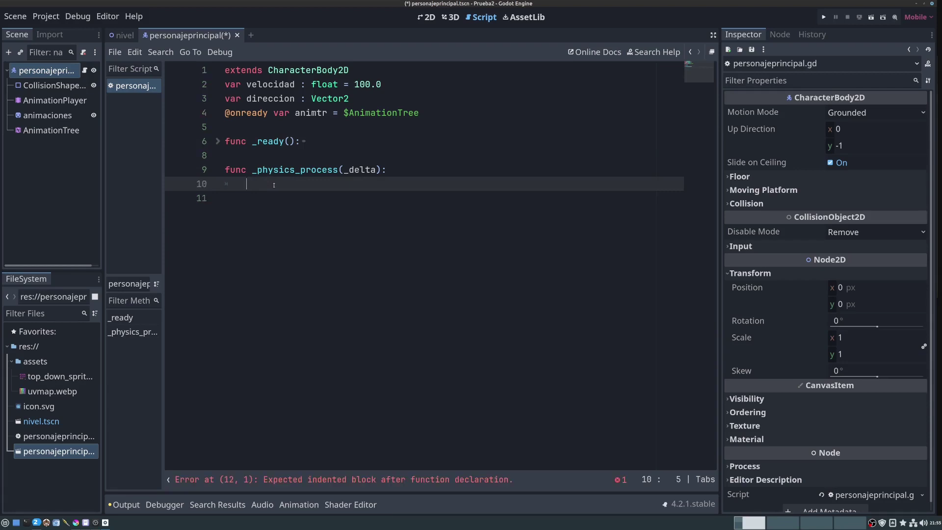
Type direccion = Vector2() with its parentheses split across separate lines.
text(direccion)
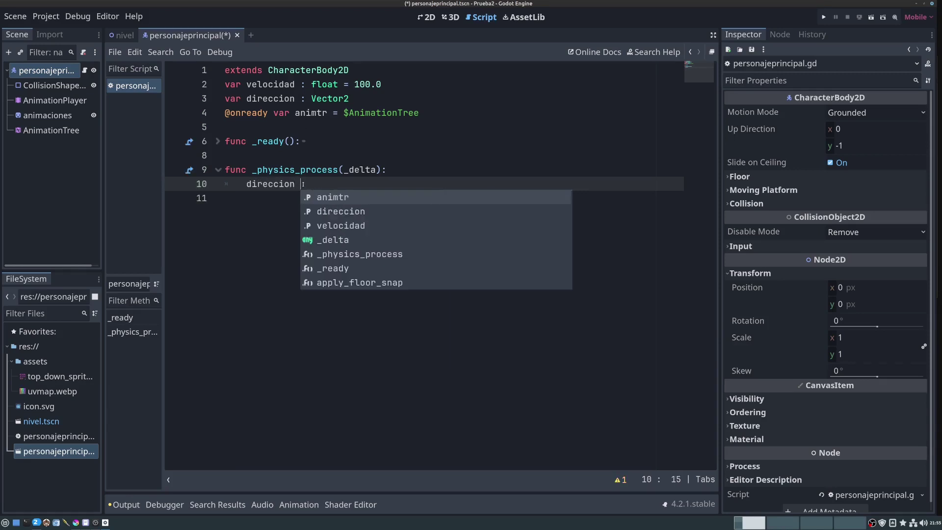
text( = )
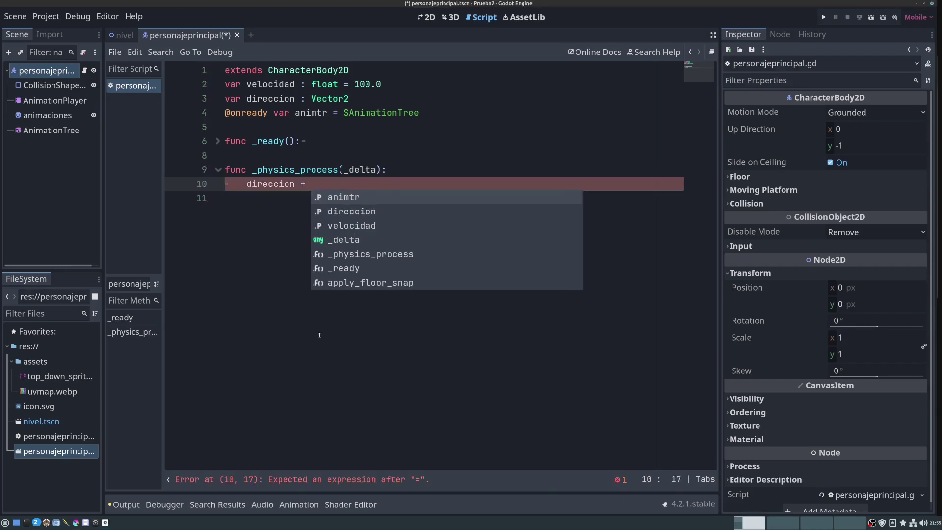
text(vecto)
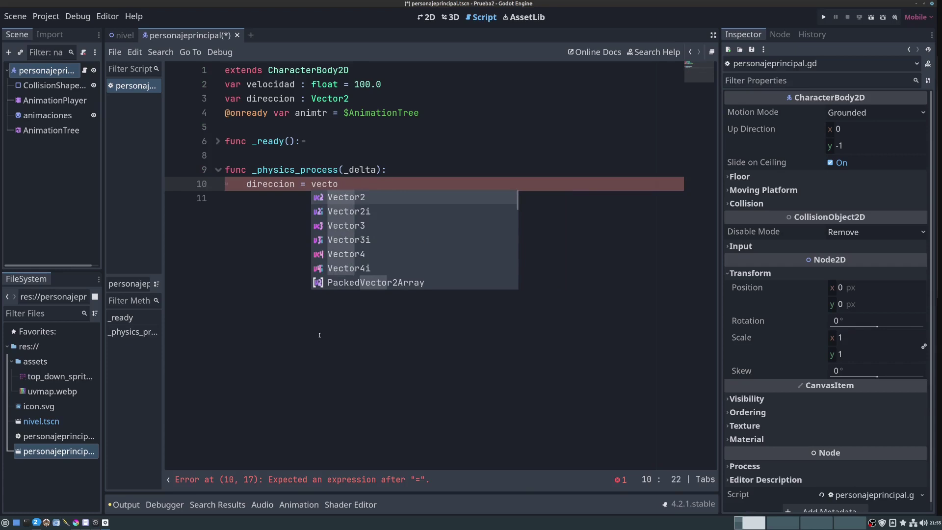
key(Return)
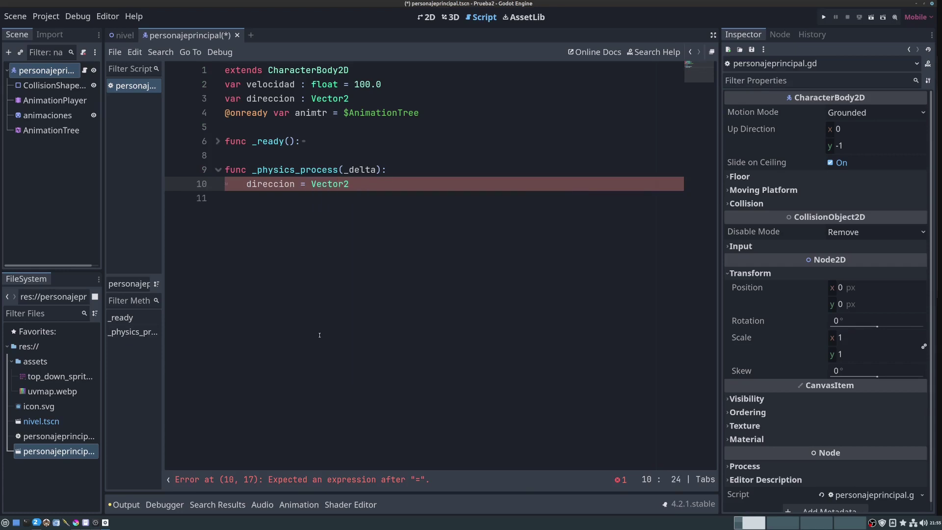
text(())
key(Left)
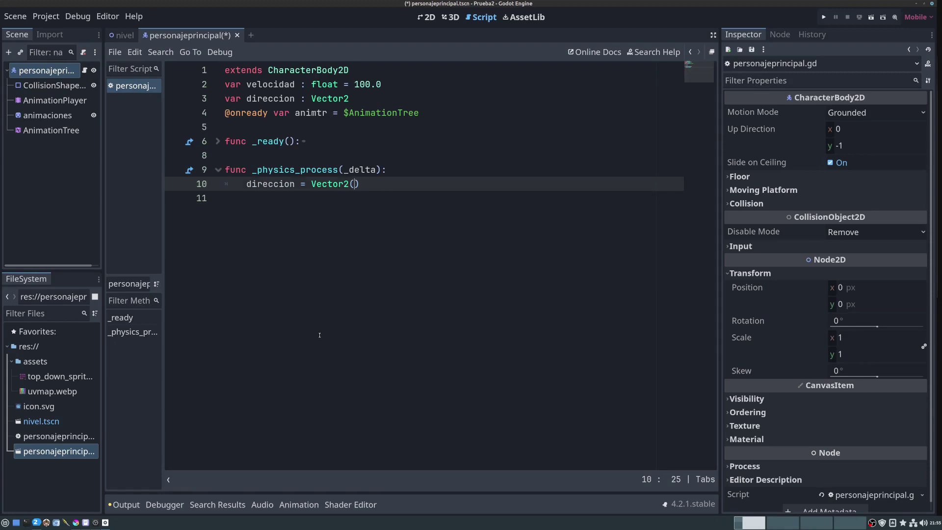
key(Return)
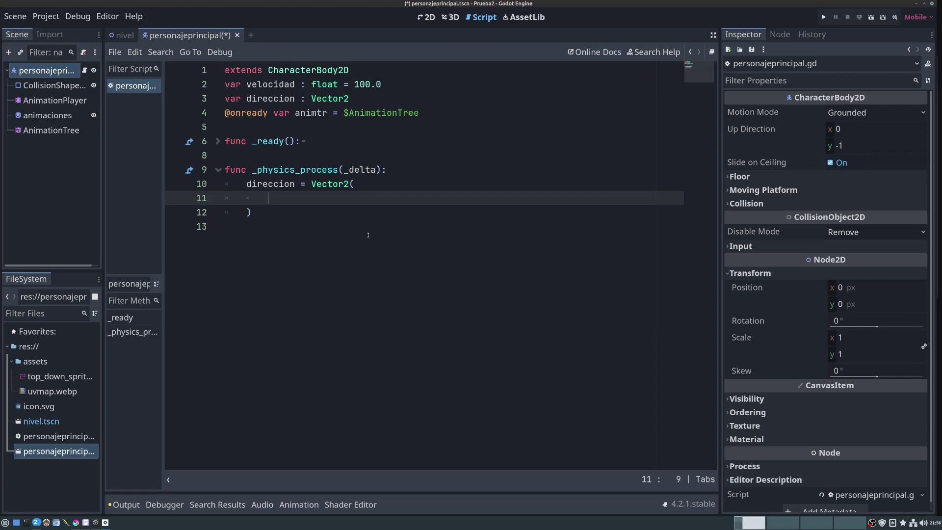
Write Input.get_action_strength("ui_right") as the first Vector2 argument on line 11.
text(I)
text(npu)
key(Return)
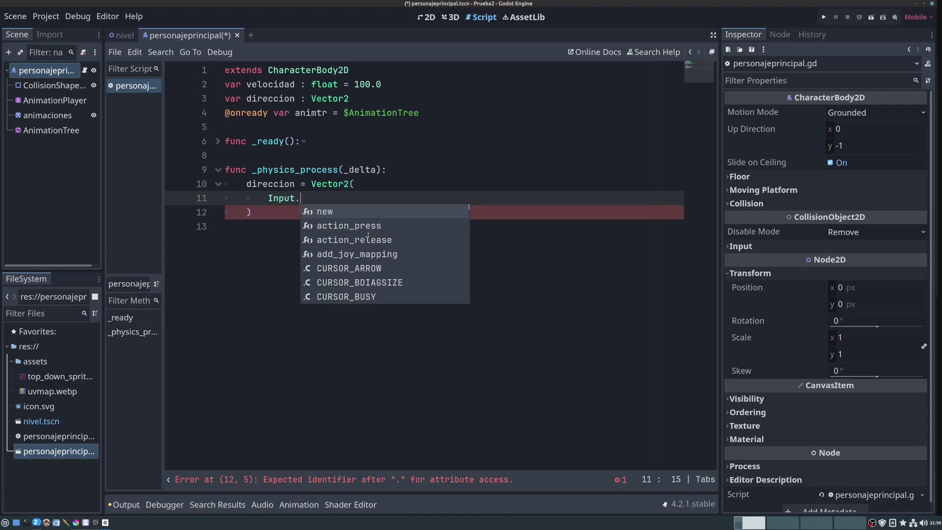
text(get)
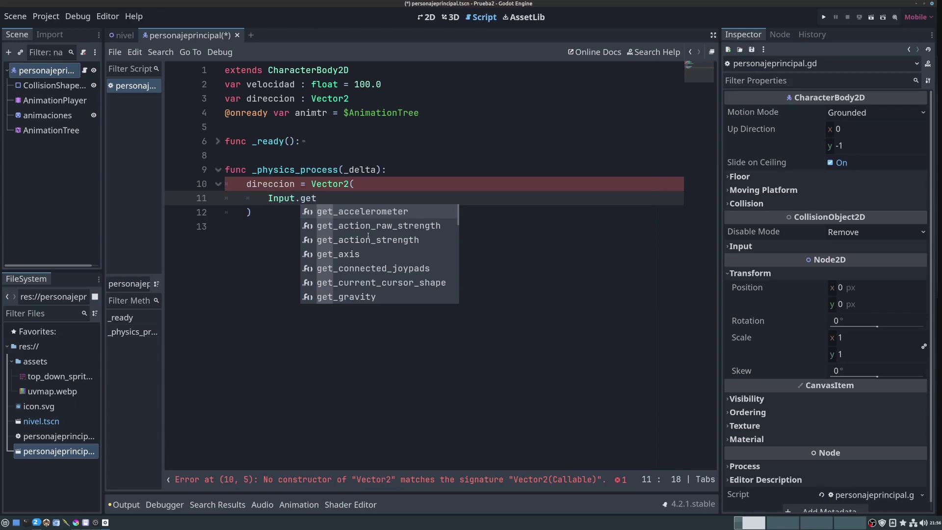
text(_ac)
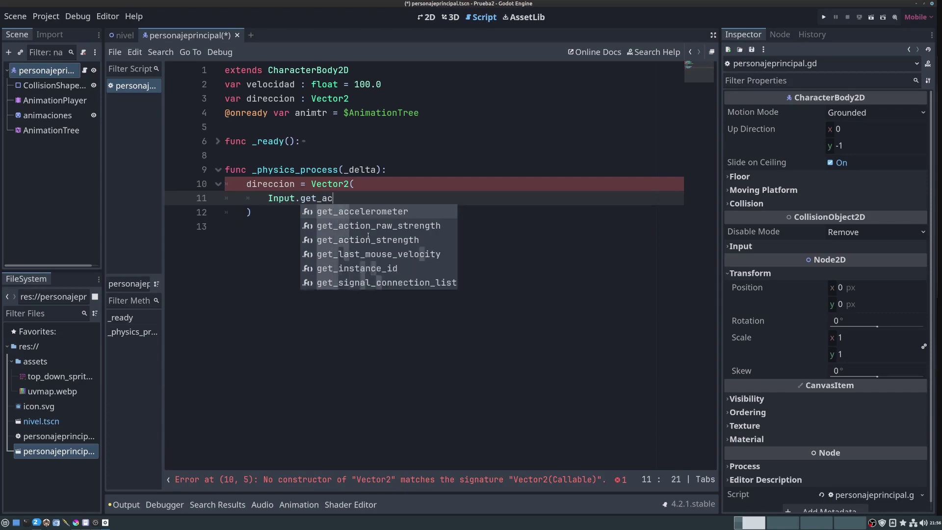
text(tion)
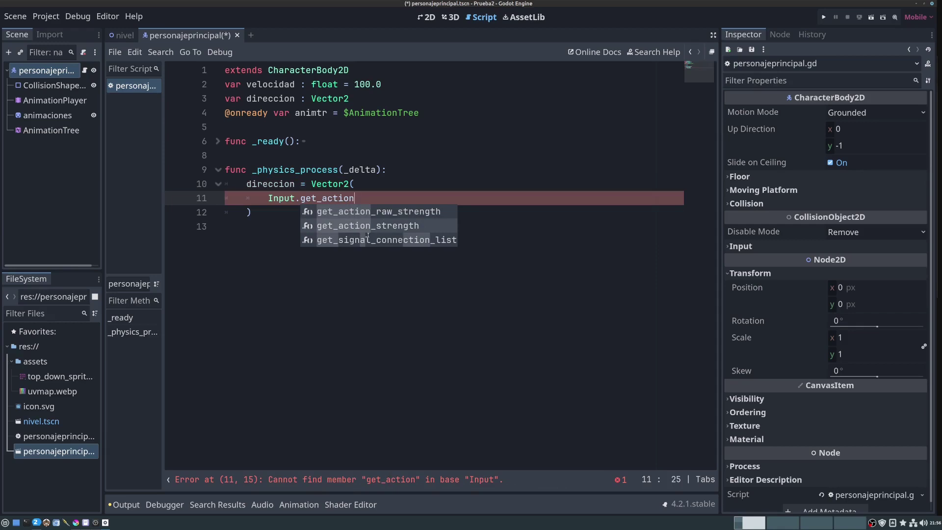
key(Down)
key(Return)
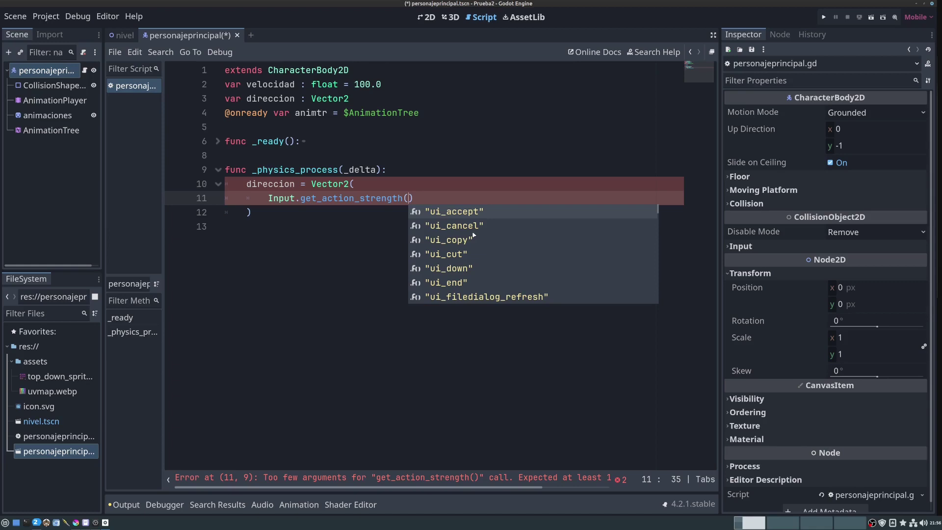
text(")
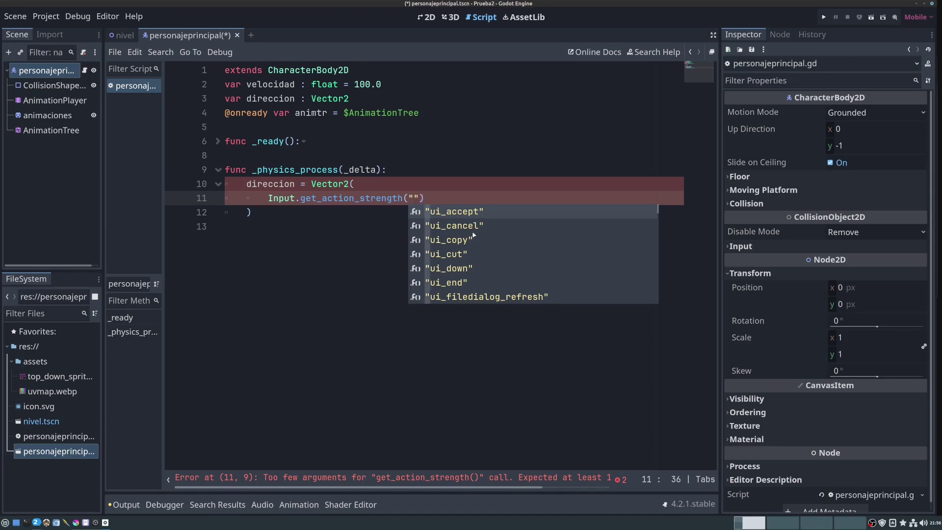
text(ui)
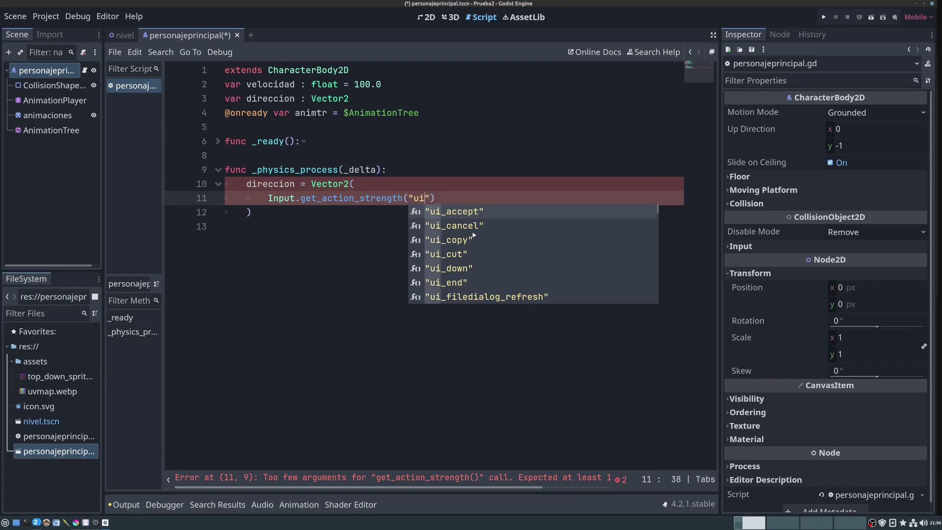
text(_r)
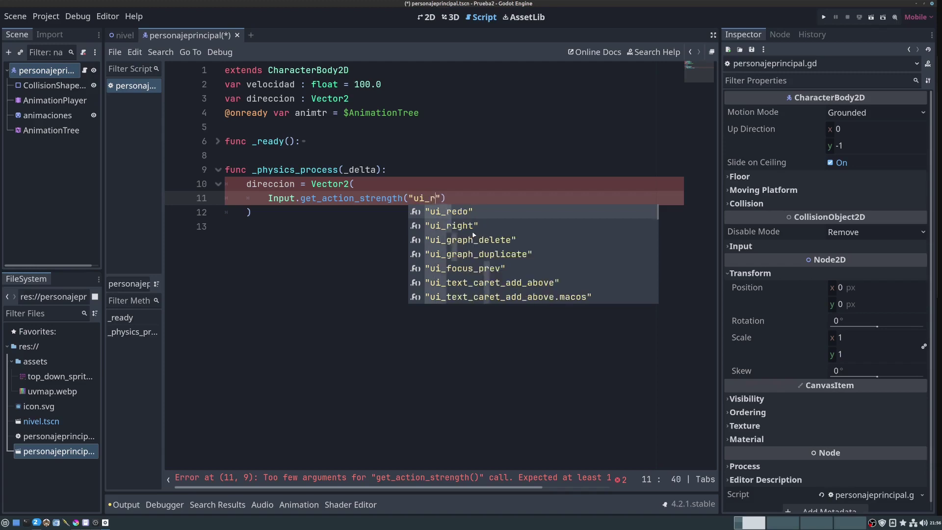
text(i)
key(Return)
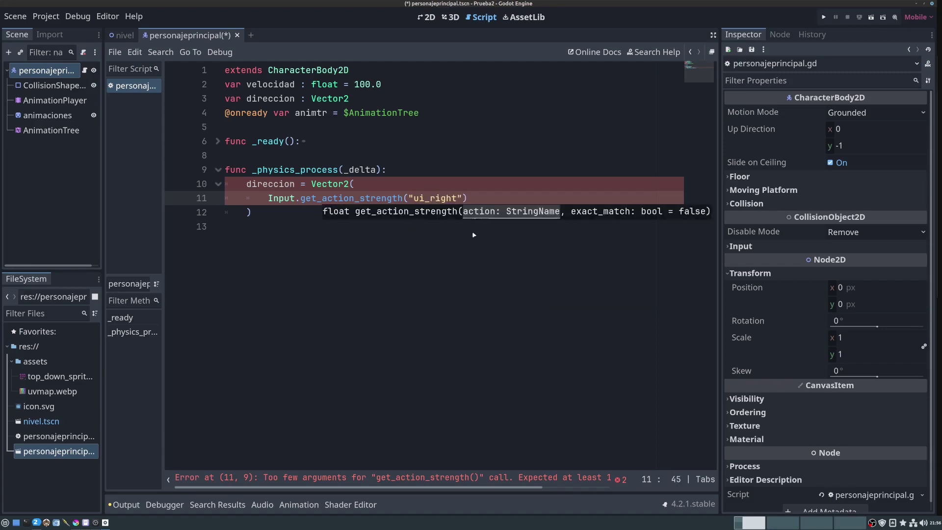
Make line 11 ui_right minus ui_left input strength, using a copied get_action_strength call.
drag(414, 197, 457, 198)
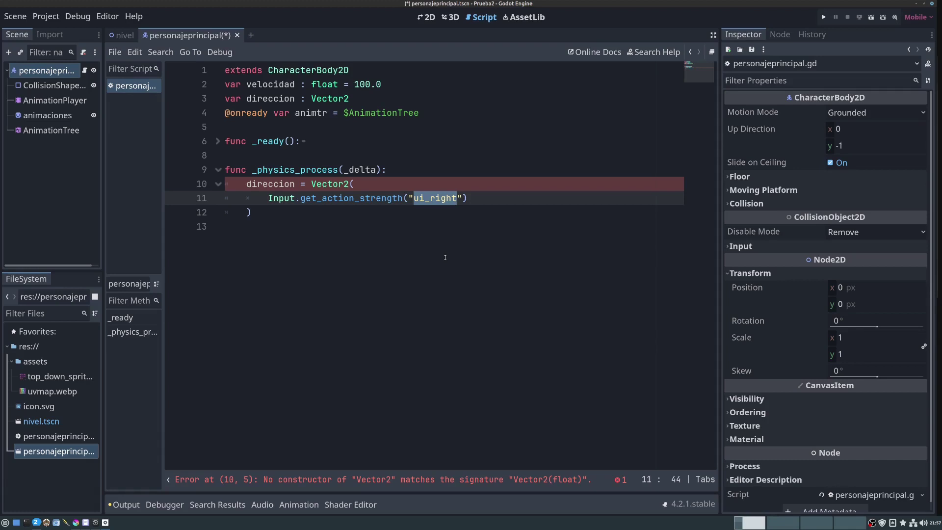
key(Left)
key(Left)
key(Right)
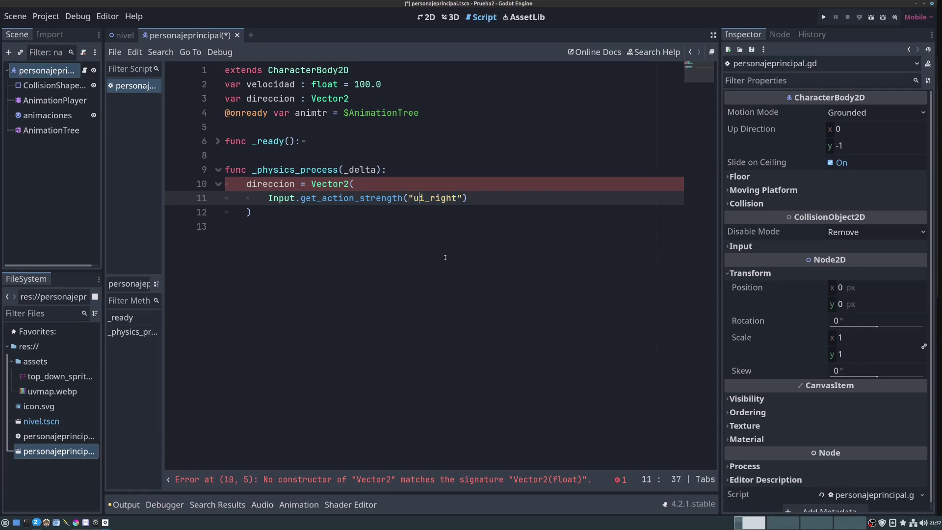
key(Right)
key(Right)
key(Right)
key(Right)
key(Right)
key(Right)
key(Right)
key(Right)
key(Right)
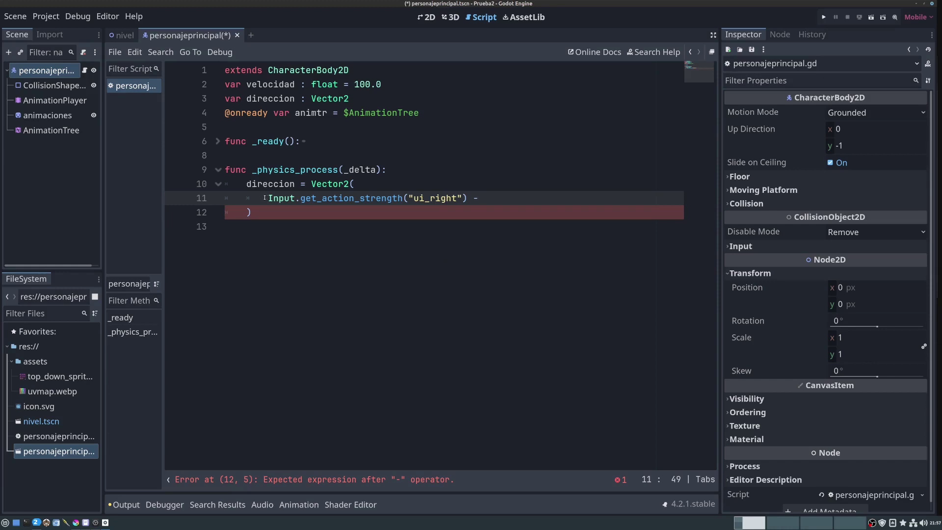
drag(264, 197, 468, 197)
key(ctrl+c)
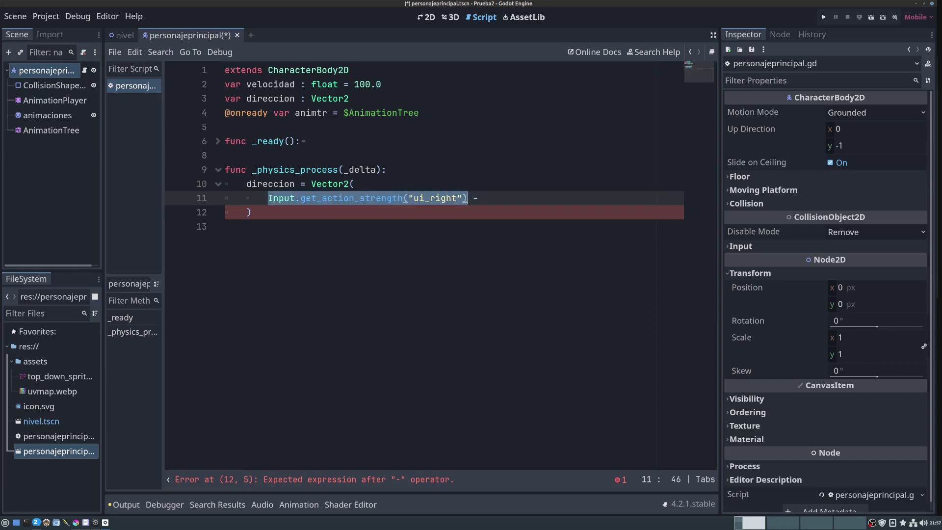
click(490, 201)
key(ctrl+v)
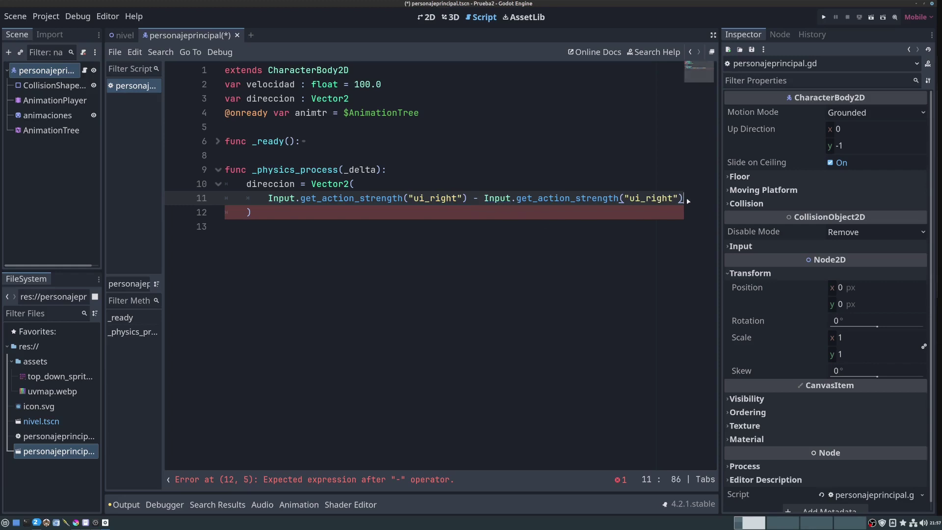
text(,)
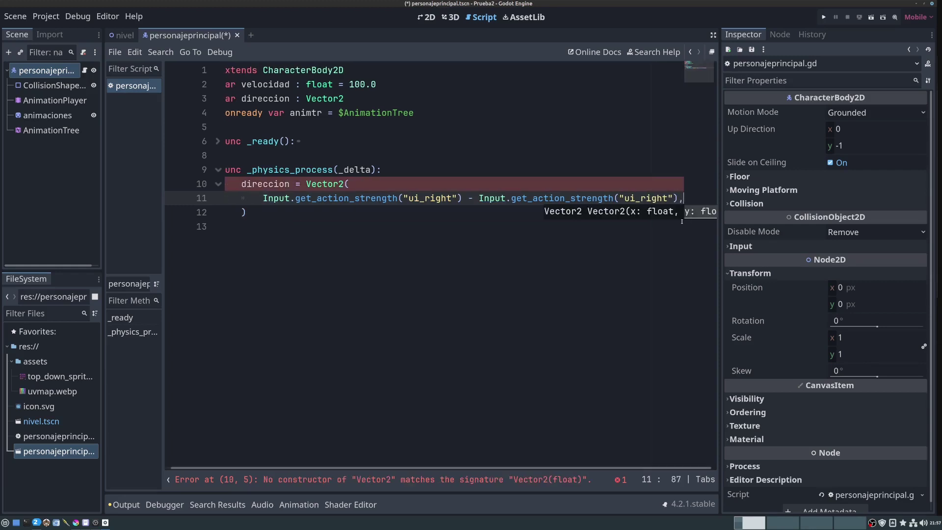
key(Return)
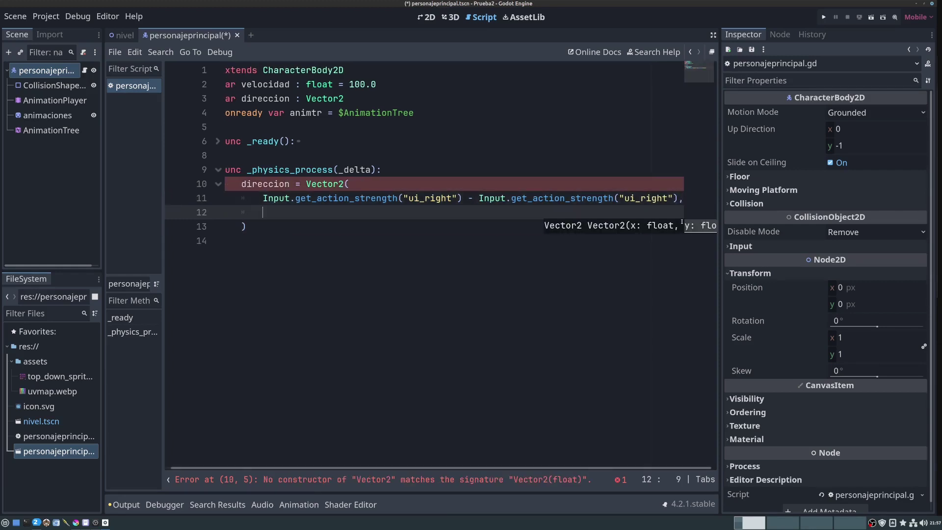
click(668, 197)
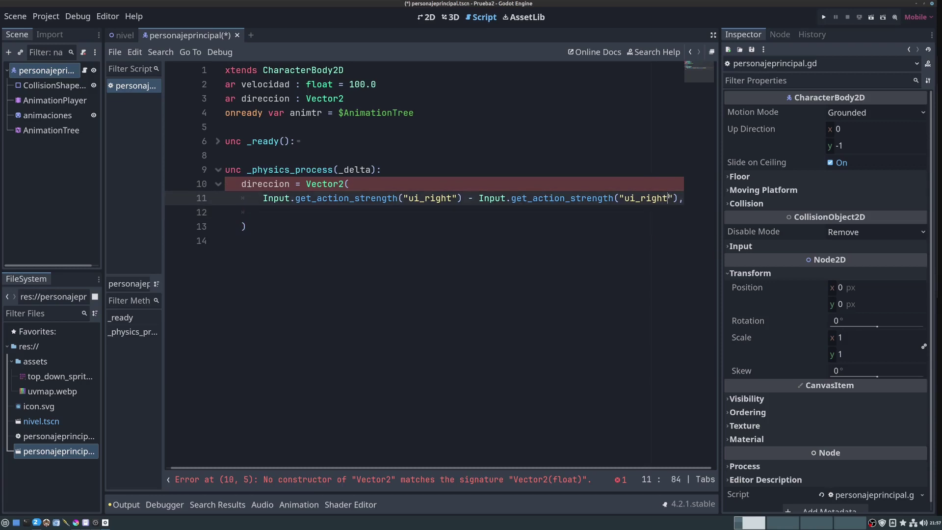
key(BackSpace)
key(BackSpace)
key(BackSpace)
key(BackSpace)
key(BackSpace)
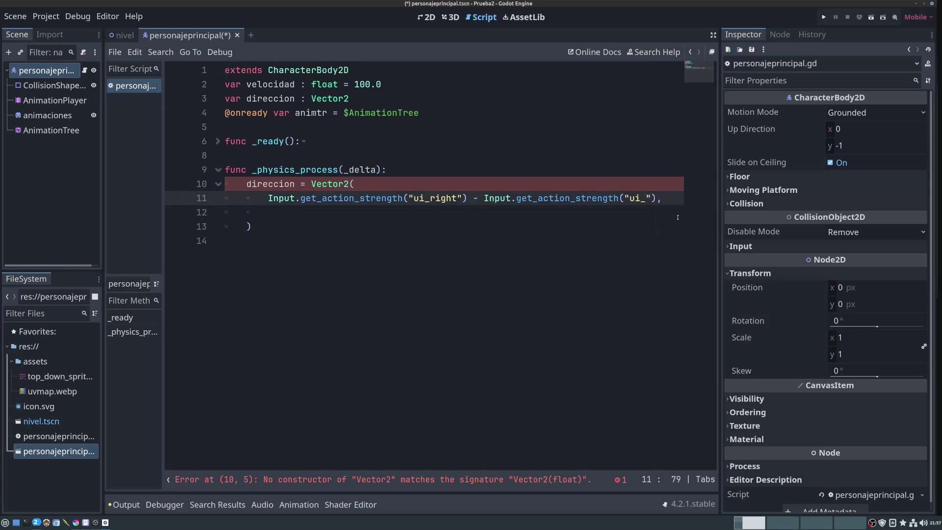
text(left)
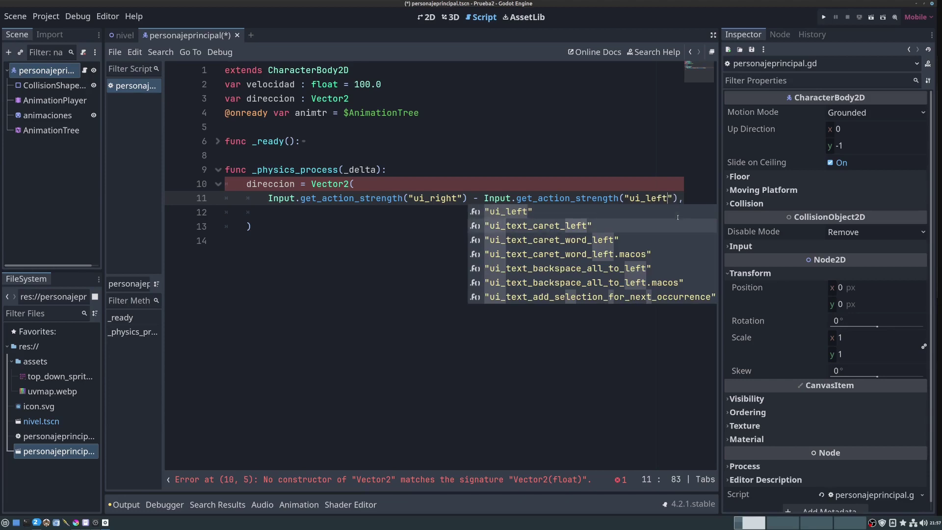
Fill line 12 with ui_down minus ui_up input strength for the vertical component.
click(278, 211)
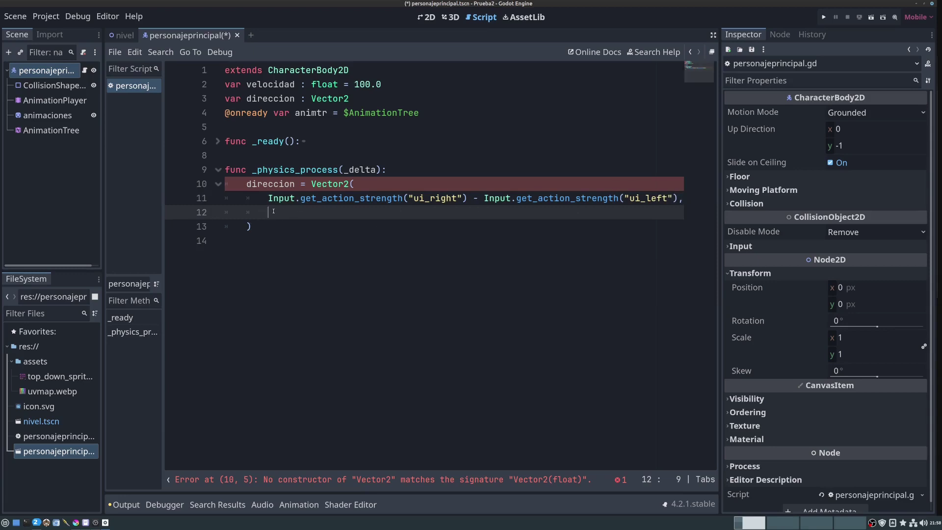
key(ctrl+v)
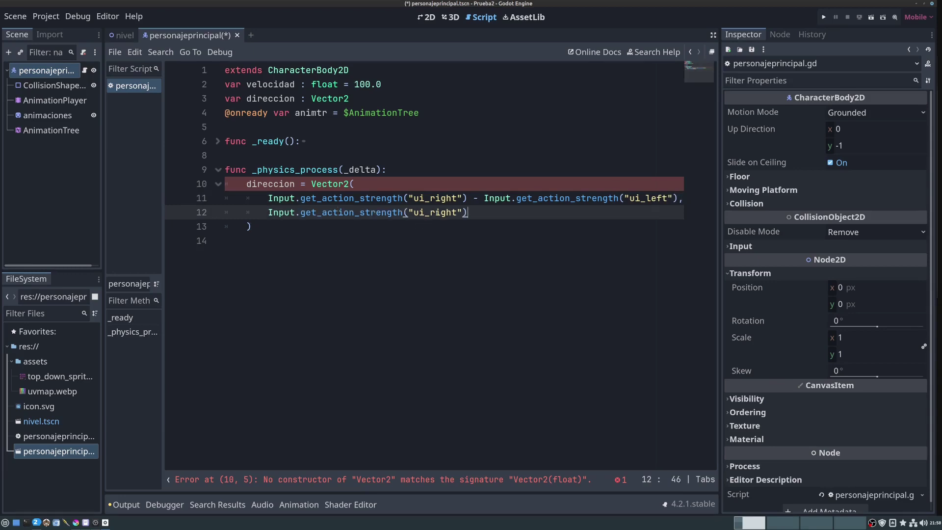
click(456, 212)
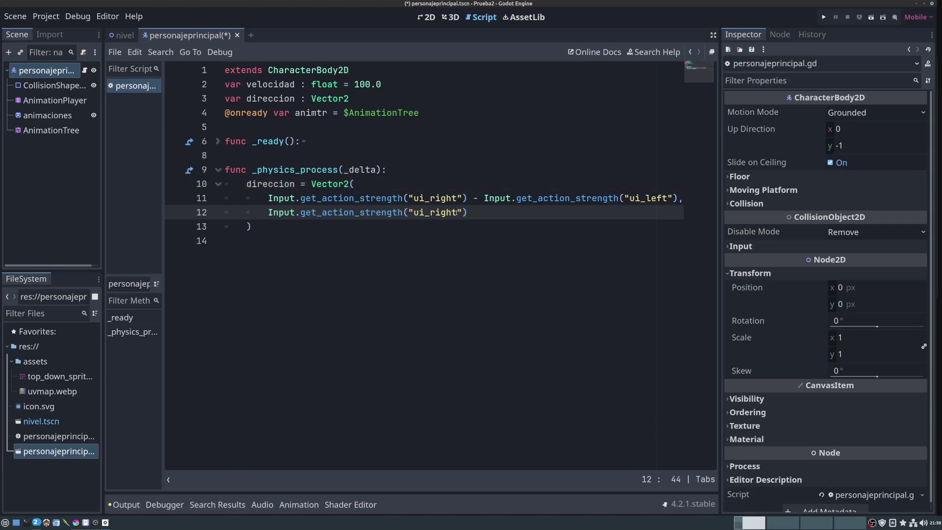
key(BackSpace)
key(BackSpace)
key(BackSpace)
key(BackSpace)
key(BackSpace)
text(dow)
text(n)
key(Return)
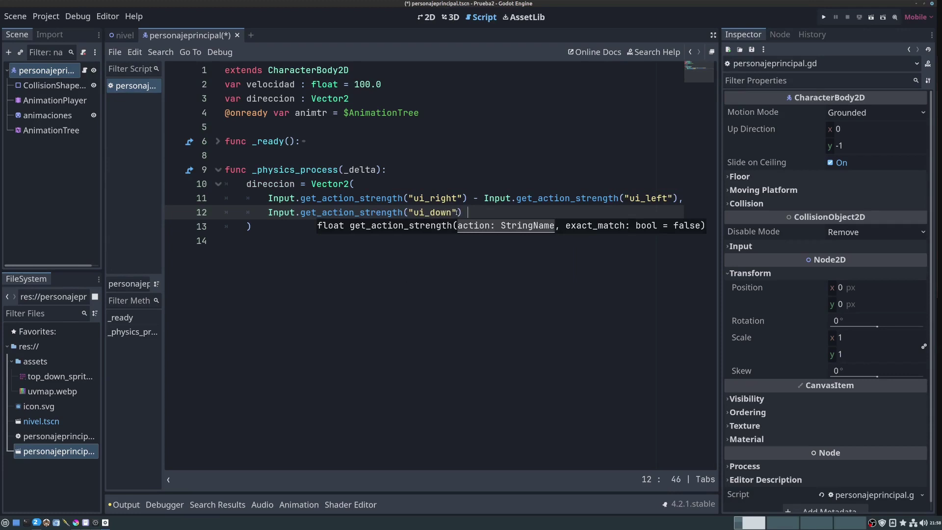
text(-)
key(ctrl+v)
key(Left)
key(Left)
key(BackSpace)
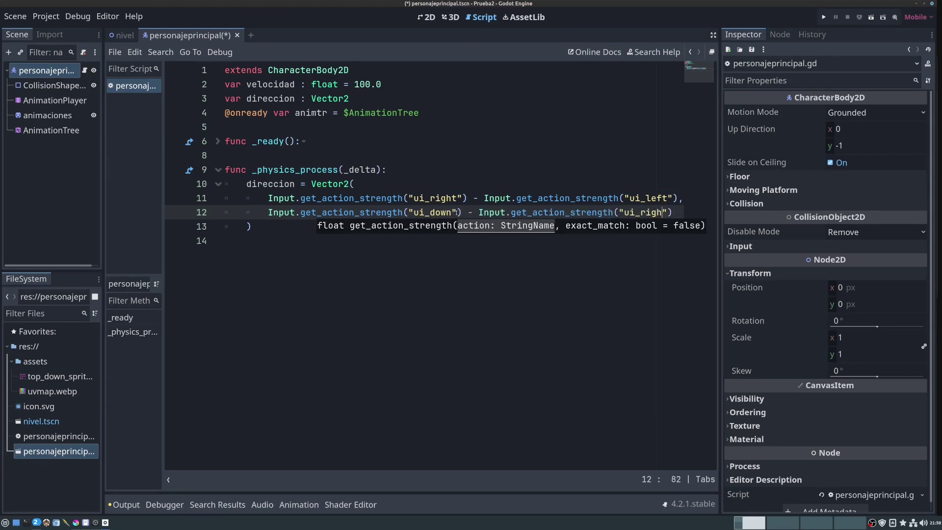
key(BackSpace)
key(BackSpace)
key(BackSpace)
key(BackSpace)
text(up)
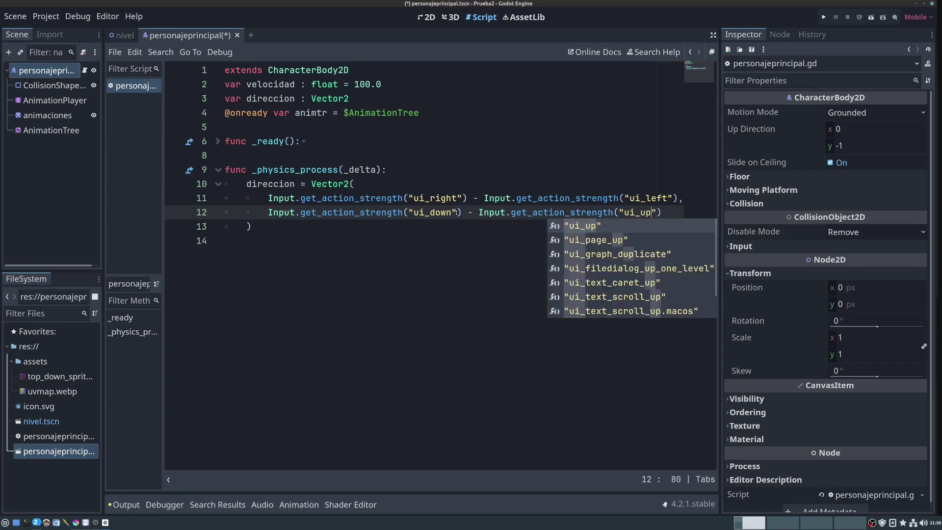
click(276, 229)
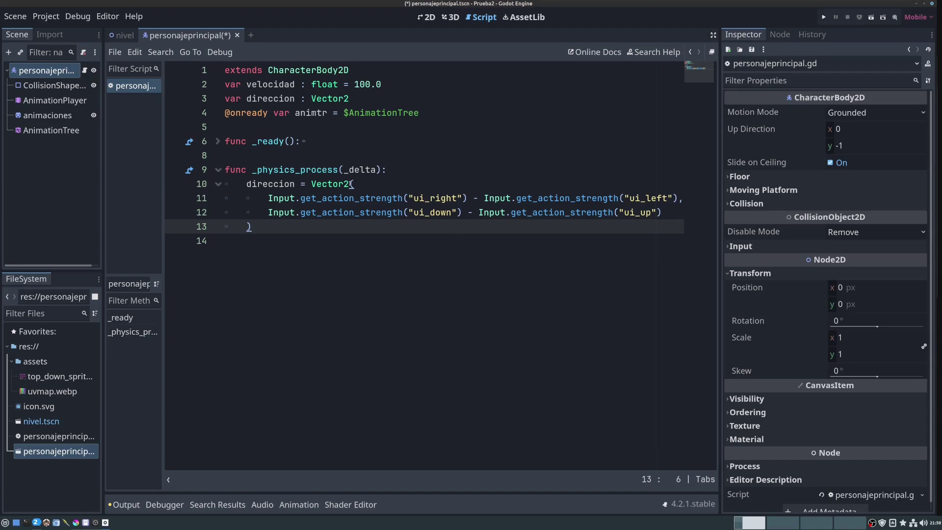
click(351, 184)
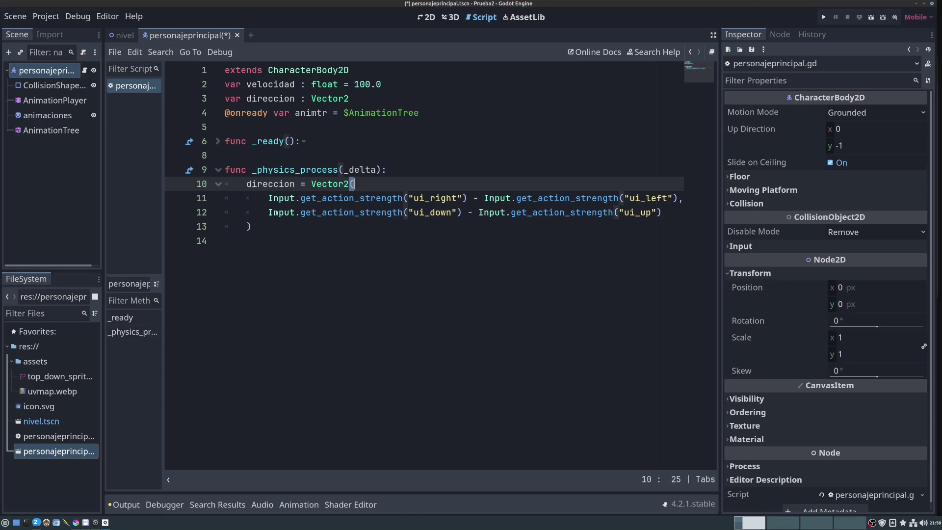
Add a new line 14 after the closing parenthesis of the direccion assignment.
click(266, 230)
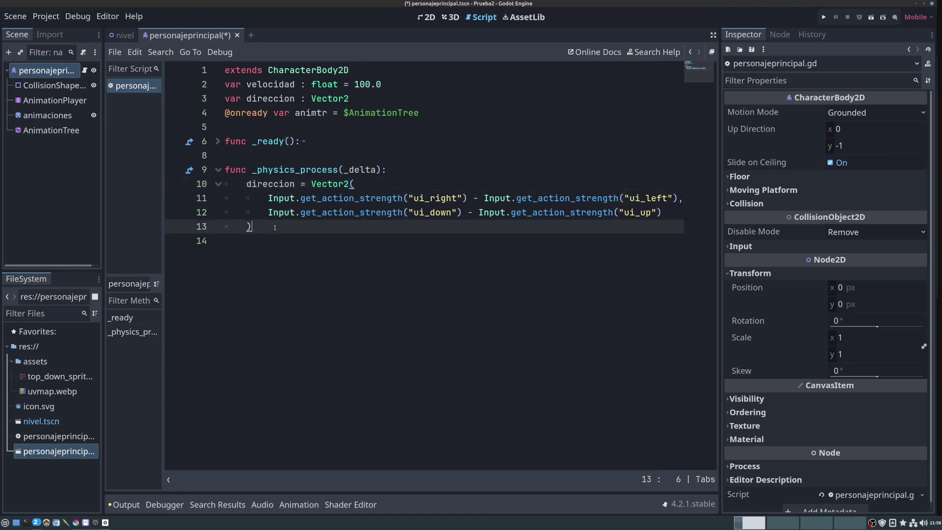
key(Return)
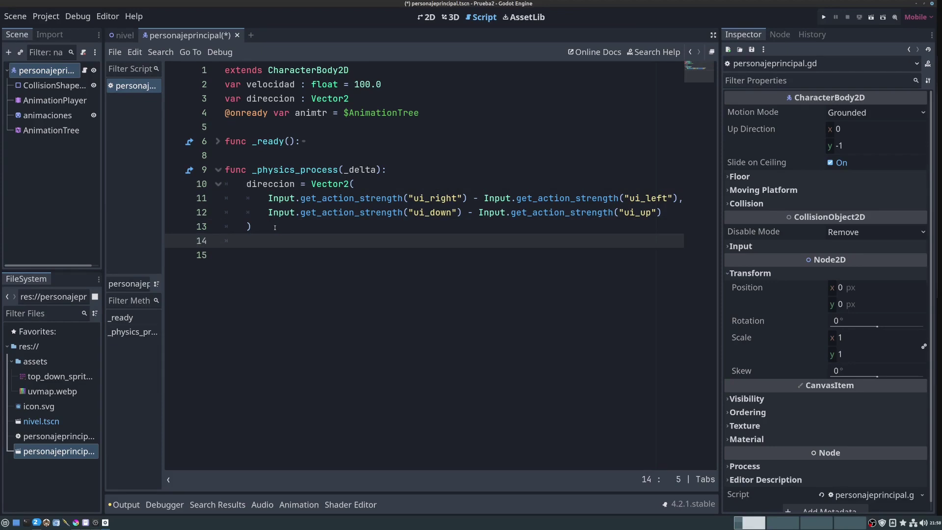
Set velocity = direccion * velocidad, call move_and_slide() on line 15, and save.
text(v)
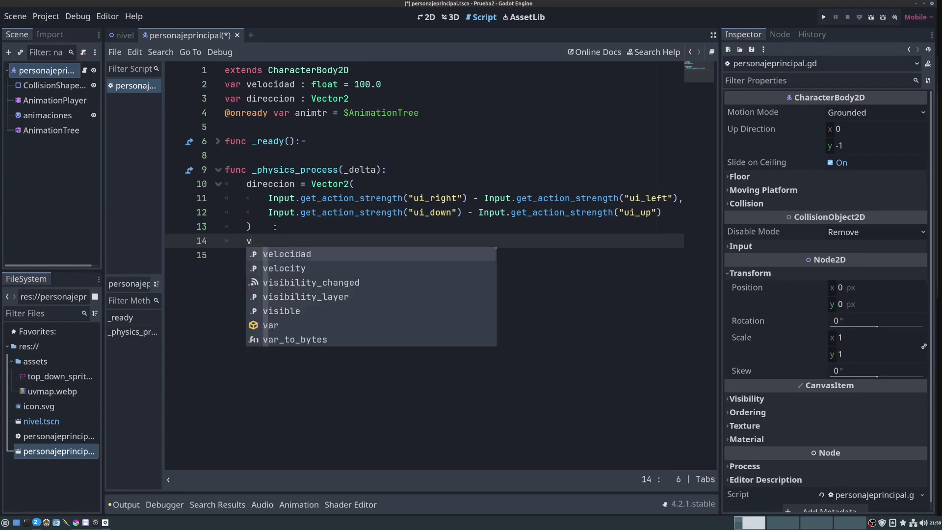
text(e)
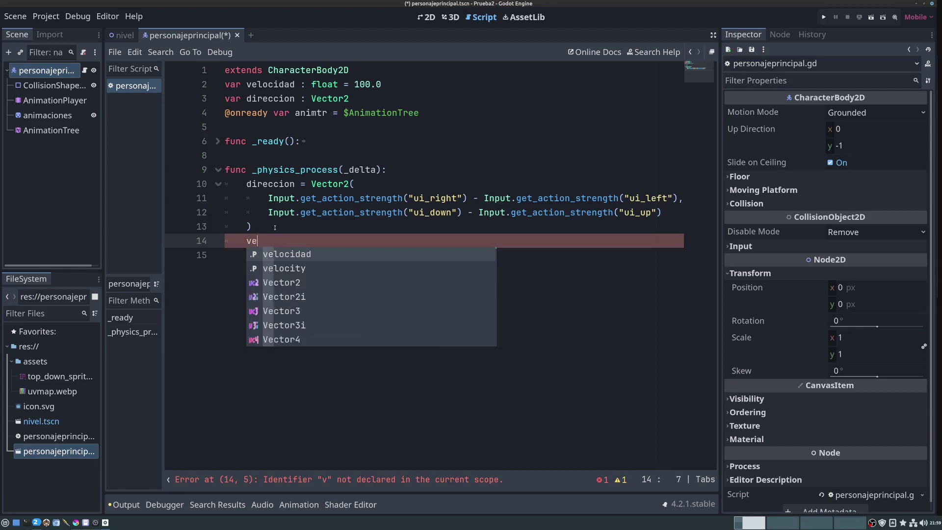
text(locity )
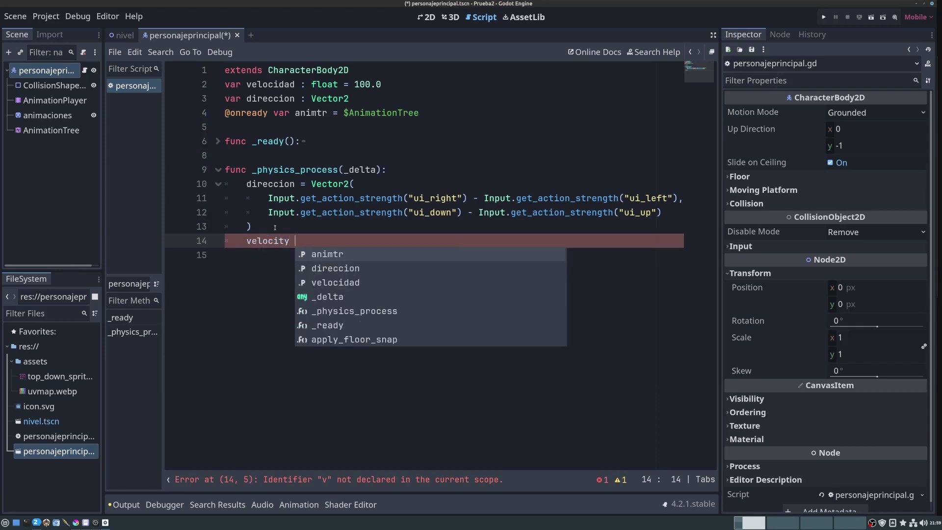
text(=)
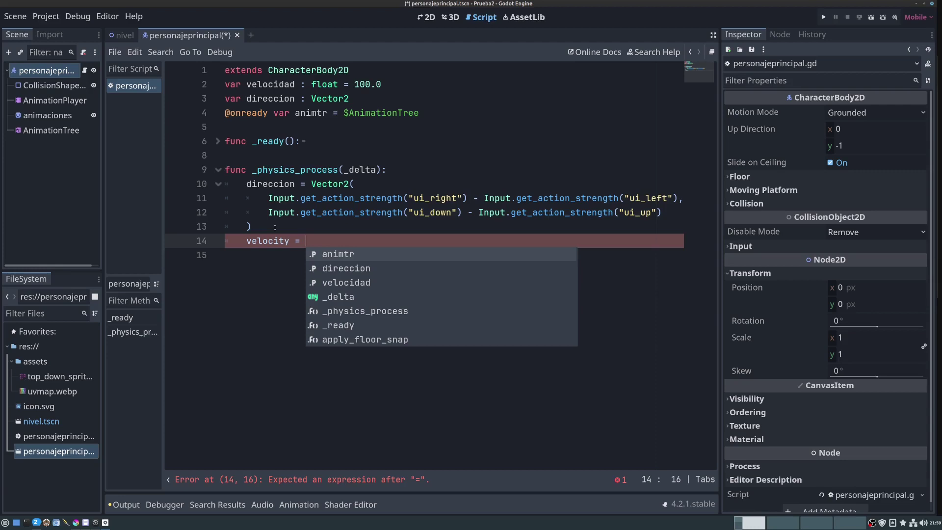
text(direc)
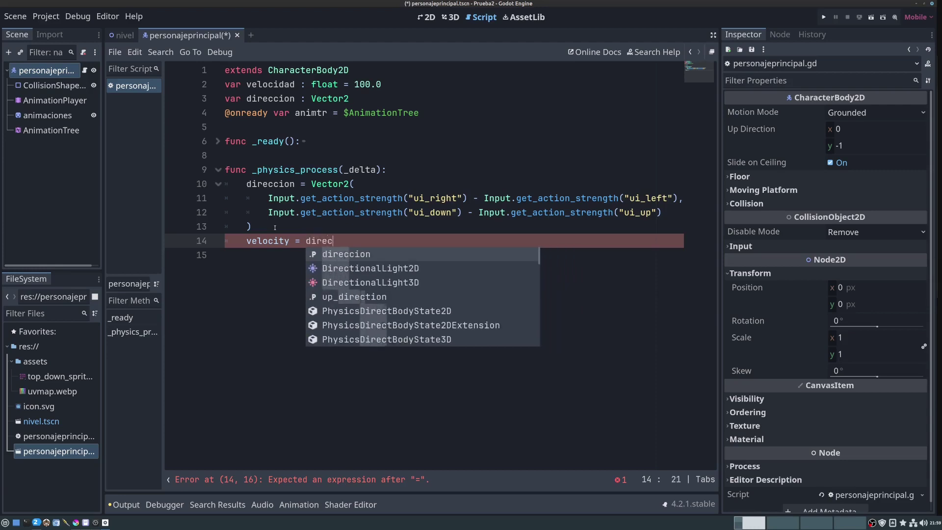
key(Return)
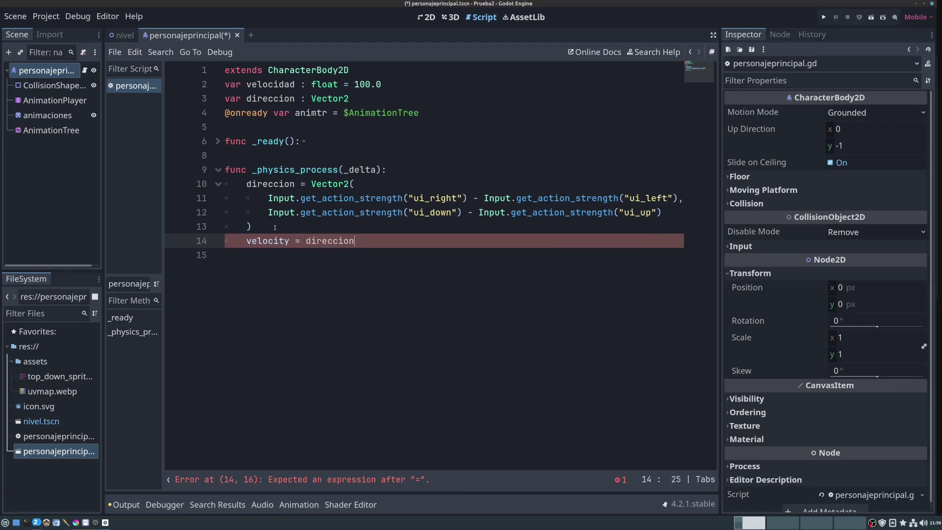
text(* v)
text(elocidad)
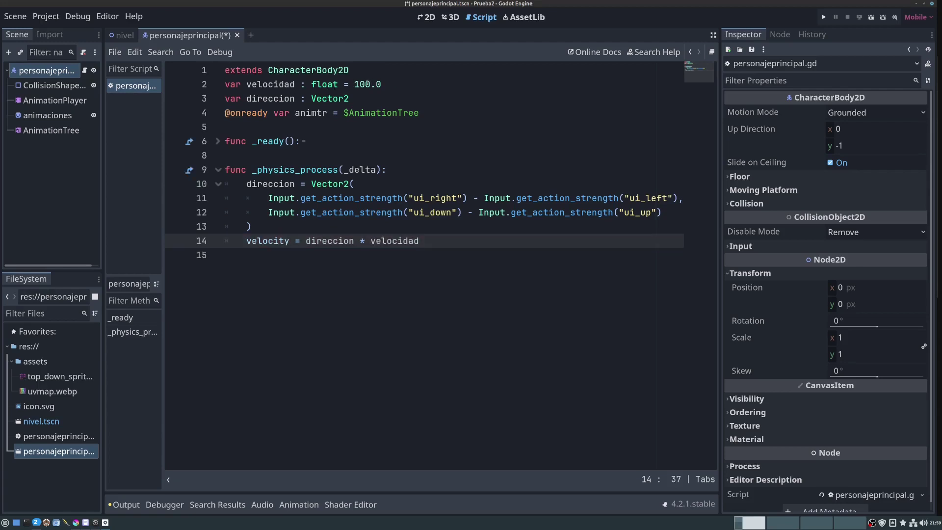
key(Return)
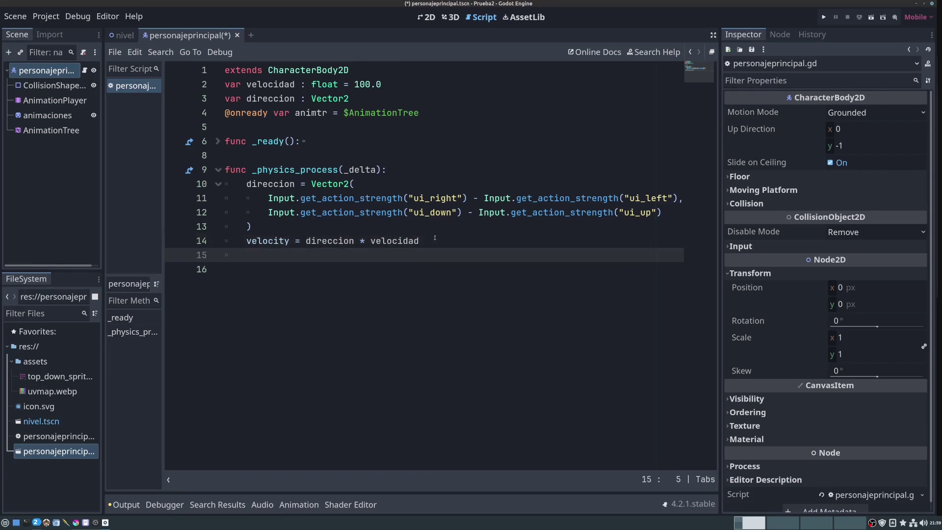
text(move)
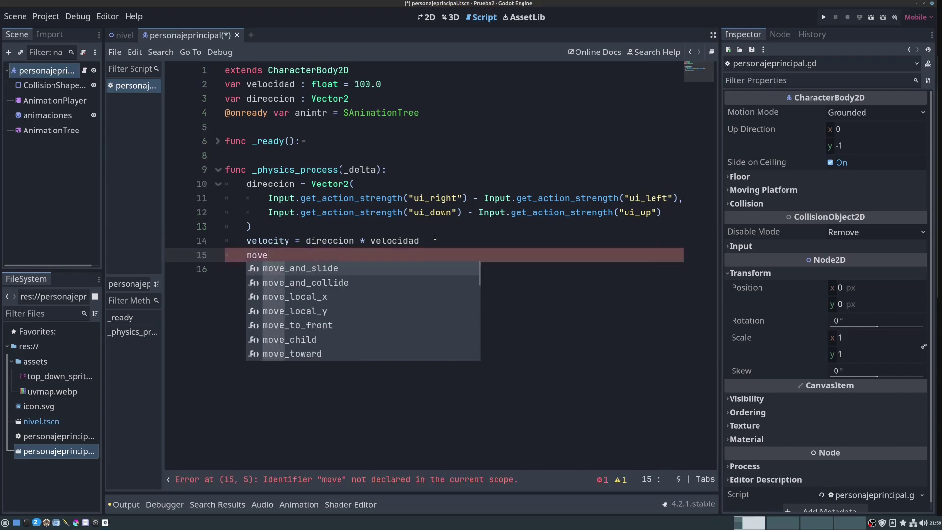
key(Return)
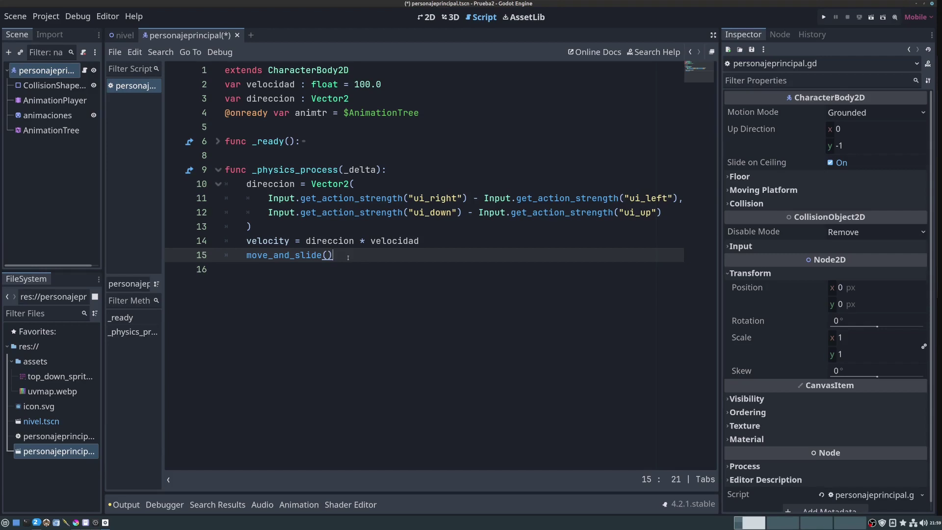
key(ctrl+s)
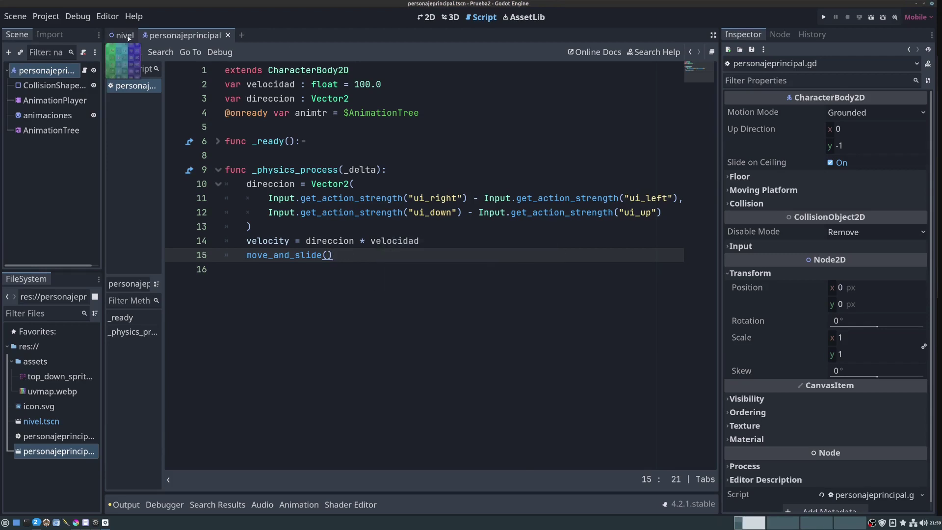
Open the nivel scene in the 2D view and run the project.
click(426, 18)
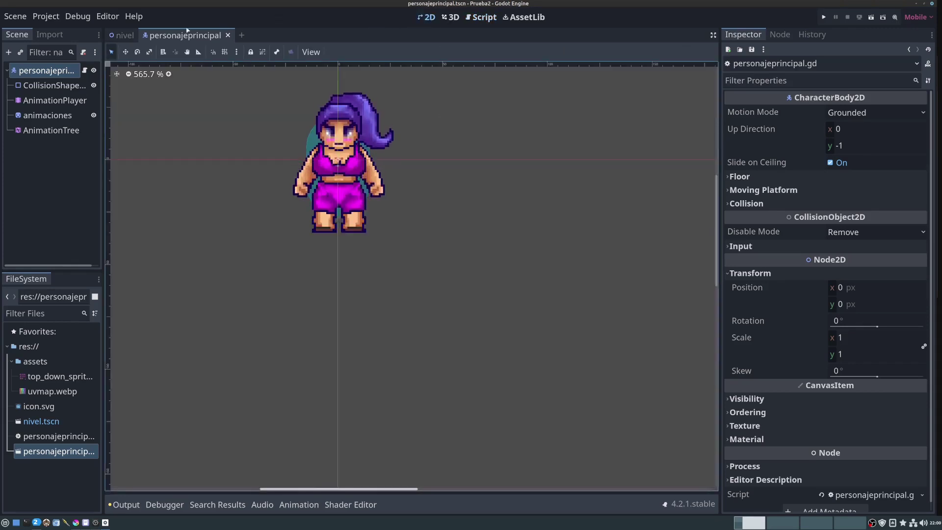
click(125, 35)
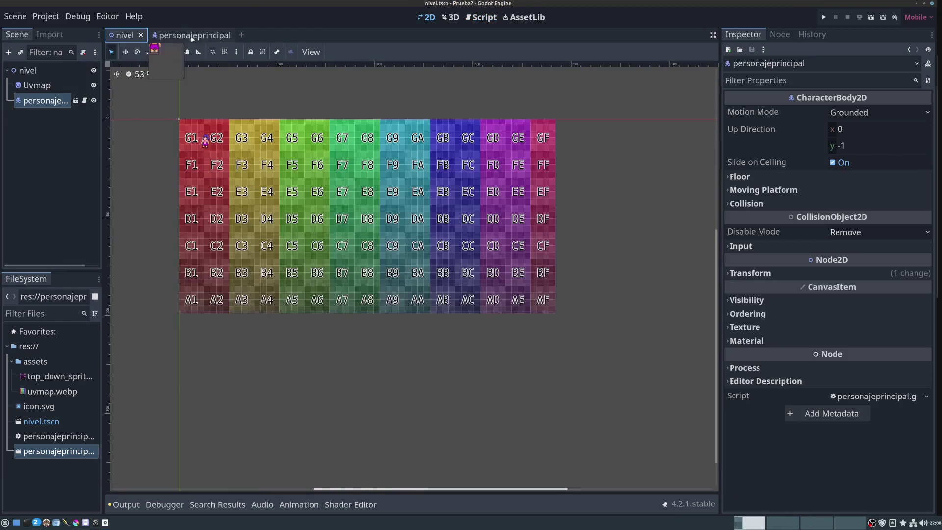
click(823, 17)
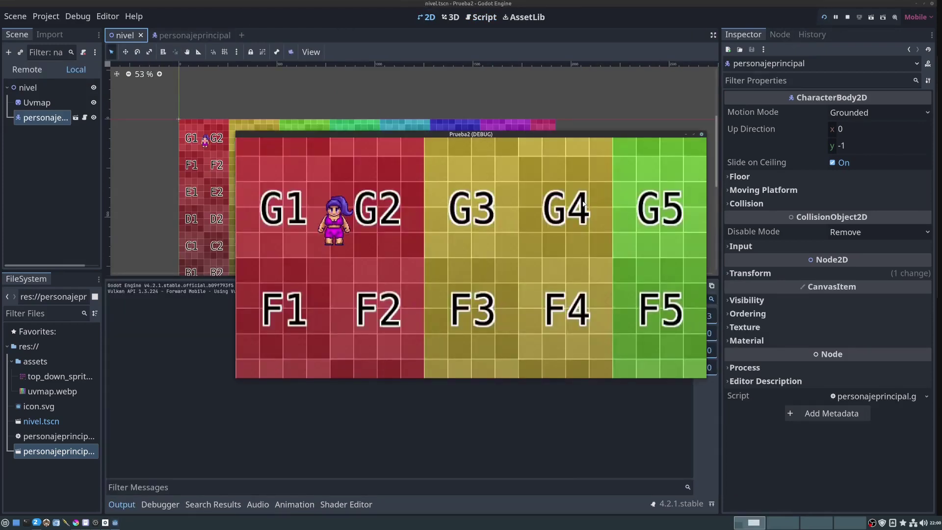
Walk the character around the grid with the arrow keys, then stop the game with F8.
key(Right)
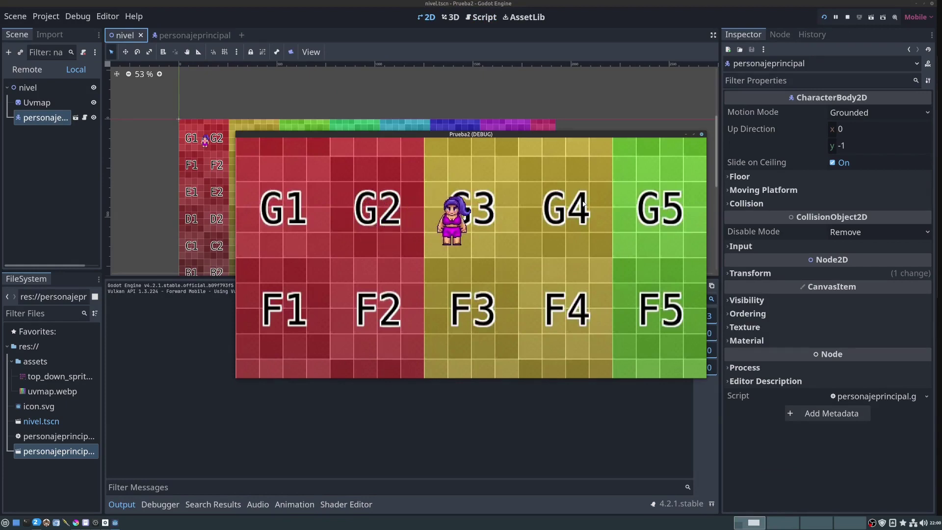
key(Left)
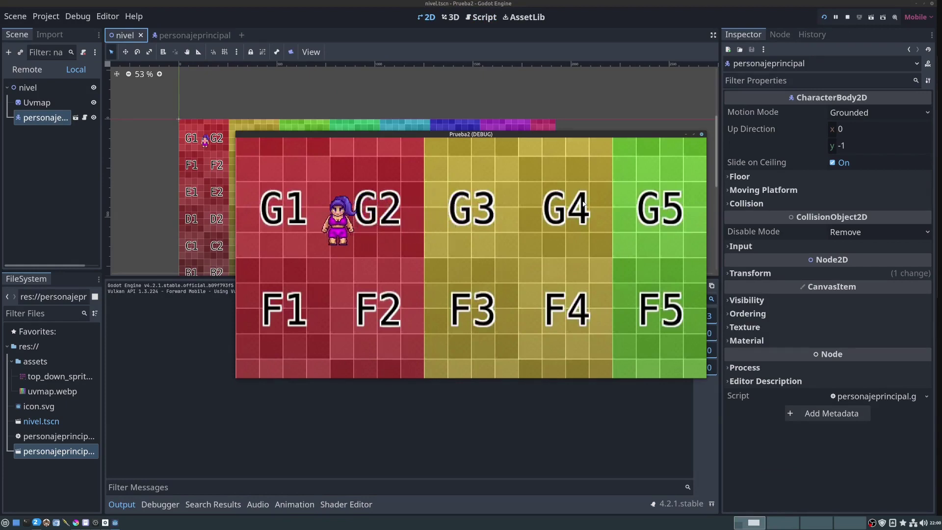
key(Down)
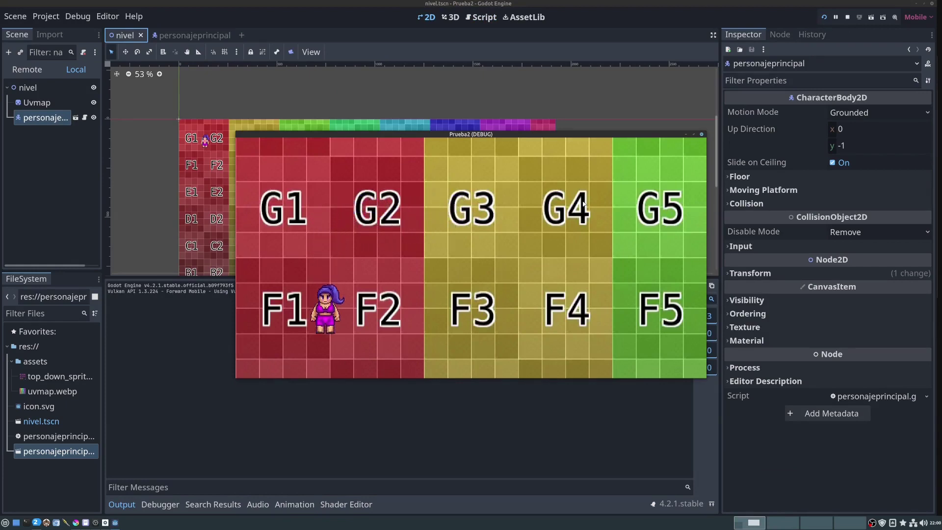
key(Up)
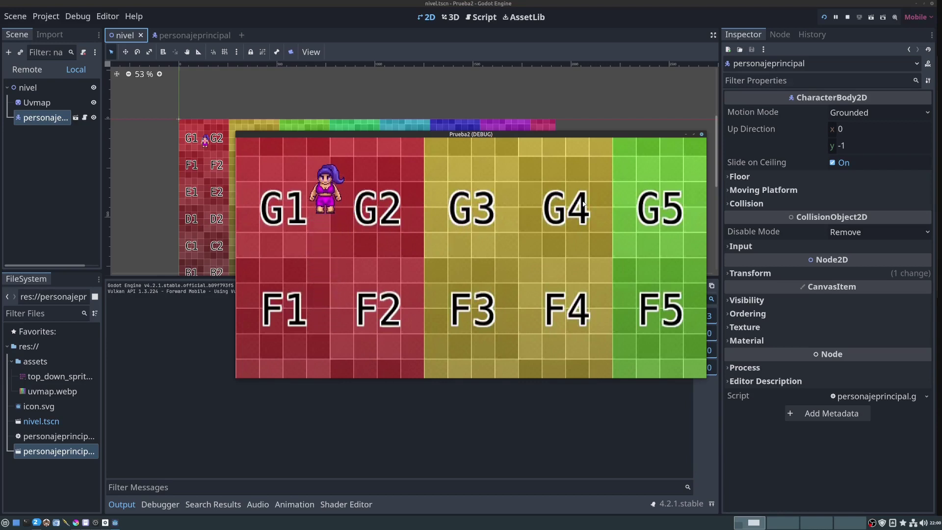
key(Right)
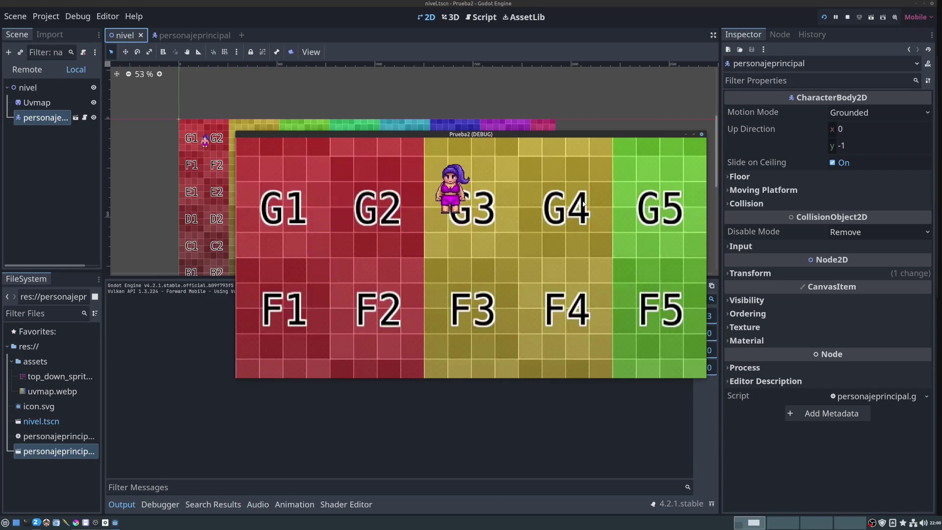
key(Left)
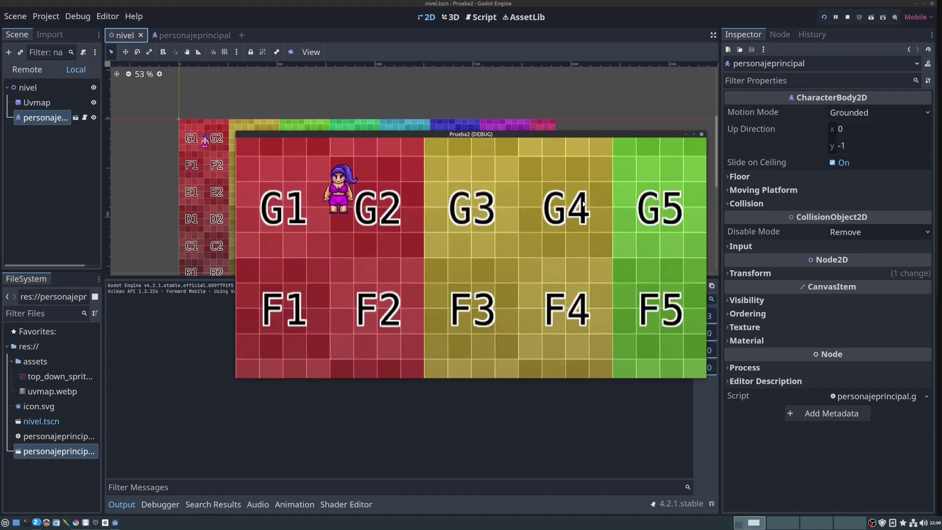
key(Right)
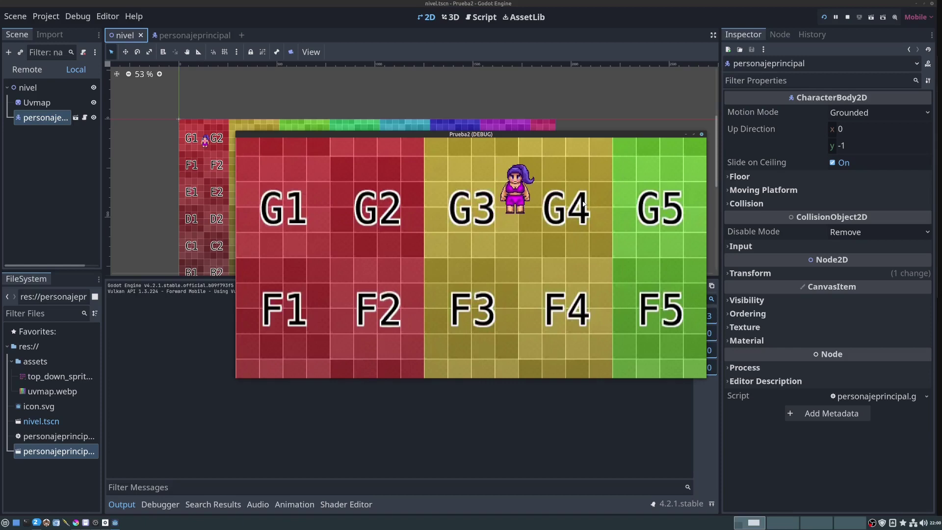
key(Right)
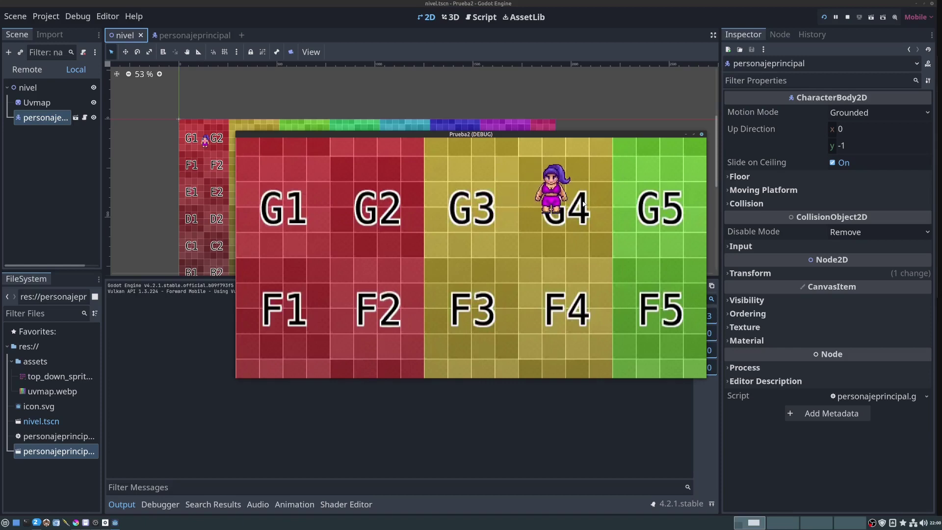
key(Left)
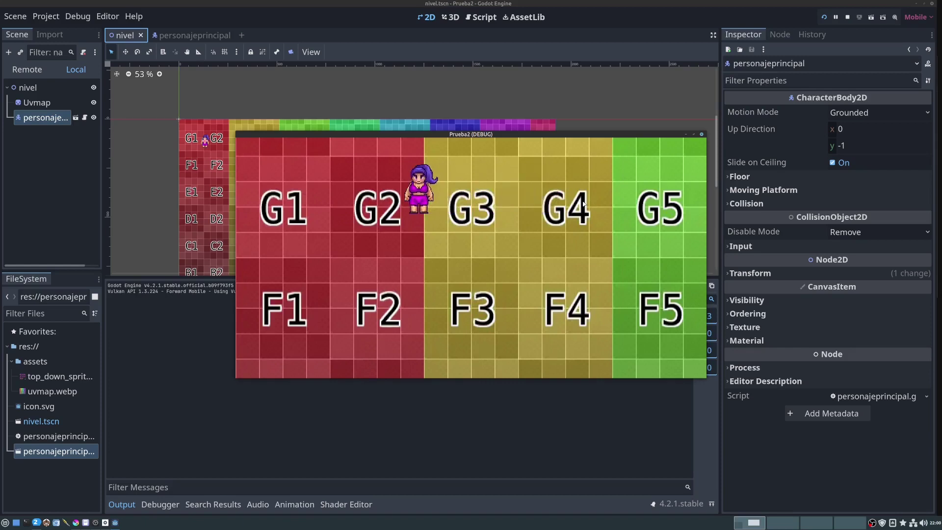
key(Right)
key(Left)
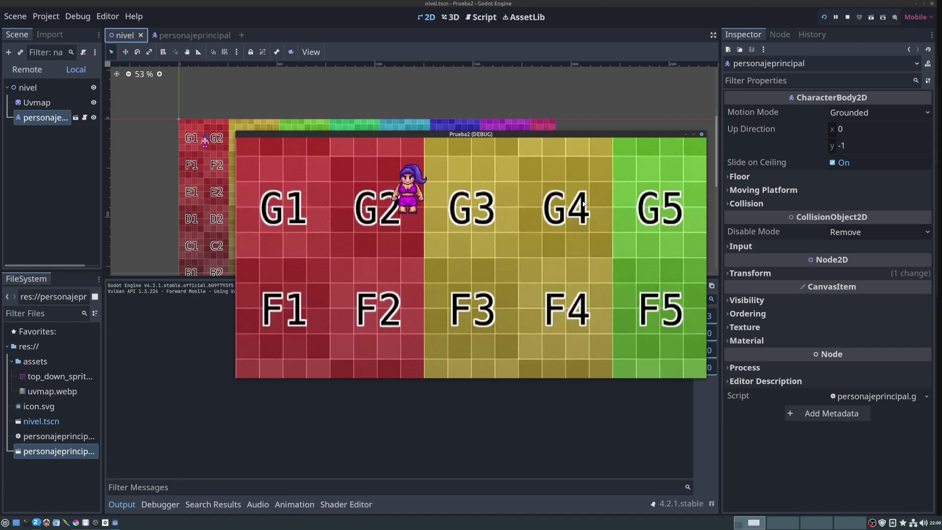
key(Down)
key(Up)
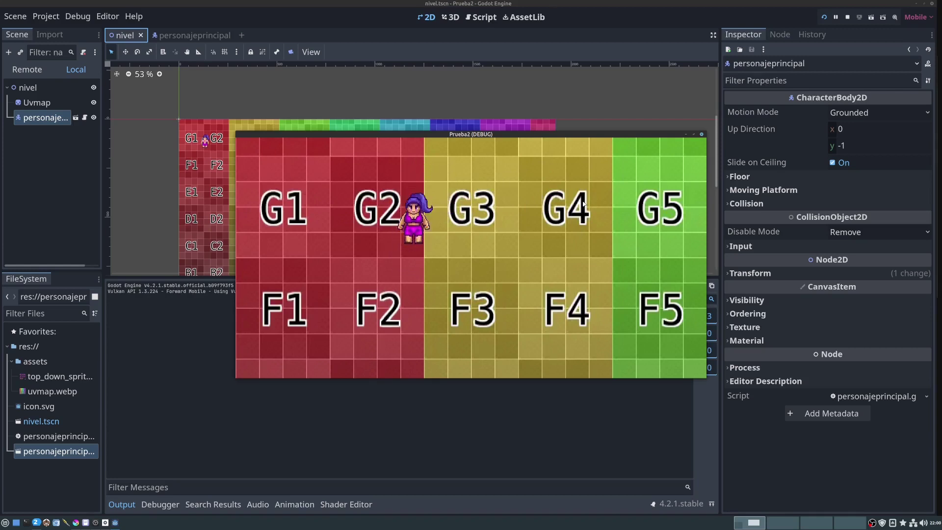
key(Right)
key(Down)
key(Right)
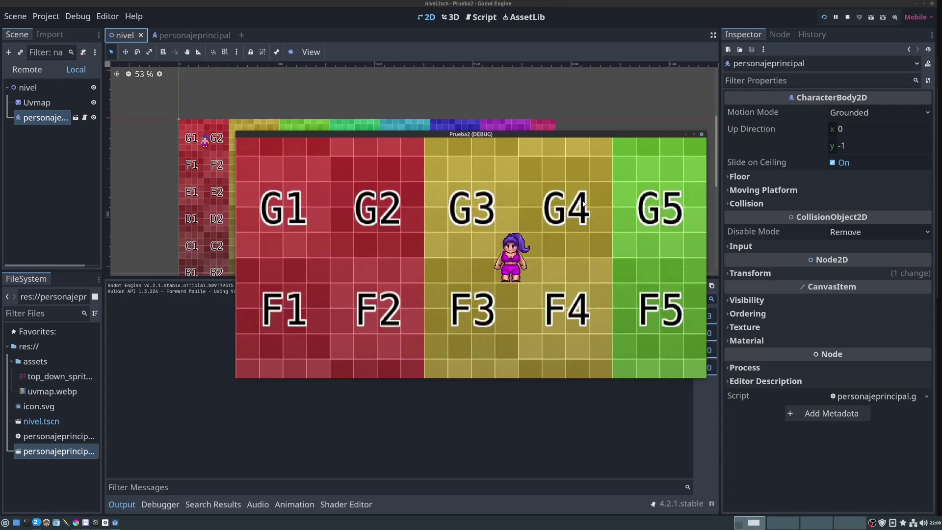
key(Left)
key(Left)
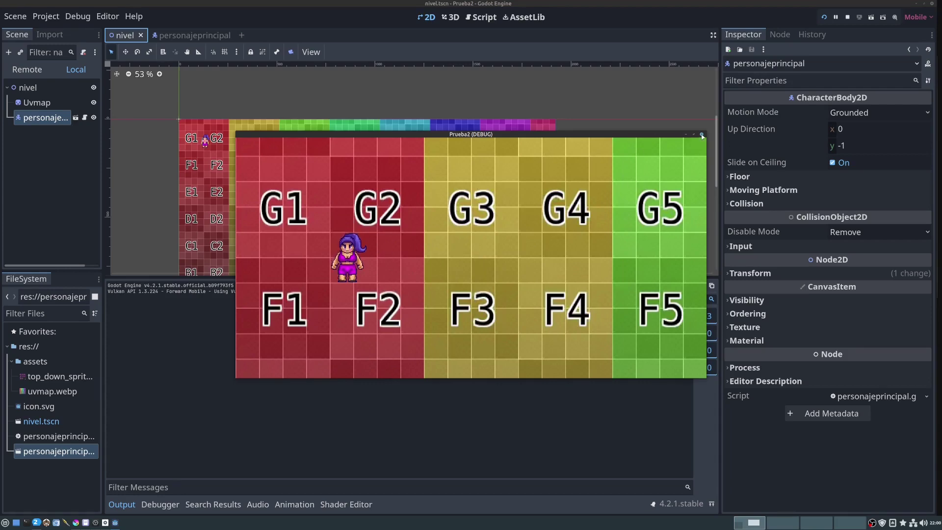
key(F8)
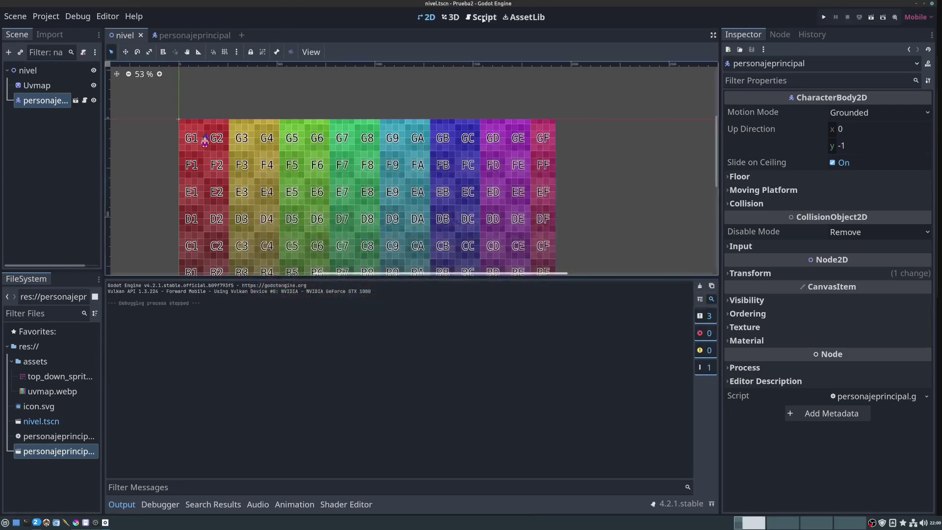
Return to the character script, enlarge the editor, and add blank lines 16–17 after move_and_slide().
click(482, 17)
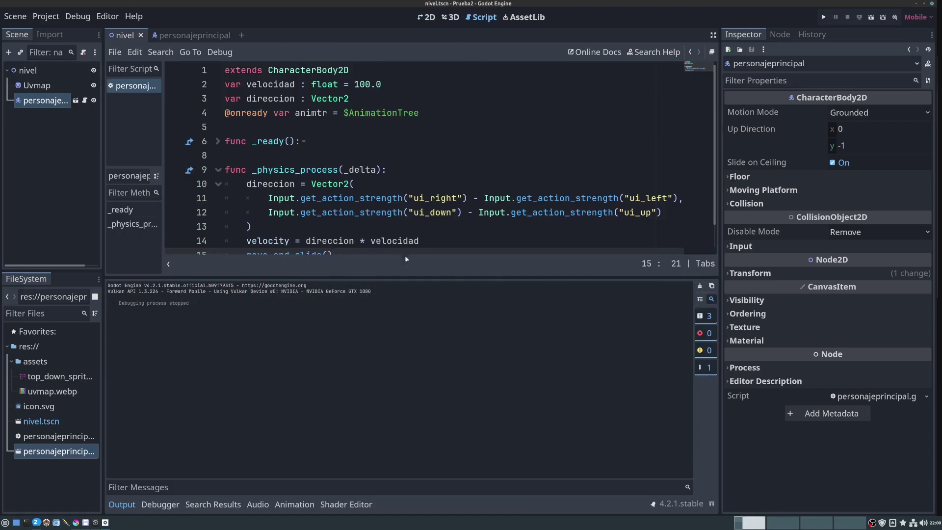
drag(407, 277, 407, 397)
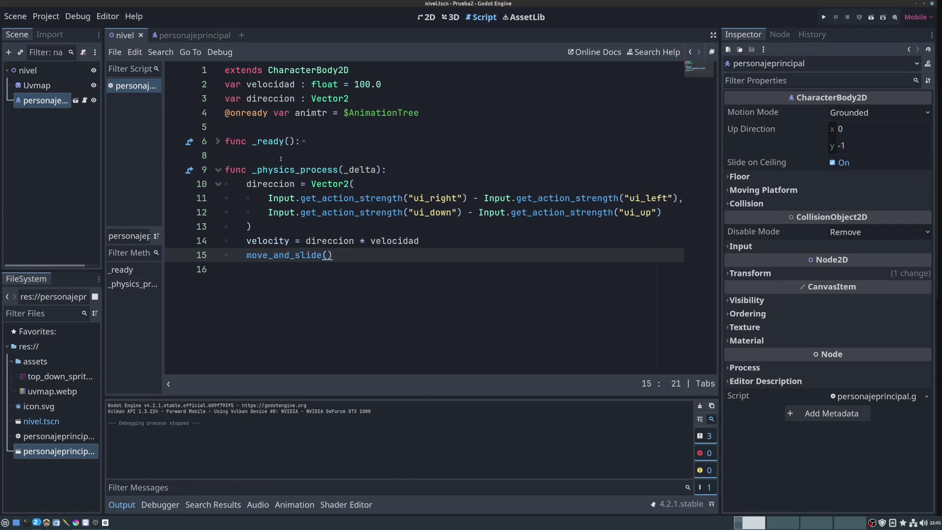
click(233, 267)
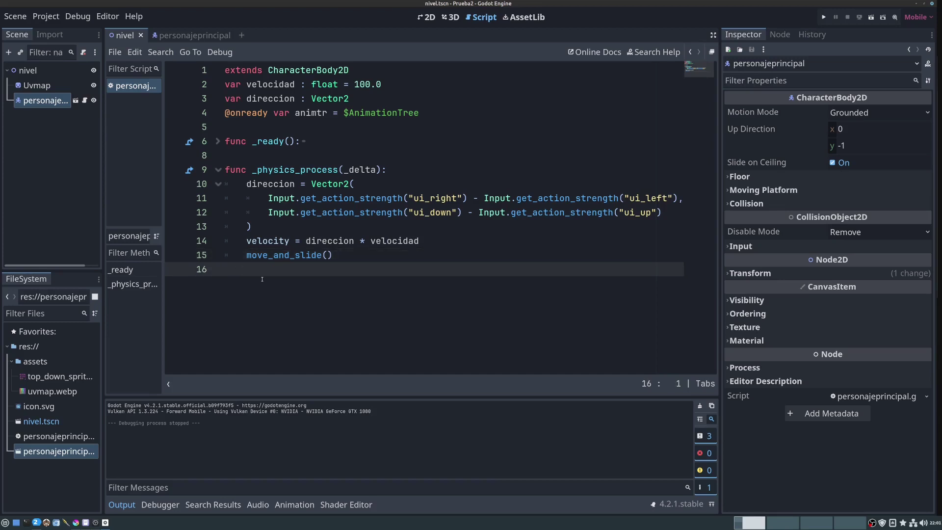
key(Return)
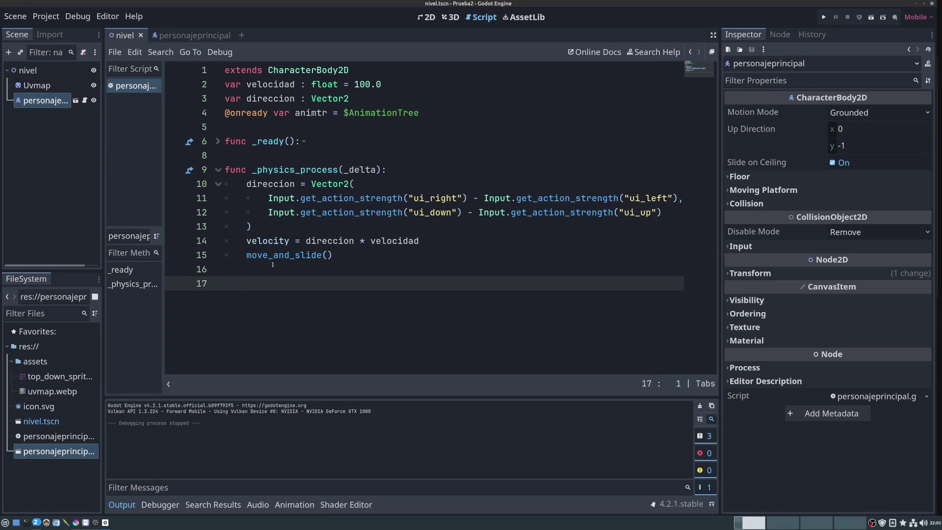
drag(247, 255, 333, 255)
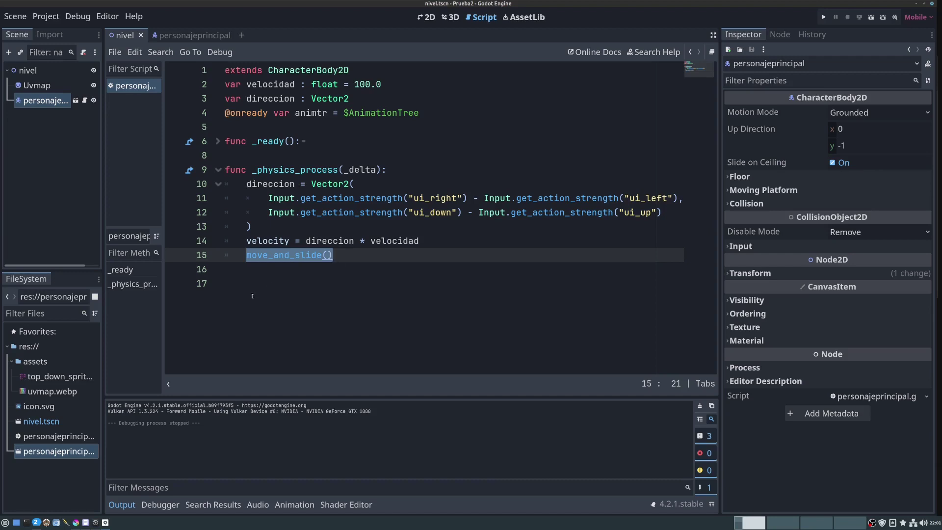
click(237, 284)
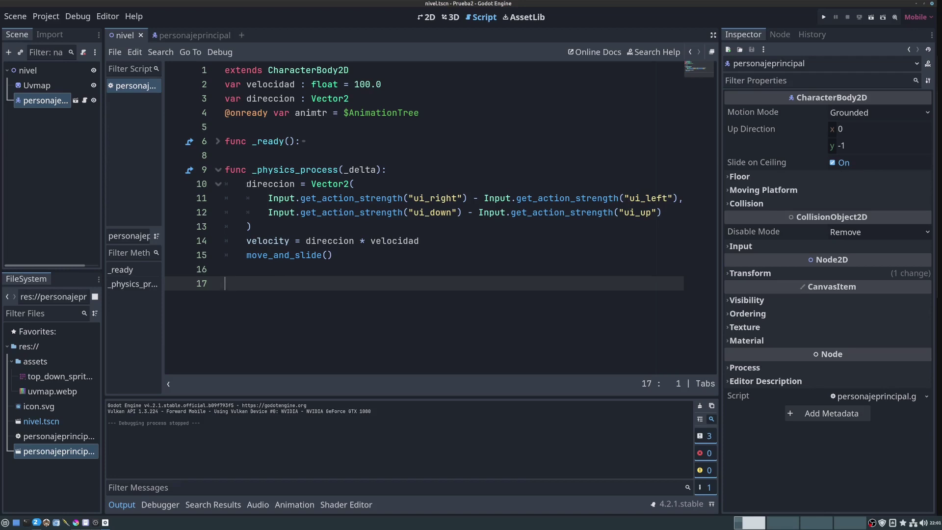
double_click(293, 183)
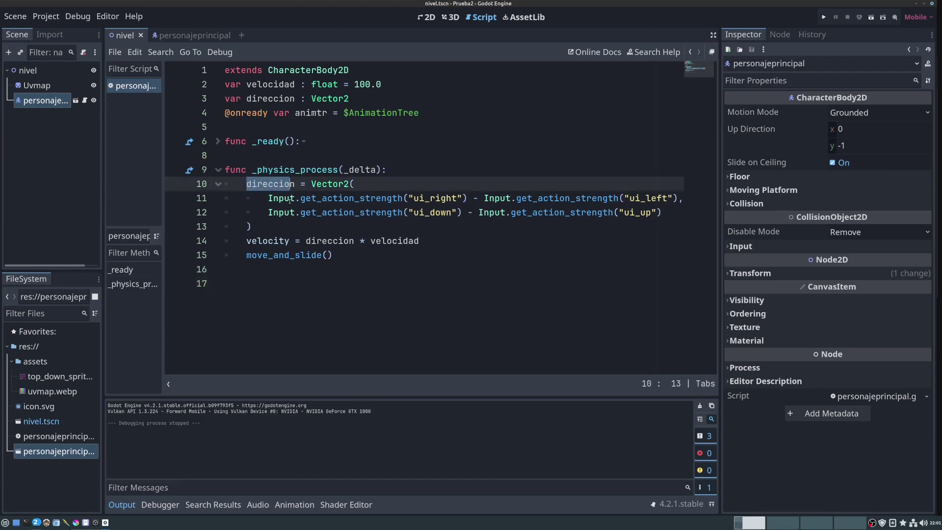
click(229, 283)
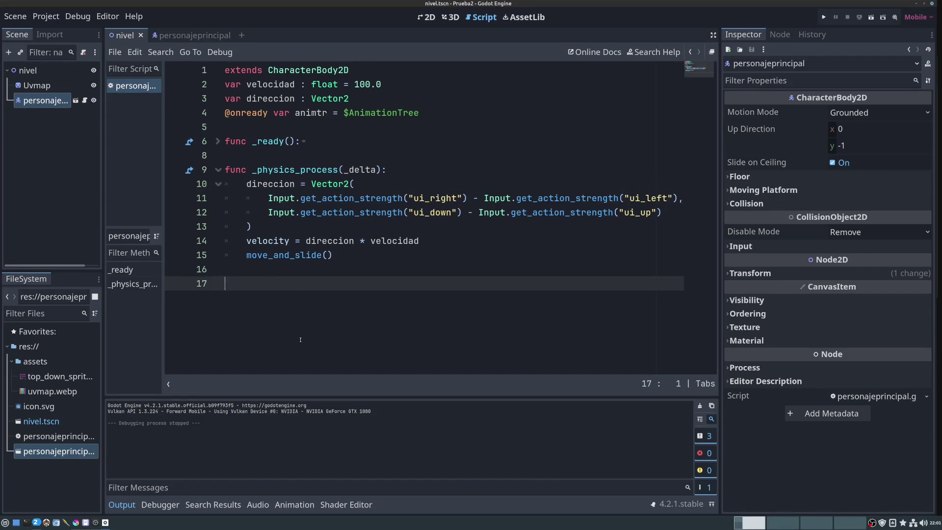
Write func _gestionar_anim(): on line 17 with an if direccion: branch and an else: branch.
text(func )
text(_)
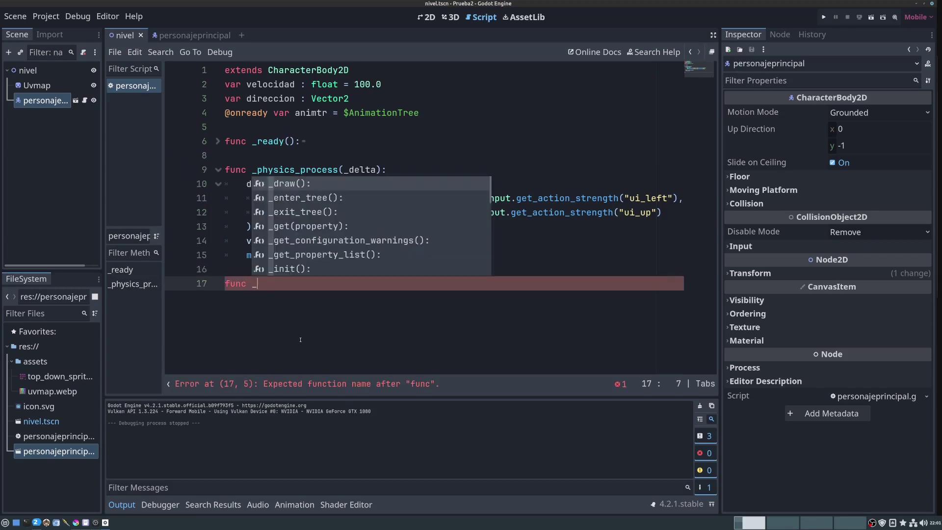
text(g)
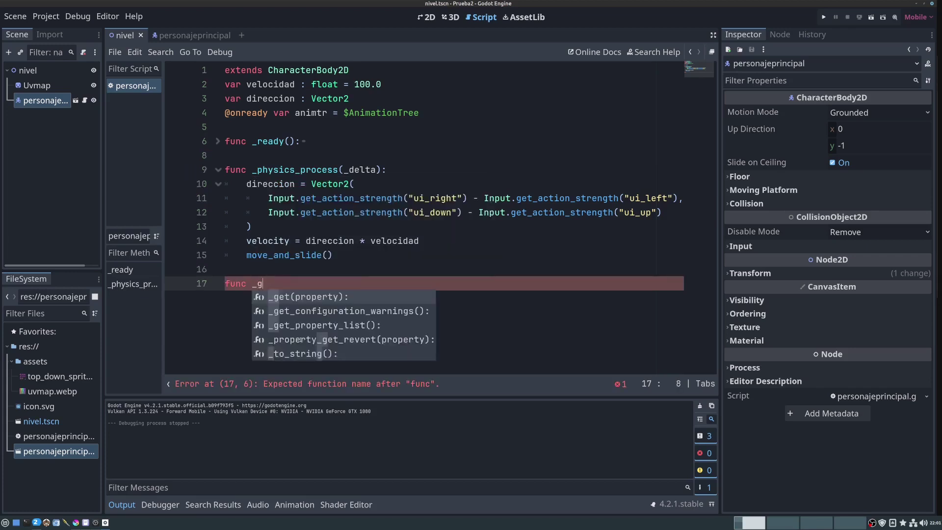
text(estiona)
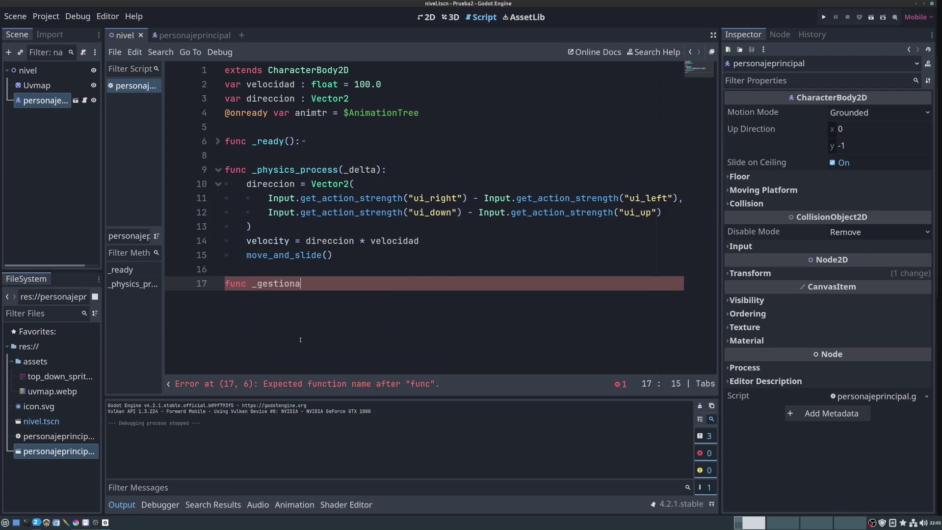
text(r_ani)
text(m)
text(():)
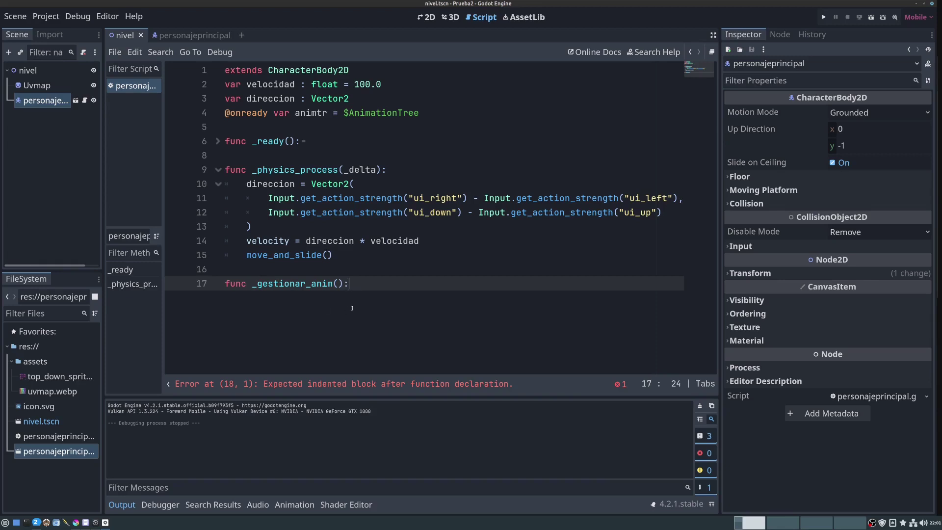
key(Return)
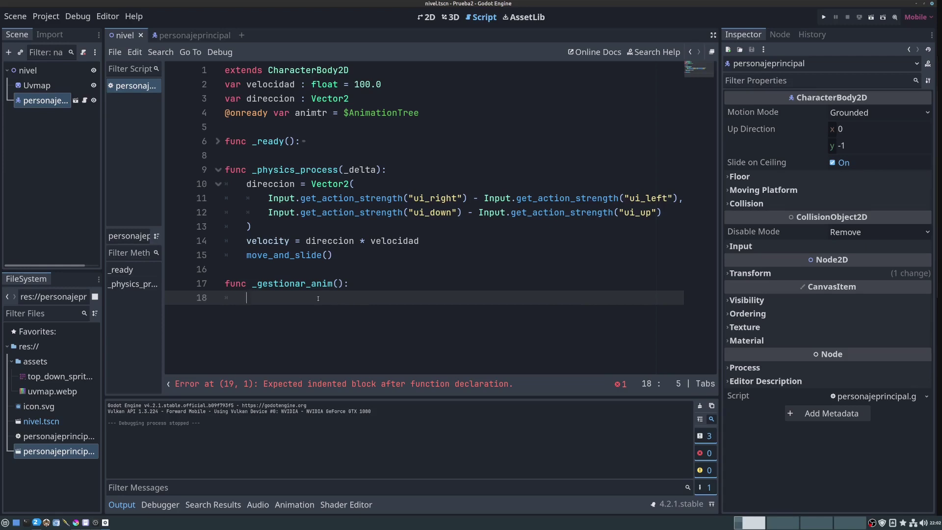
text(i)
text(f di)
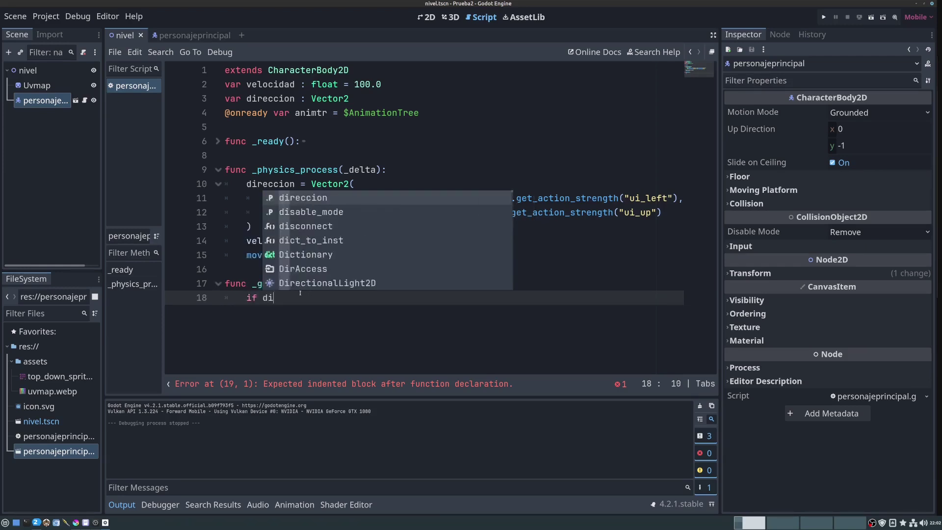
text(recc)
key(Return)
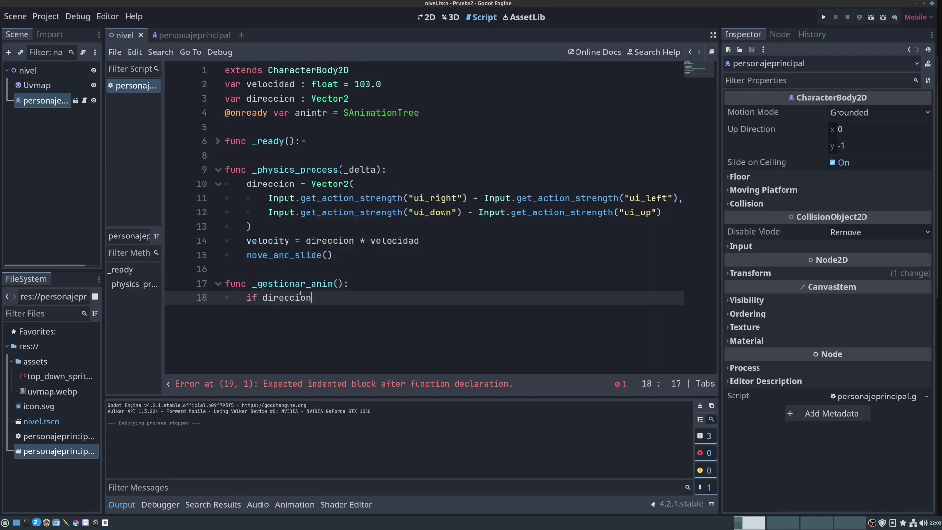
text(:)
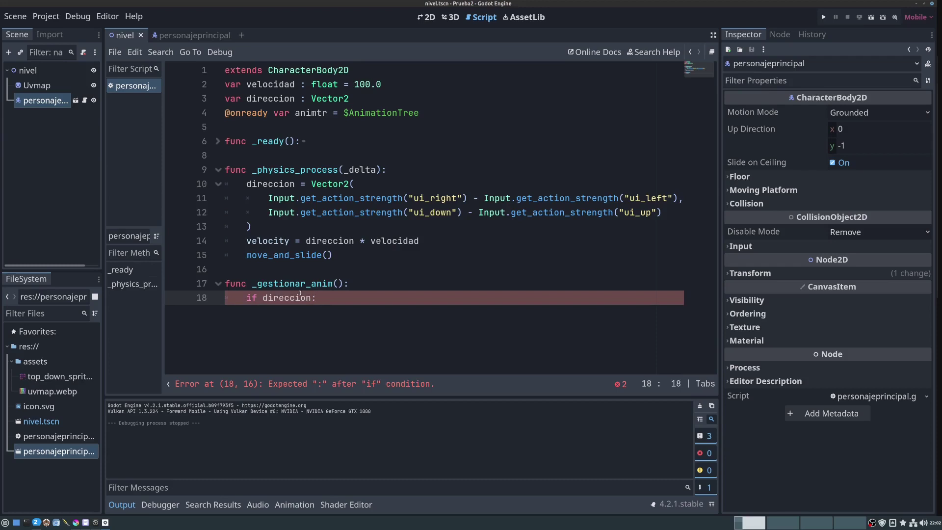
key(Return)
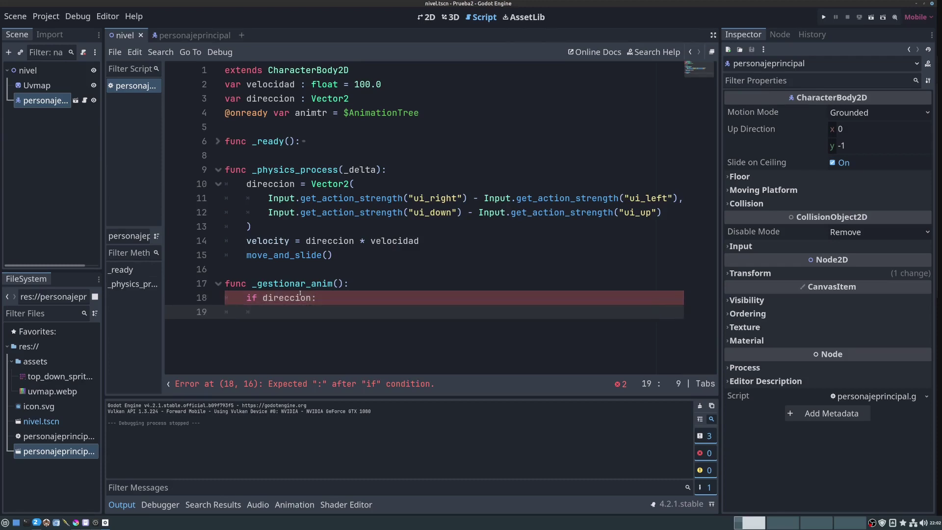
key(BackSpace)
text(e)
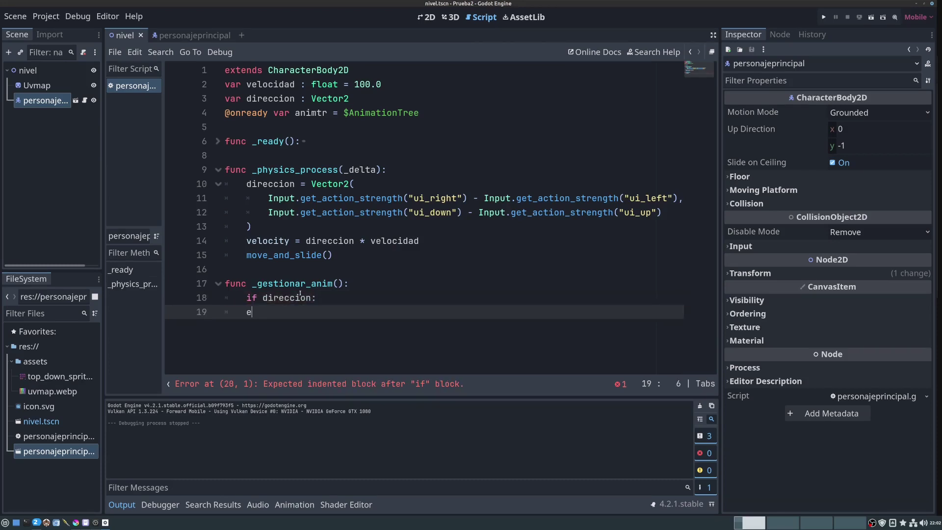
text(lse)
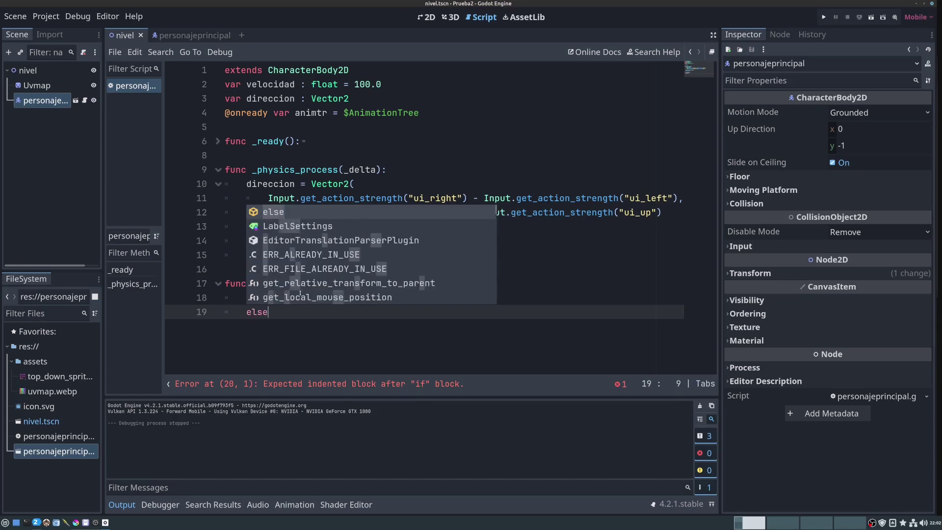
text(:)
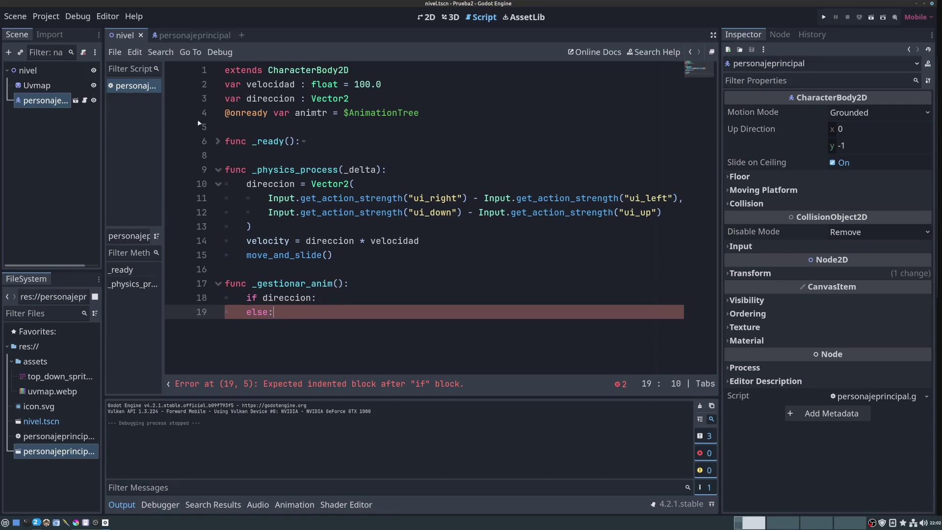
Switch to the personajeprincipal scene and show its AnimationTree state machine with reposo and BlendSpace2D.
click(186, 35)
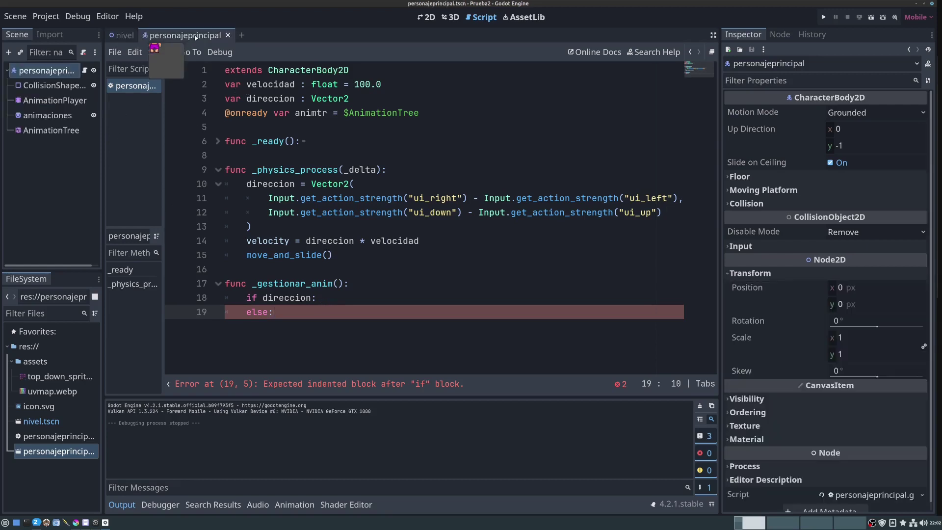
click(34, 131)
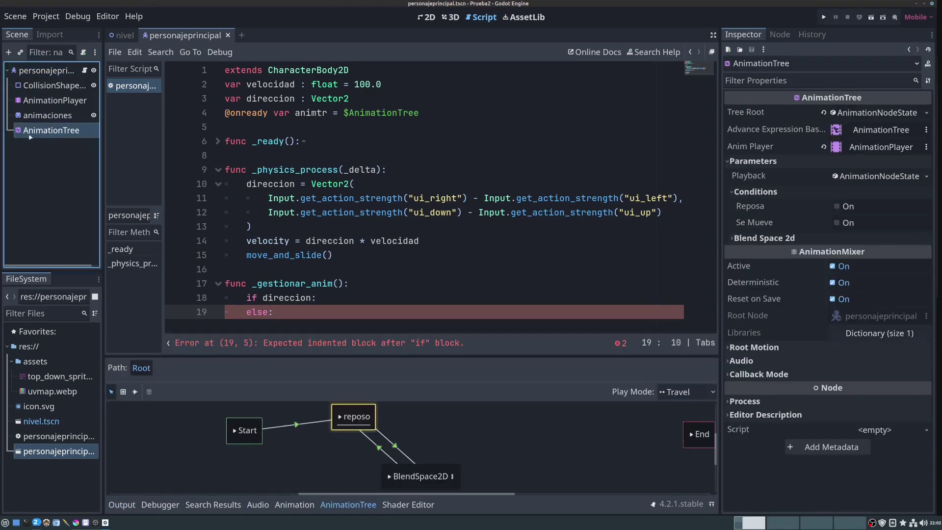
click(375, 477)
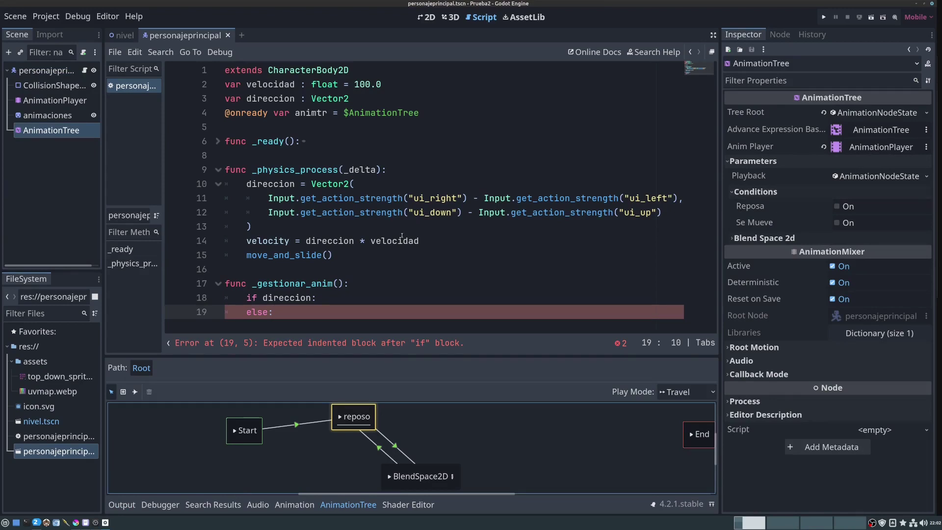
Insert a blank line after move_and_slide(), pushing _gestionar_anim() down.
click(347, 261)
double_click(260, 283)
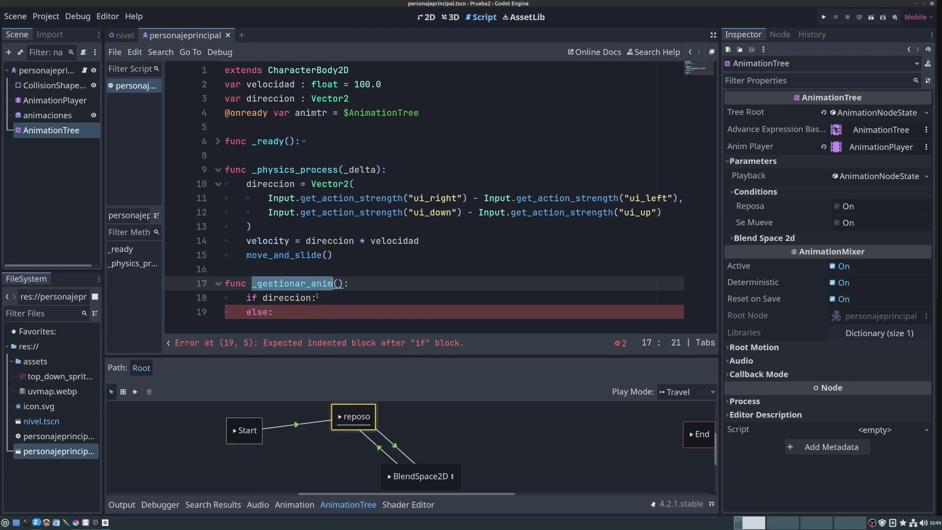
click(284, 284)
drag(251, 283, 333, 283)
click(346, 254)
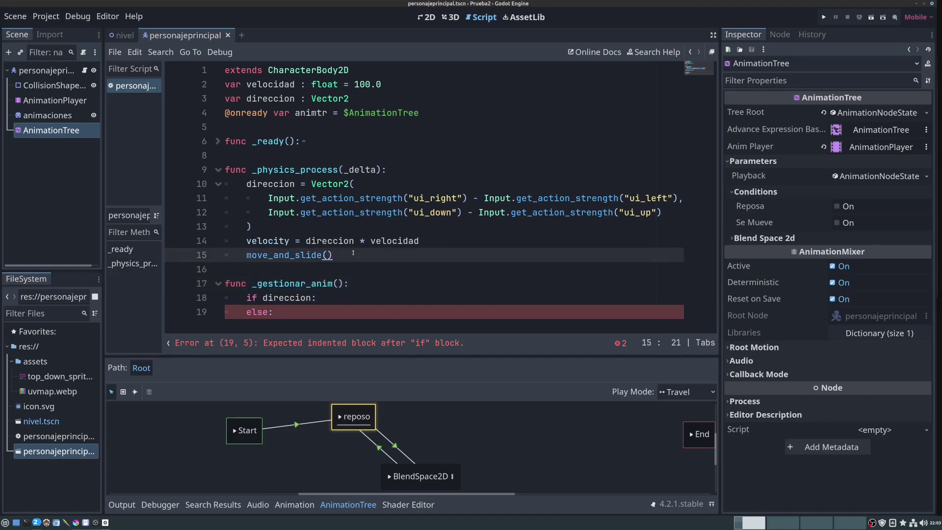
key(Return)
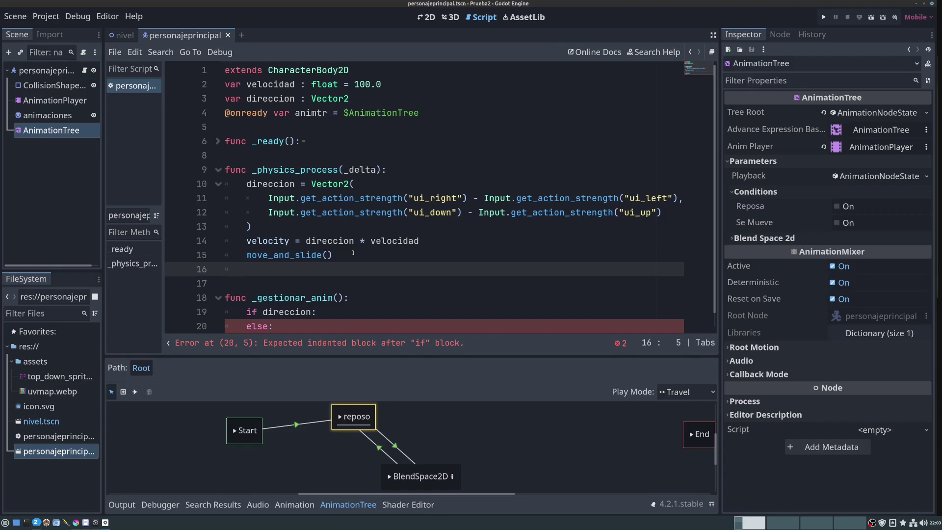
Add a _gestionar_anim() call on line 16 right after move_and_slide().
text(_gestionar_anim()
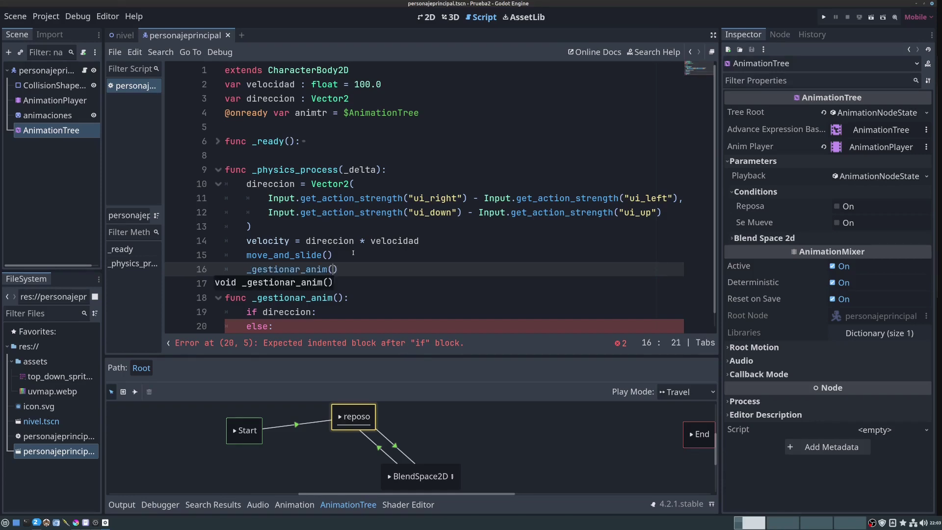
click(277, 264)
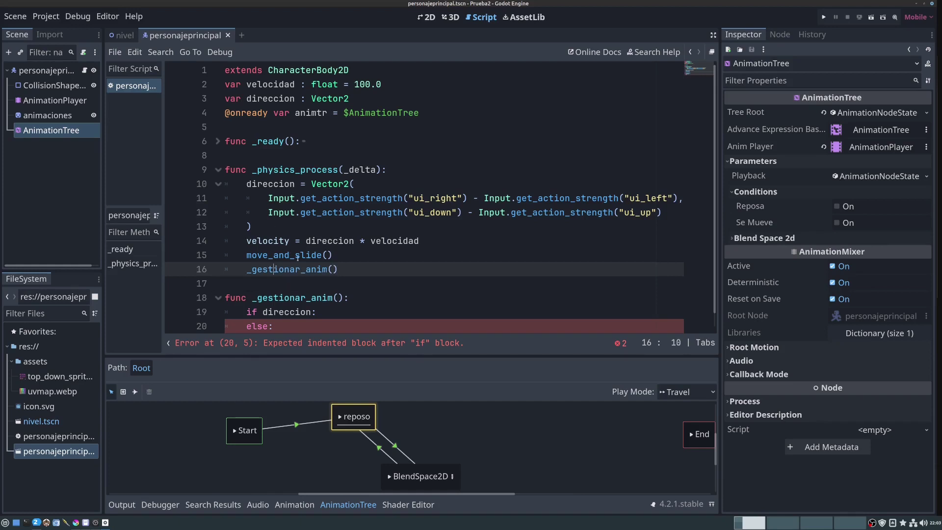
drag(247, 269, 346, 269)
drag(246, 255, 337, 256)
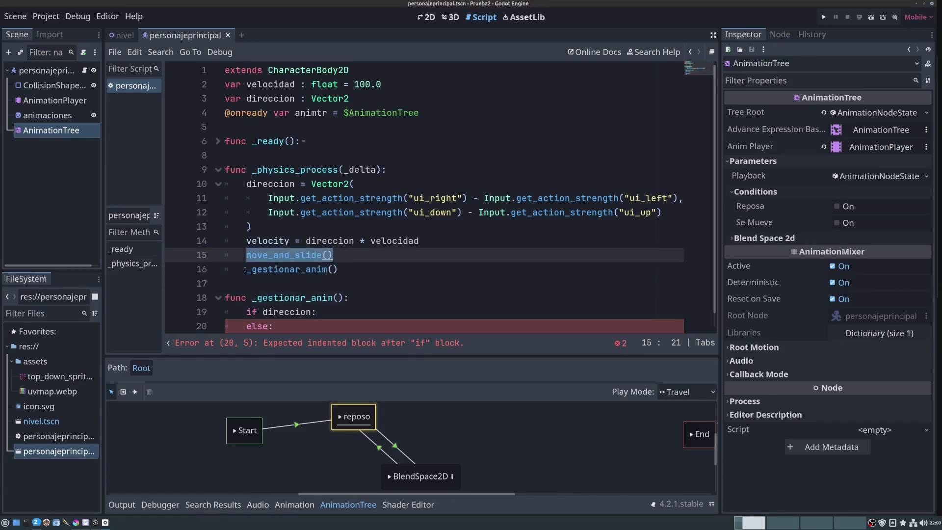
drag(247, 269, 338, 269)
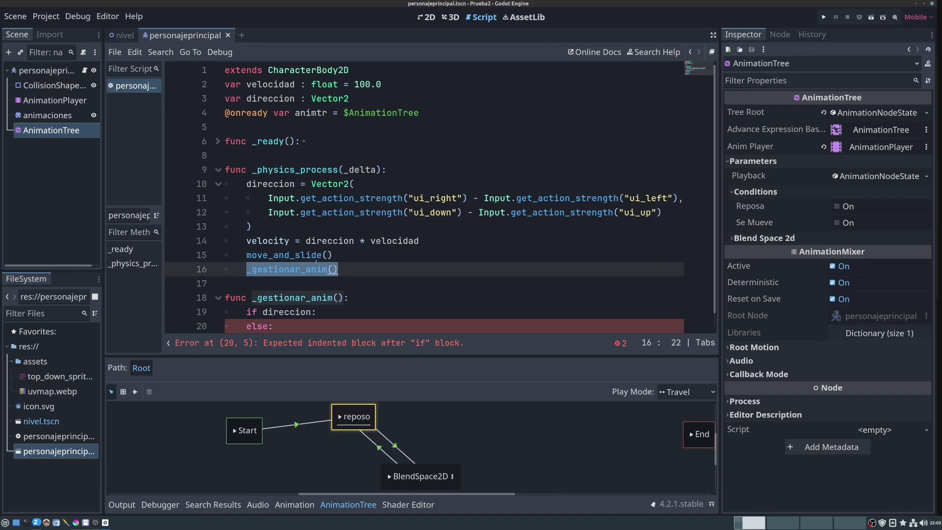
Open an empty indented line inside the if direccion: block.
scroll(291, 305, down, 1)
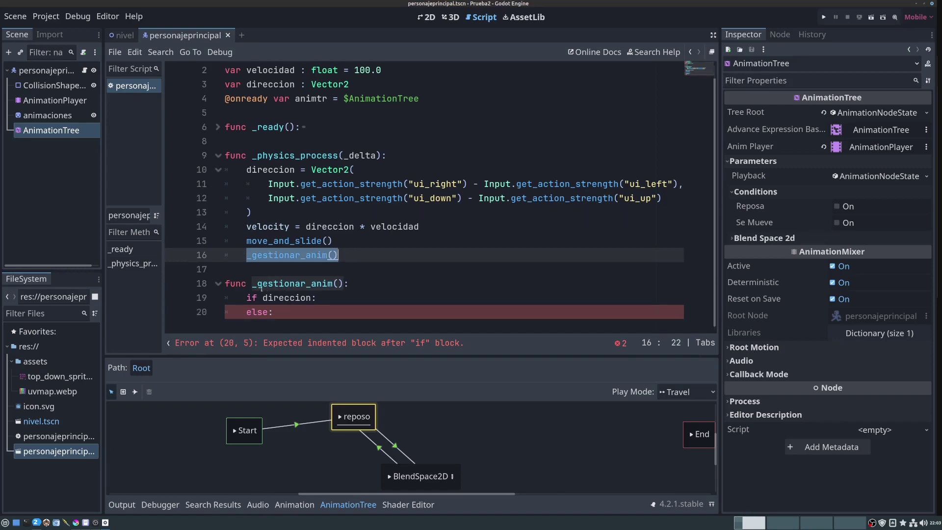
click(318, 298)
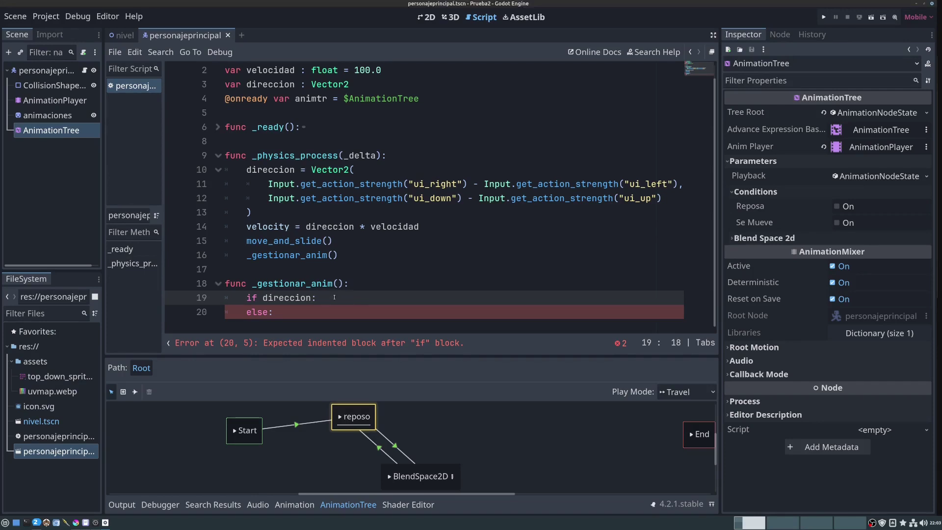
key(Return)
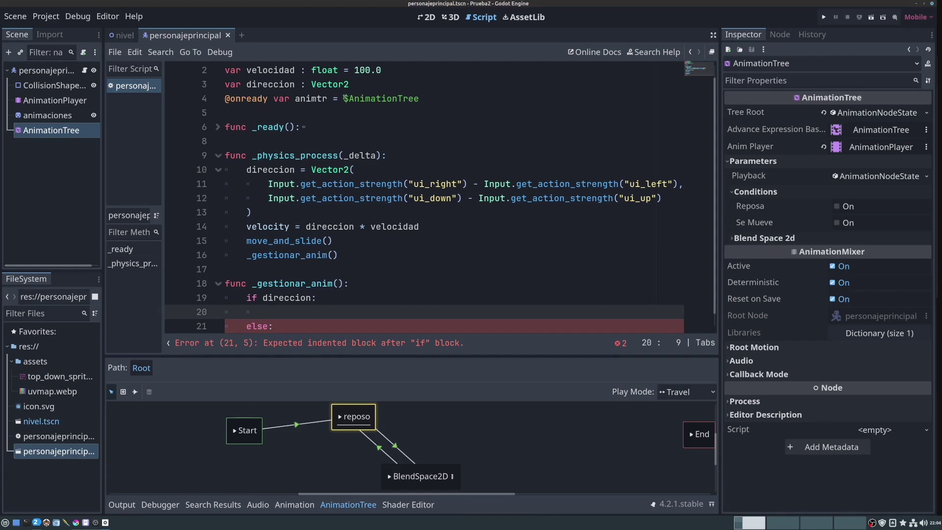
Begin an animtr[] lookup on the empty line inside the if direccion block.
click(345, 98)
drag(344, 98, 225, 98)
drag(419, 98, 339, 100)
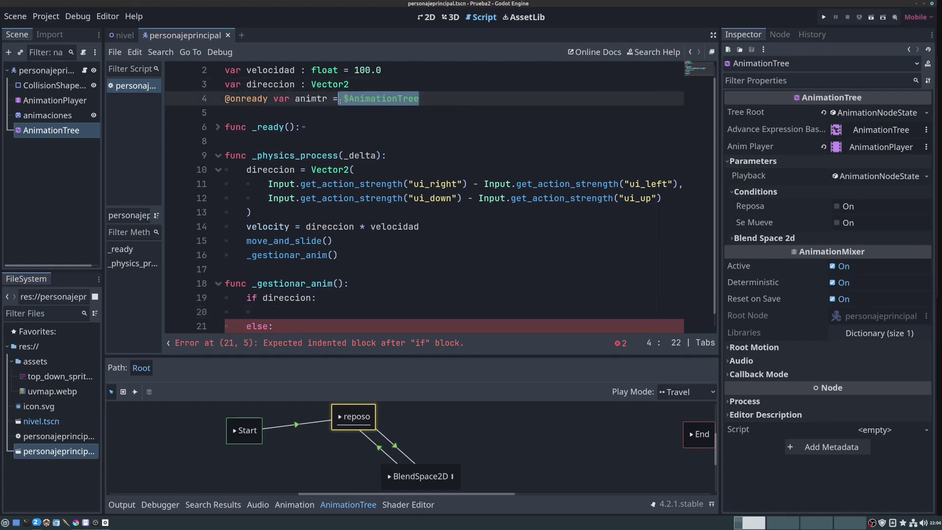
click(274, 308)
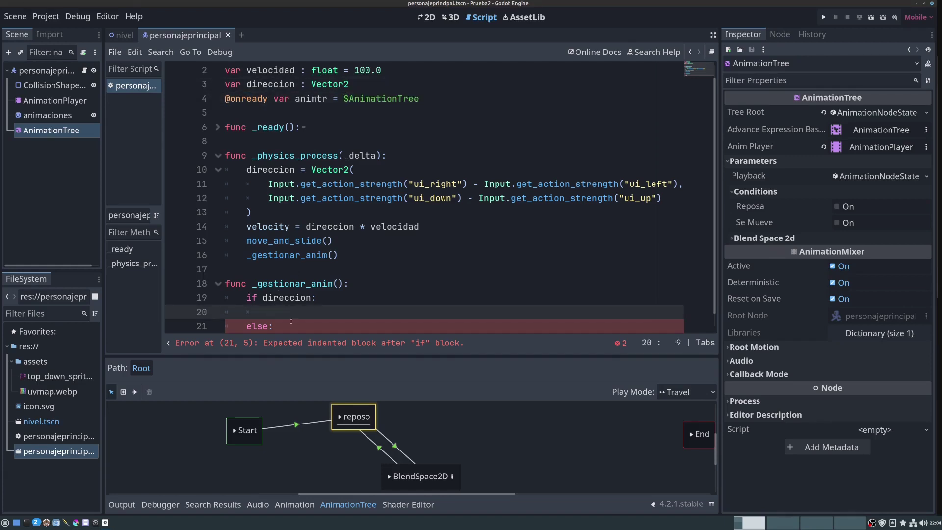
scroll(291, 321, down, 1)
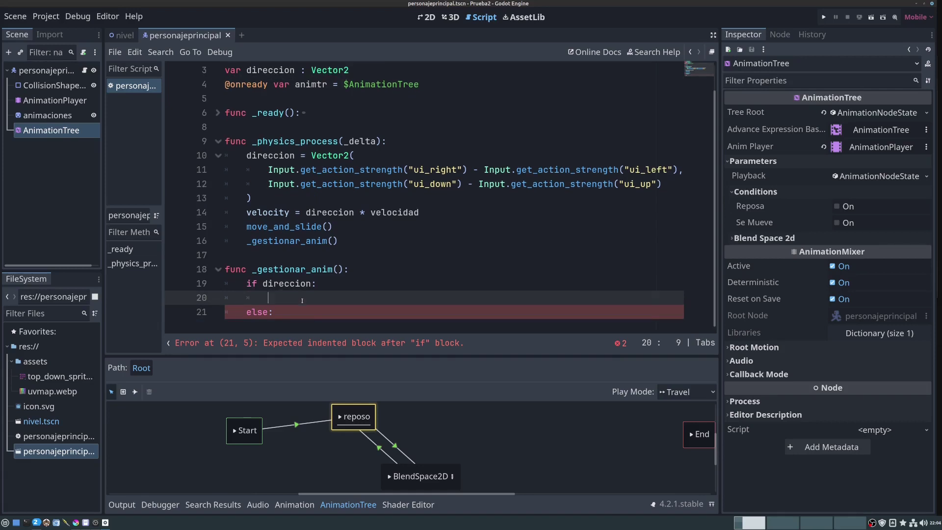
text(animtr)
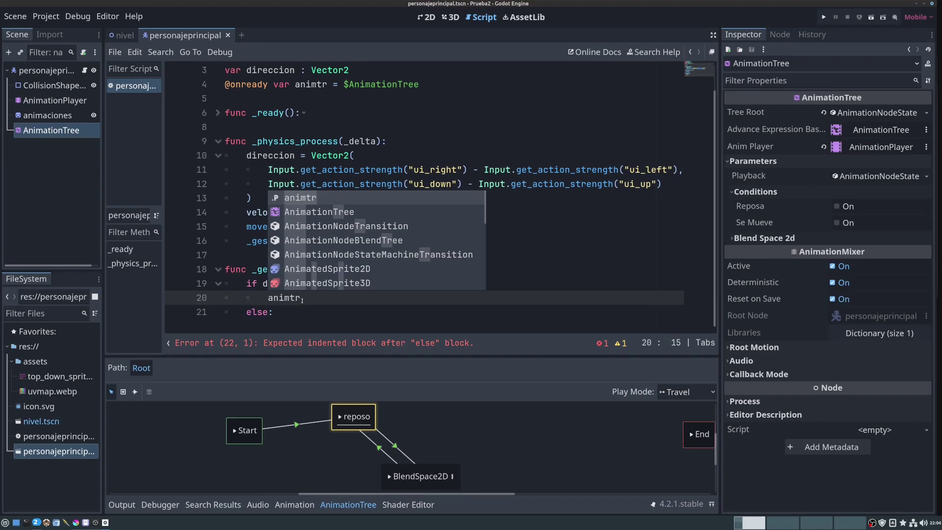
text([)
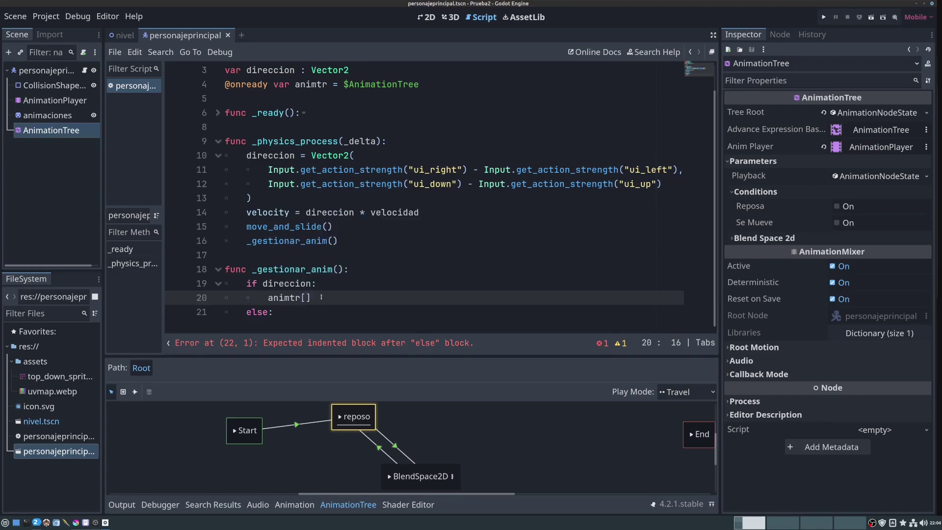
key(Right)
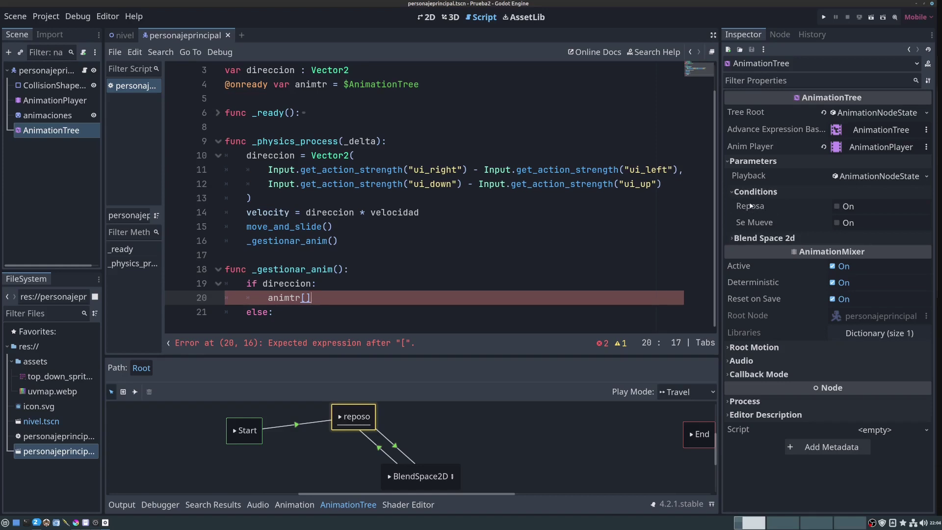
Paste the Reposa condition's property path, parameters/conditions/reposa, into the quoted brackets on line 20.
click(37, 131)
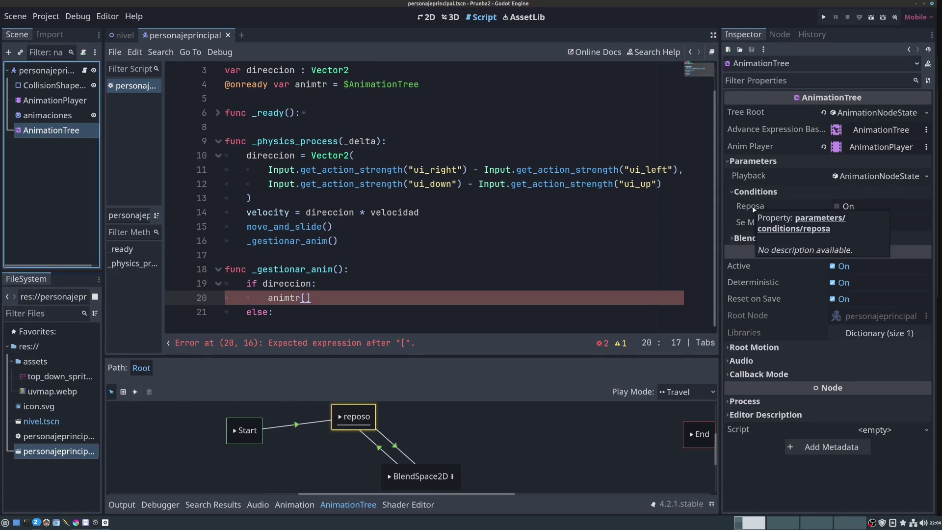
right_click(754, 210)
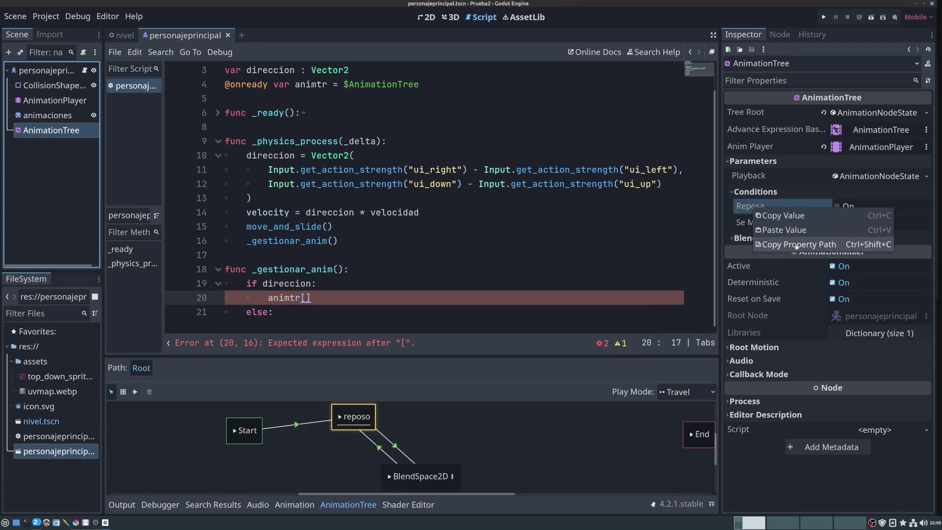
click(796, 246)
click(306, 297)
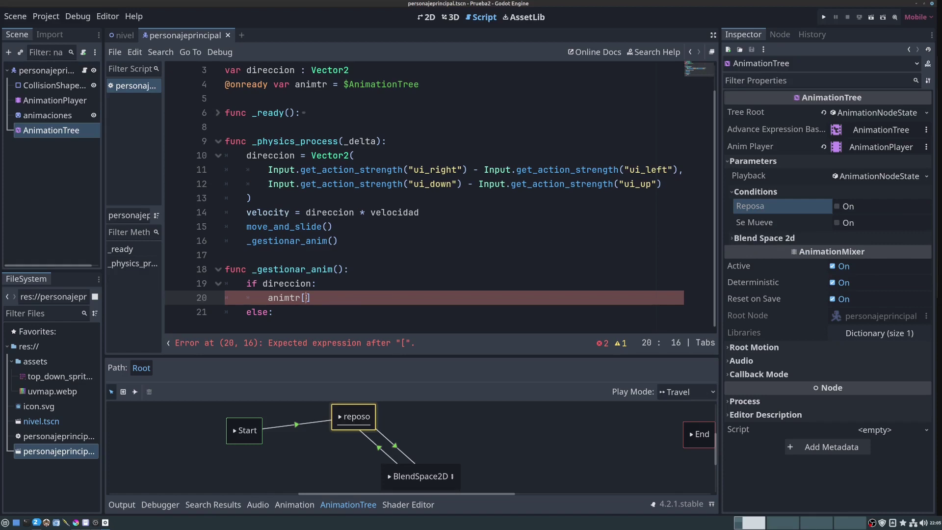
text(")
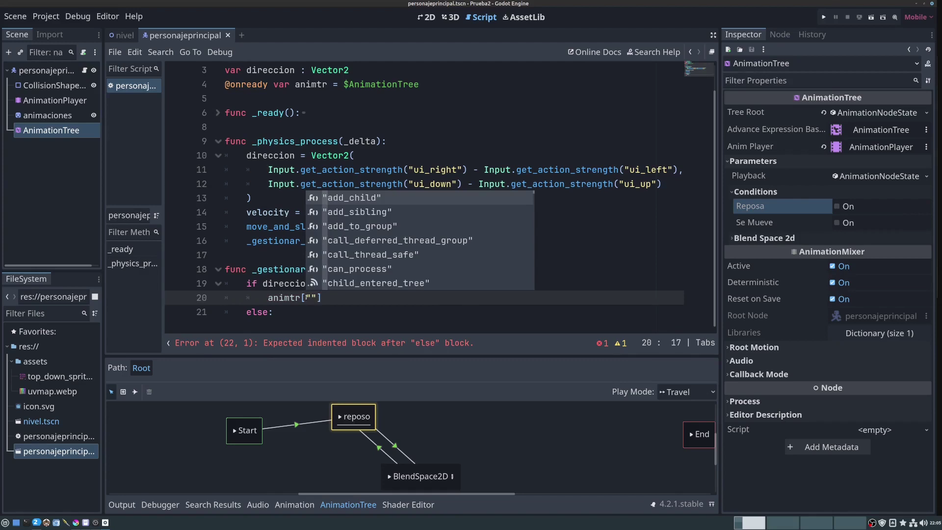
key(ctrl+v)
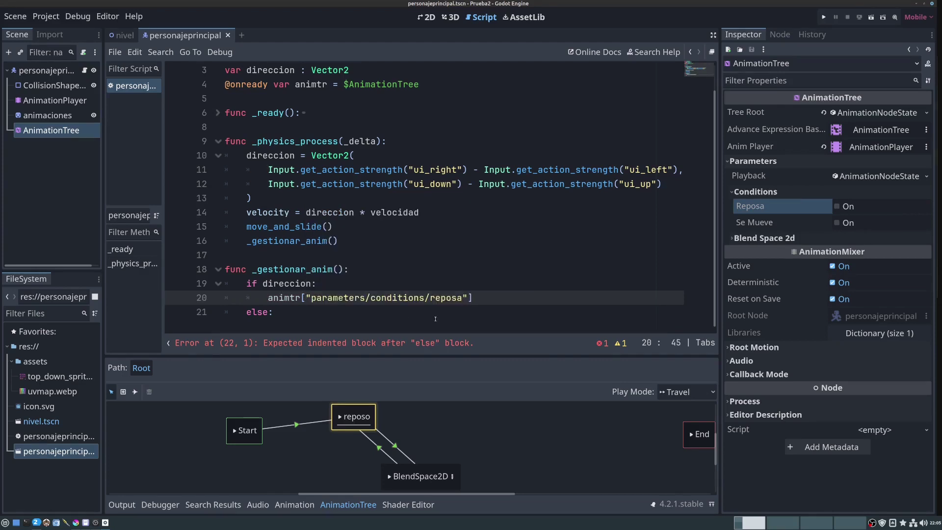
drag(312, 298, 463, 298)
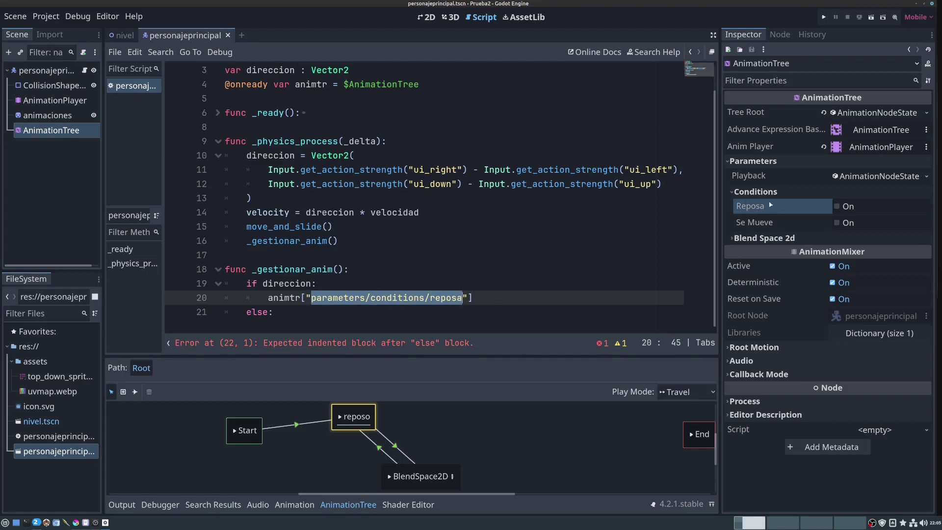
click(339, 297)
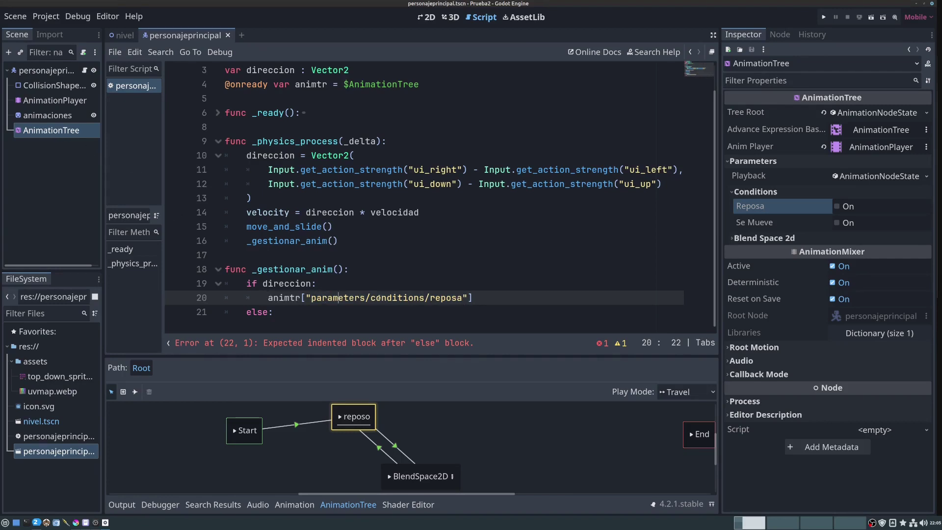
Finish line 20 with = false and start an animtr[" lookup on line 21.
click(485, 298)
text(=)
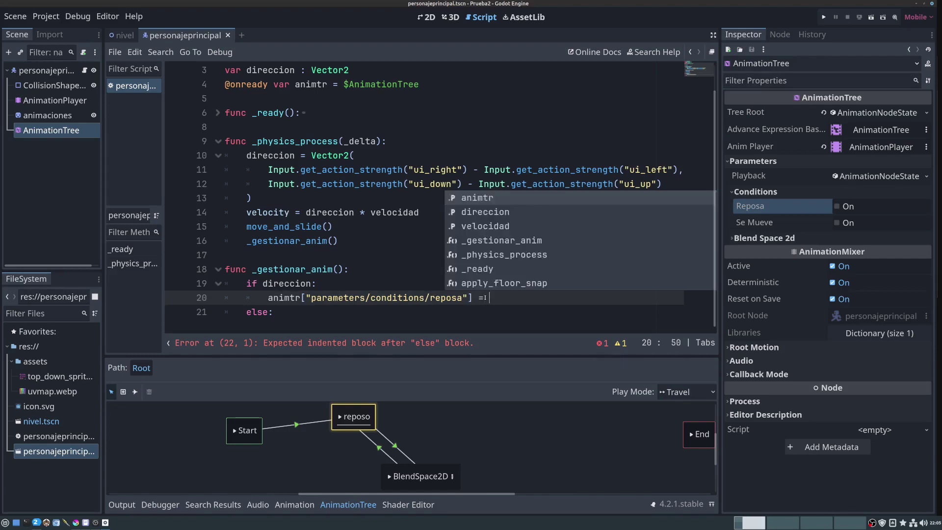
text(= false)
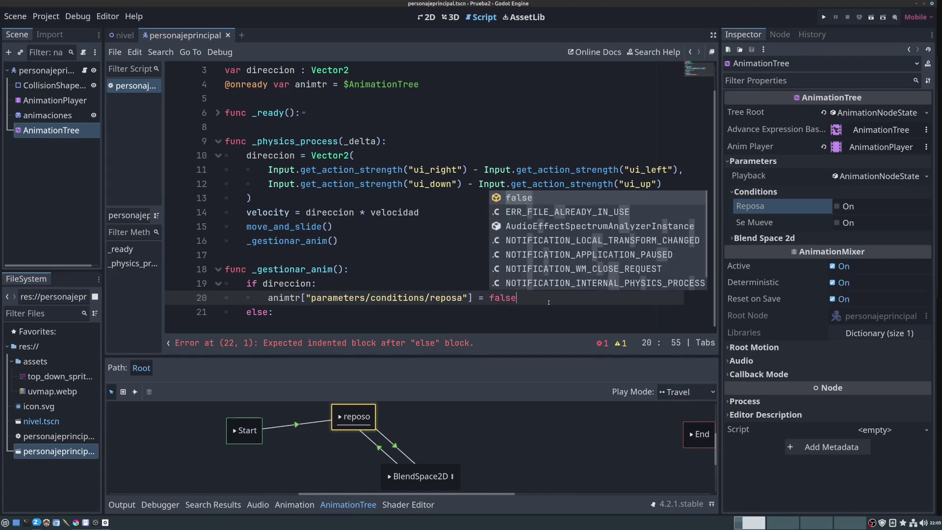
key(Escape)
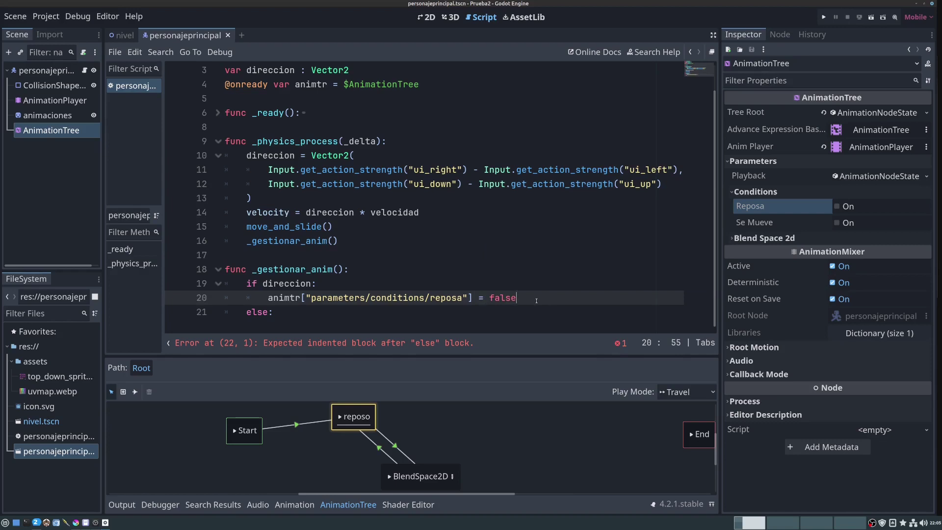
key(Return)
text(ani)
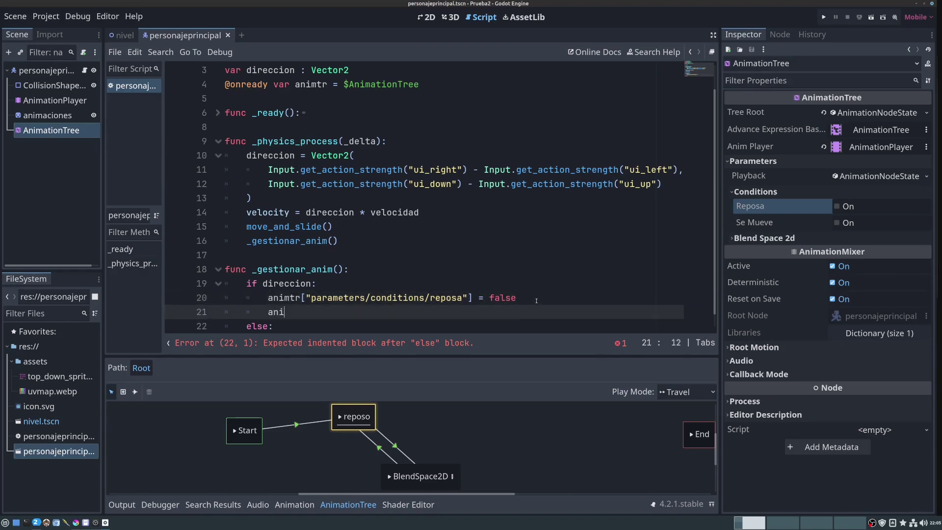
text(mtr[)
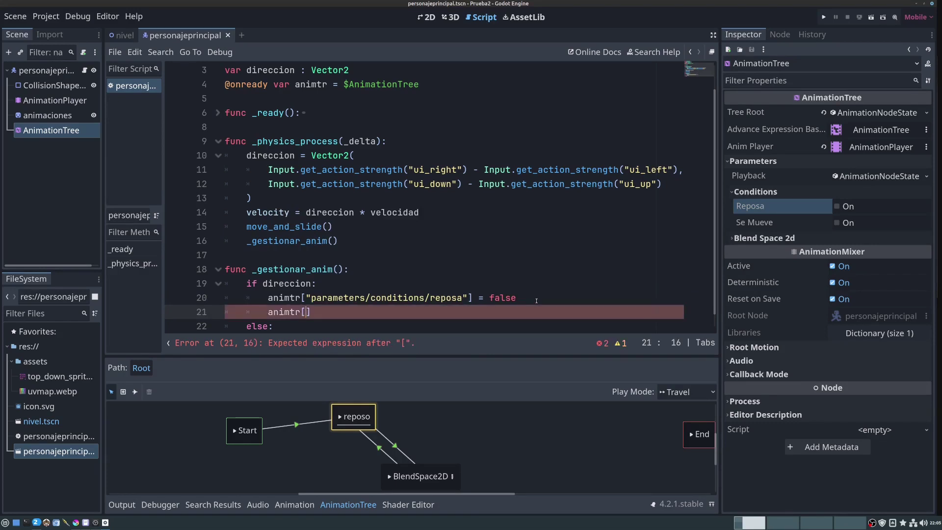
text(")
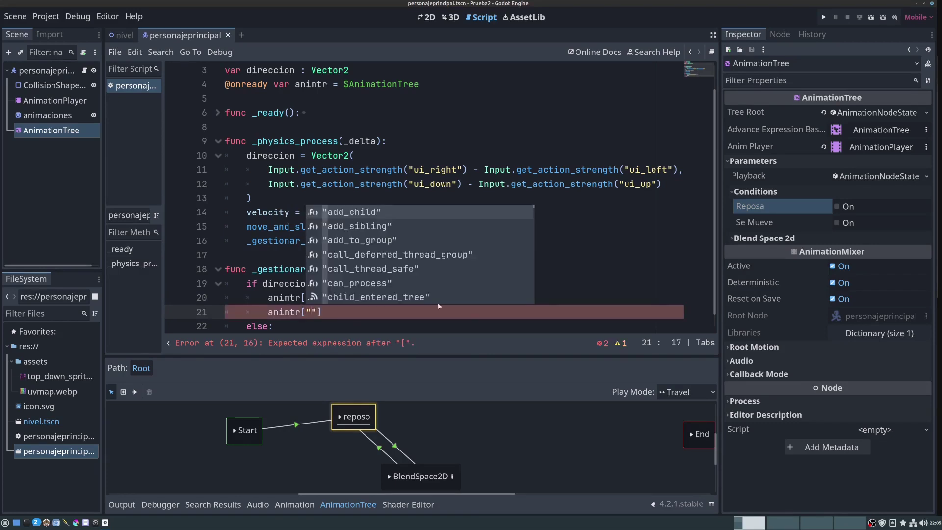
Complete line 21 as animtr["parameters/conditions/se_mueve"] = true using the copied Se Mueve path.
click(439, 307)
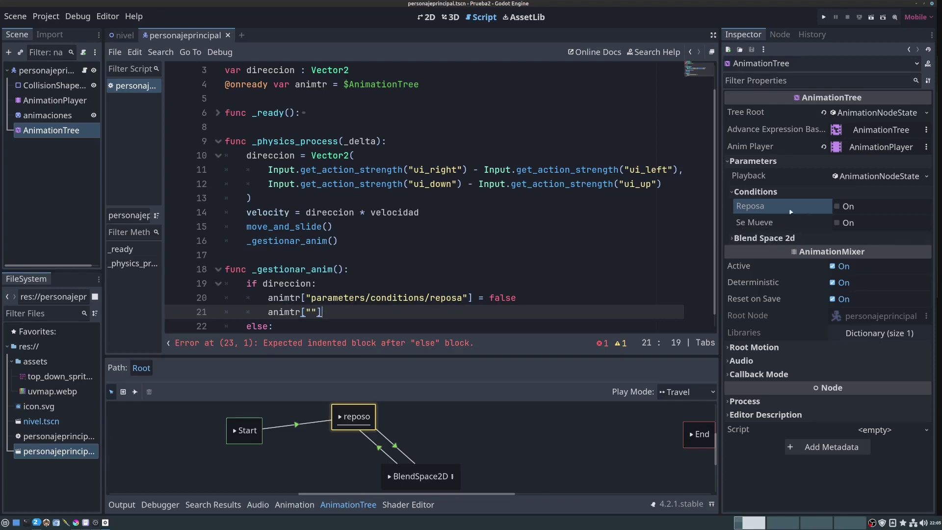
right_click(750, 223)
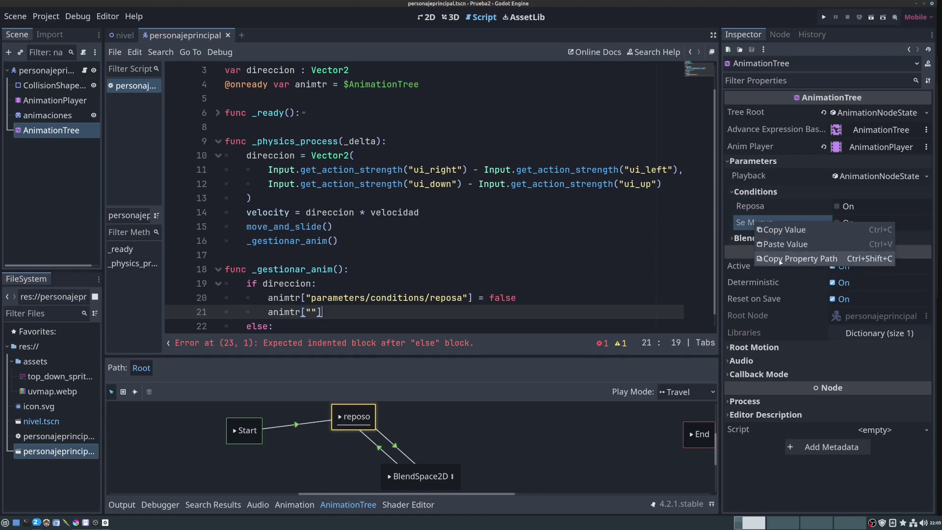
click(807, 260)
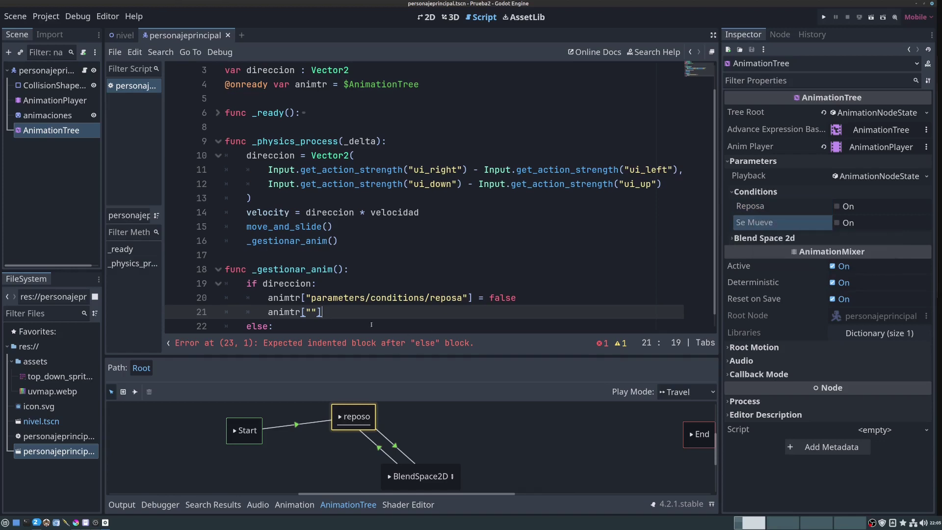
click(311, 312)
key(ctrl+v)
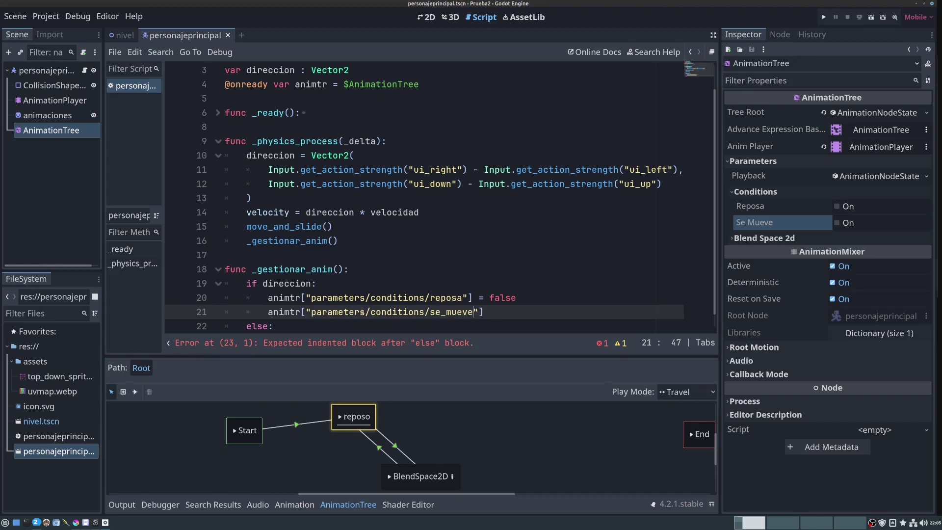
click(490, 313)
text(= tru)
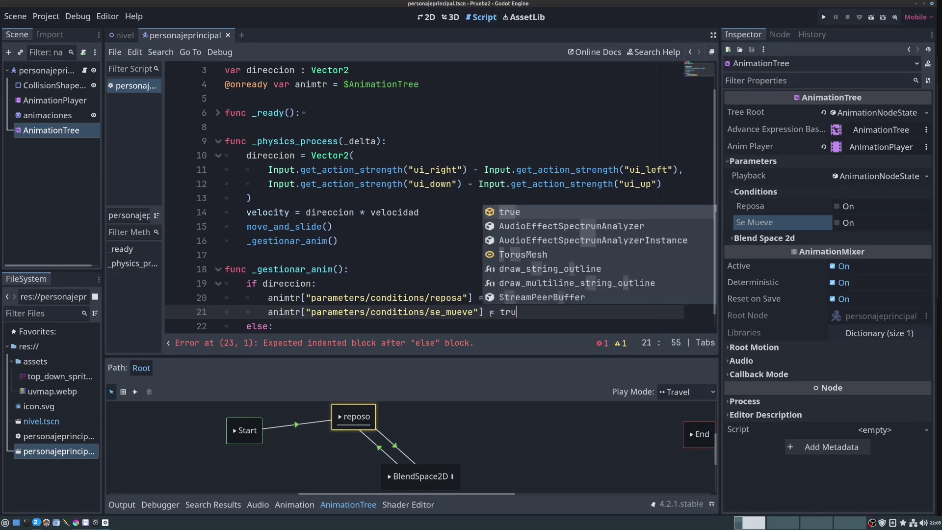
text(e)
key(Escape)
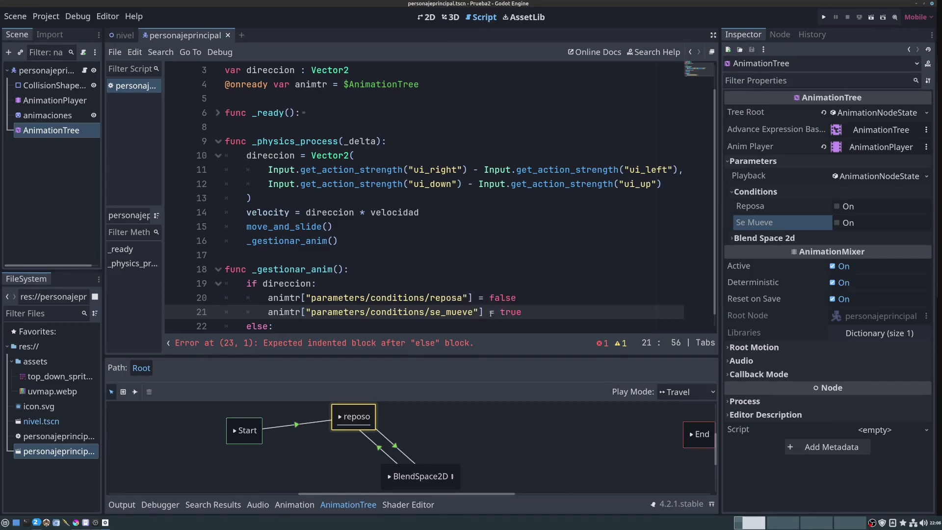
key(Return)
Put a pass placeholder in the else branch.
scroll(503, 232, down, 1)
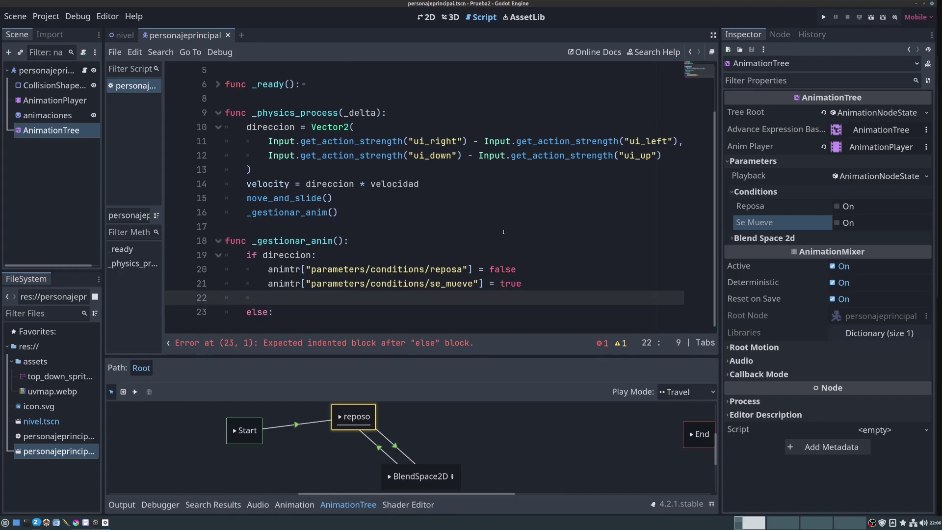
click(269, 322)
key(Return)
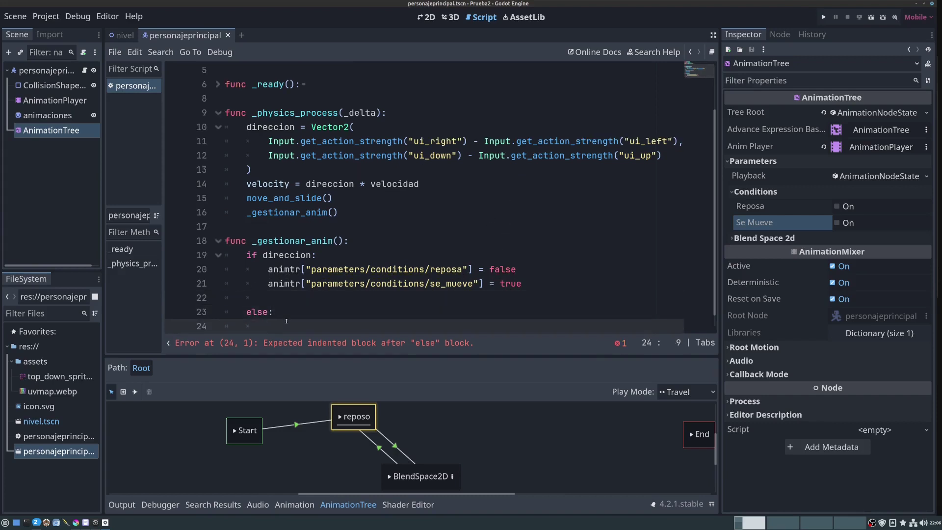
text(pass)
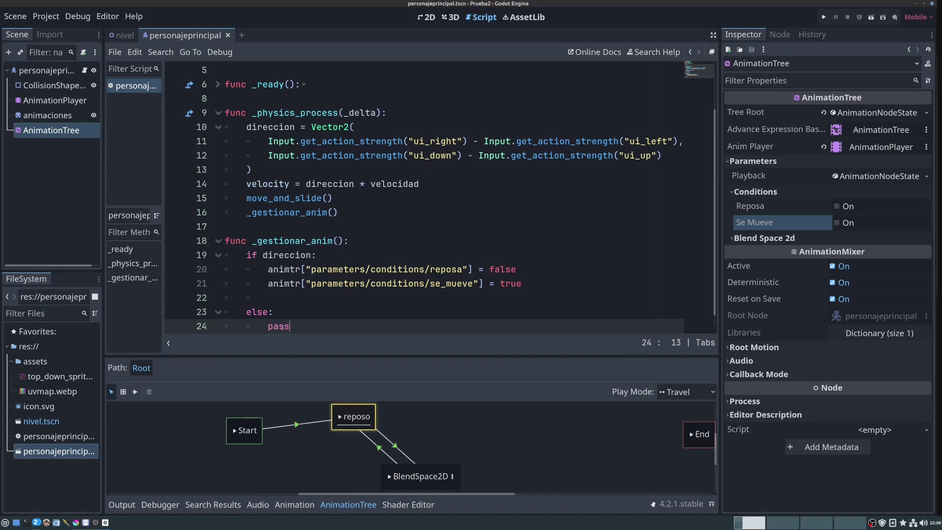
click(282, 298)
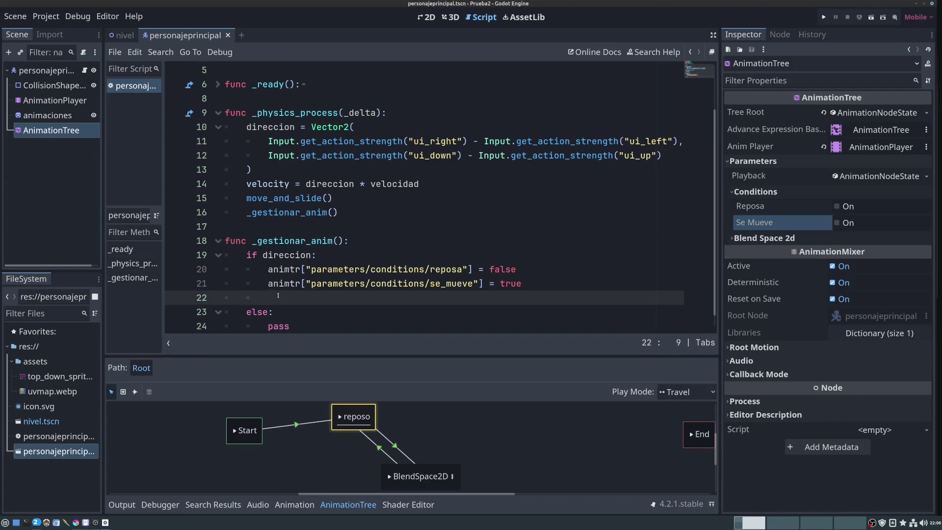
Open the BlendSpace2D node for editing and expand Parameters > Blend Space 2d in the Inspector.
click(428, 476)
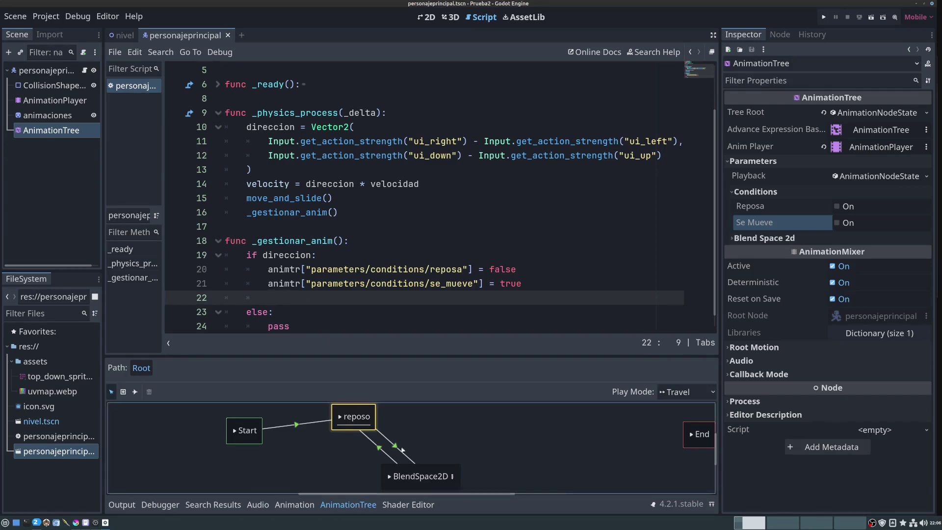
click(452, 476)
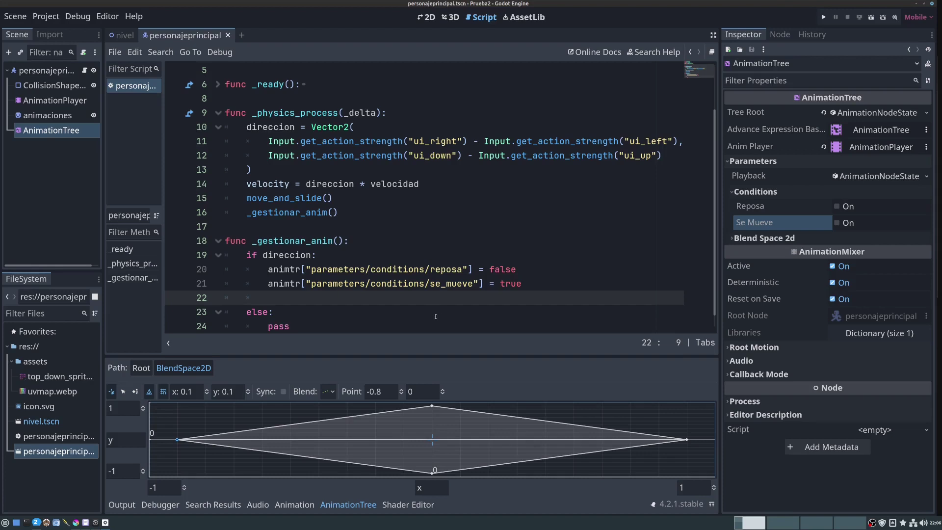
click(38, 133)
mouse_move(761, 282)
click(751, 244)
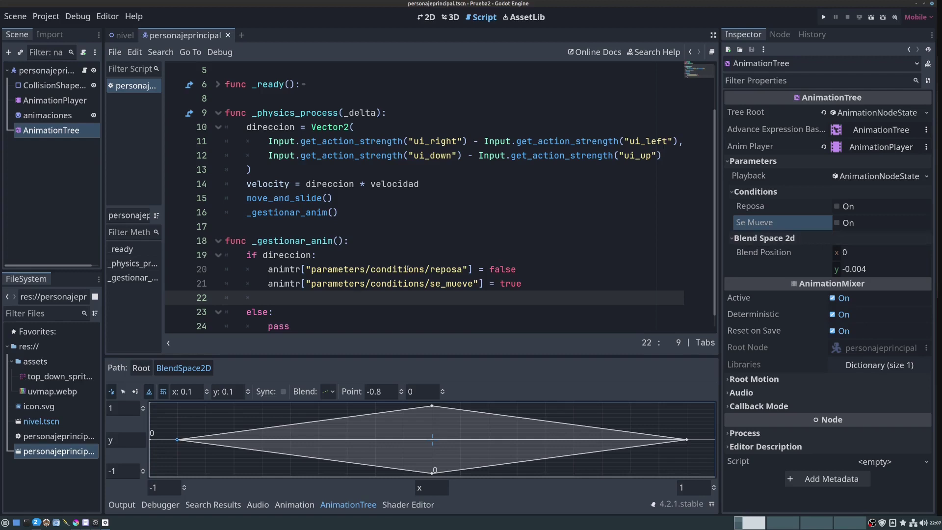
Write animtr["parameters/BlendSpace2D/blend_position"] = direccion on line 22 using the copied Blend Position path.
click(293, 299)
text(an)
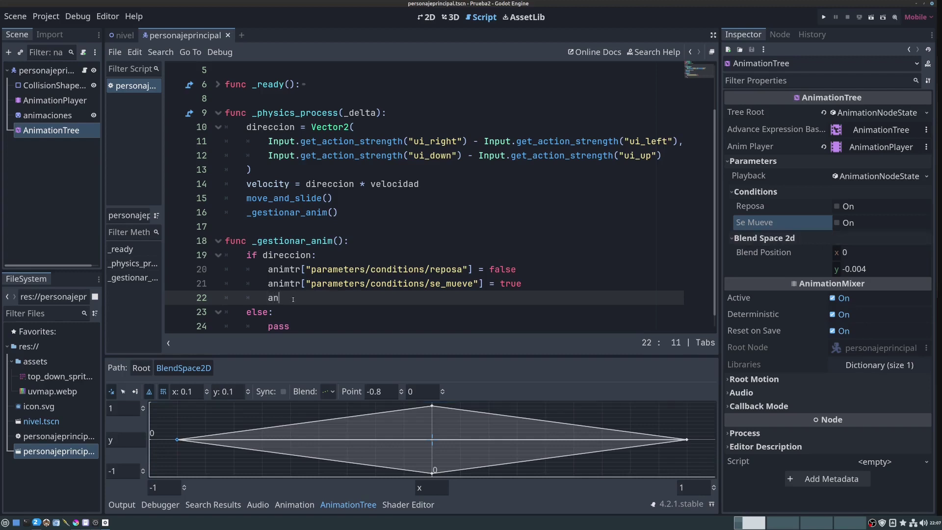
text(imtr)
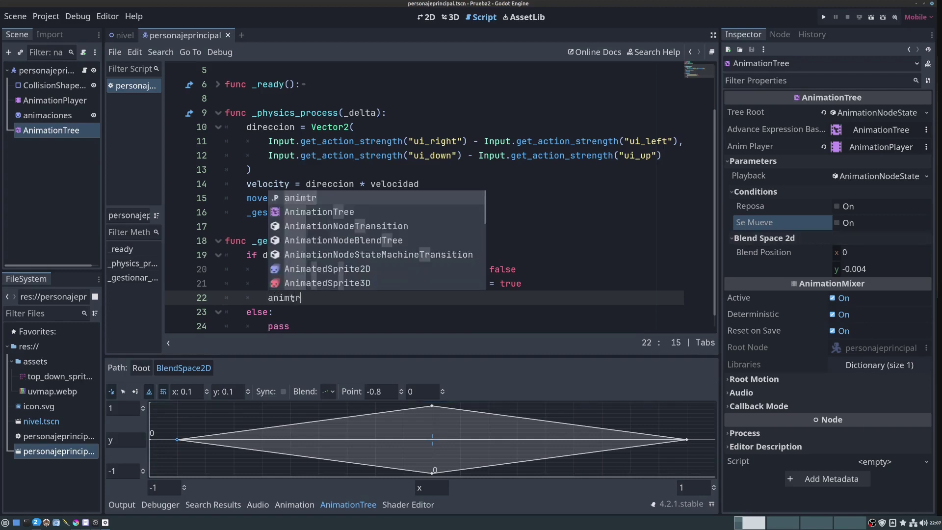
text([)
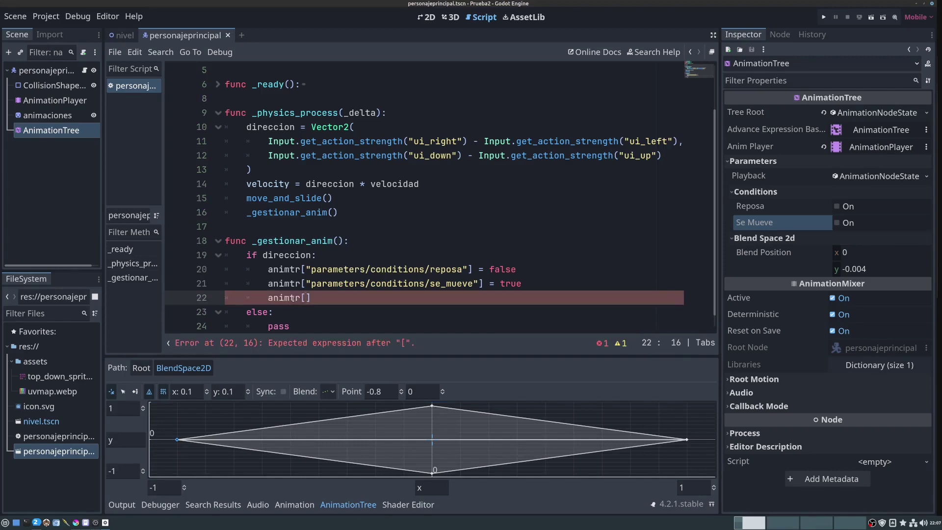
text(")
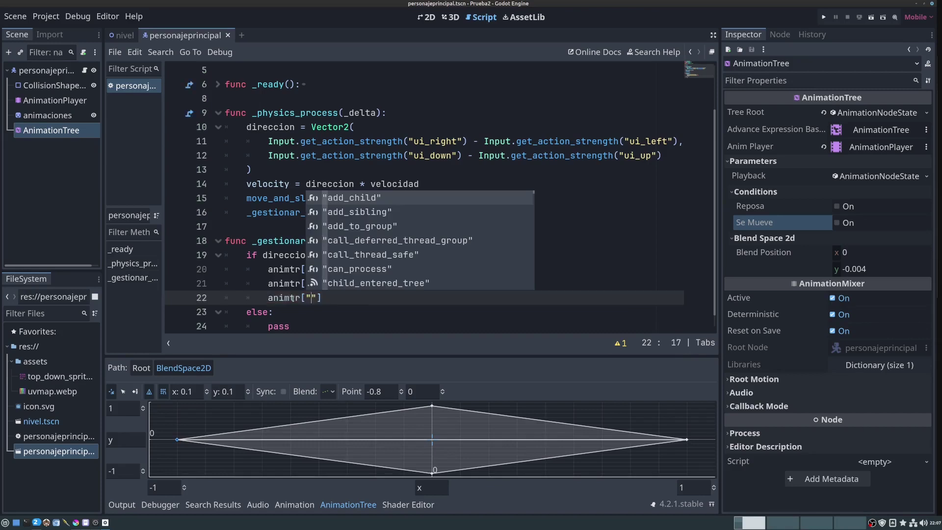
key(Escape)
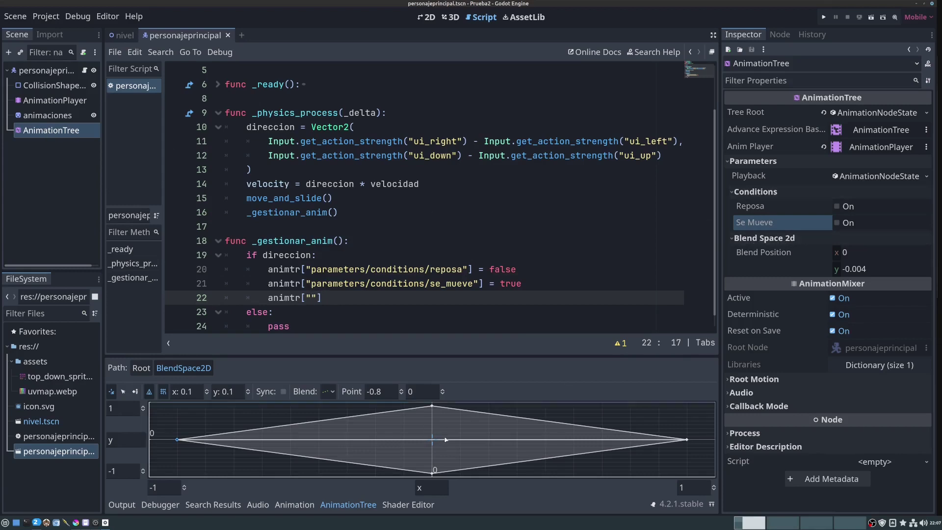
right_click(776, 255)
click(797, 291)
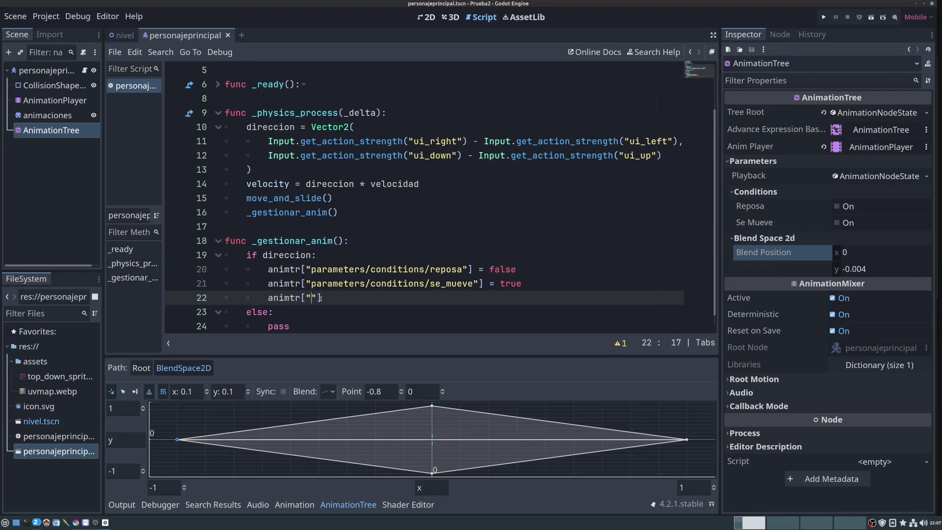
key(ctrl+v)
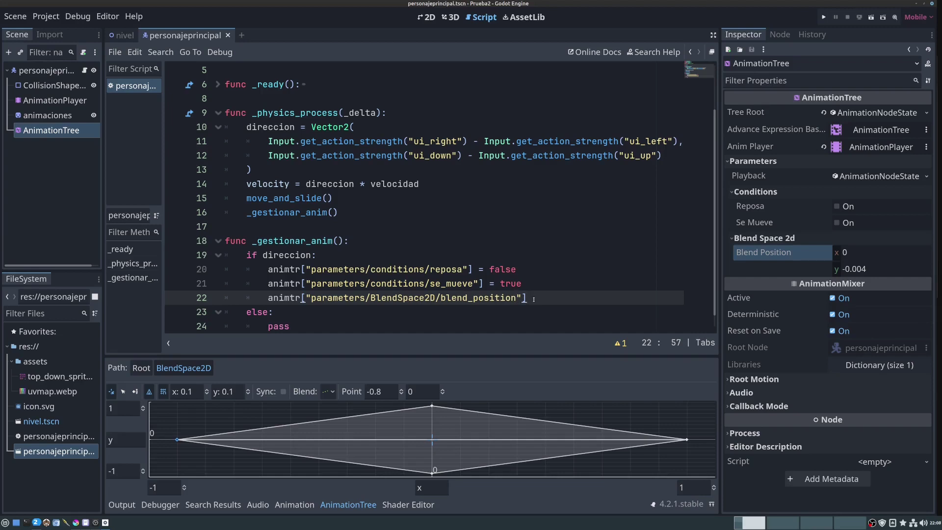
text( =)
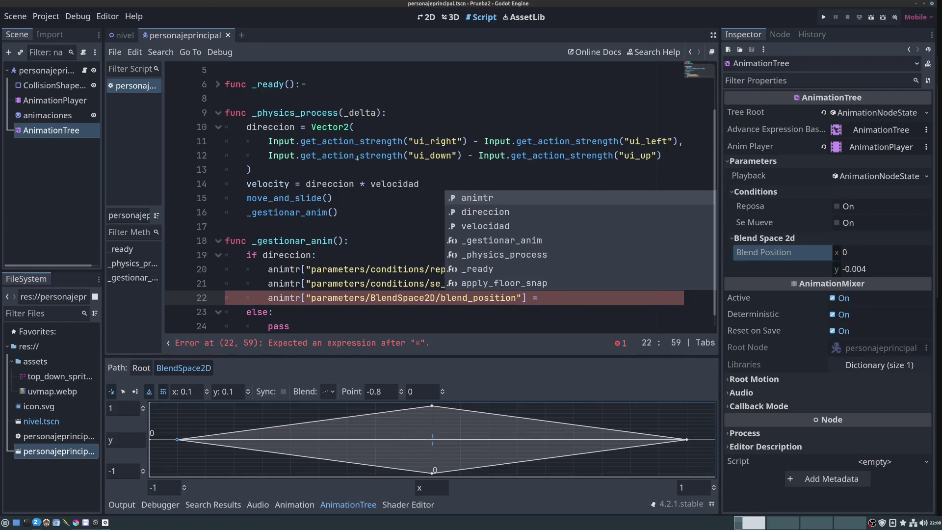
key(Escape)
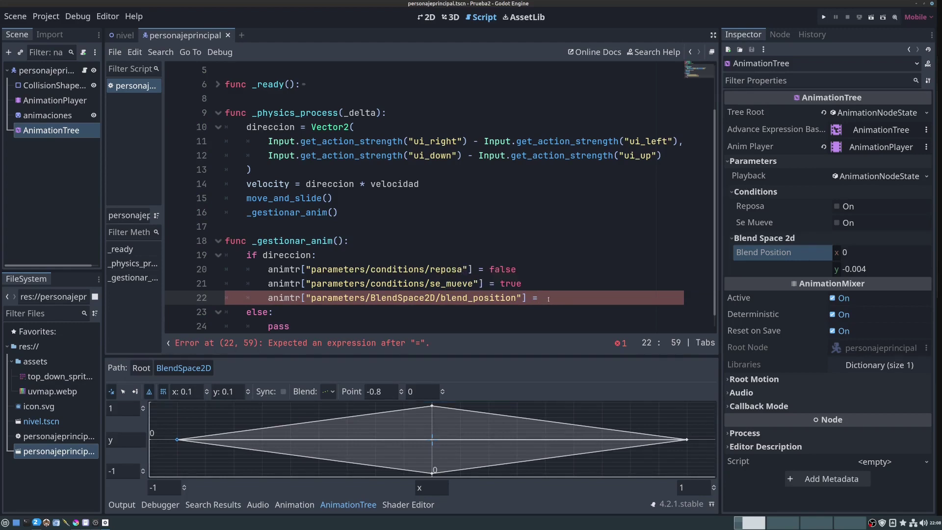
text(direc)
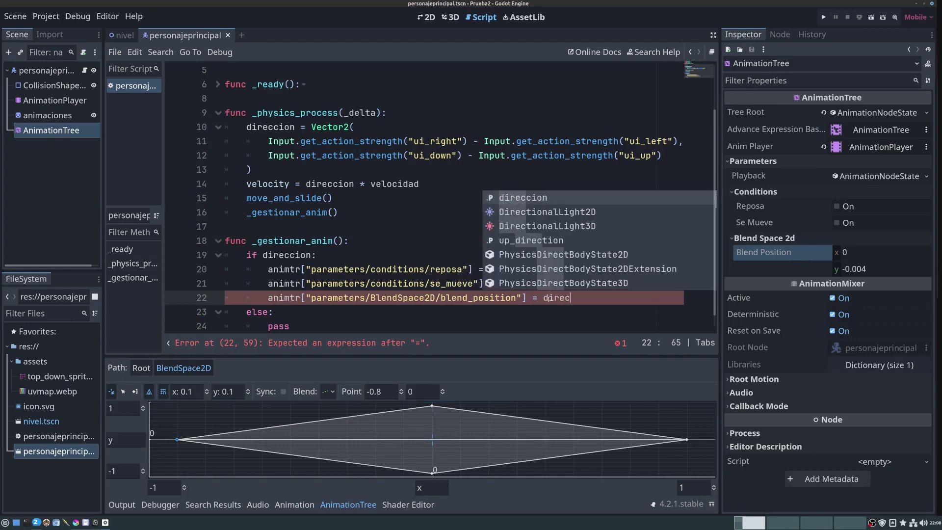
text(cion)
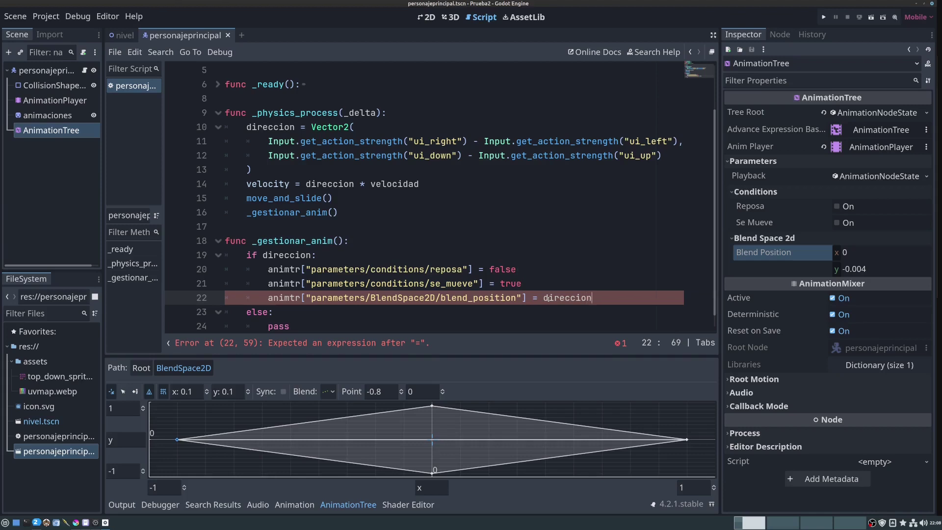
click(545, 269)
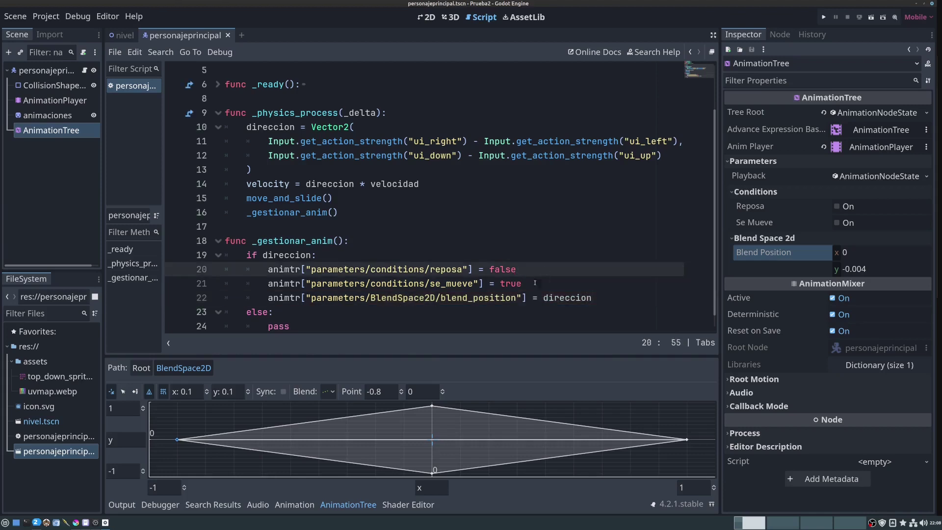
scroll(478, 243, down, 1)
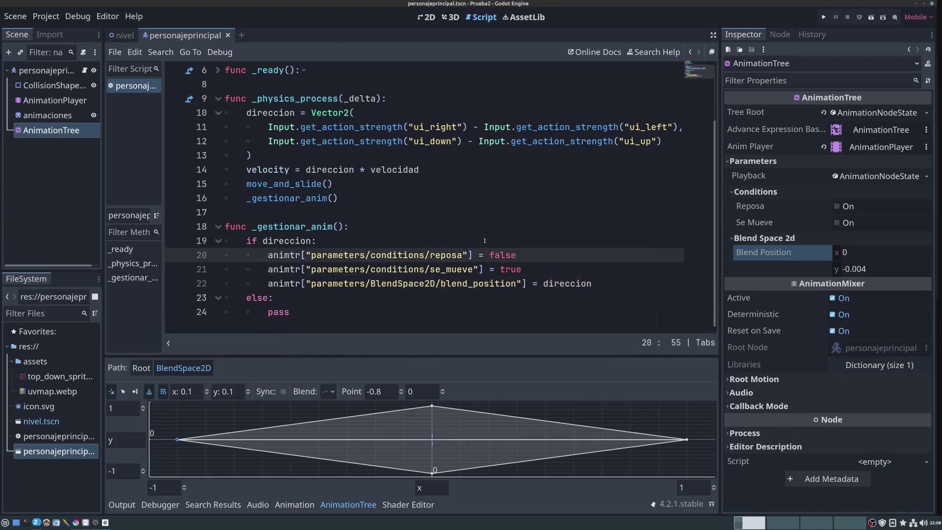
Save and run the game, walking the character down, up, left and right around G2 and G3.
key(ctrl+s)
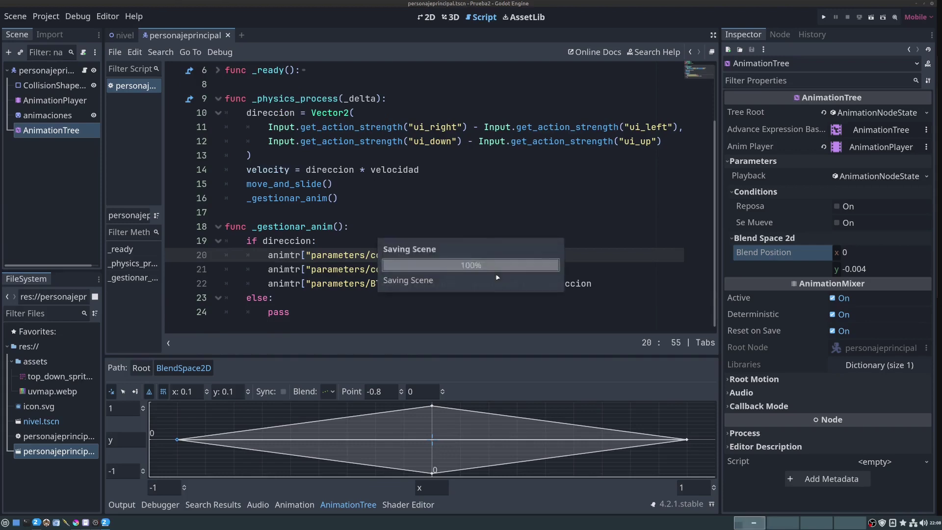
click(824, 18)
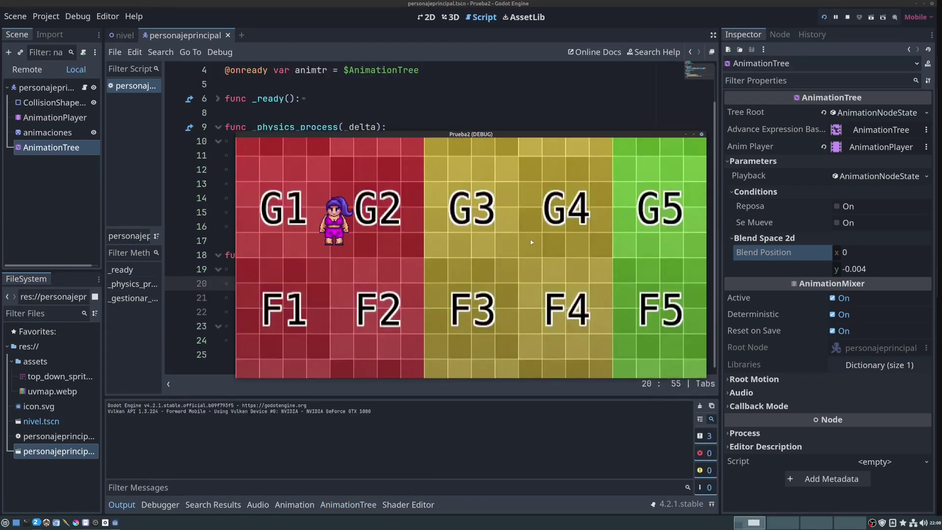
key(Down)
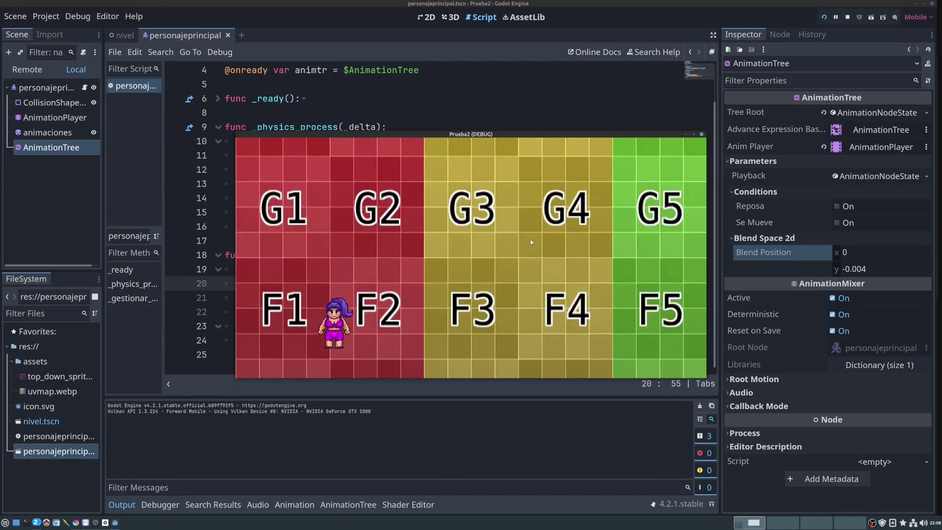
key(Up)
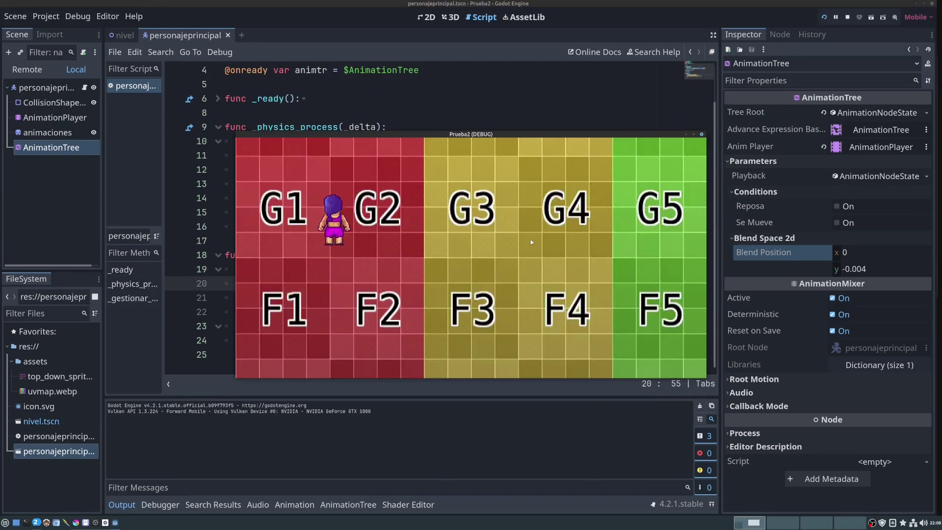
key(Right)
key(Right)
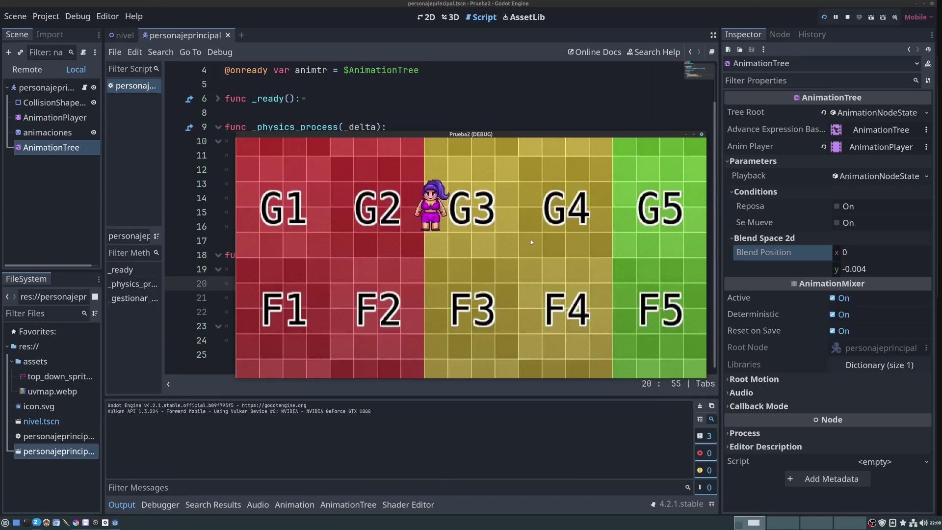
key(Left)
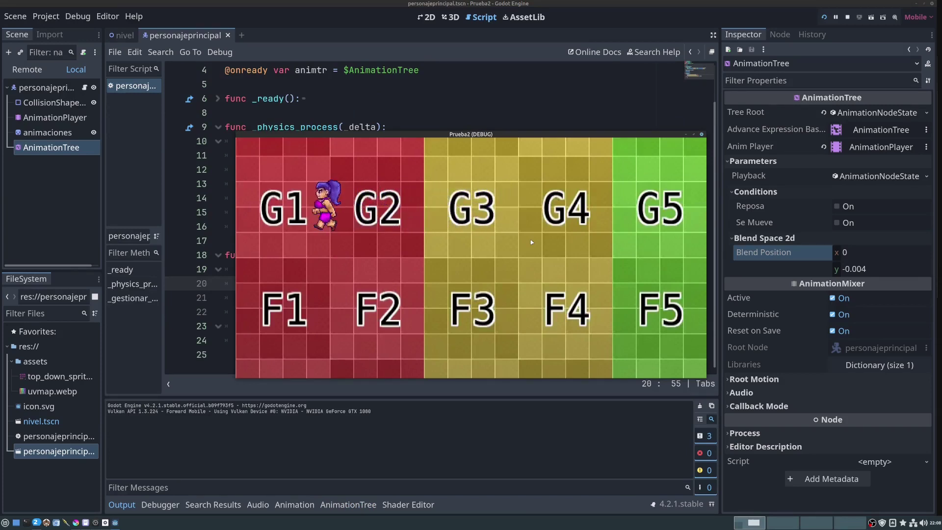
key(Right)
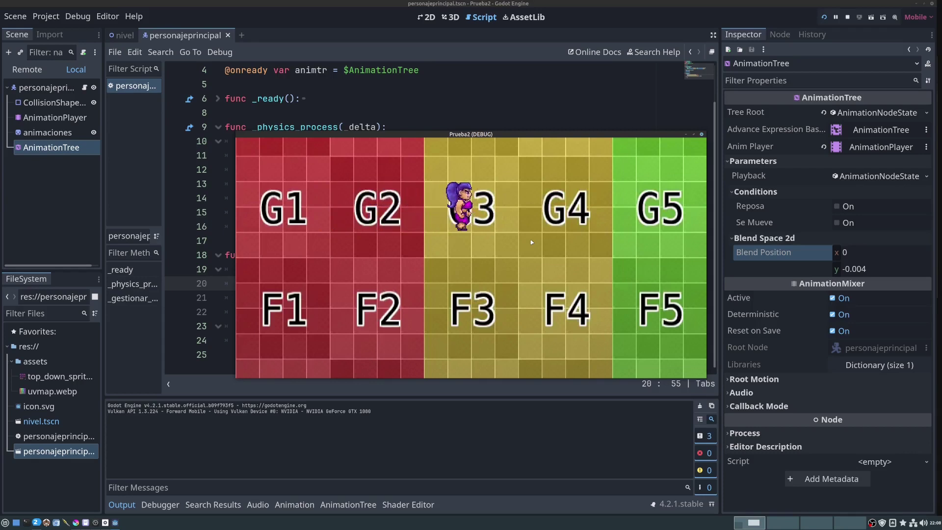
key(Left)
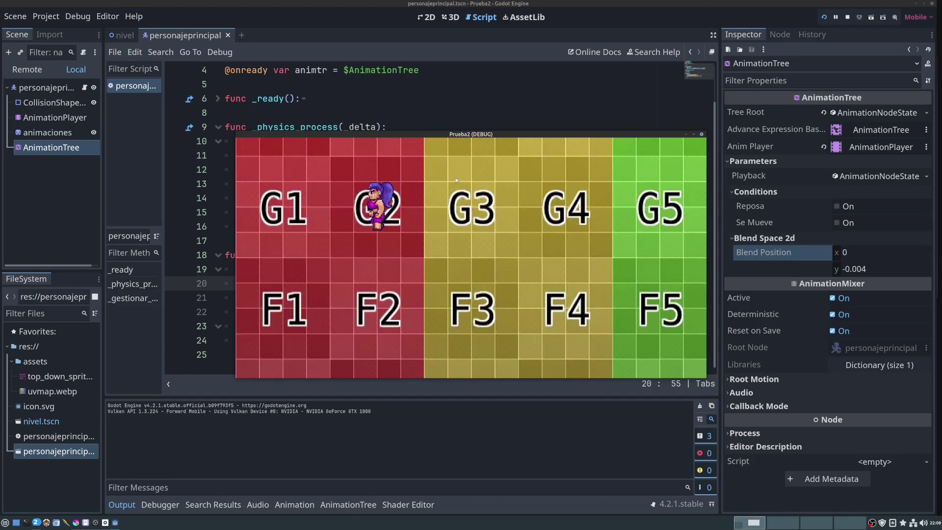
key(Right)
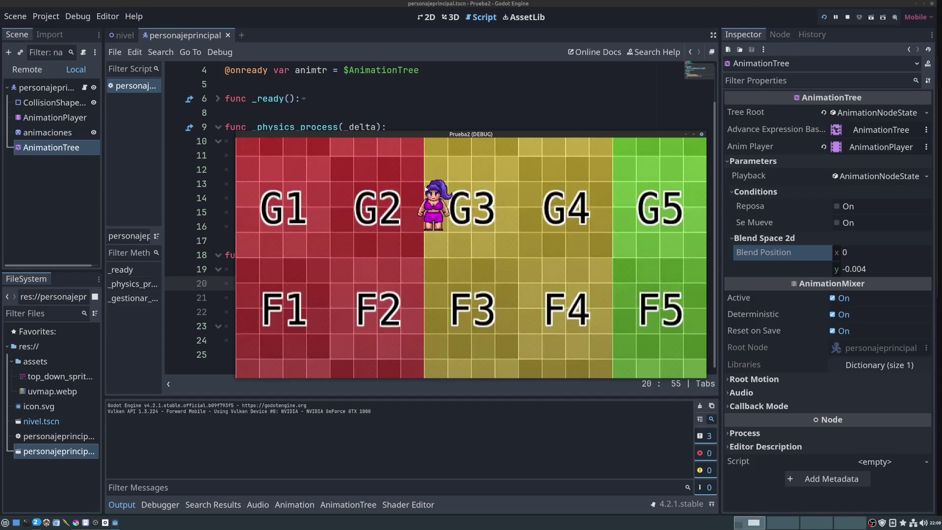
key(Up)
key(Down)
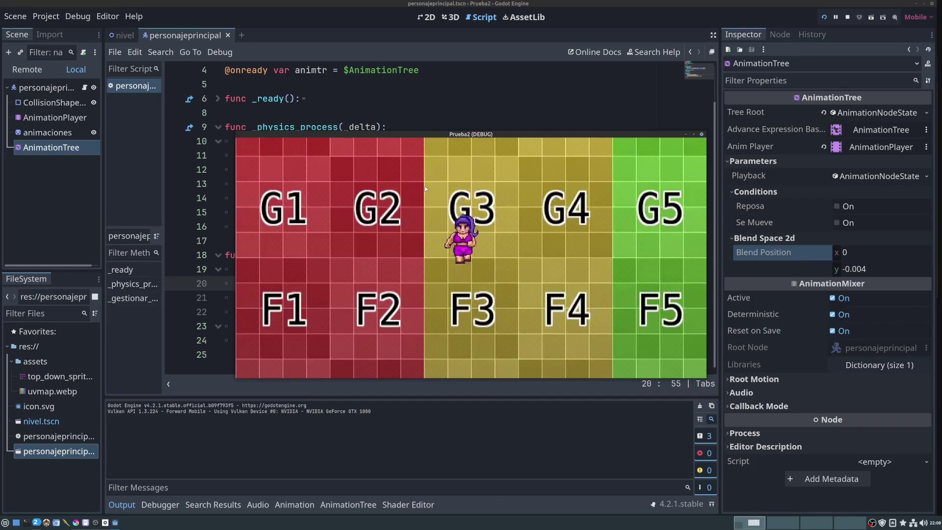
Stop the game and replace the else branch's pass with copies of the reposa and se_mueve lines.
click(702, 134)
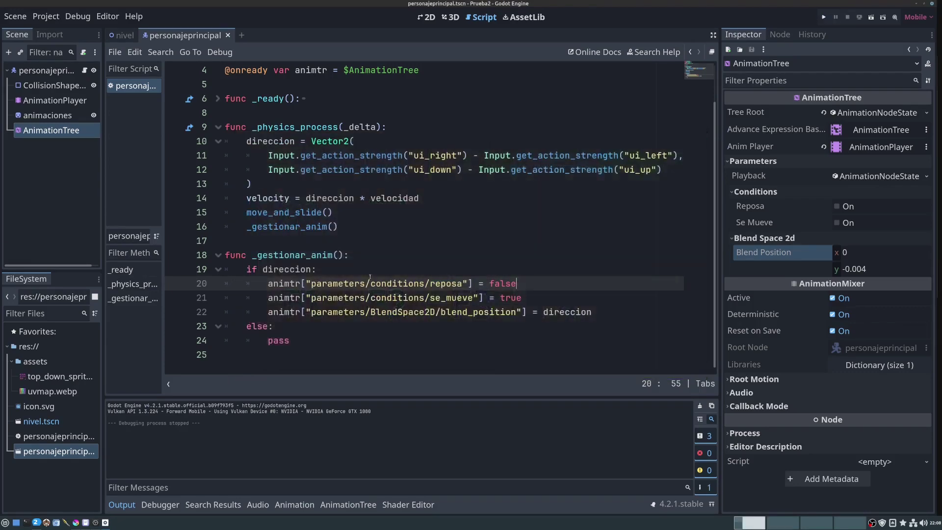
click(268, 340)
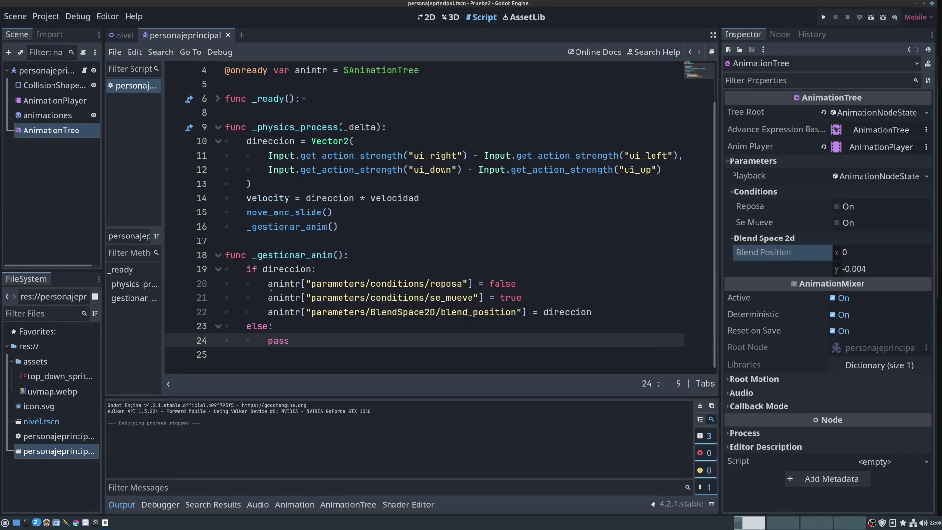
drag(269, 284, 529, 295)
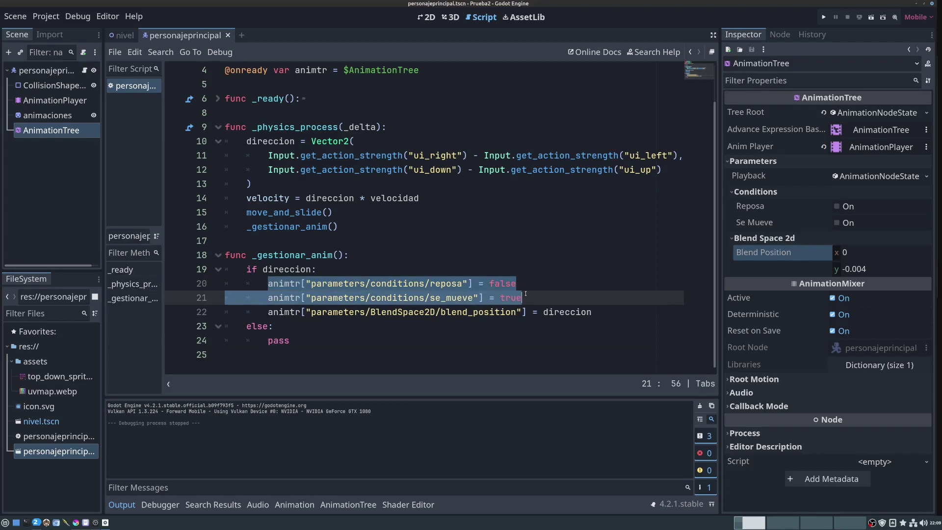
drag(267, 341, 289, 341)
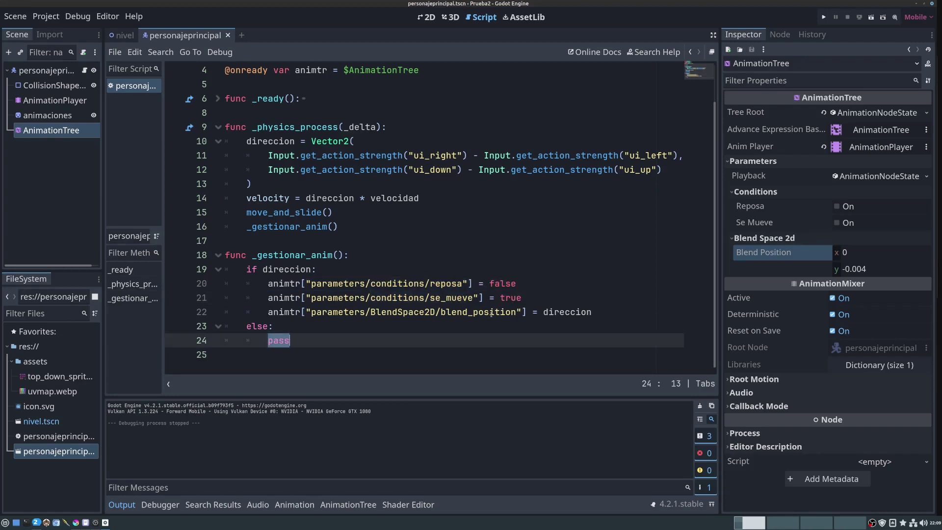
key(ctrl+v)
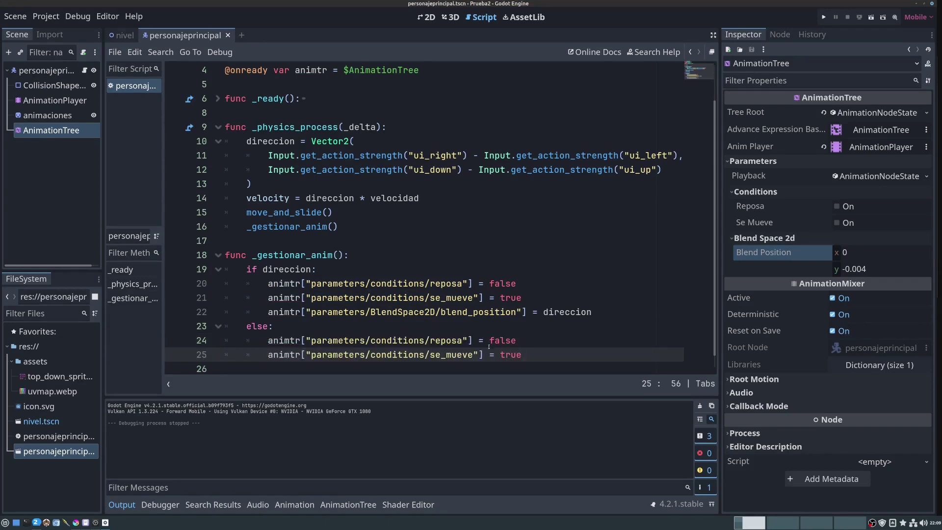
Change the else values to reposa = true and se_mueve = false, then run the game.
click(511, 340)
key(BackSpace)
key(BackSpace)
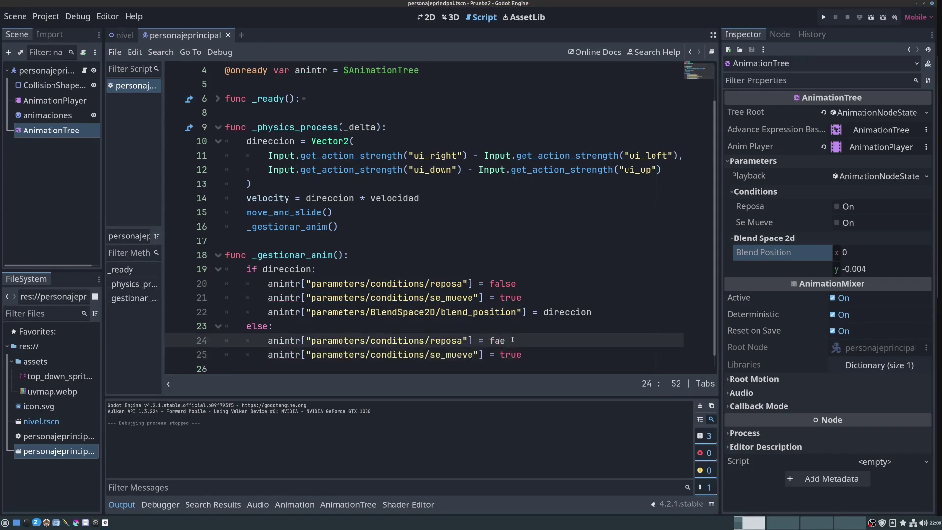
key(BackSpace)
key(BackSpace)
text(t)
text(ru)
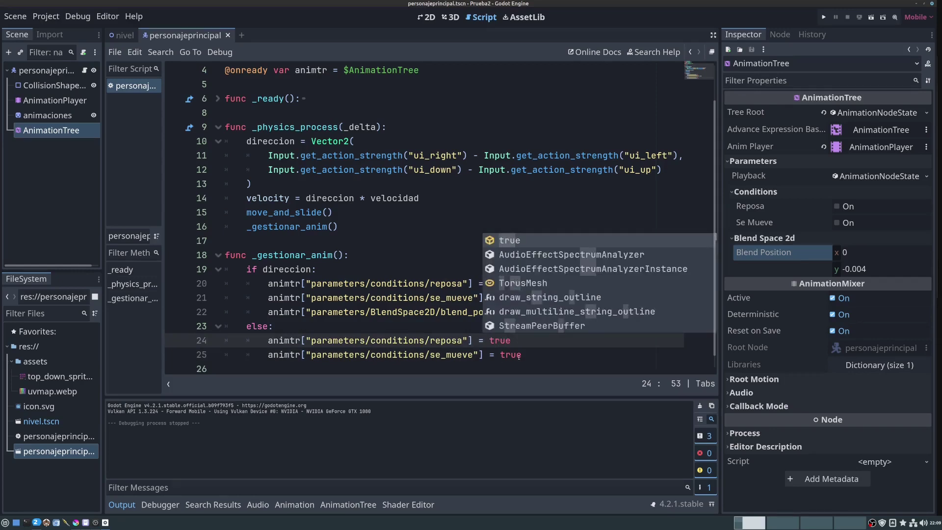
click(519, 356)
key(BackSpace)
key(BackSpace)
key(BackSpace)
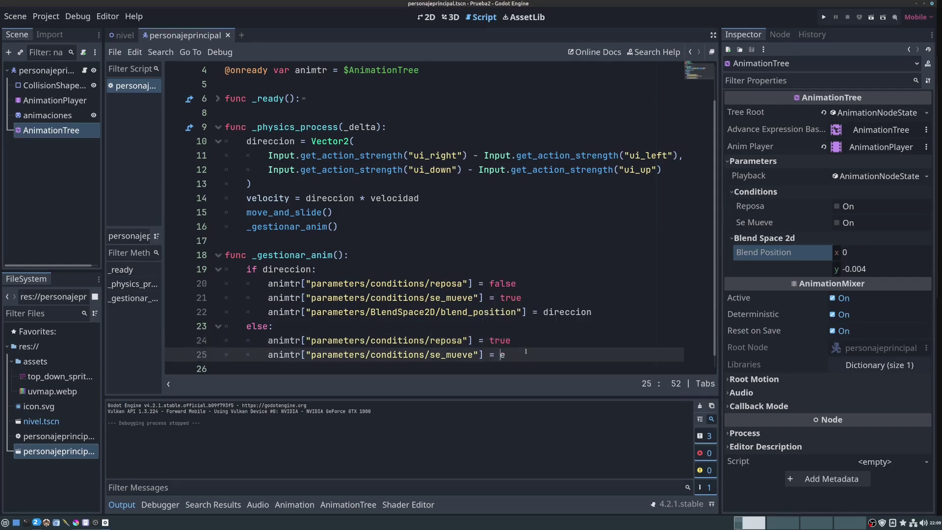
text(fals)
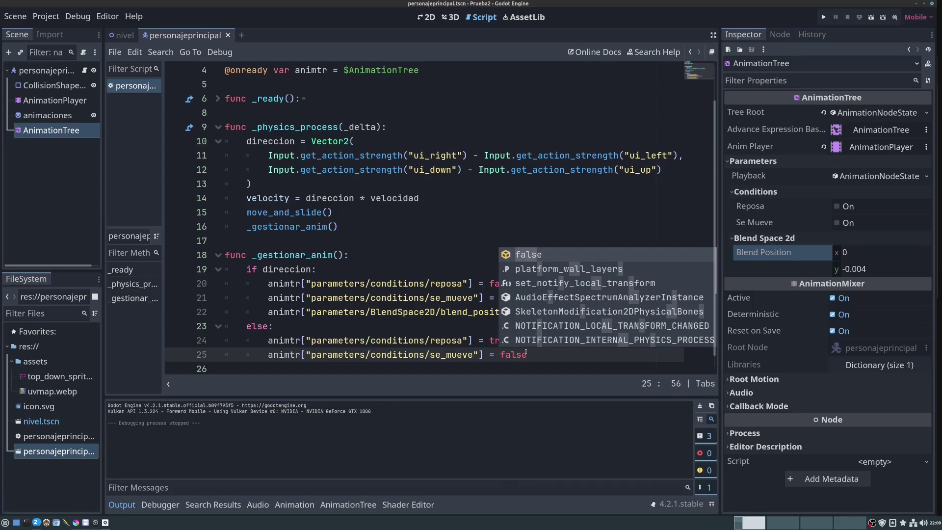
key(Escape)
key(F5)
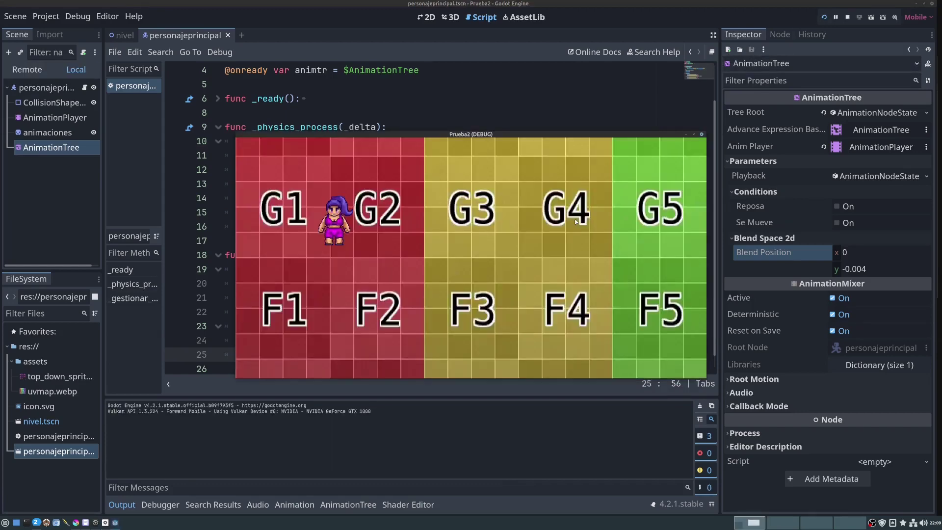
Walk the character down, up and right toward G1/G2, then stop the running game.
key(Down)
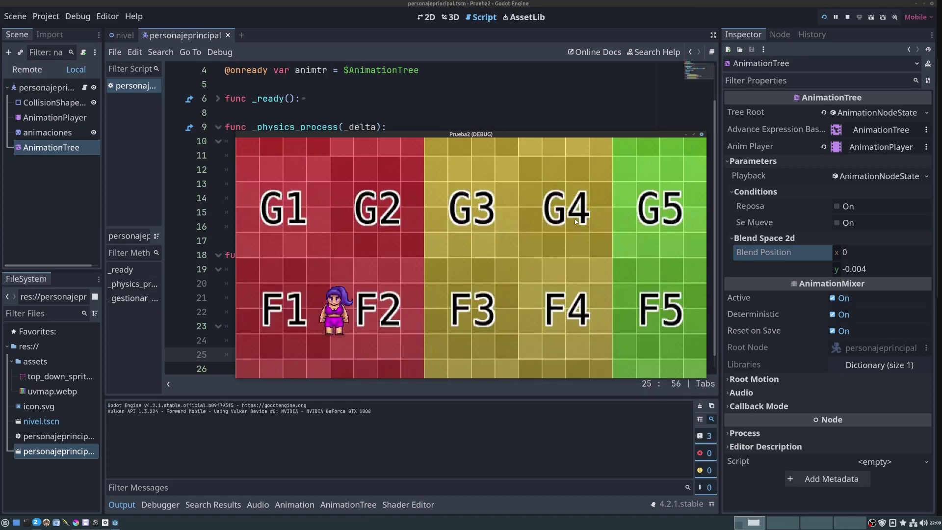
key(Up)
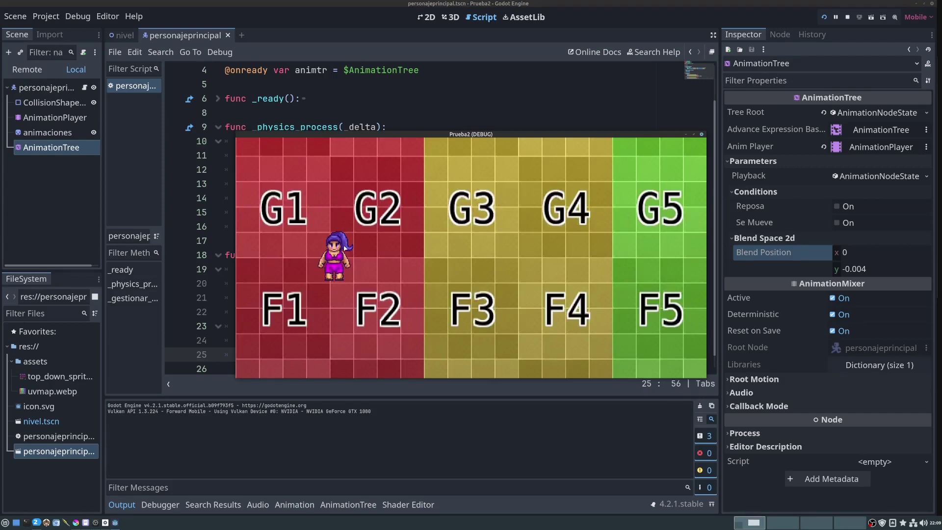
key(Up)
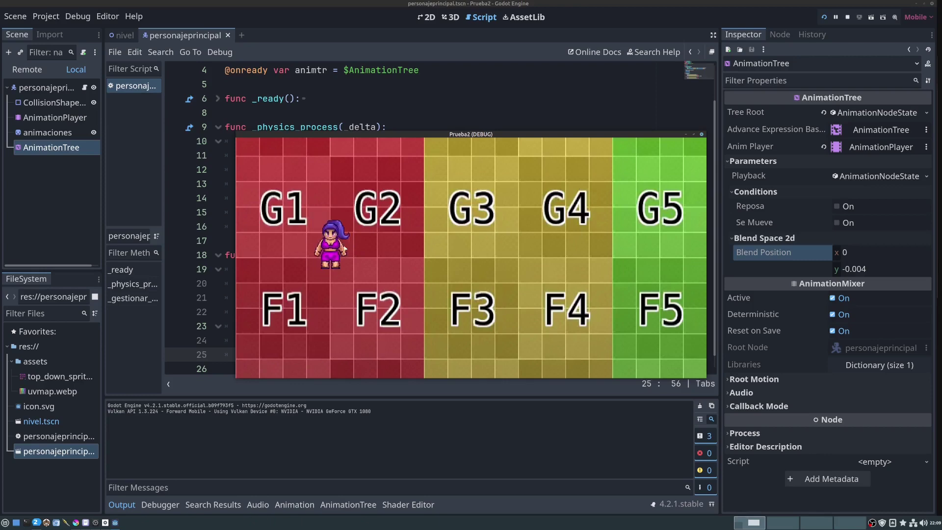
key(Right)
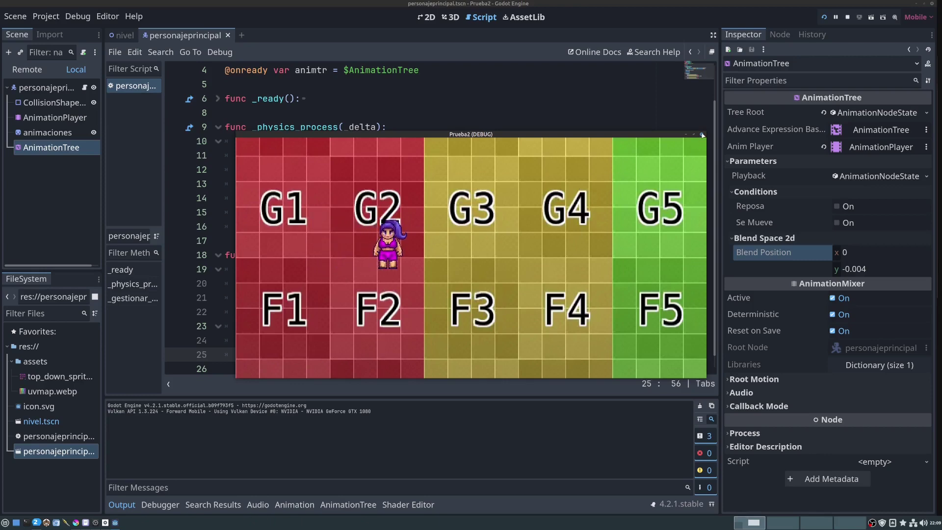
click(701, 134)
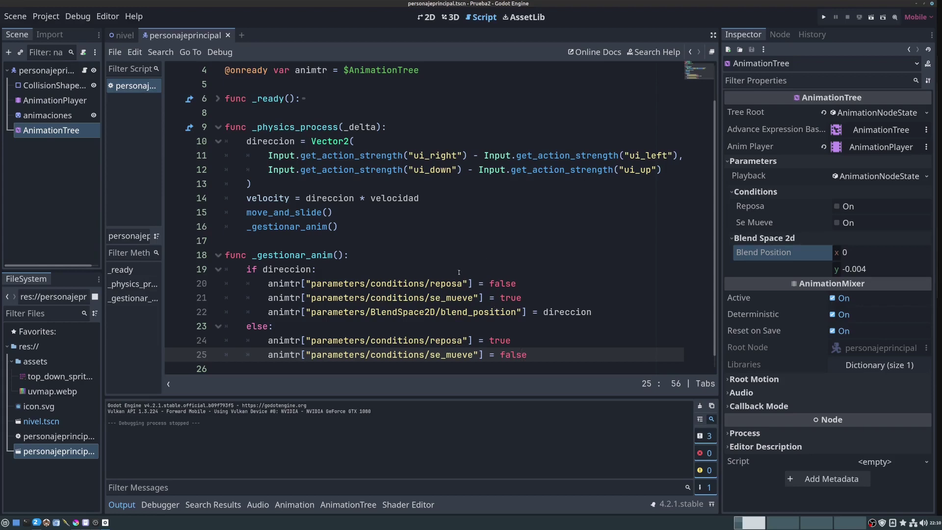
key(F5)
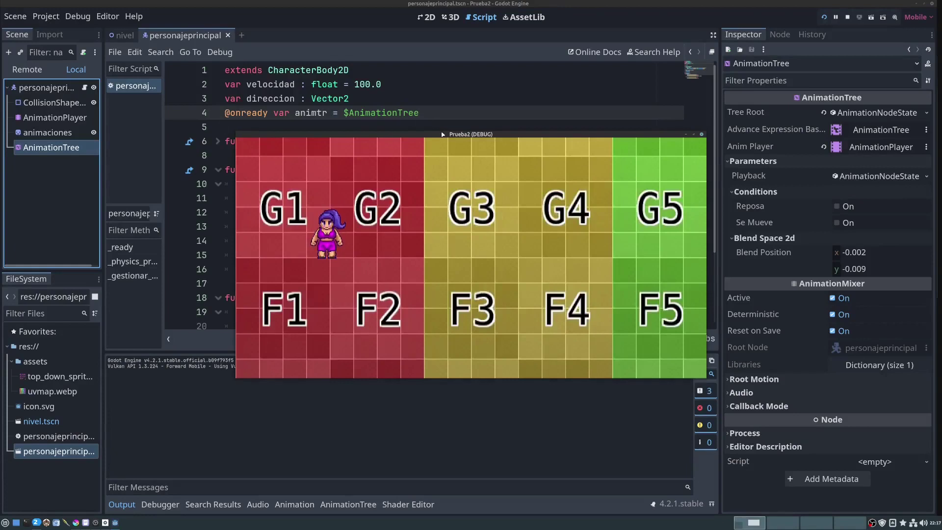
key(Right)
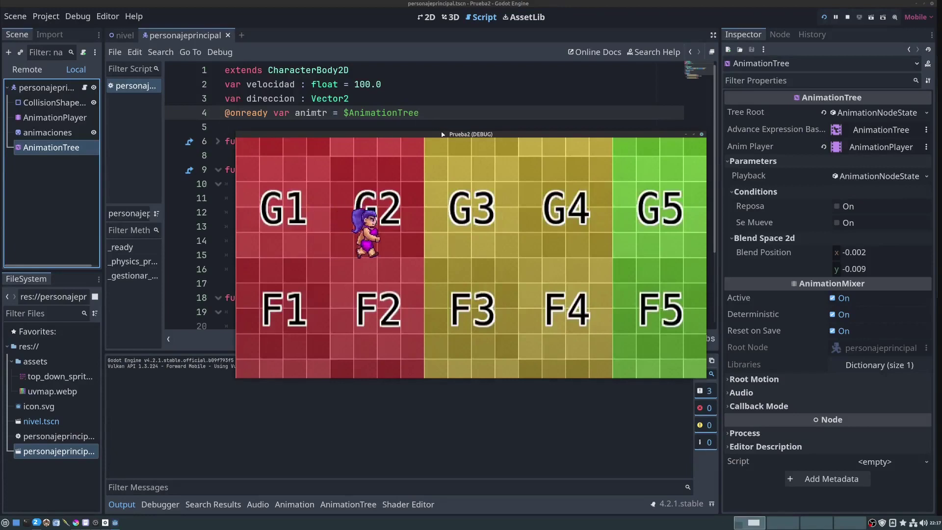
key(Down)
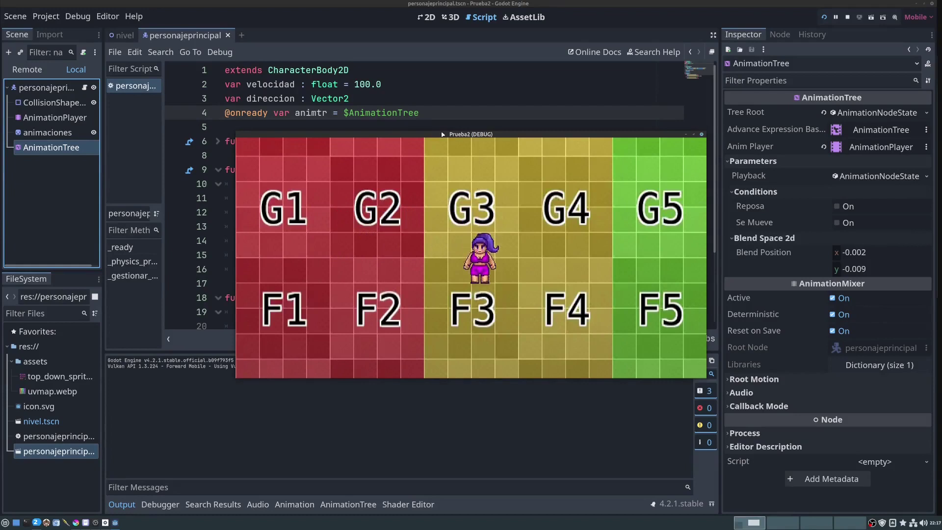
key(Left)
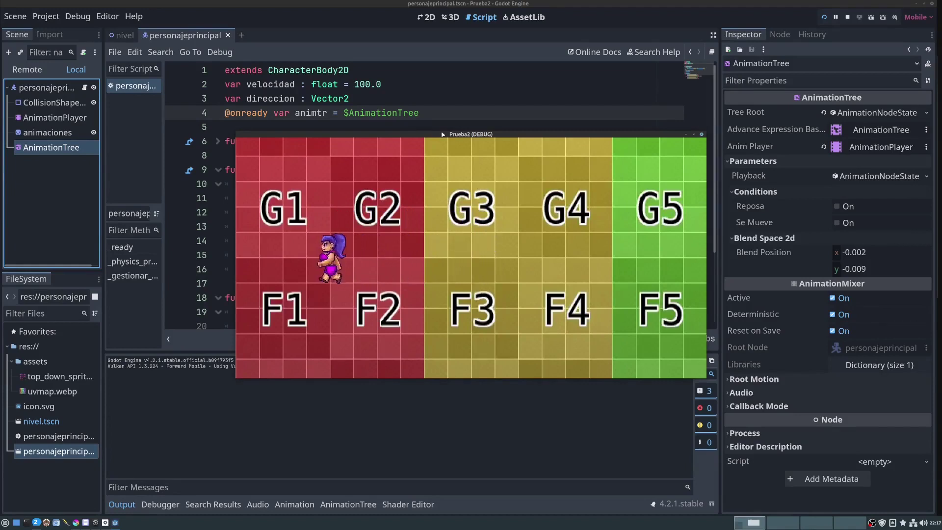
key(Right)
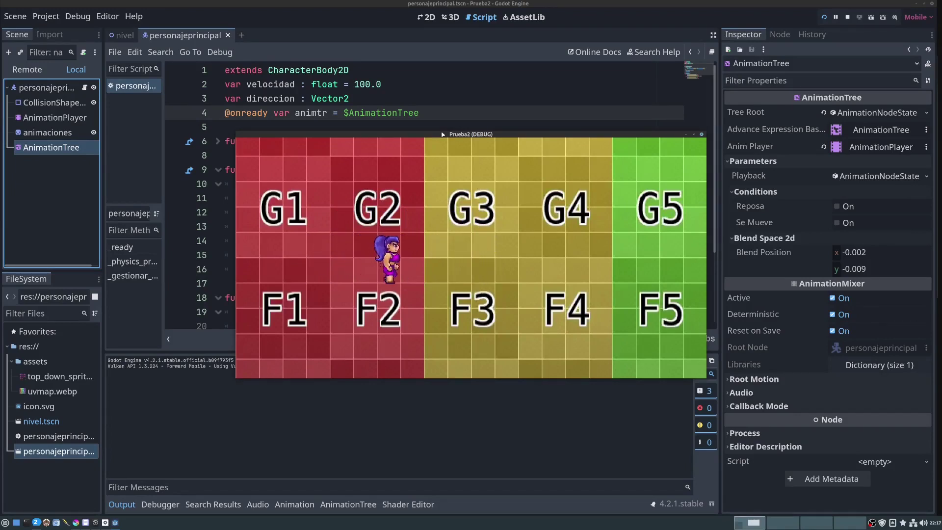
key(Down)
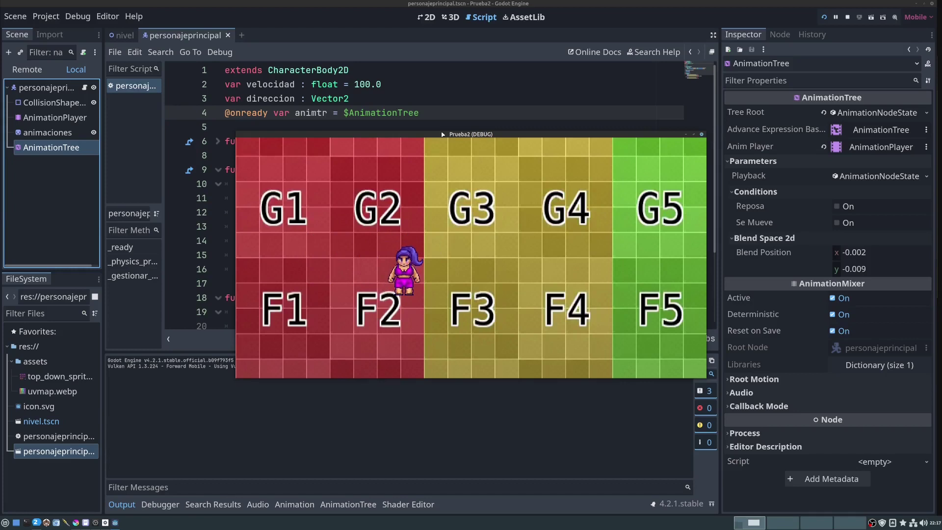
key(Up)
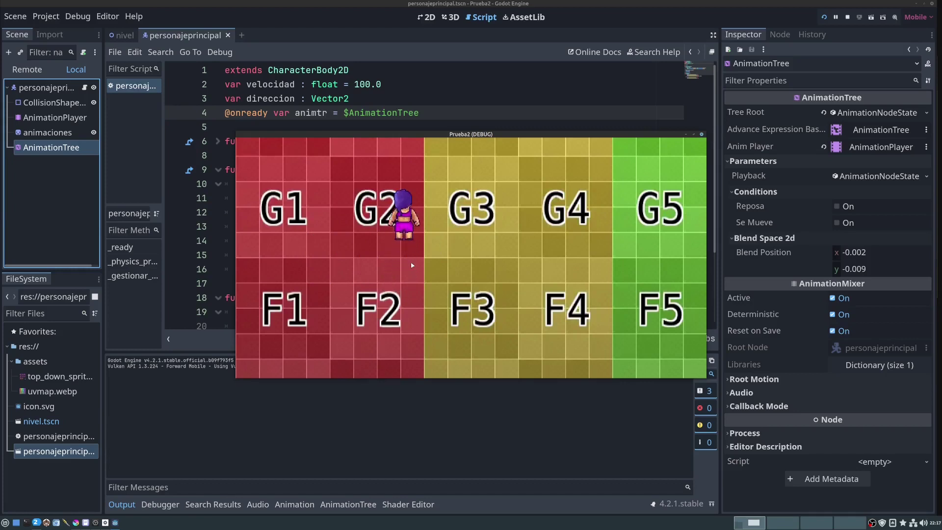
click(702, 135)
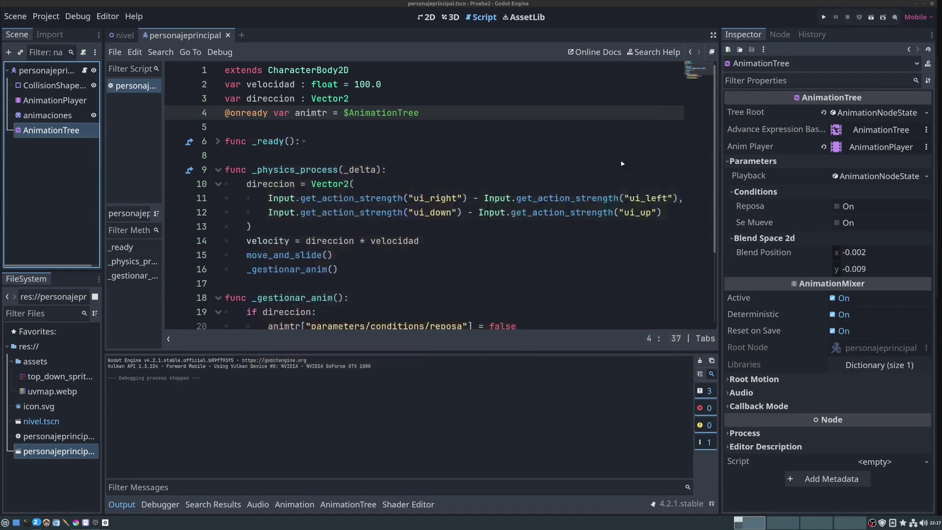
Set the AnimationPlayer's reposo animation to autoplay on load and run the game to test it.
click(39, 102)
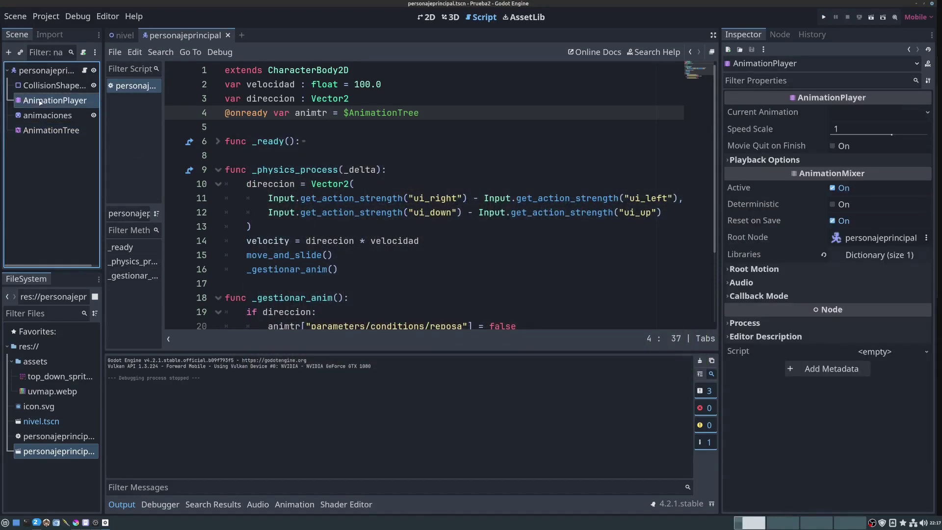
click(293, 503)
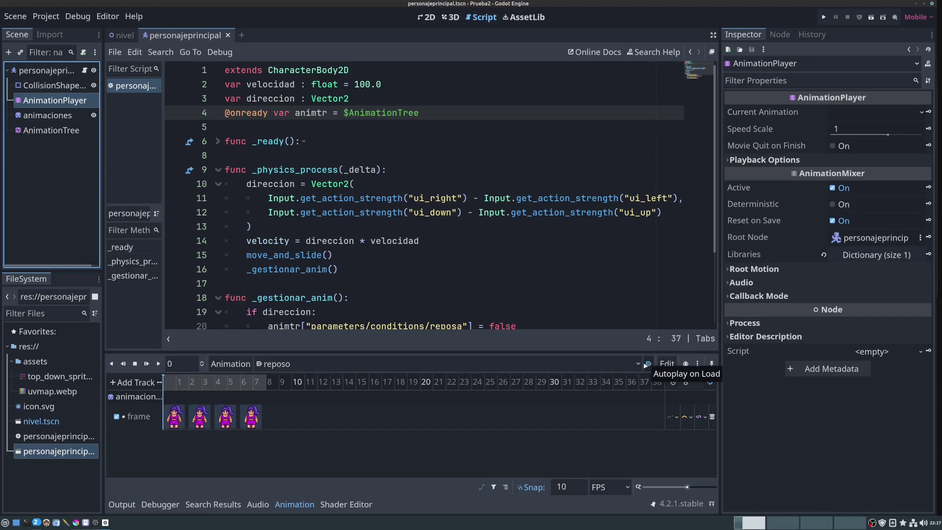
click(648, 364)
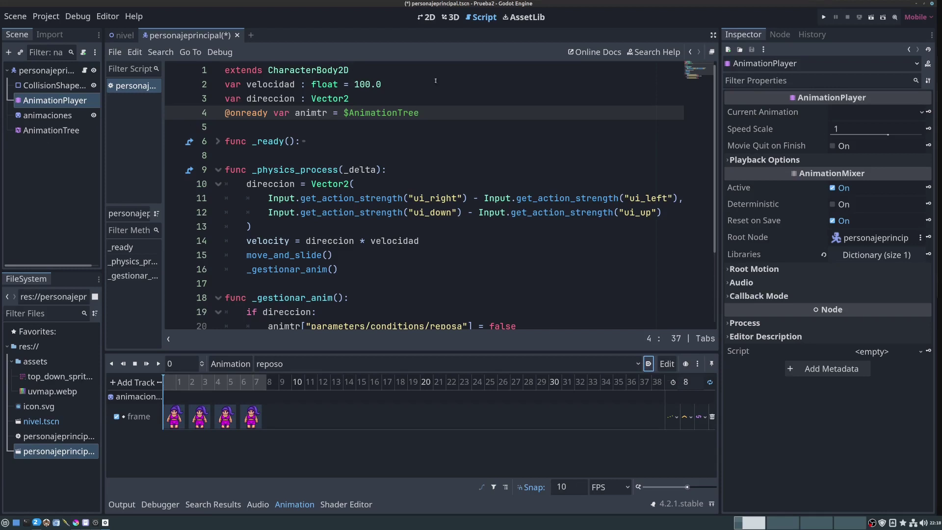
click(823, 17)
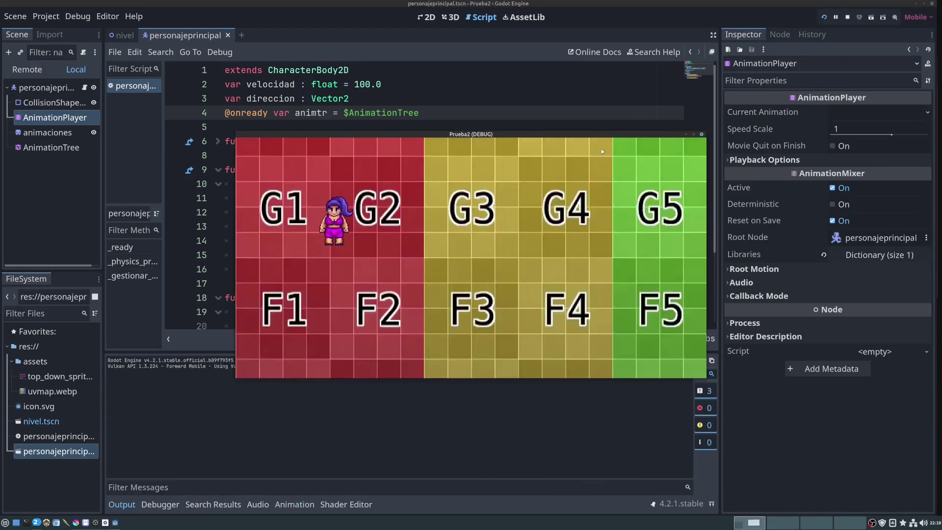
Walk the character right, down, left, up and back in the running game to check its animations.
key(Right)
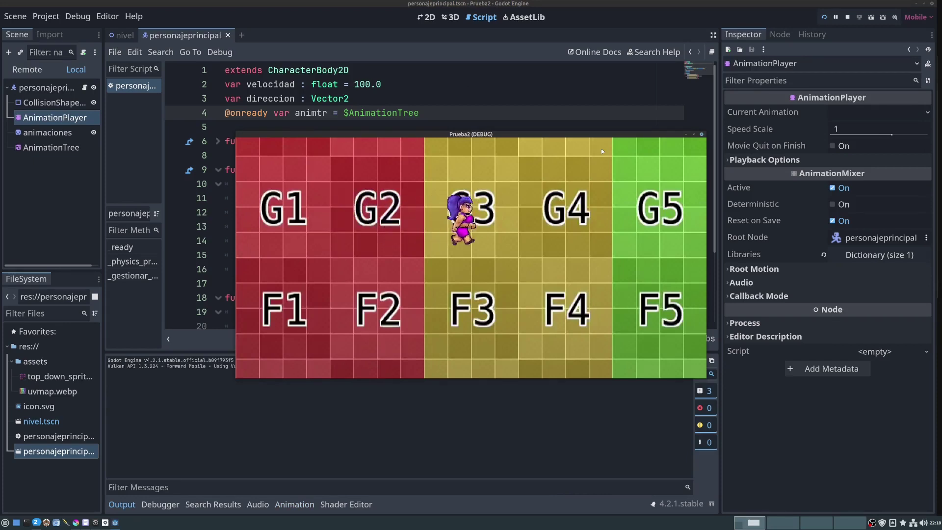
key(Down)
key(Left)
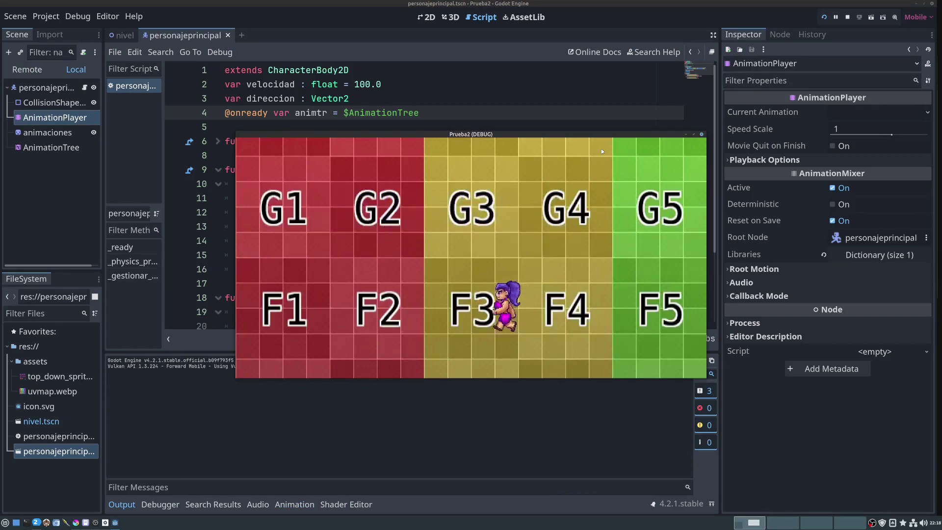
key(Up)
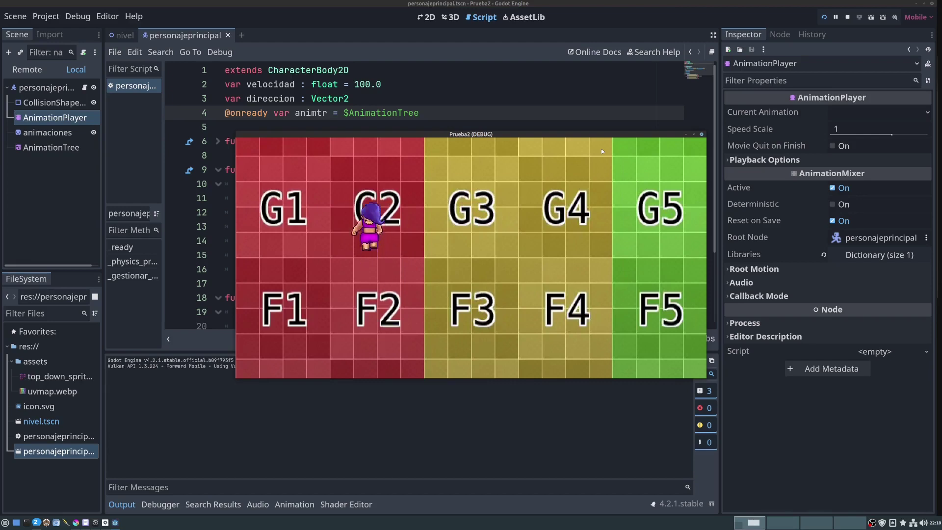
key(Right)
key(Down)
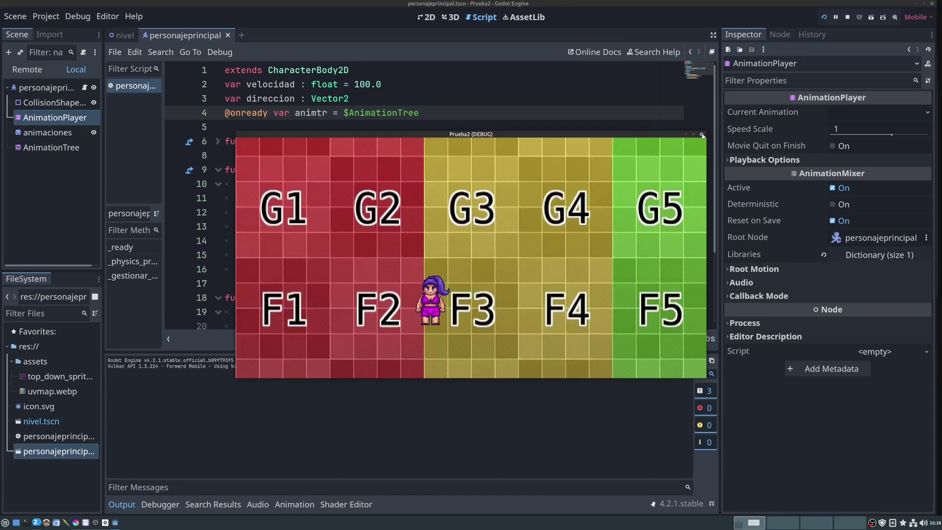
Stop the running game and save the character scene.
click(703, 135)
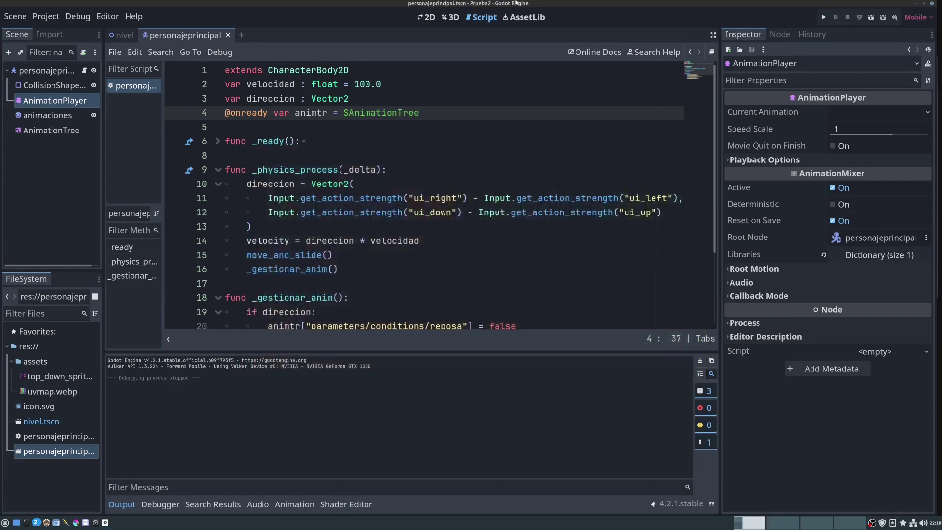
click(17, 17)
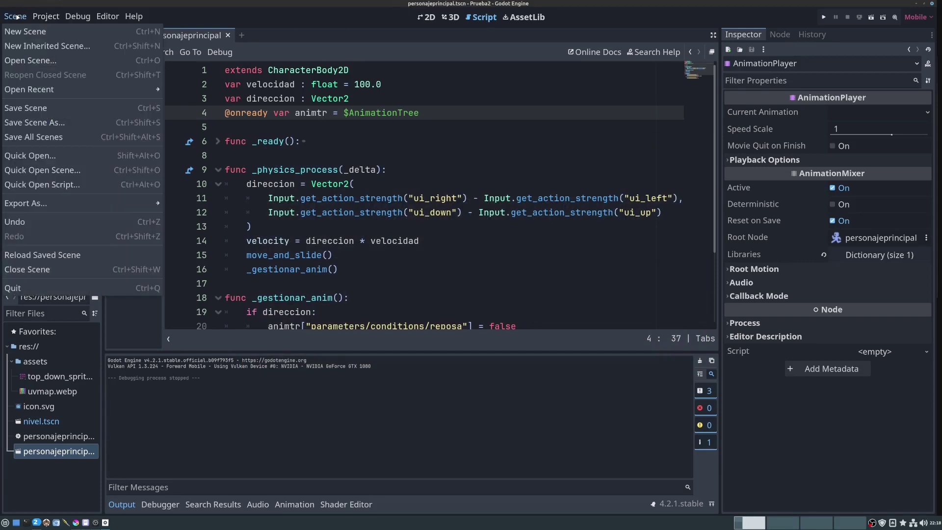
click(23, 109)
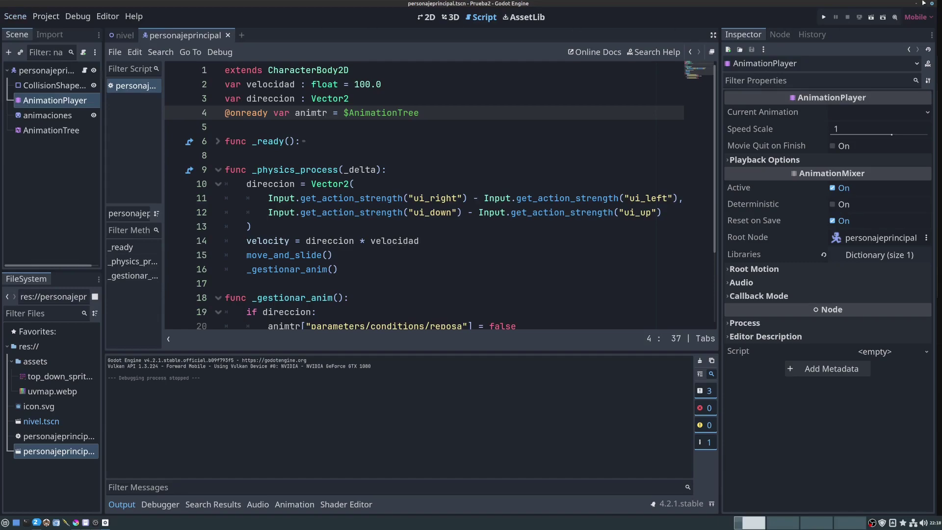